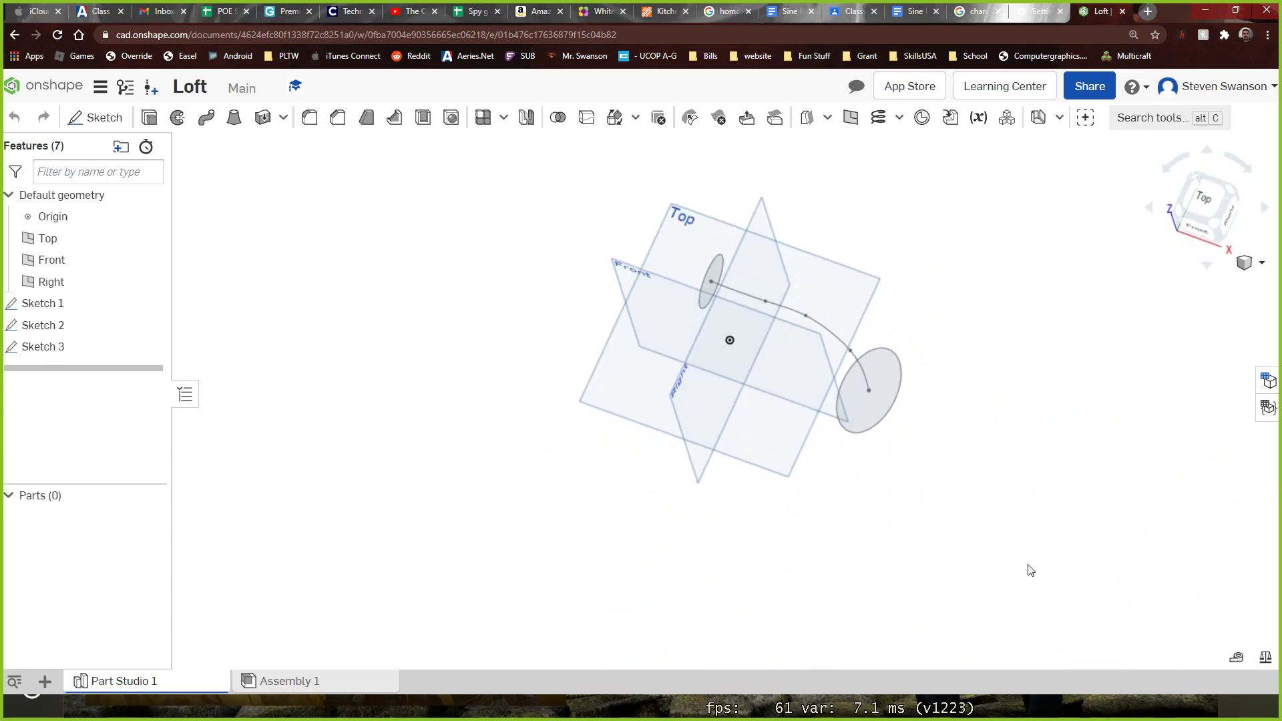
Examine the two circle sketches and the spline joining their centres from several angles
{"action": "scroll", "coordinate": [874, 403], "scroll_direction": "up", "scroll_amount": 4}
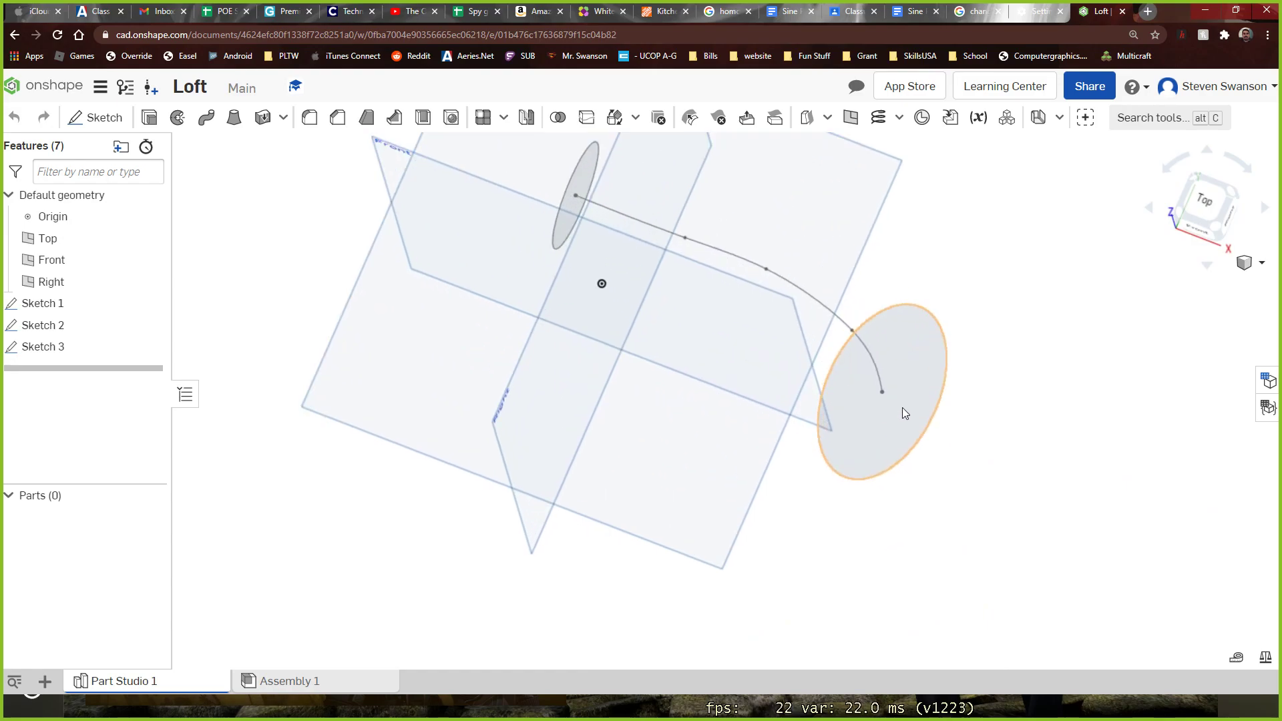
{"action": "scroll", "coordinate": [900, 409], "scroll_direction": "down", "scroll_amount": 3}
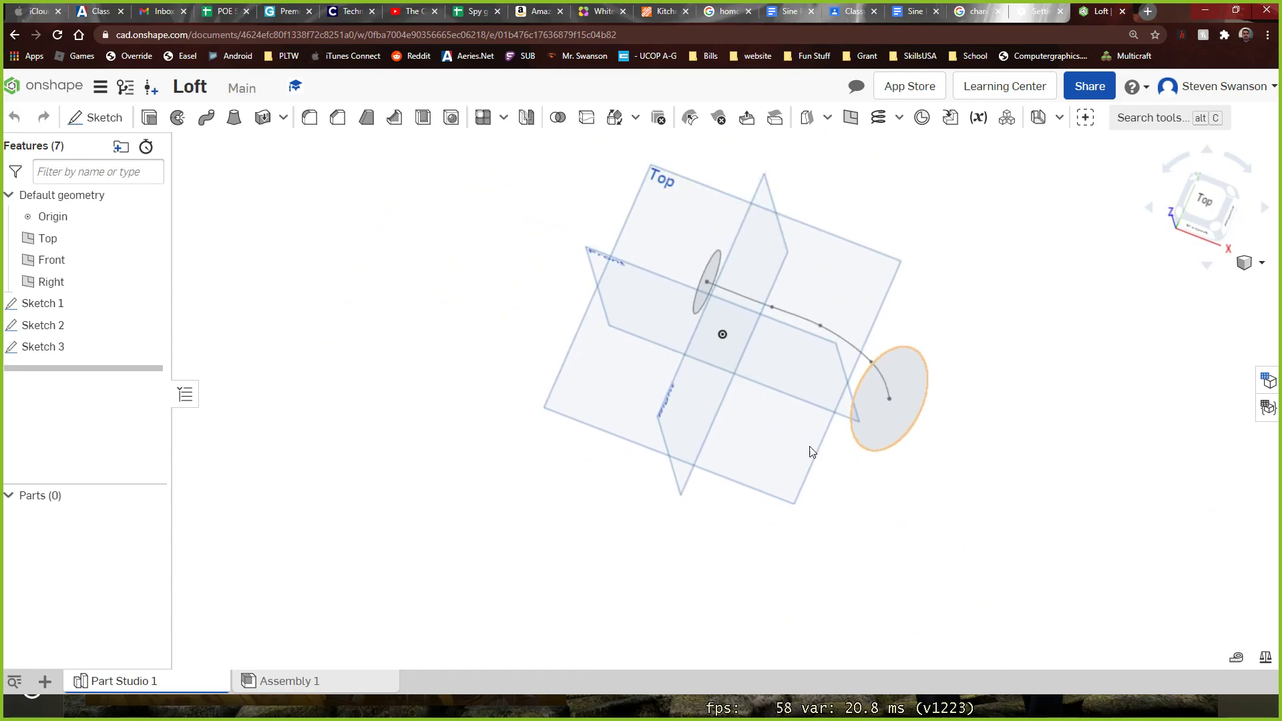
{"action": "right_click_drag", "start_coordinate": [739, 507], "coordinate": [733, 457]}
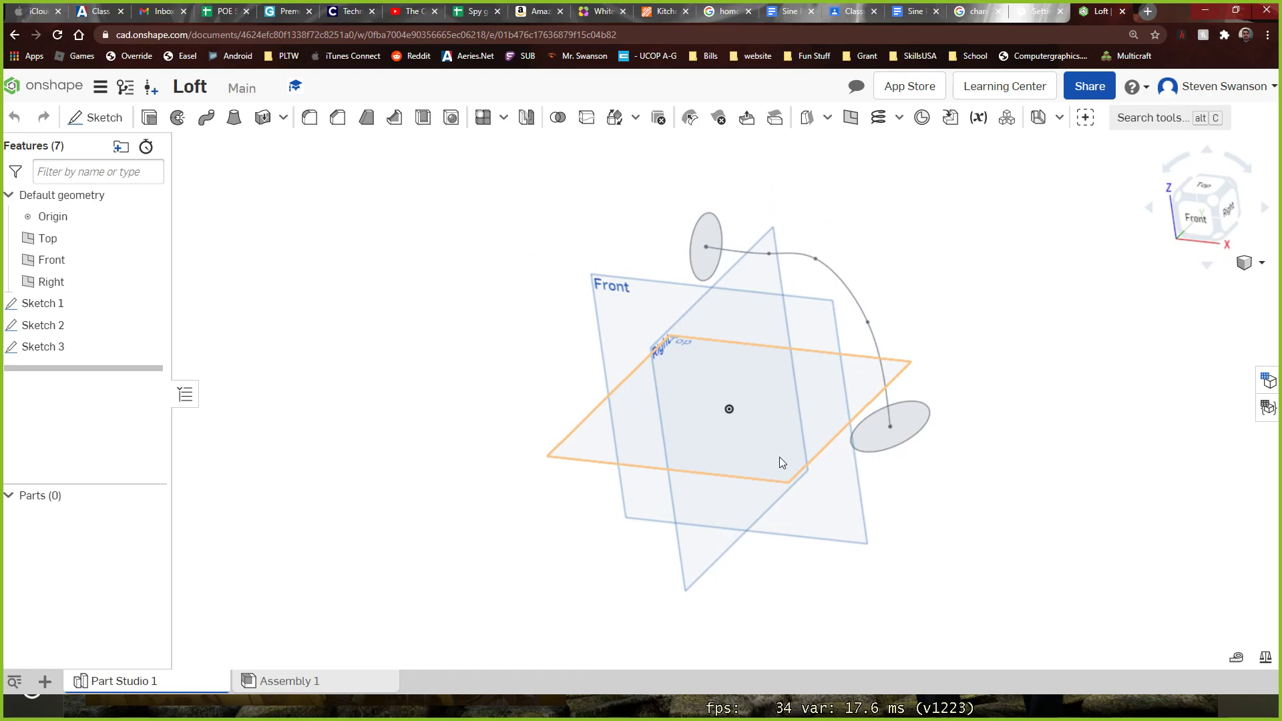
{"action": "right_click_drag", "start_coordinate": [839, 458], "coordinate": [968, 435]}
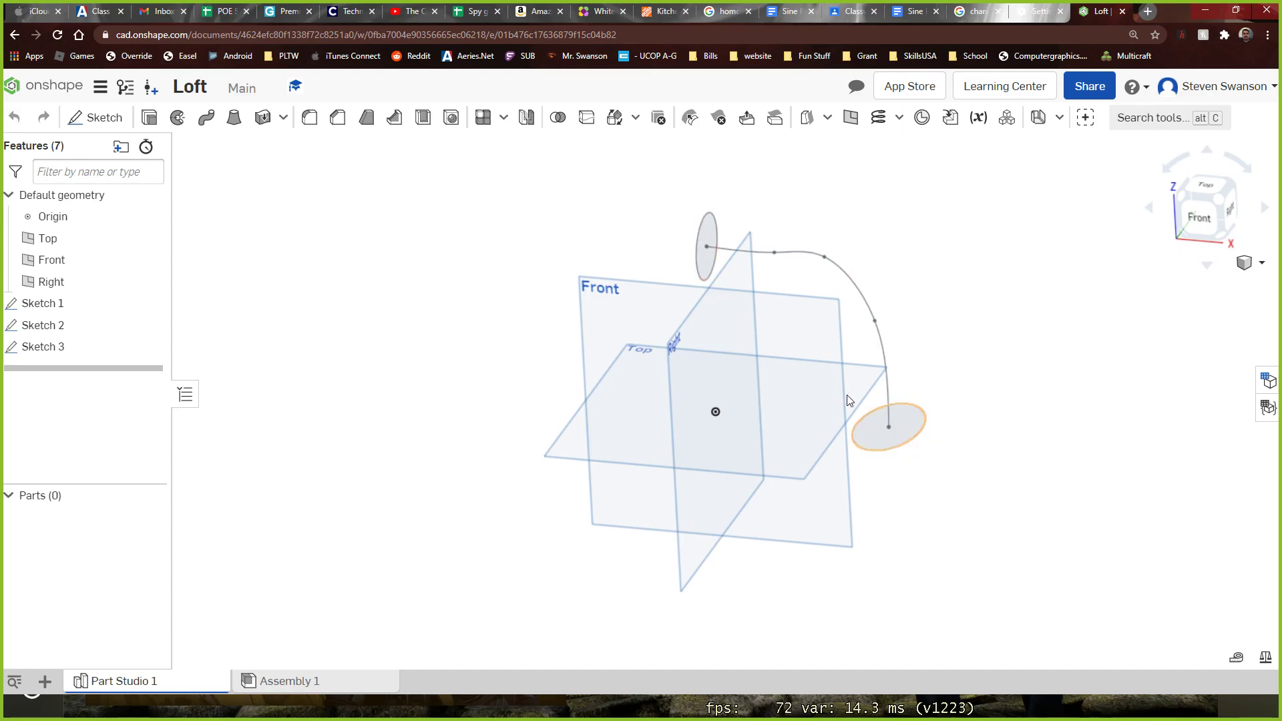
{"action": "scroll", "coordinate": [703, 261], "scroll_direction": "up", "scroll_amount": 5}
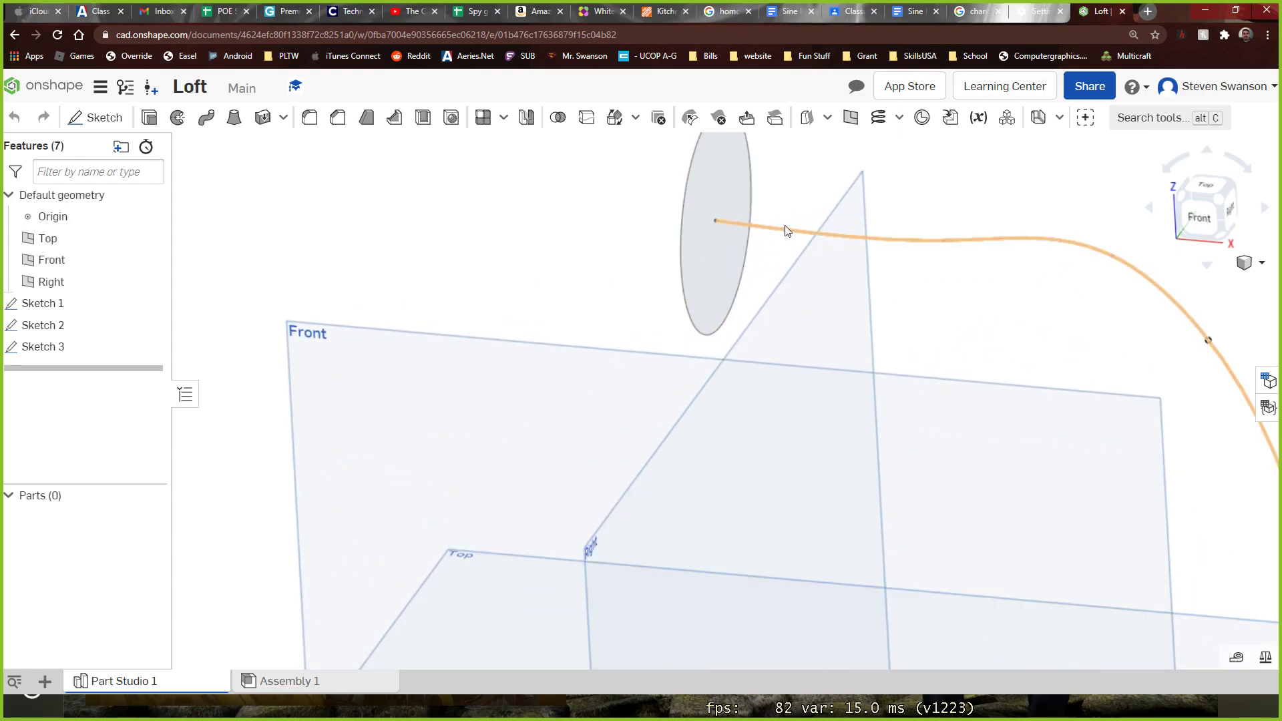
{"action": "scroll", "coordinate": [1131, 454], "scroll_direction": "down", "scroll_amount": 4}
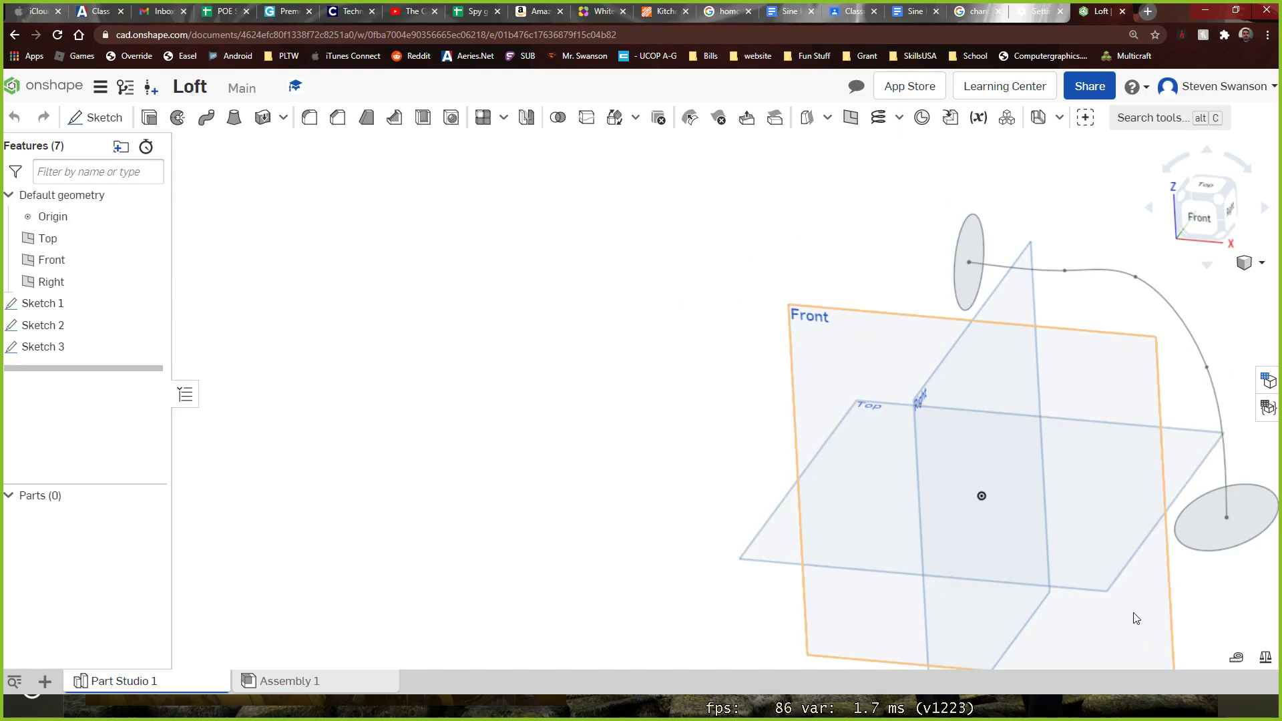
{"action": "scroll", "coordinate": [1136, 619], "scroll_direction": "down", "scroll_amount": 4}
{"action": "scroll", "coordinate": [1235, 613], "scroll_direction": "up", "scroll_amount": 6}
{"action": "scroll", "coordinate": [1233, 598], "scroll_direction": "down", "scroll_amount": 3}
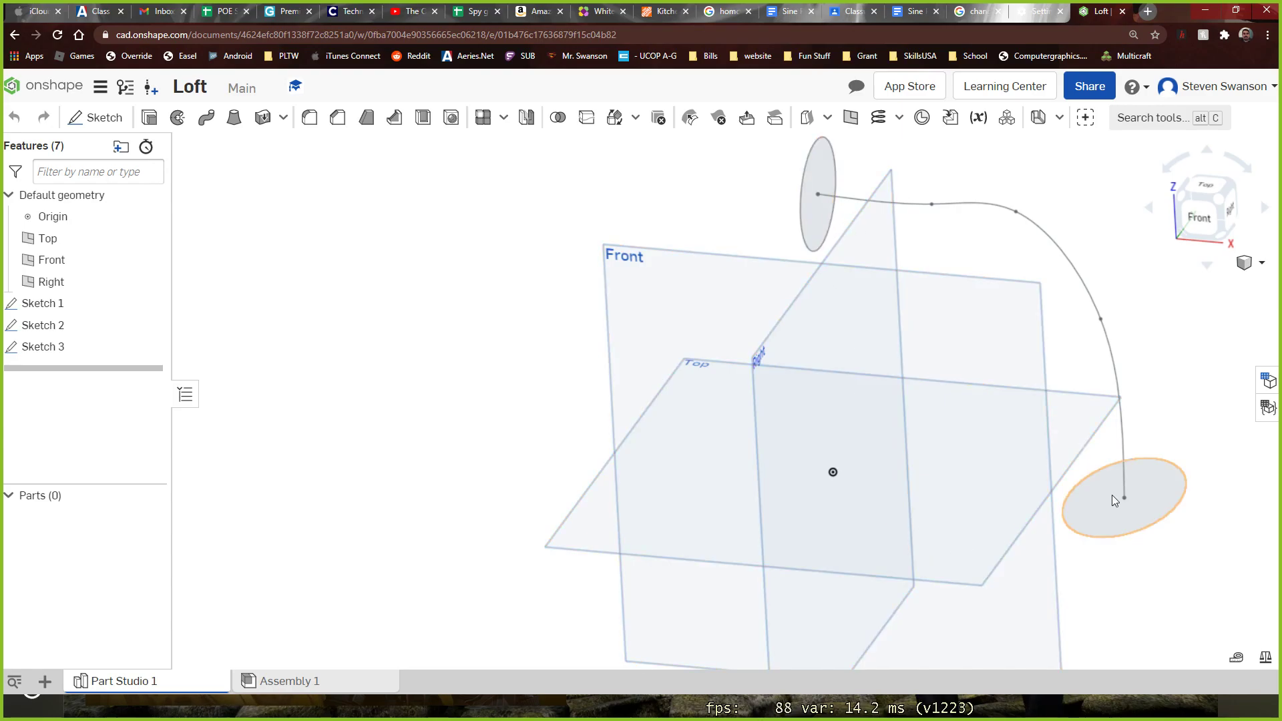
Loft a new solid from the circle face of Sketch 2 to the circle face of Sketch 1
{"action": "left_click", "coordinate": [234, 119]}
{"action": "left_click", "coordinate": [812, 223]}
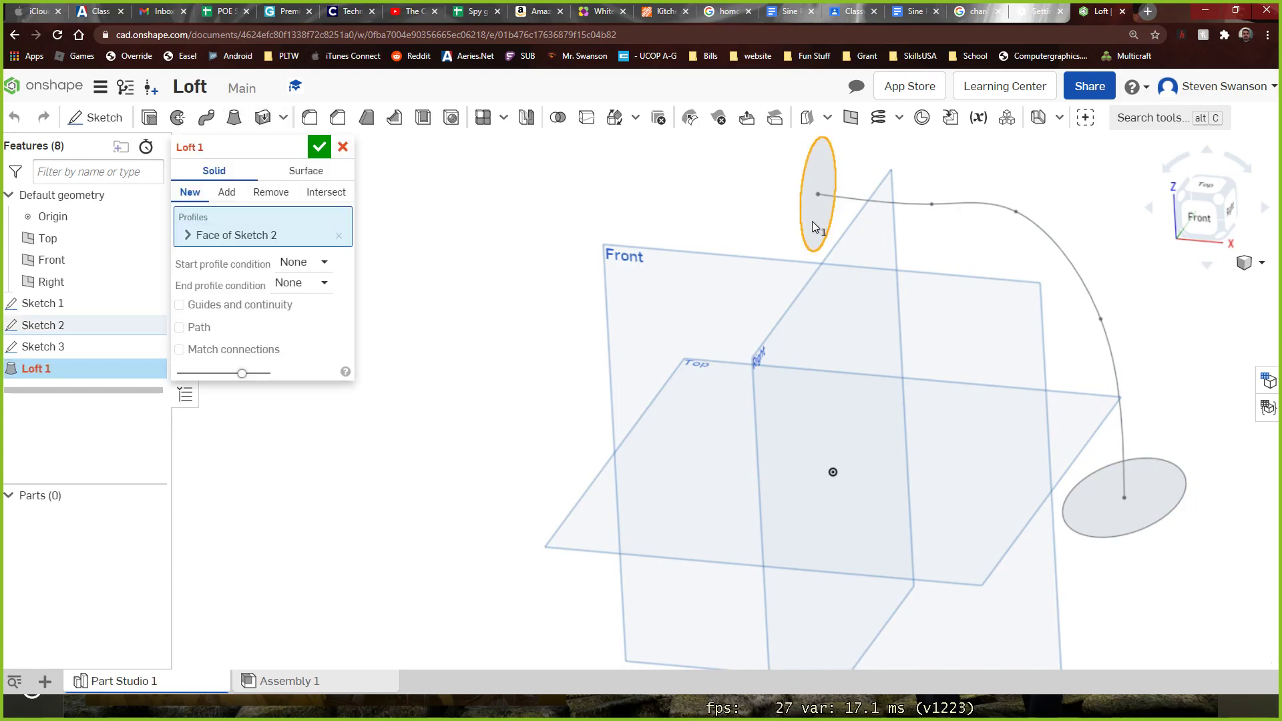
{"action": "left_click", "coordinate": [1083, 515]}
{"action": "right_click_drag", "start_coordinate": [1101, 601], "coordinate": [1178, 625]}
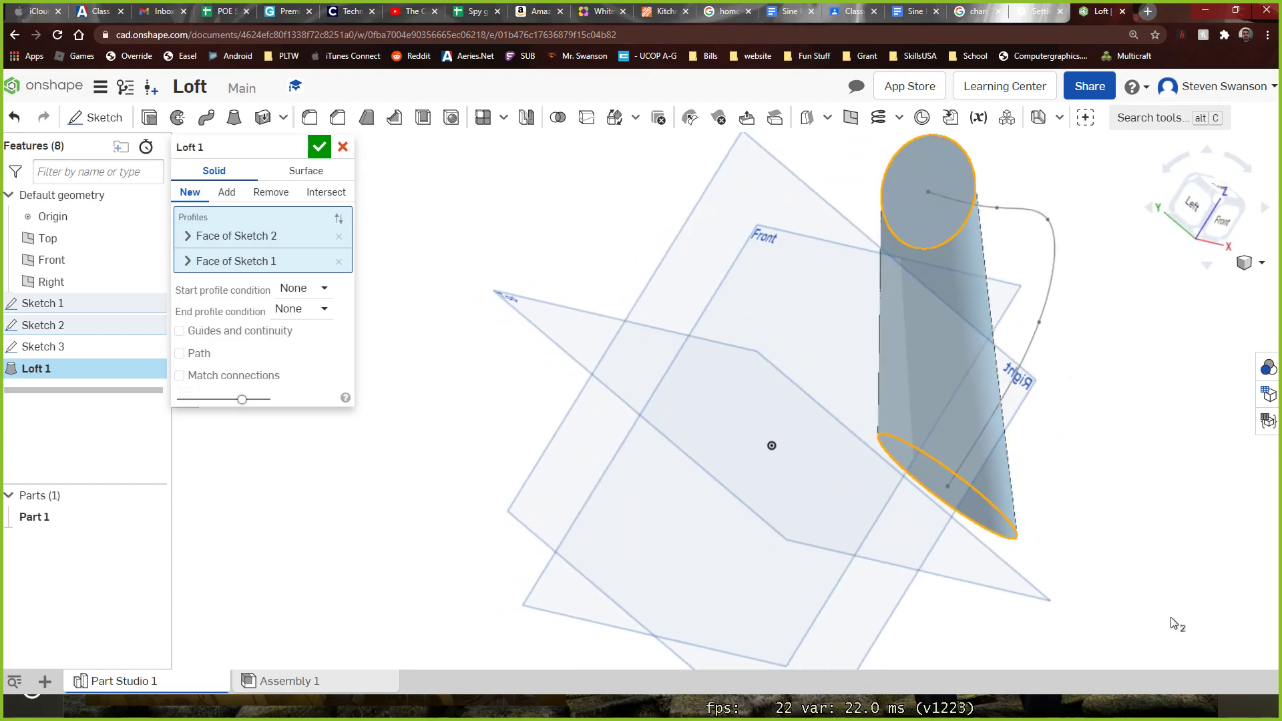
{"action": "right_click_drag", "start_coordinate": [1053, 392], "coordinate": [1002, 441]}
{"action": "right_click_drag", "start_coordinate": [1094, 341], "coordinate": [1044, 475]}
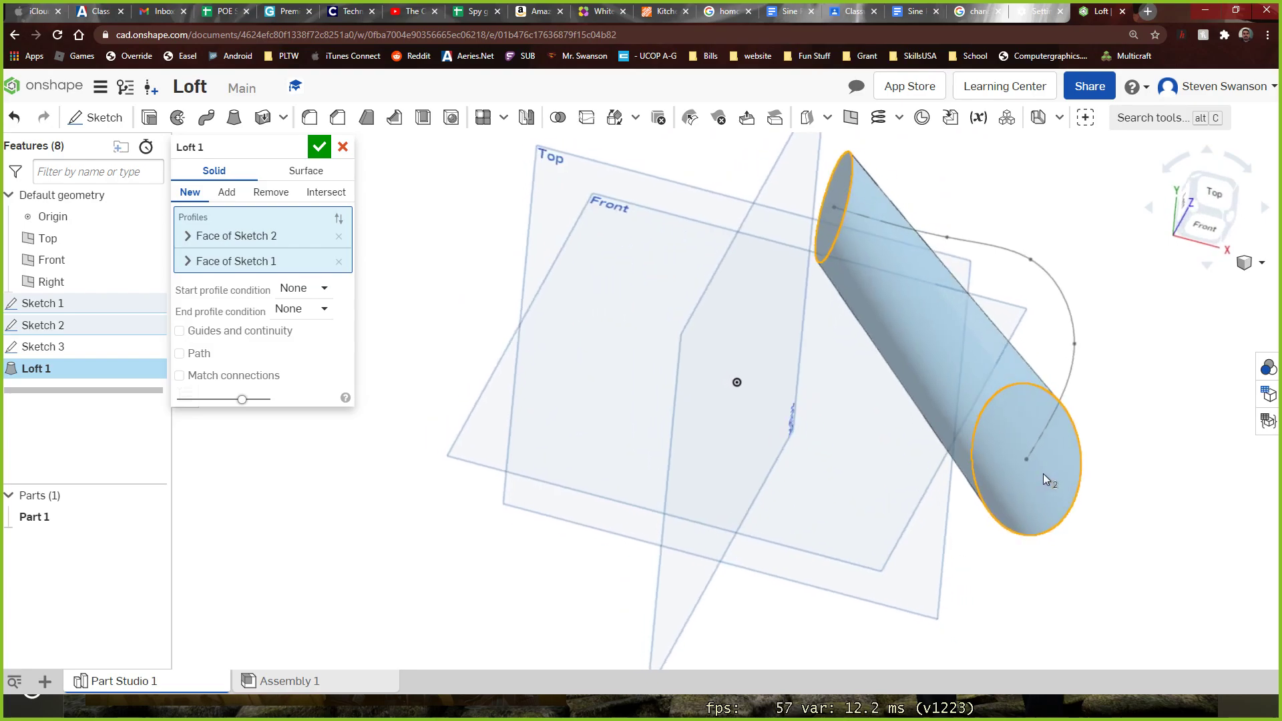
Make the loft follow a path, using the spline of Sketch 3
{"action": "left_click", "coordinate": [190, 360]}
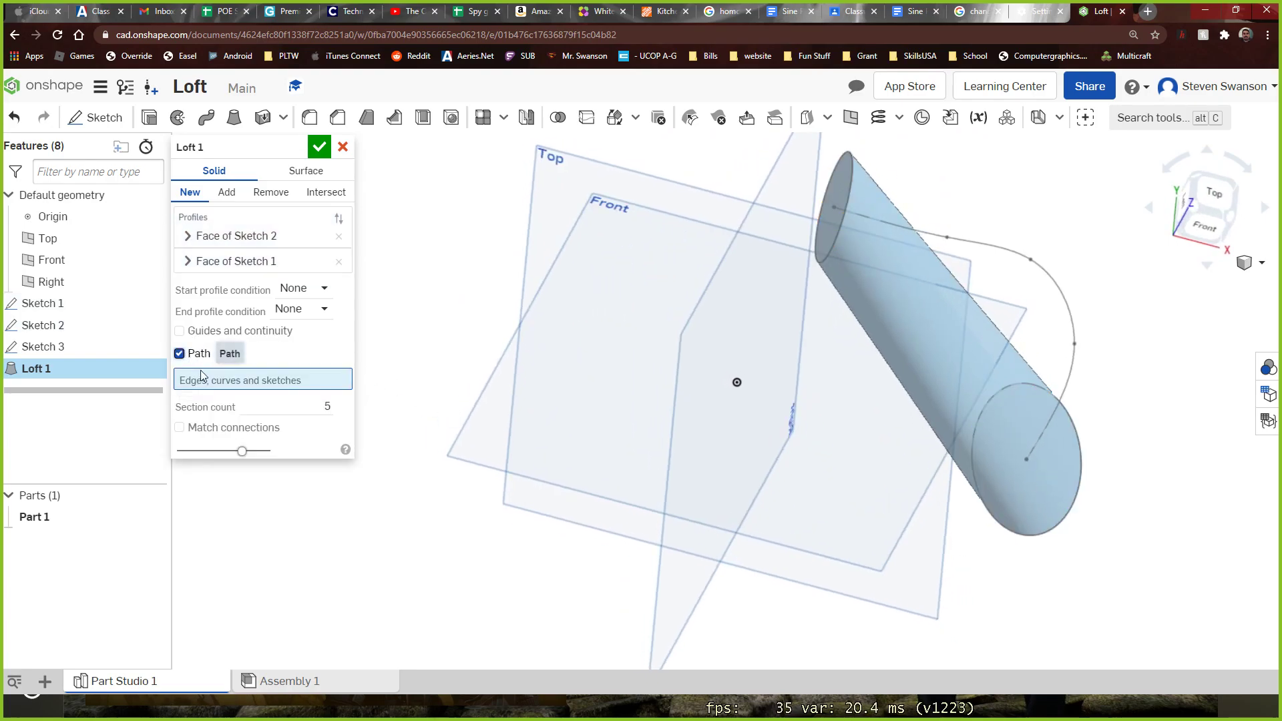
{"action": "left_click", "coordinate": [997, 243]}
{"action": "right_click_drag", "start_coordinate": [893, 559], "coordinate": [899, 502]}
{"action": "right_click_drag", "start_coordinate": [752, 200], "coordinate": [700, 220]}
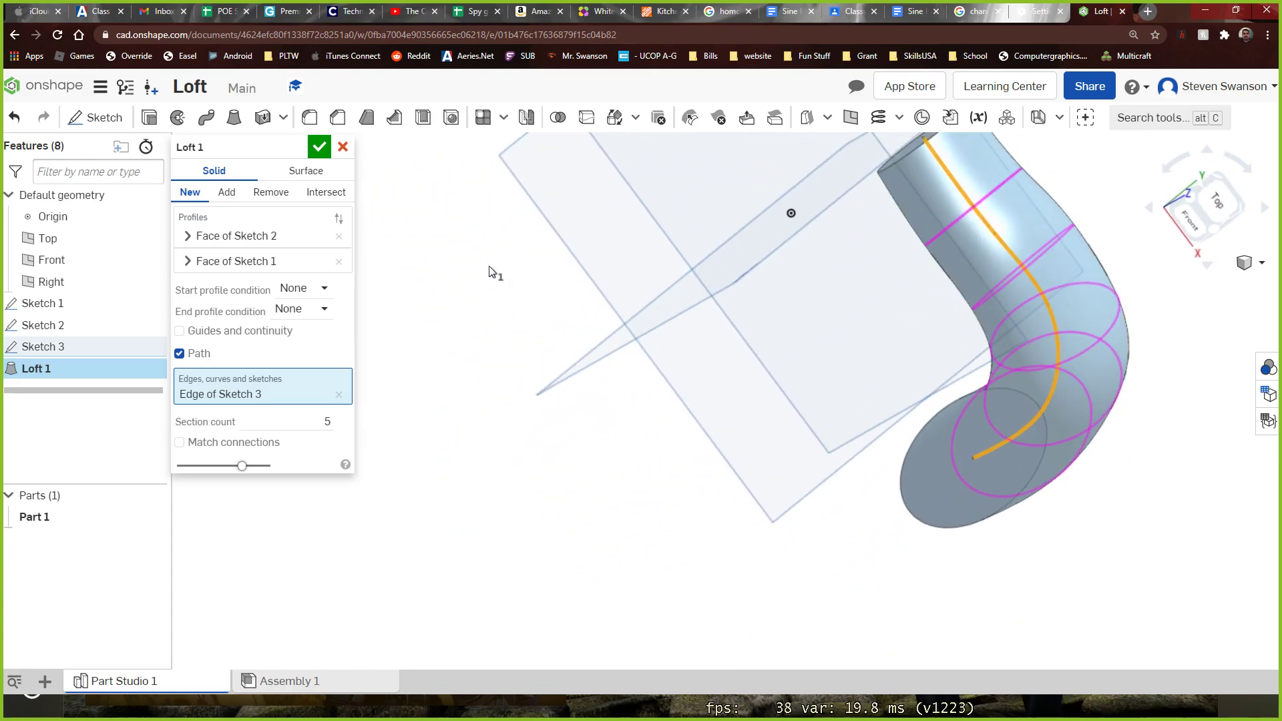
Examine the curved loft and its intermediate sections along the path, and discard the loft
{"action": "scroll", "coordinate": [592, 289], "scroll_direction": "up", "scroll_amount": 3}
{"action": "scroll", "coordinate": [591, 290], "scroll_direction": "down", "scroll_amount": 9}
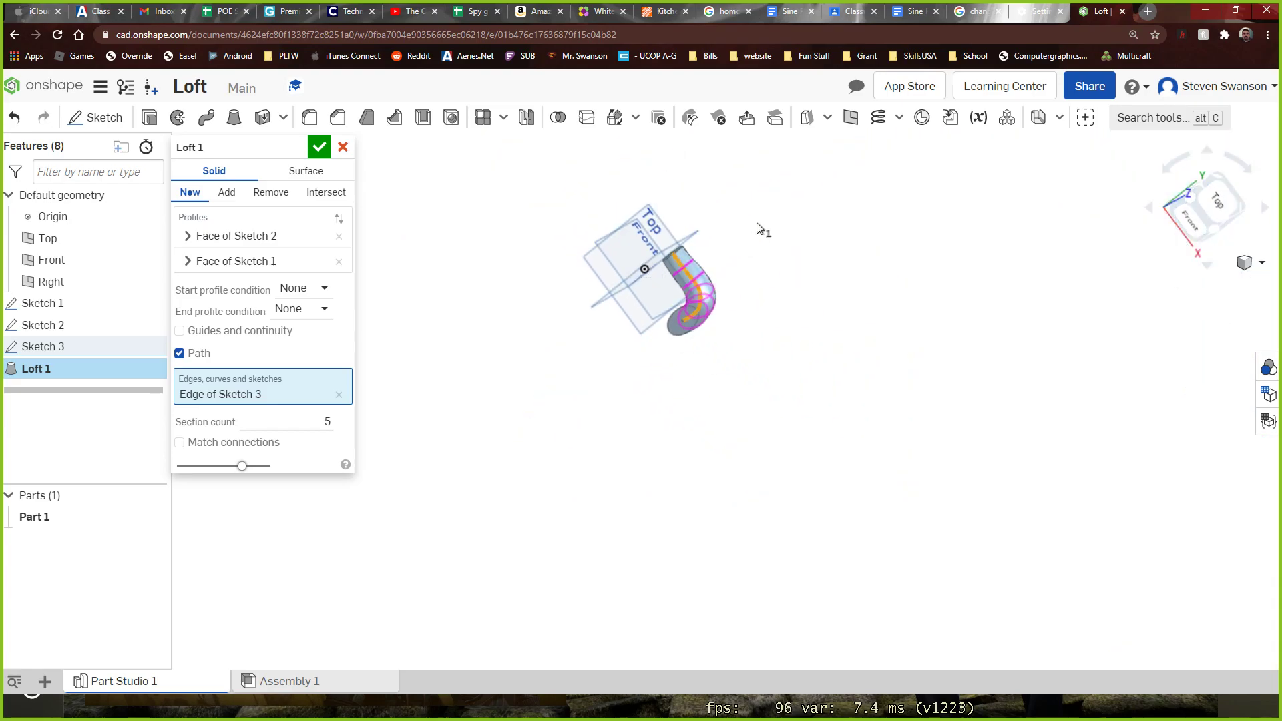
{"action": "right_click_drag", "start_coordinate": [752, 226], "coordinate": [701, 166]}
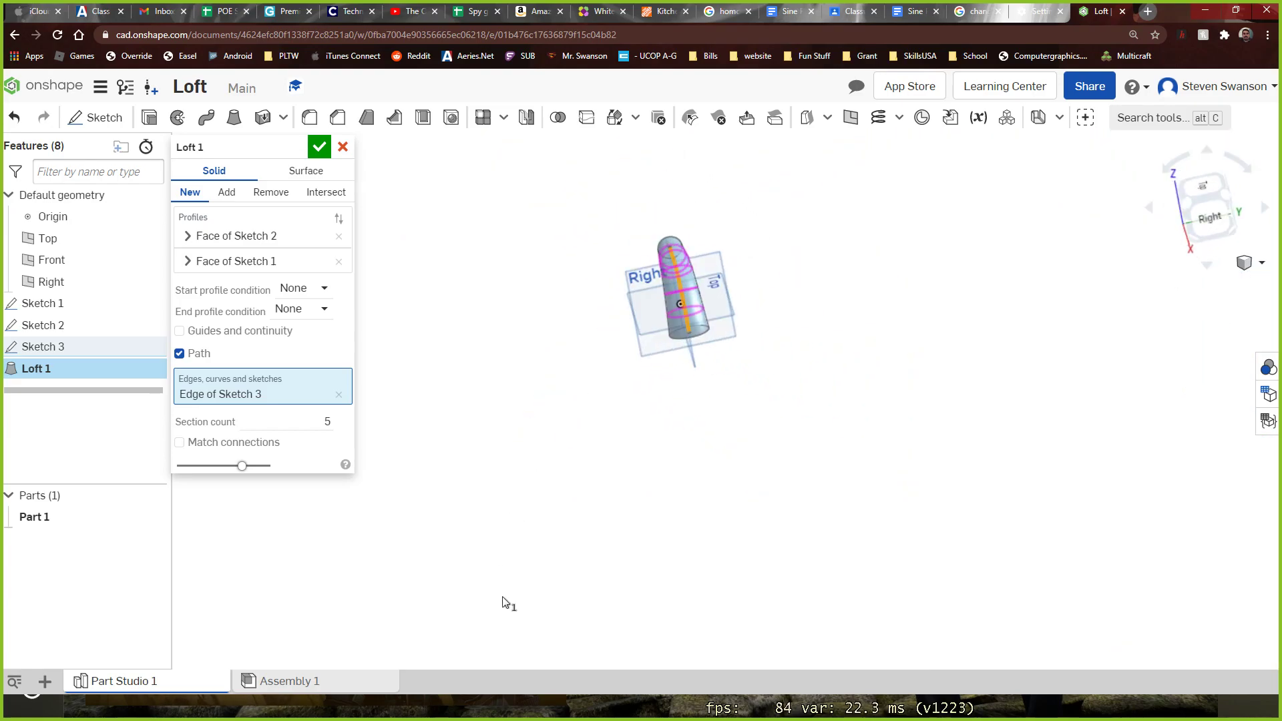
{"action": "right_click_drag", "start_coordinate": [569, 419], "coordinate": [681, 415]}
{"action": "scroll", "coordinate": [653, 274], "scroll_direction": "up", "scroll_amount": 5}
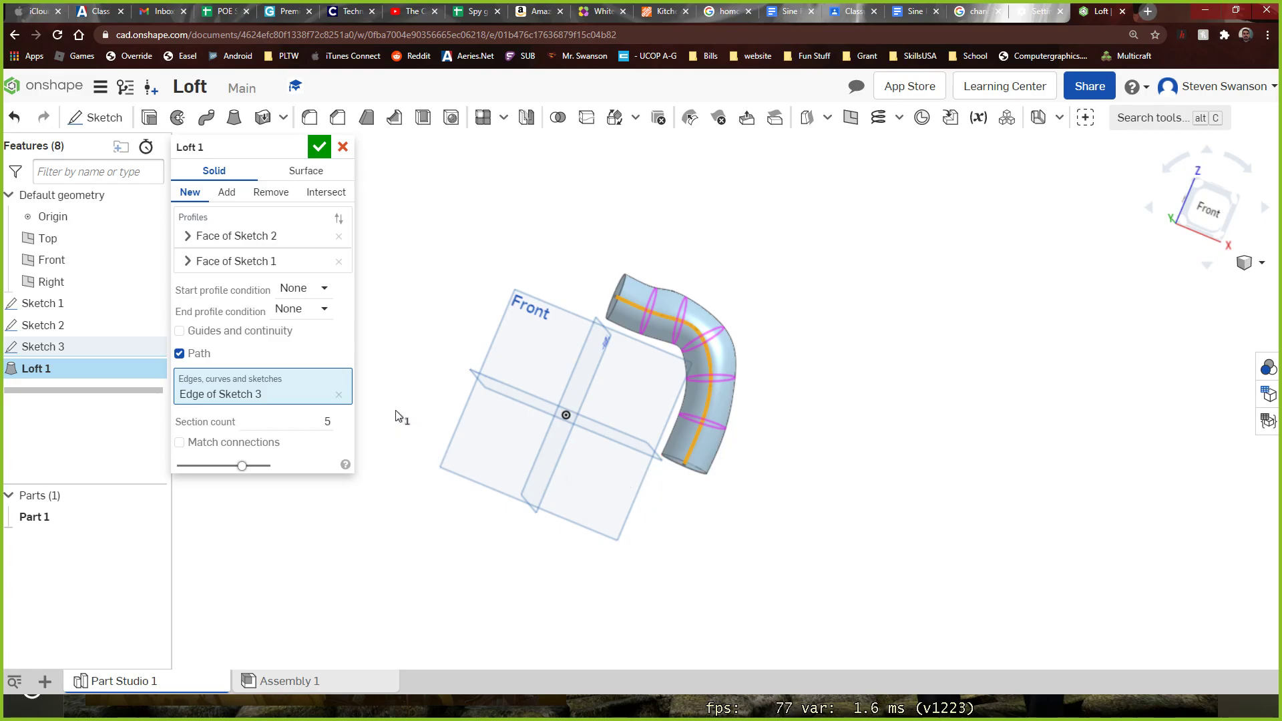
{"action": "scroll", "coordinate": [641, 324], "scroll_direction": "up", "scroll_amount": 5}
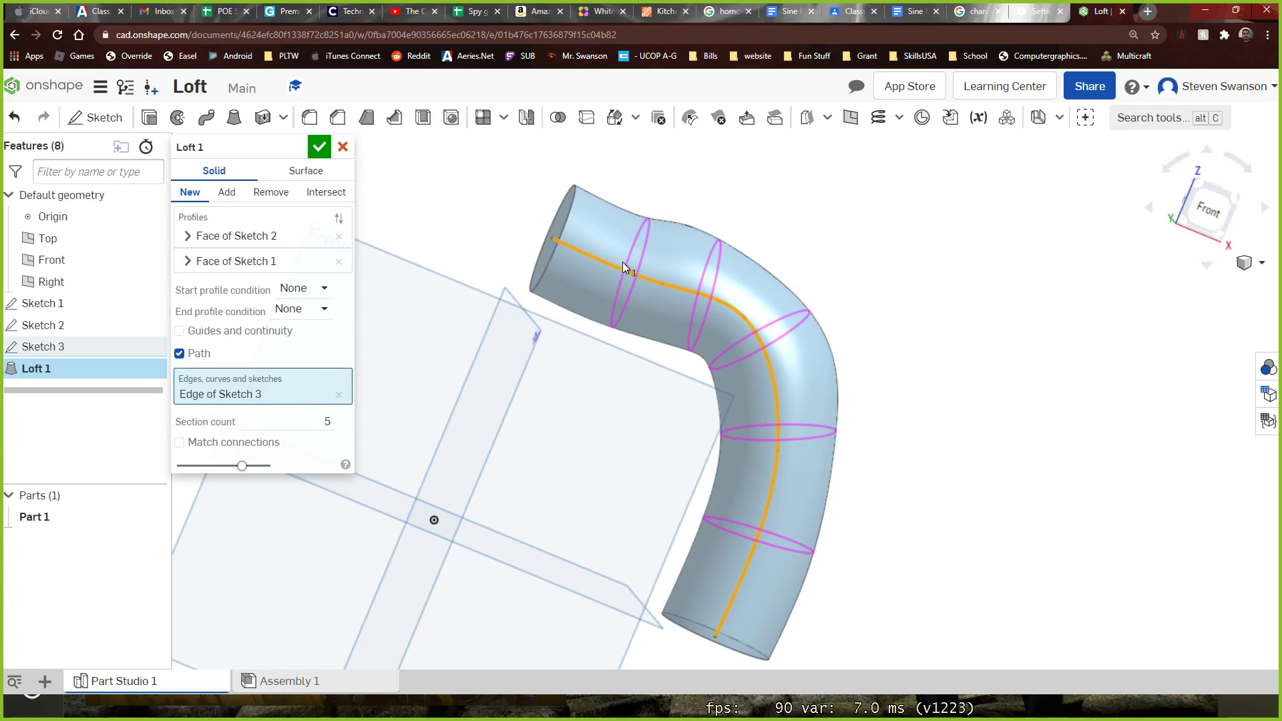
{"action": "scroll", "coordinate": [697, 280], "scroll_direction": "up", "scroll_amount": 2}
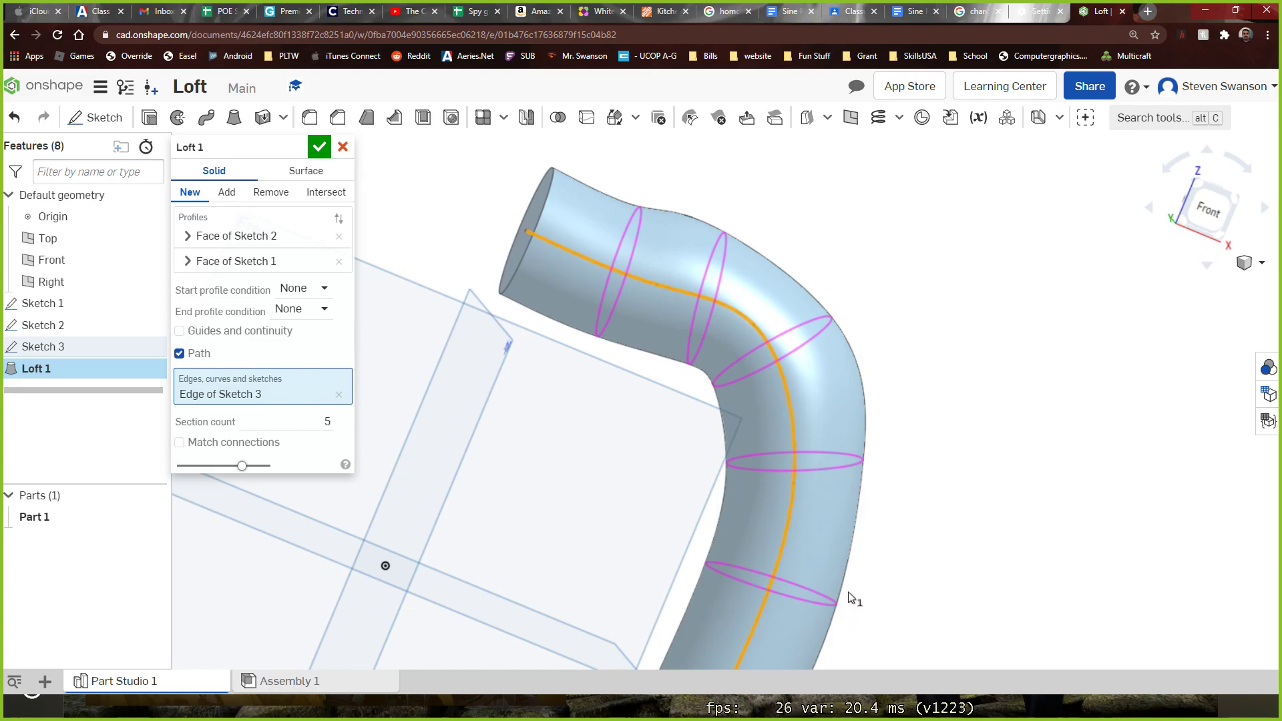
{"action": "scroll", "coordinate": [1242, 295], "scroll_direction": "down", "scroll_amount": 5}
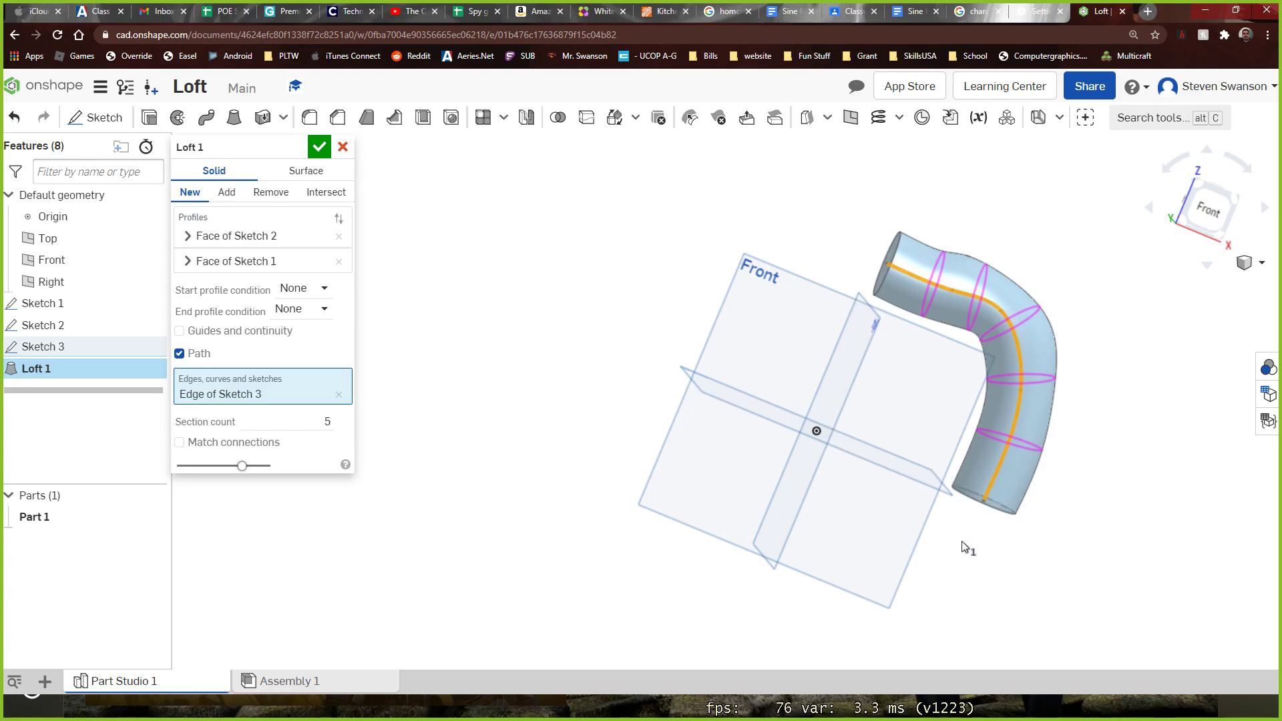
{"action": "left_click", "coordinate": [343, 146]}
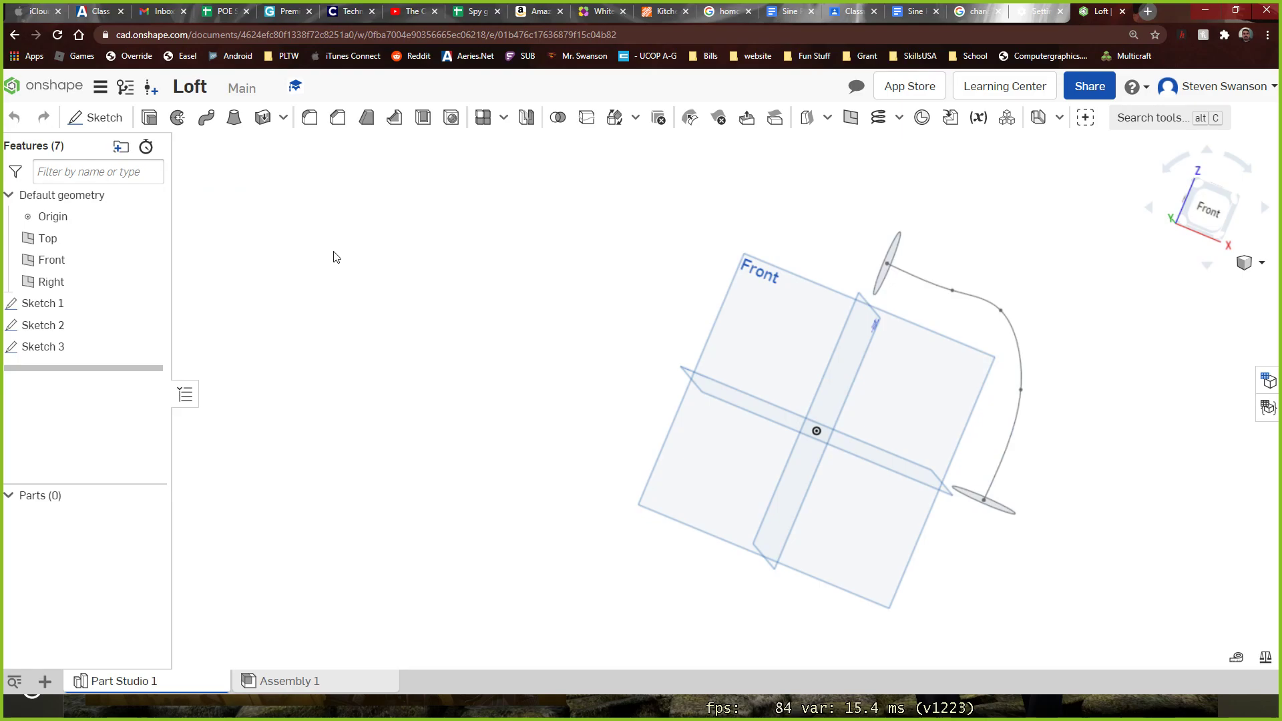
Open the "3 layer loft" document and view the twisted hollow model from several sides
{"action": "left_click", "coordinate": [60, 97]}
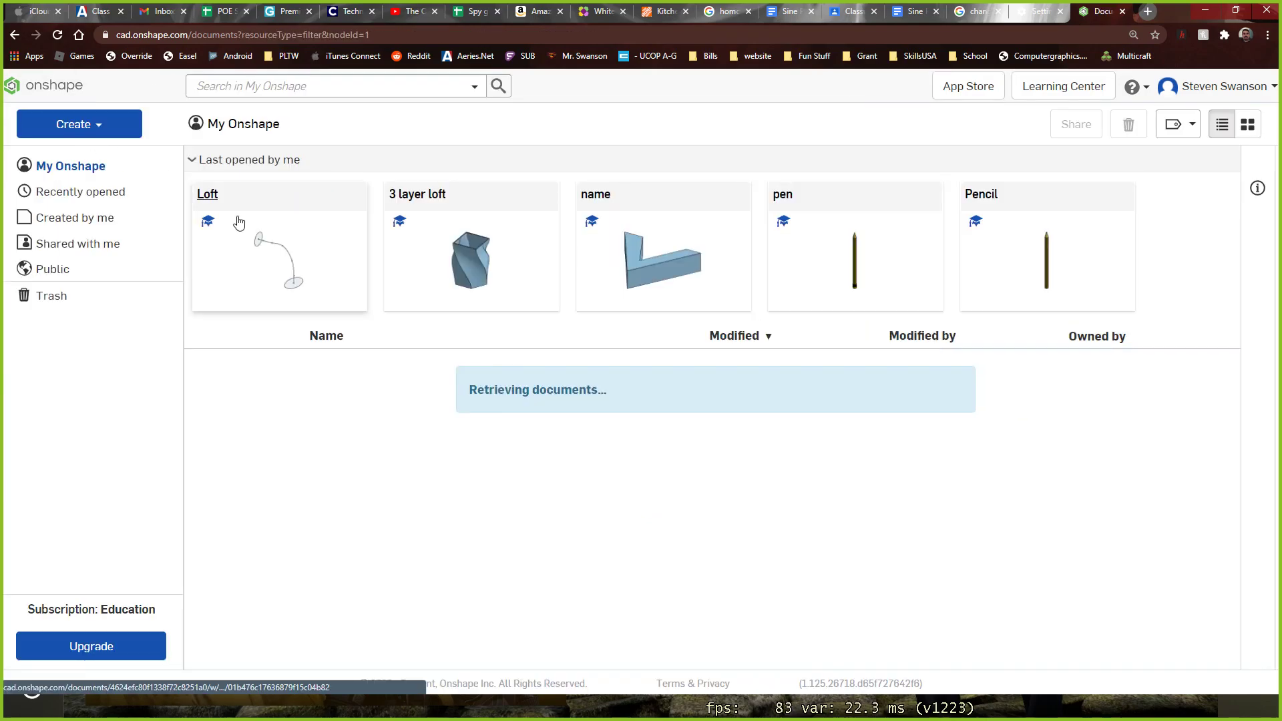
{"action": "left_click", "coordinate": [496, 285]}
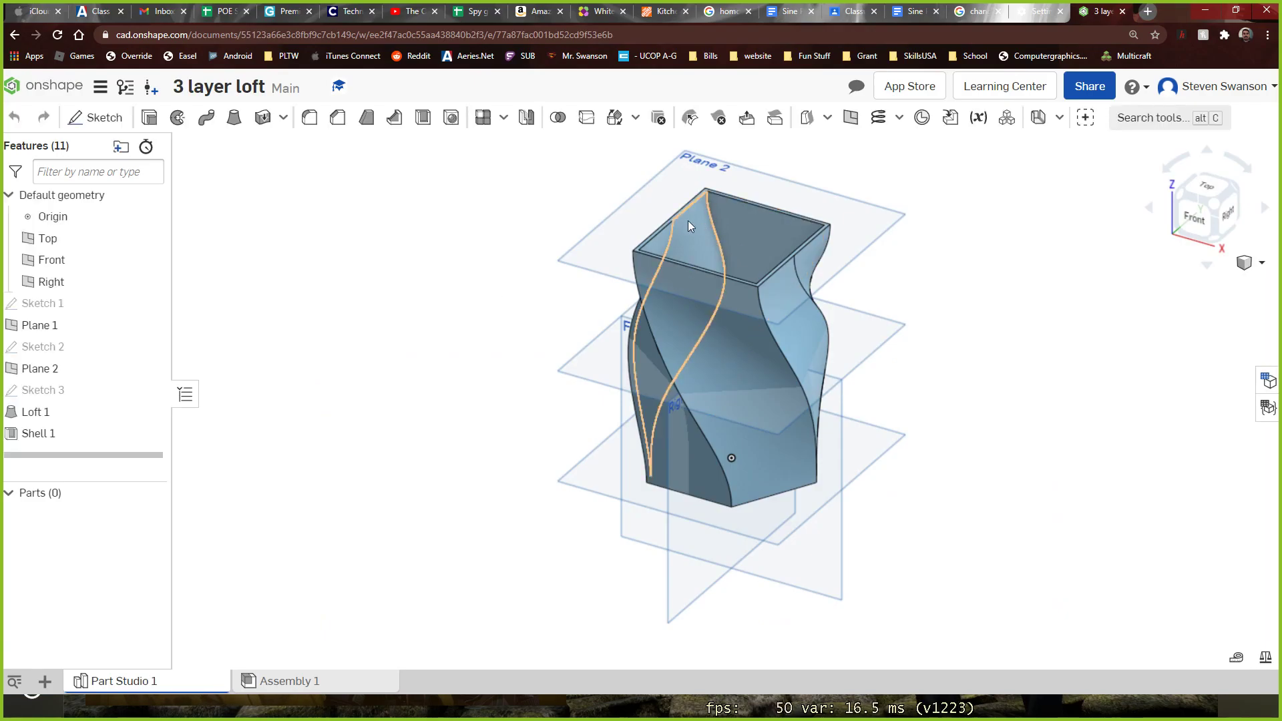
{"action": "right_click_drag", "start_coordinate": [583, 524], "coordinate": [694, 355]}
{"action": "right_click_drag", "start_coordinate": [694, 309], "coordinate": [836, 361]}
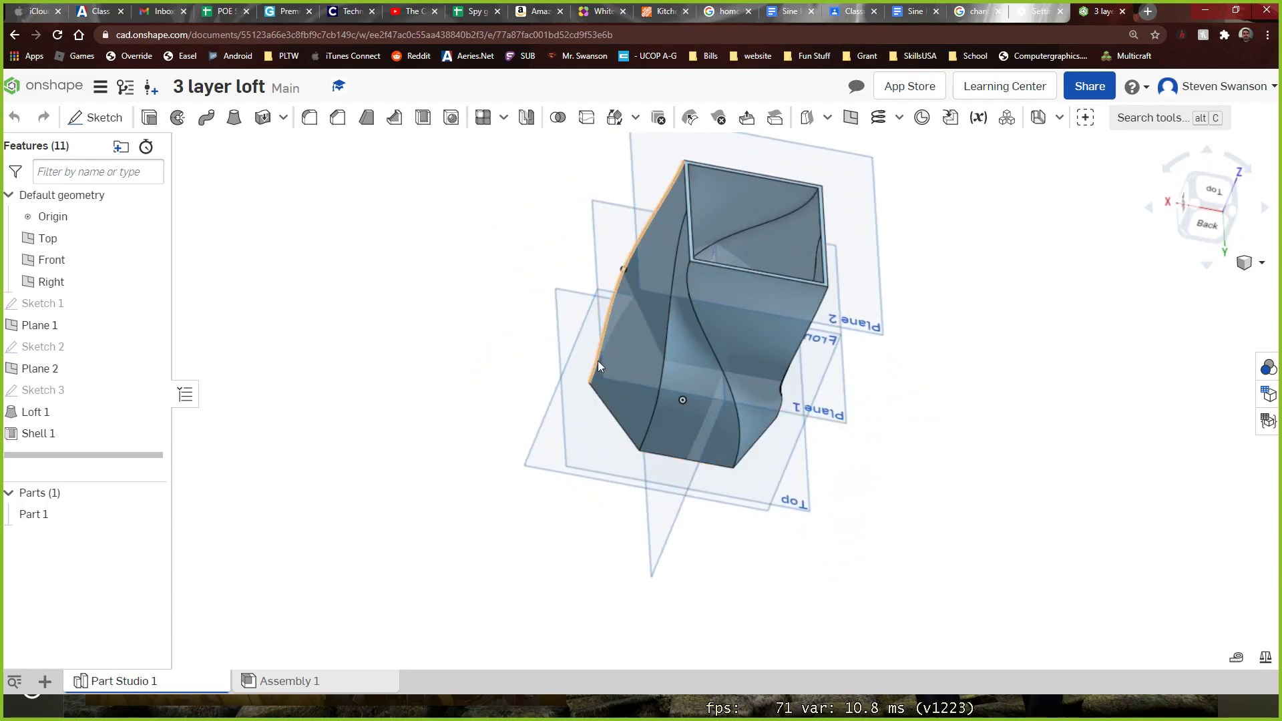
{"action": "right_click_drag", "start_coordinate": [604, 378], "coordinate": [239, 365]}
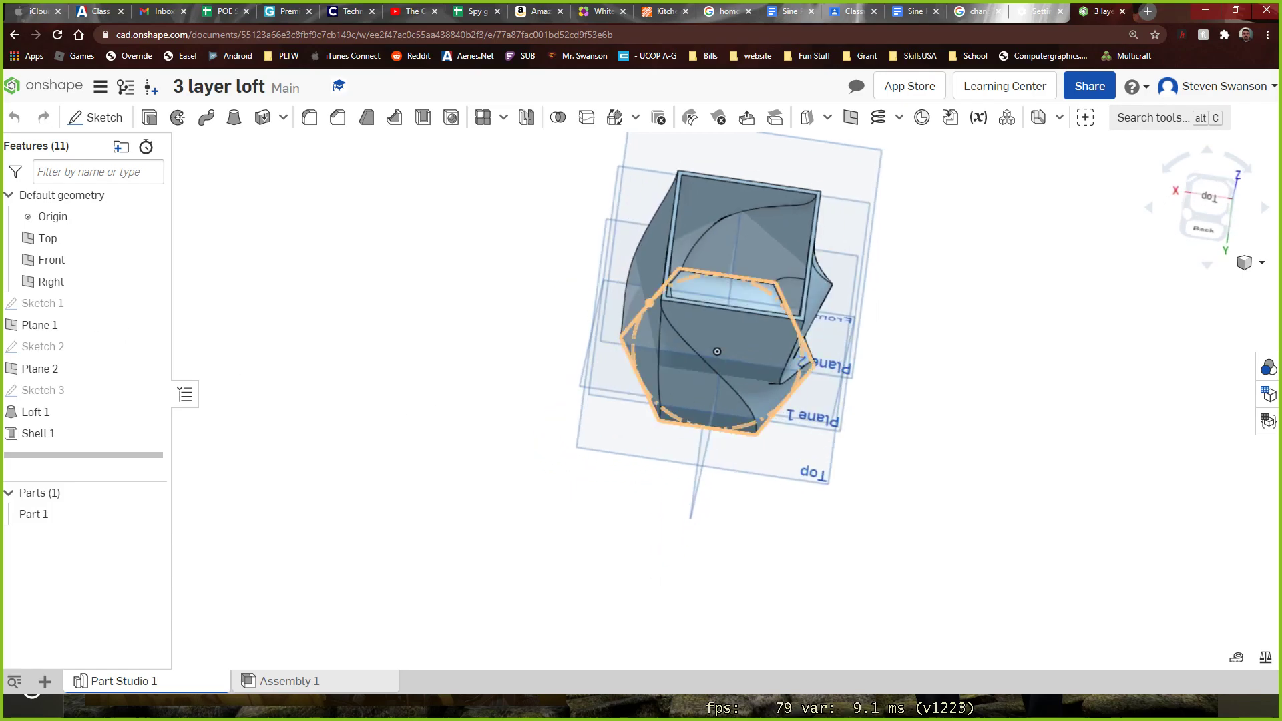
Inspect the definitions of Plane 2 and Sketch 3, closing each without changes
{"action": "double_click", "coordinate": [53, 373]}
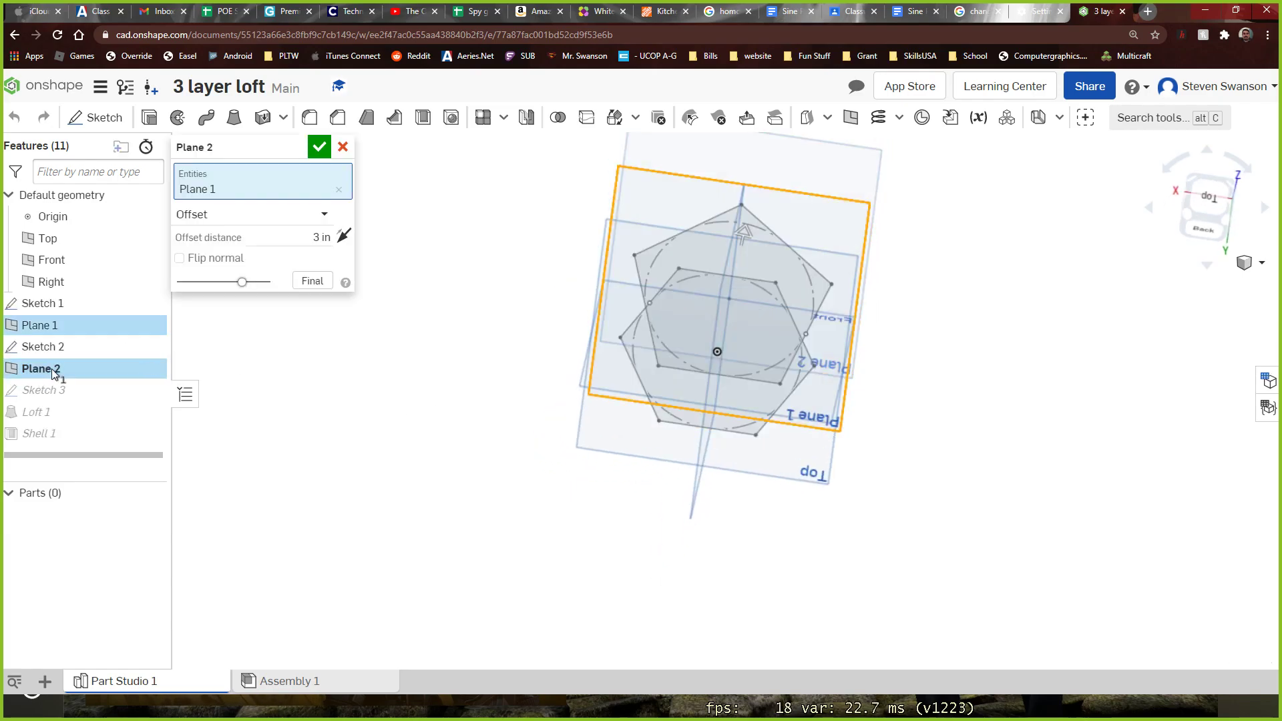
{"action": "left_click", "coordinate": [346, 149]}
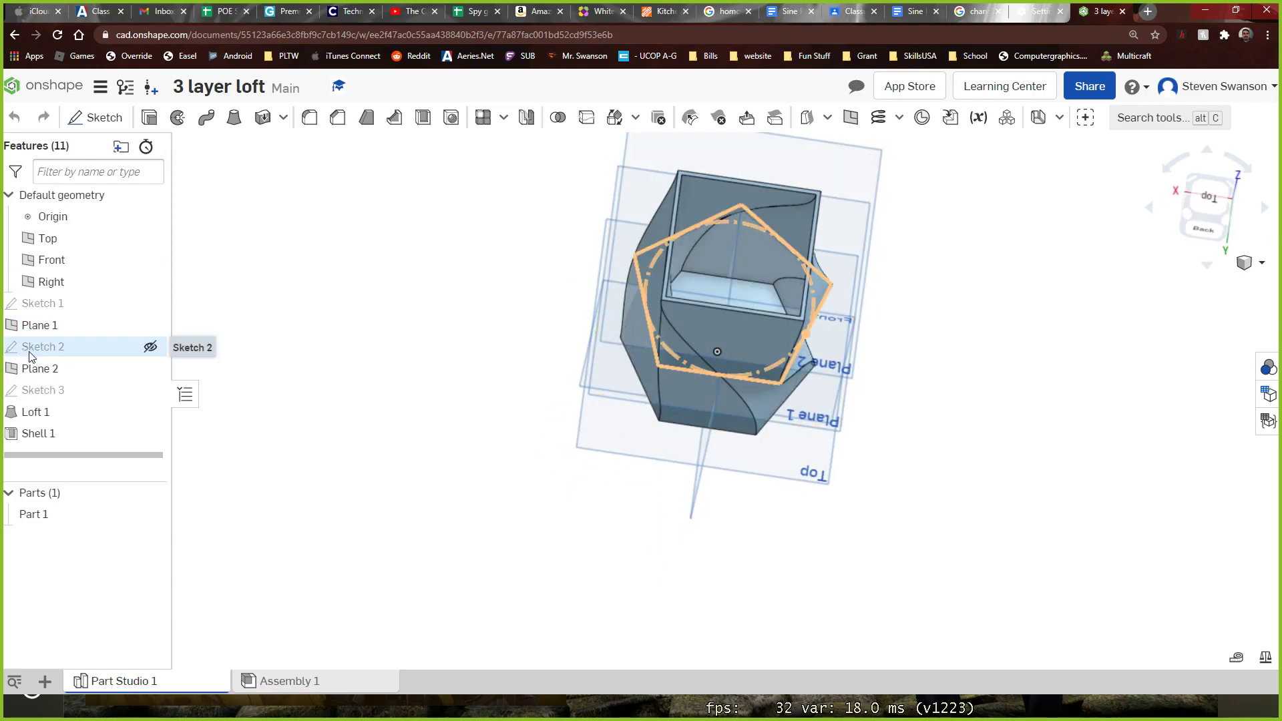
{"action": "double_click", "coordinate": [38, 393]}
{"action": "mouse_move", "coordinate": [237, 320]}
{"action": "right_mouse_down"}
{"action": "mouse_move", "coordinate": [226, 355]}
{"action": "mouse_move", "coordinate": [209, 280]}
{"action": "right_mouse_up"}
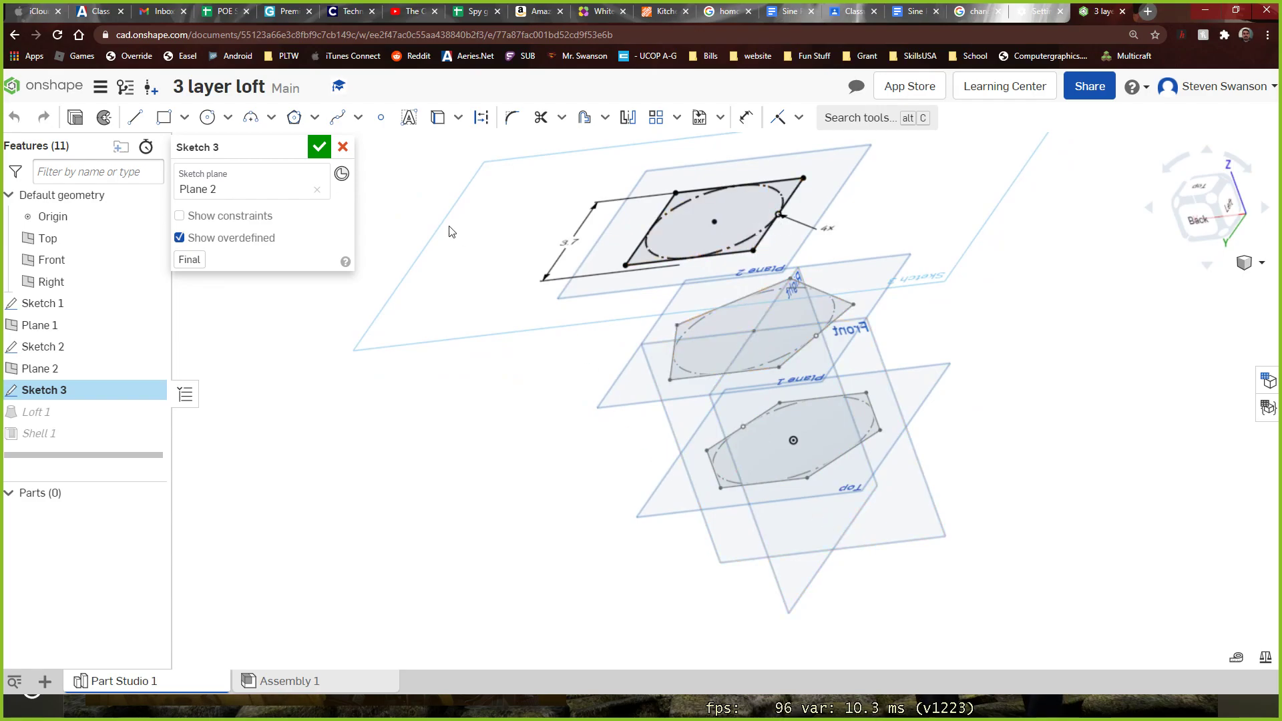
{"action": "left_click", "coordinate": [342, 147]}
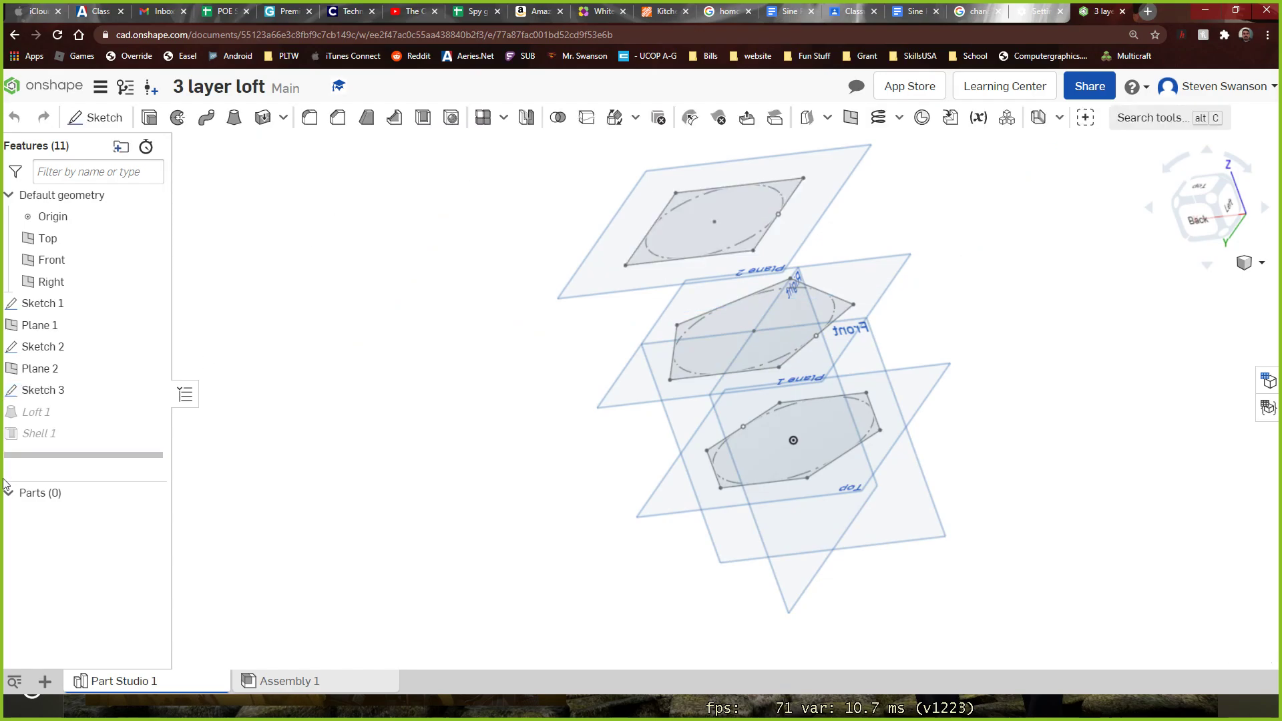
Delete the Shell 1 and Loft 1 features, keeping the three profile sketches and their planes
{"action": "right_click", "coordinate": [50, 435]}
{"action": "left_click", "coordinate": [75, 578]}
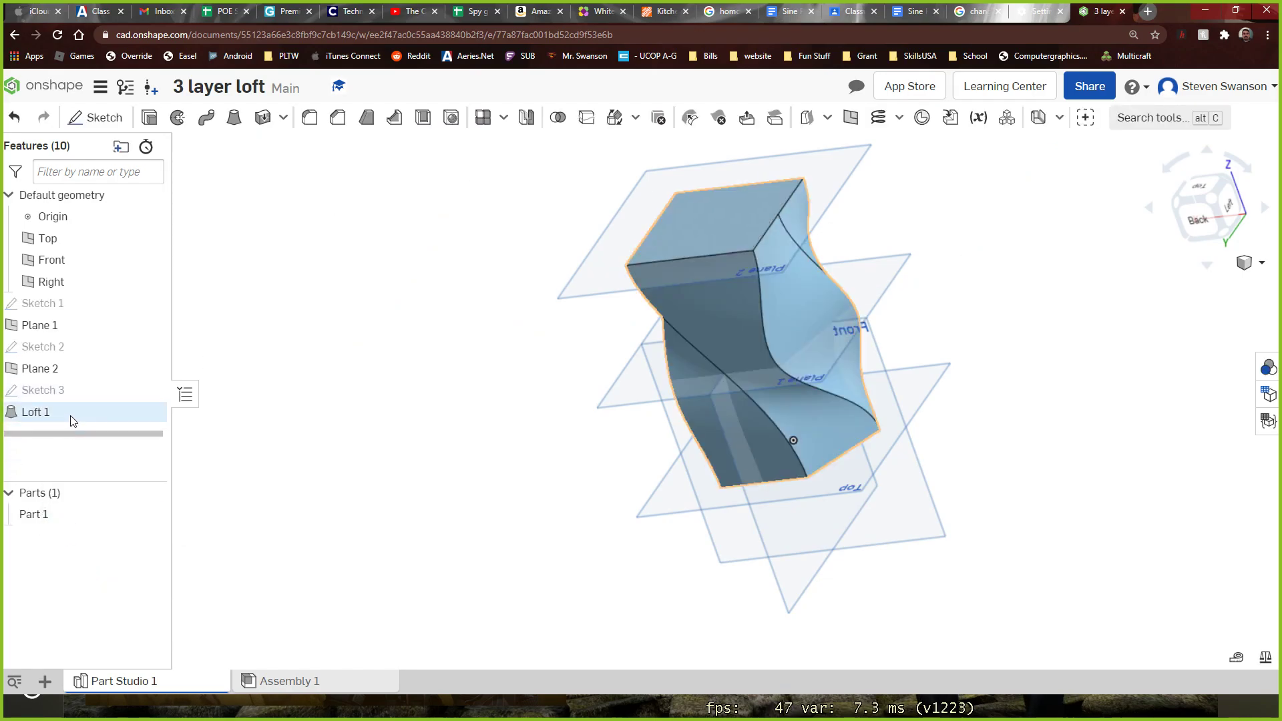
{"action": "right_click", "coordinate": [70, 418]}
{"action": "mouse_move", "coordinate": [109, 466]}
{"action": "left_click", "coordinate": [126, 593]}
{"action": "right_click_drag", "start_coordinate": [268, 396], "coordinate": [285, 408]}
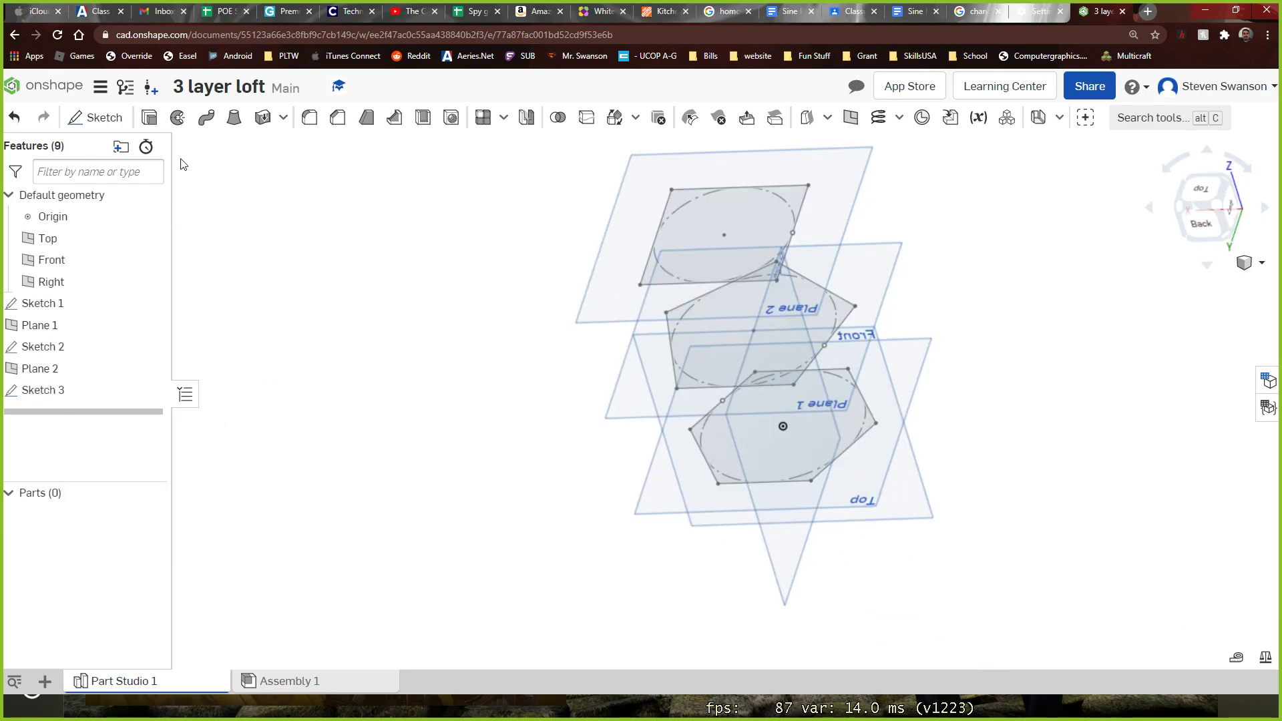
Loft a new solid from the hexagon of Sketch 1 directly to the square of Sketch 3
{"action": "left_click", "coordinate": [234, 118]}
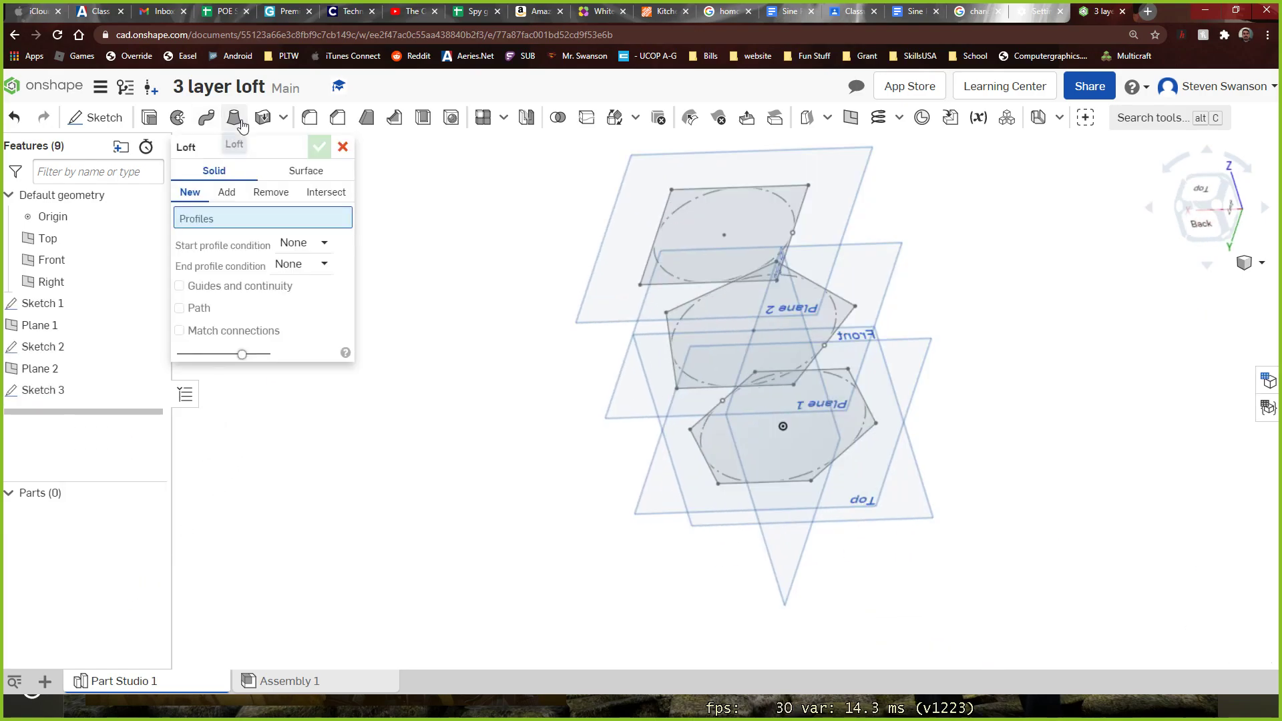
{"action": "left_click", "coordinate": [736, 471]}
{"action": "left_click", "coordinate": [676, 233]}
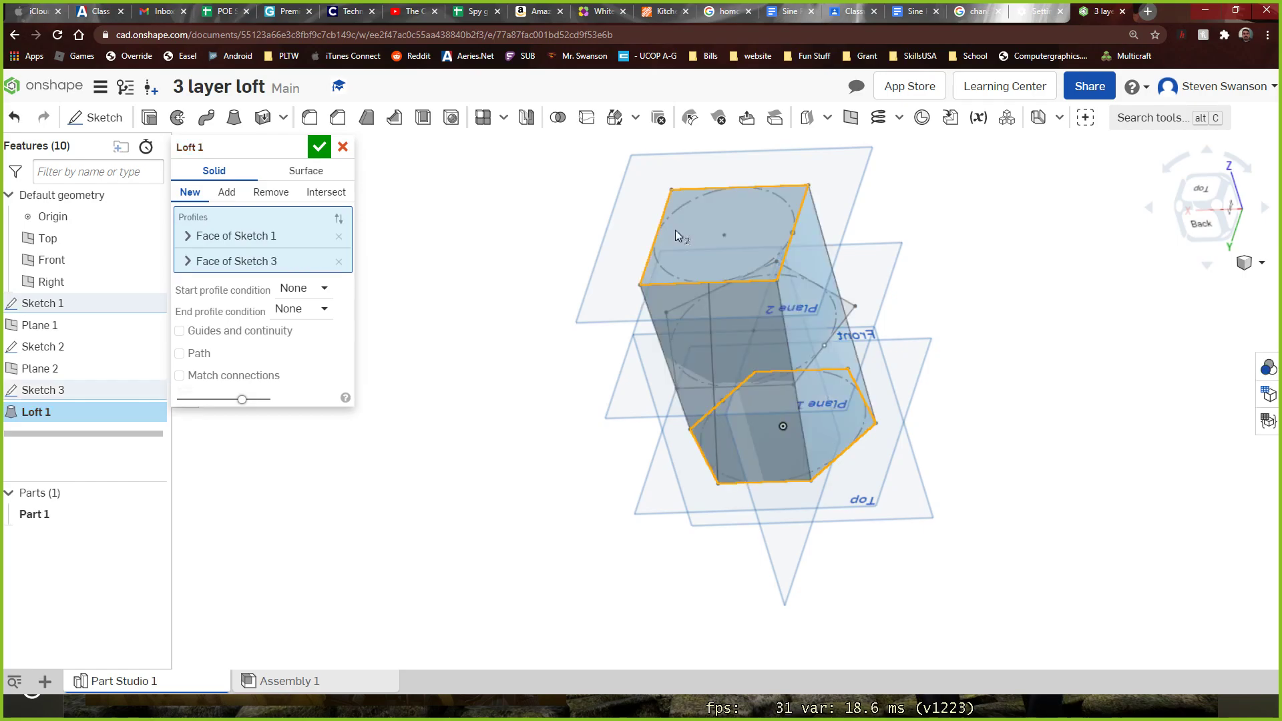
{"action": "right_click_drag", "start_coordinate": [492, 332], "coordinate": [498, 448]}
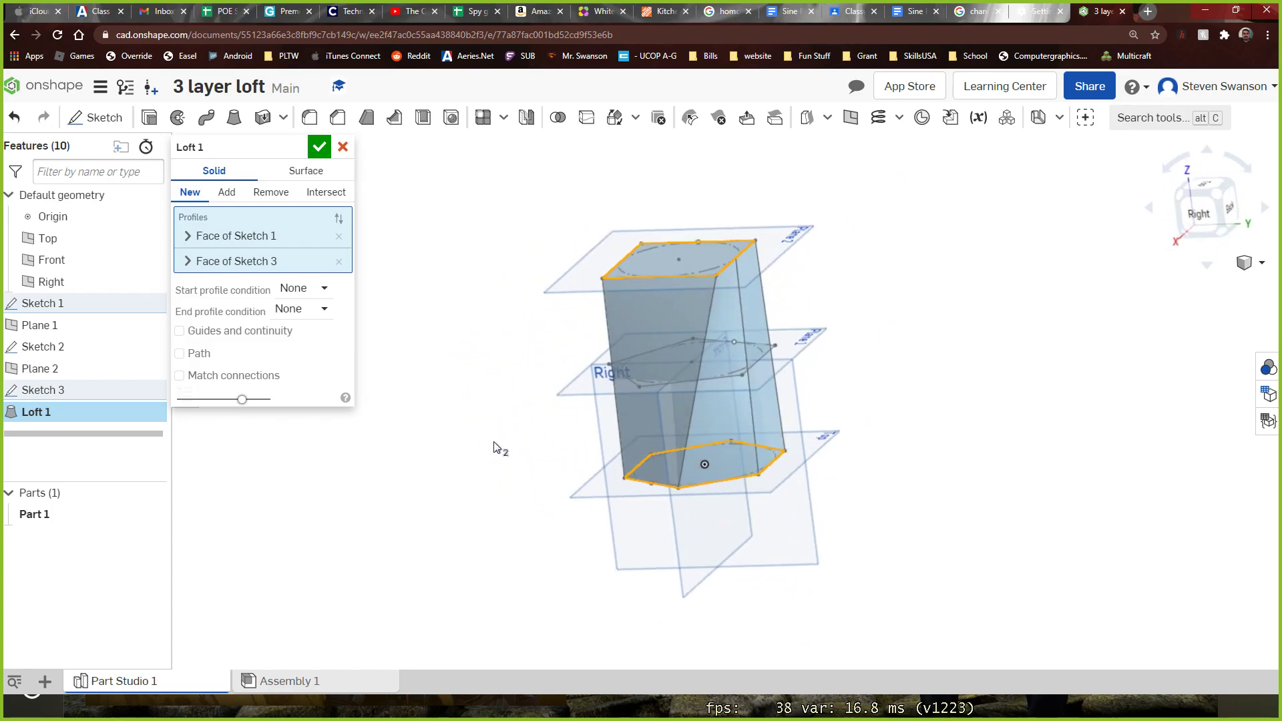
{"action": "left_click", "coordinate": [319, 146]}
{"action": "mouse_move", "coordinate": [338, 223]}
{"action": "right_mouse_down"}
{"action": "mouse_move", "coordinate": [449, 314]}
{"action": "mouse_move", "coordinate": [467, 369]}
{"action": "mouse_move", "coordinate": [374, 413]}
{"action": "mouse_move", "coordinate": [342, 386]}
{"action": "right_mouse_up"}
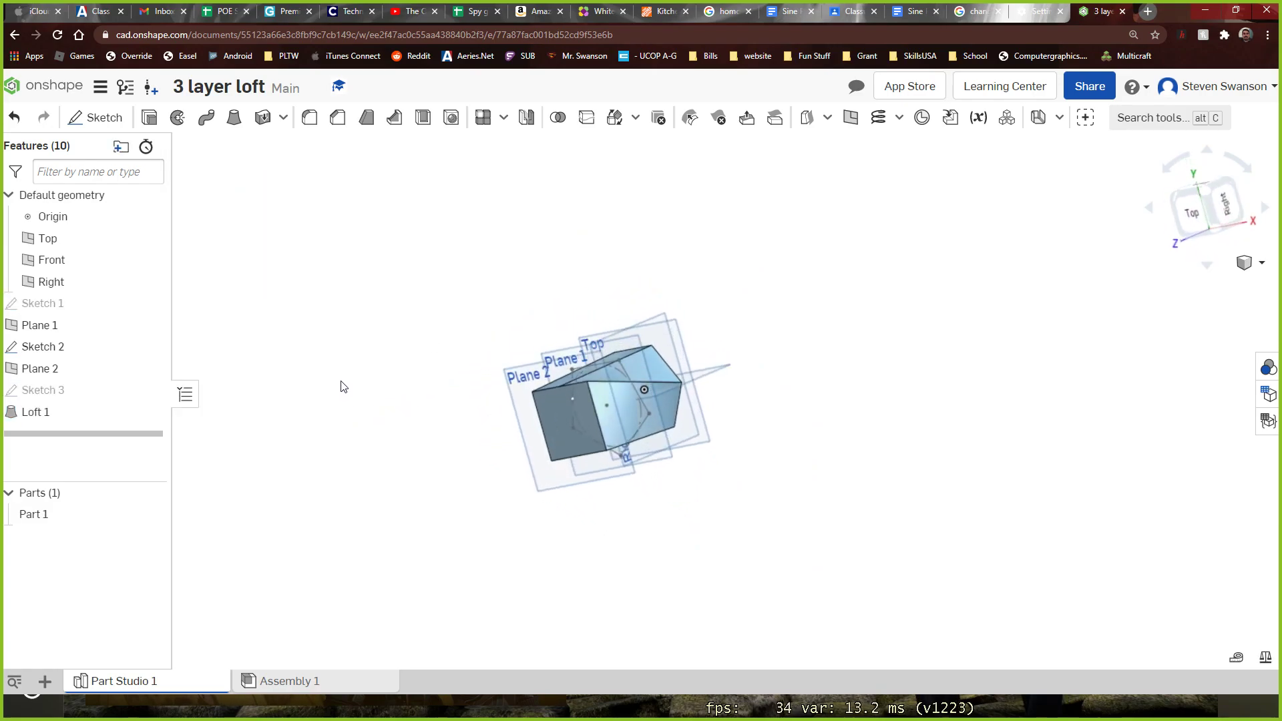
Edit Loft 1 and remove both of its profiles, the faces of Sketch 1 and Sketch 3
{"action": "double_click", "coordinate": [51, 417]}
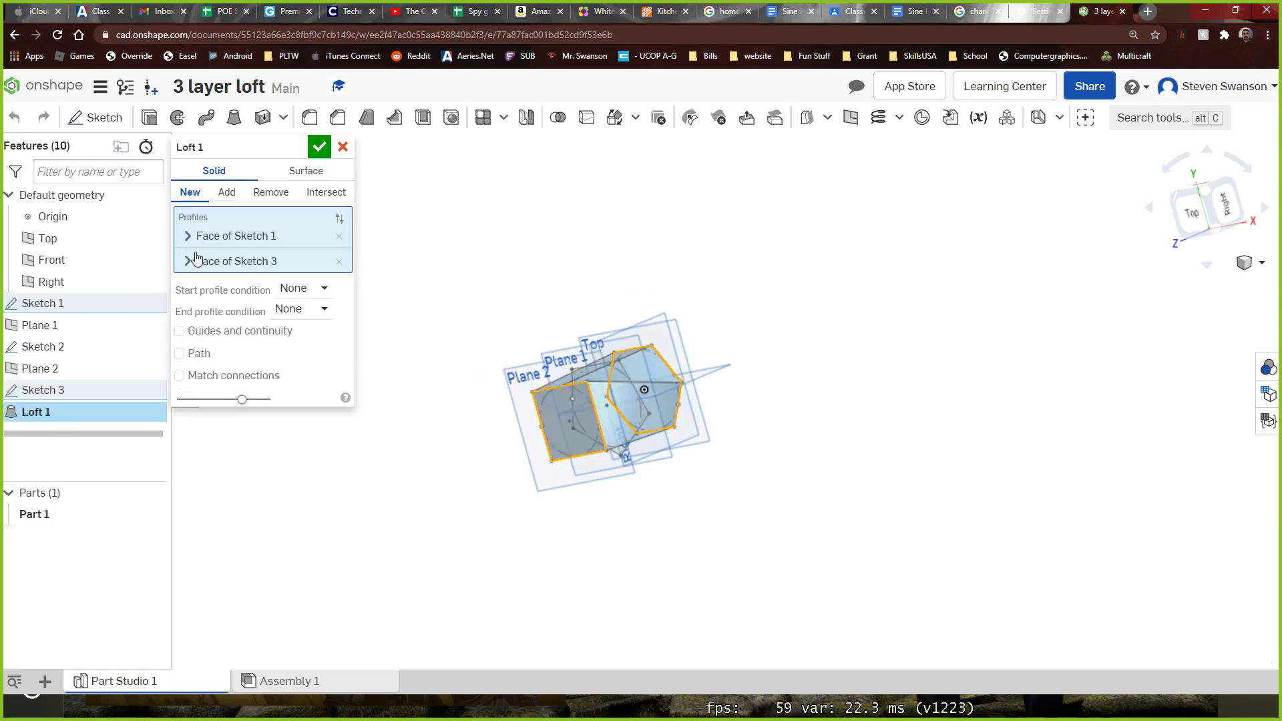
{"action": "left_click", "coordinate": [339, 236]}
{"action": "left_click", "coordinate": [339, 237]}
{"action": "right_click_drag", "start_coordinate": [401, 292], "coordinate": [455, 193]}
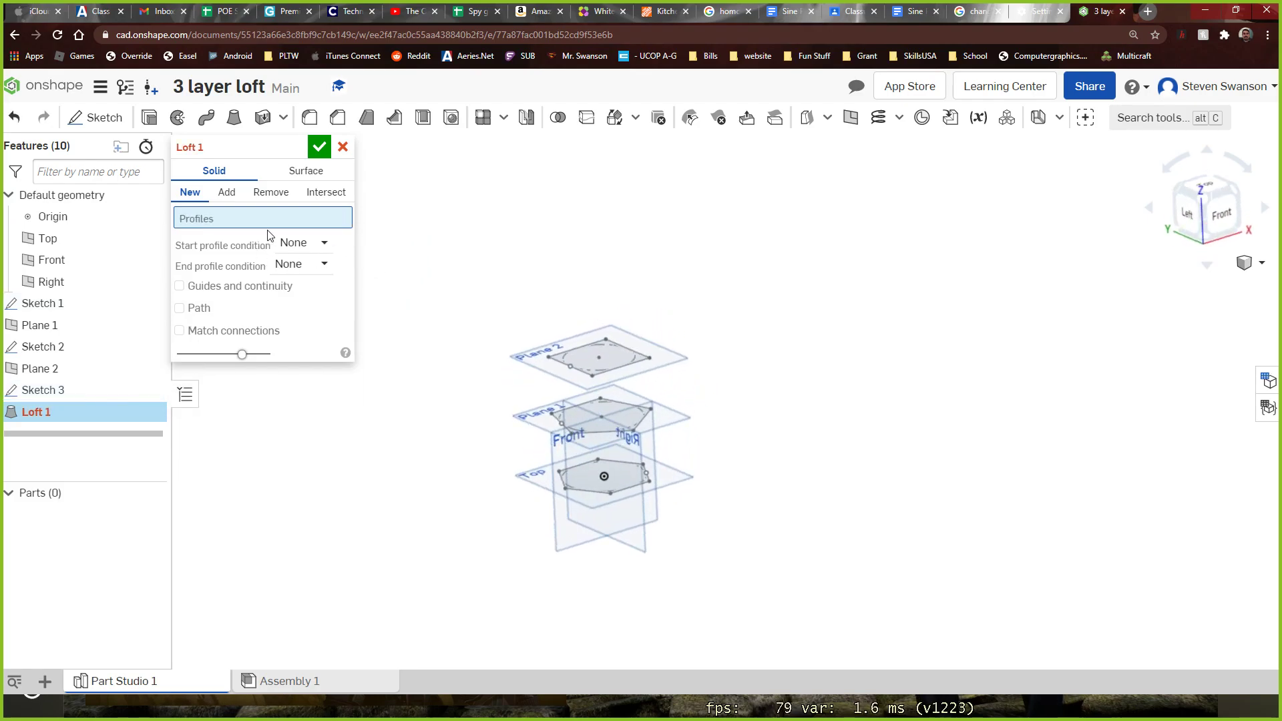
Set Loft 1's profiles to the faces of Sketch 1, Sketch 2 and Sketch 3 and accept the loft
{"action": "left_click", "coordinate": [585, 483]}
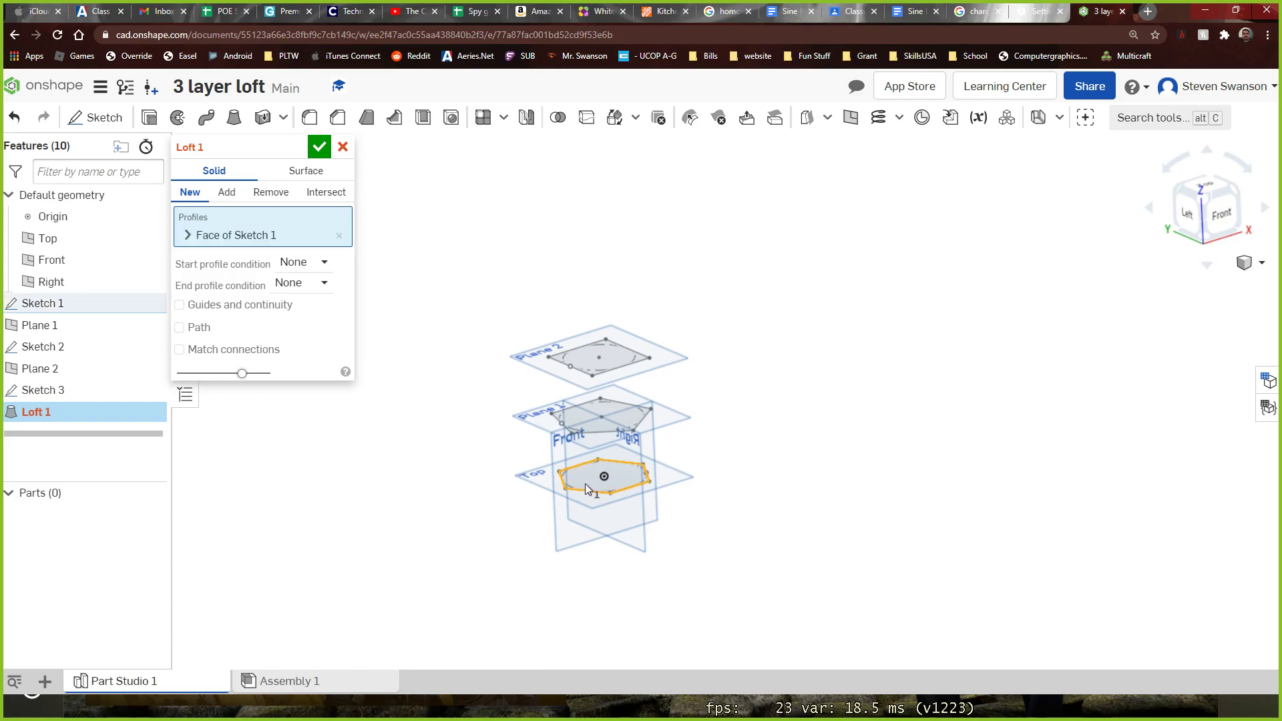
{"action": "left_click", "coordinate": [579, 417]}
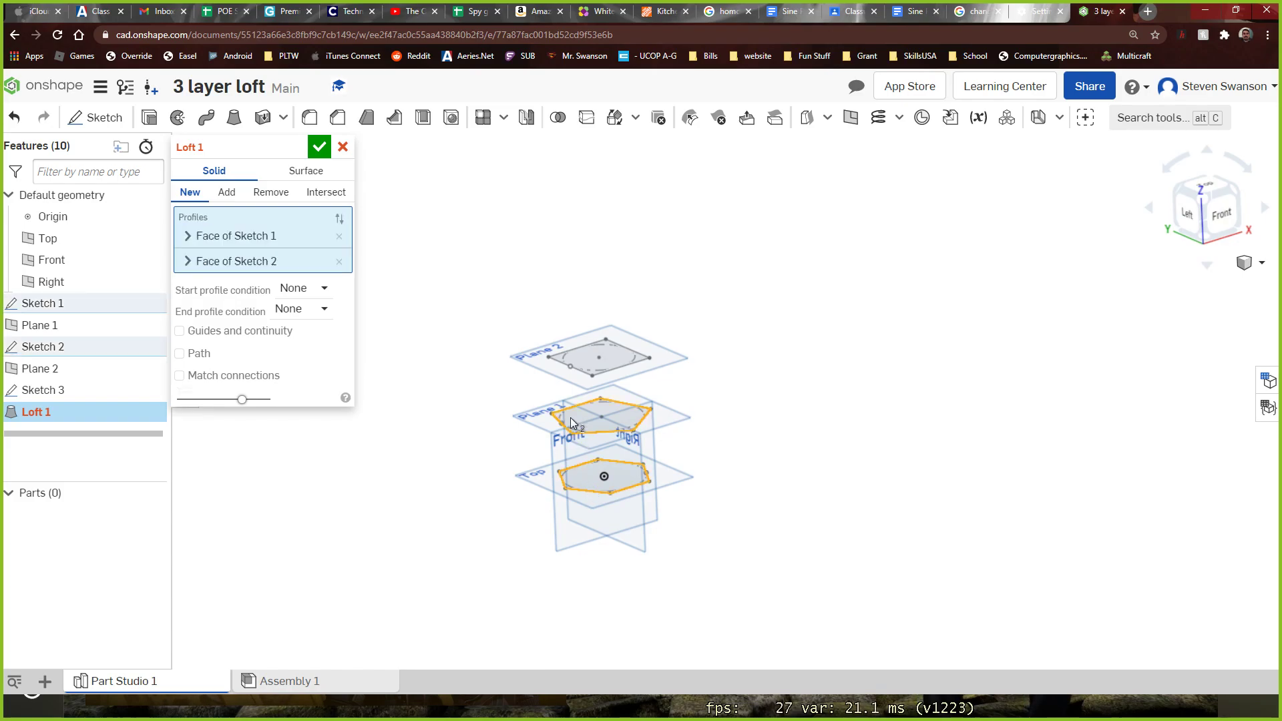
{"action": "left_click", "coordinate": [559, 358]}
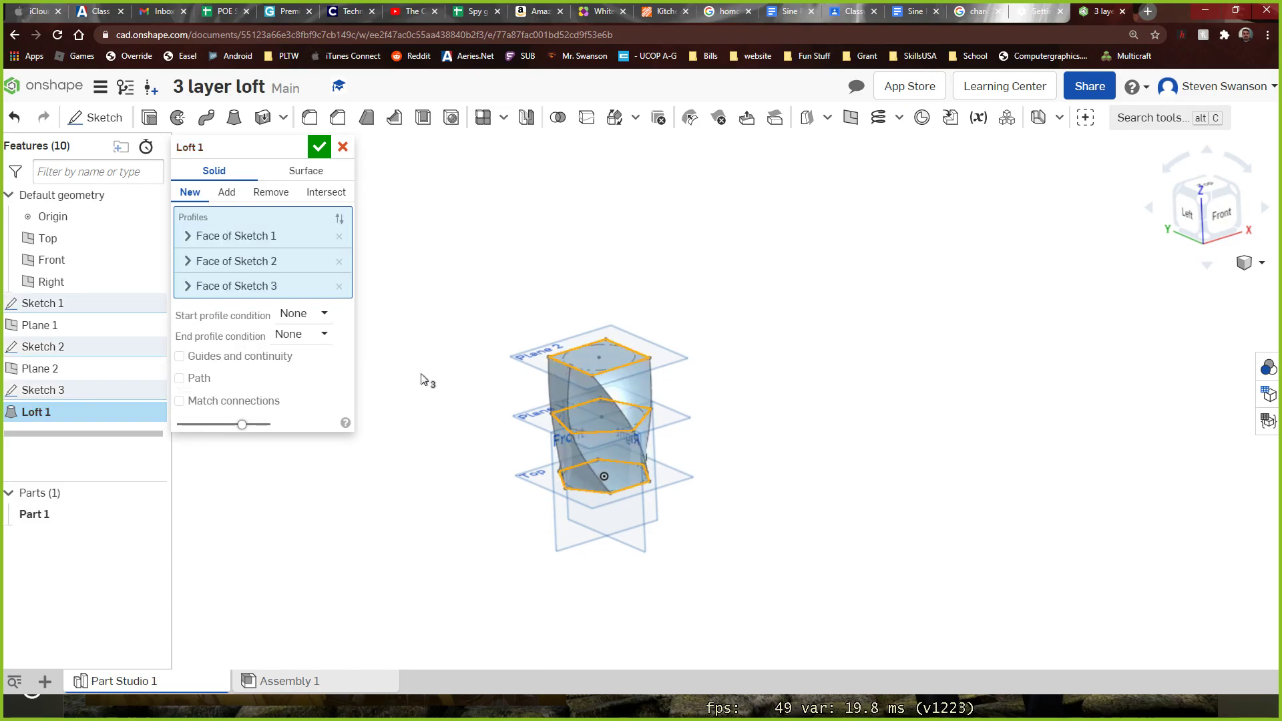
{"action": "left_click", "coordinate": [319, 147]}
{"action": "right_click_drag", "start_coordinate": [401, 218], "coordinate": [347, 328]}
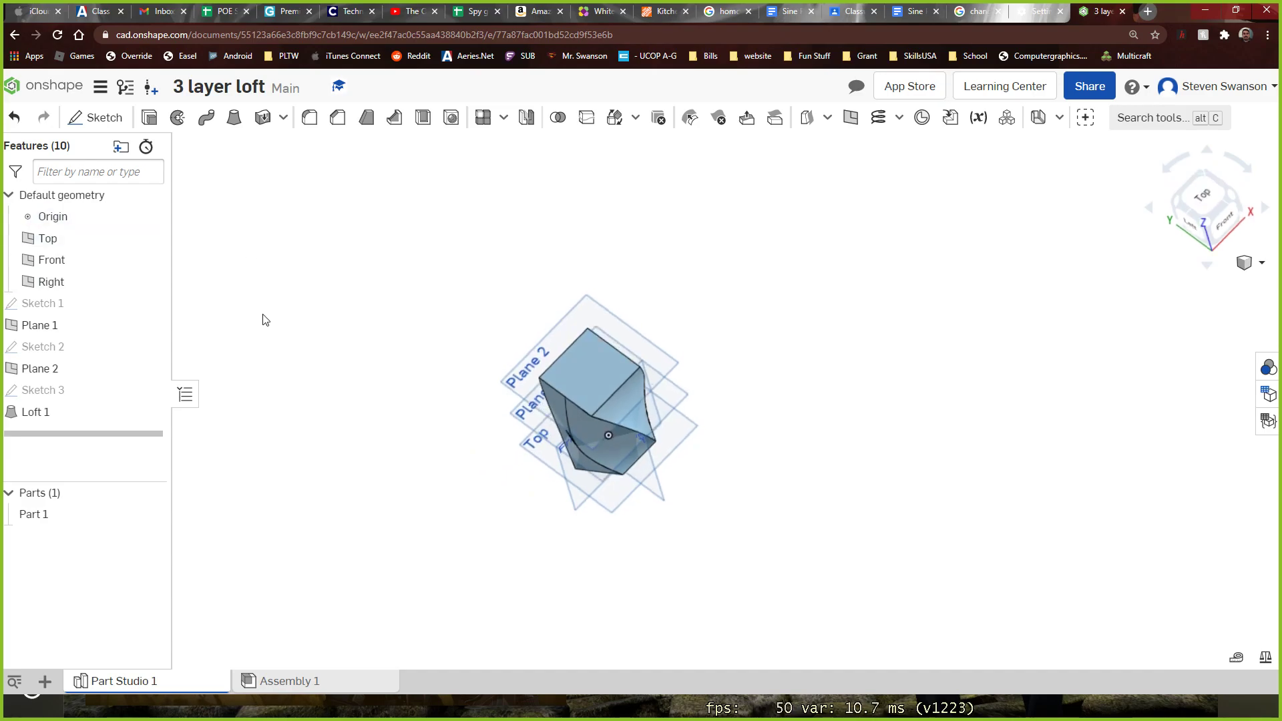
Delete the Loft 1 feature, keeping the three profile sketches and their planes
{"action": "right_click", "coordinate": [66, 412]}
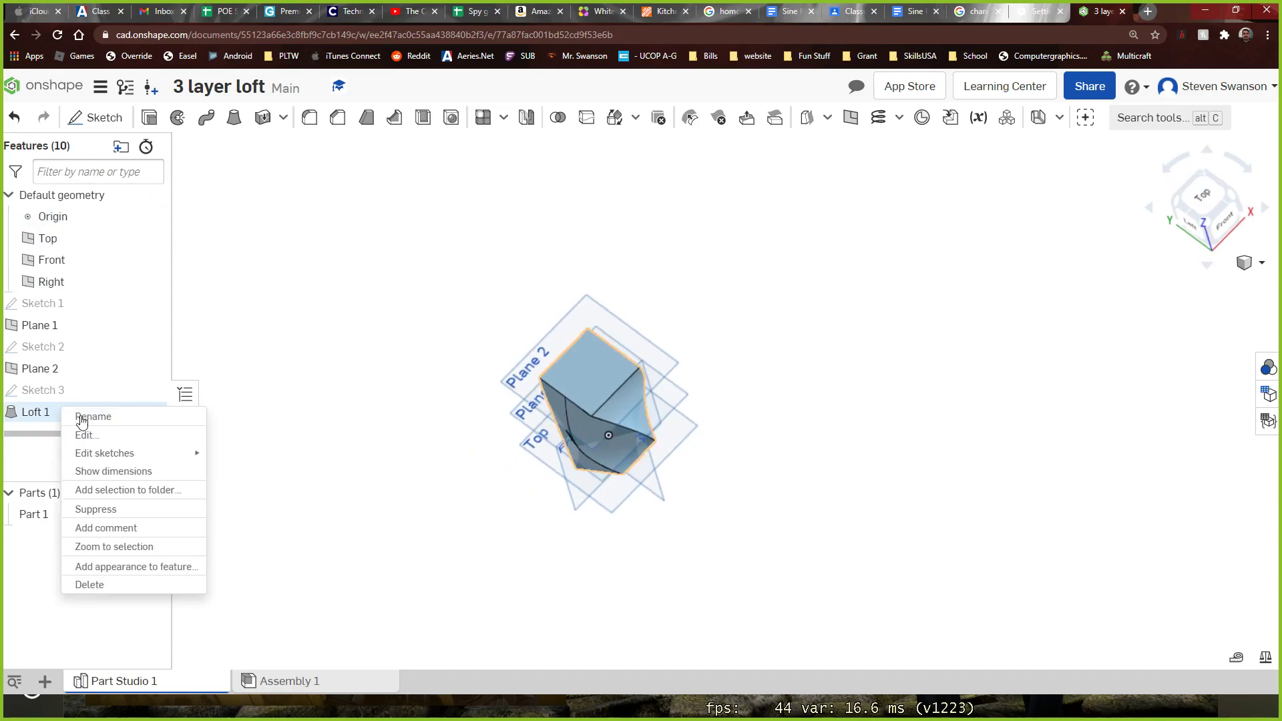
{"action": "left_click", "coordinate": [87, 585]}
{"action": "right_click_drag", "start_coordinate": [215, 580], "coordinate": [257, 481]}
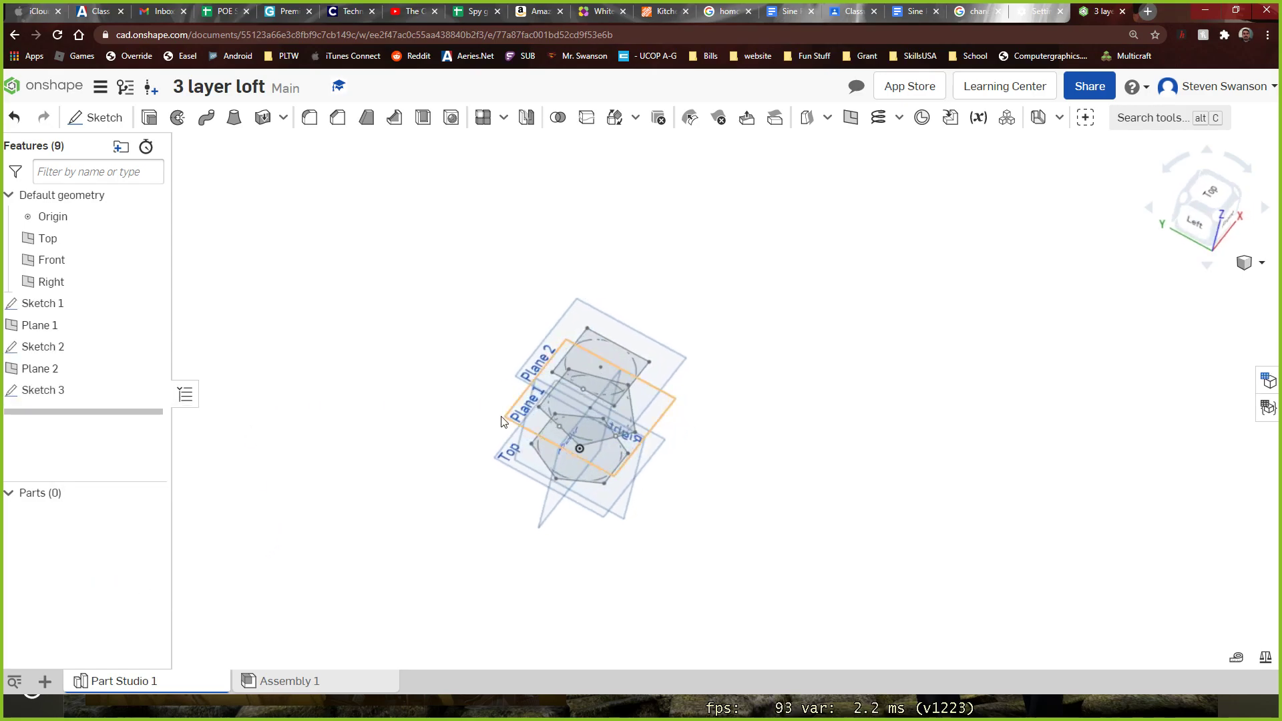
Edit Sketch 2 in top view and delete all five pentagon sides, keeping the construction circle
{"action": "double_click", "coordinate": [48, 347]}
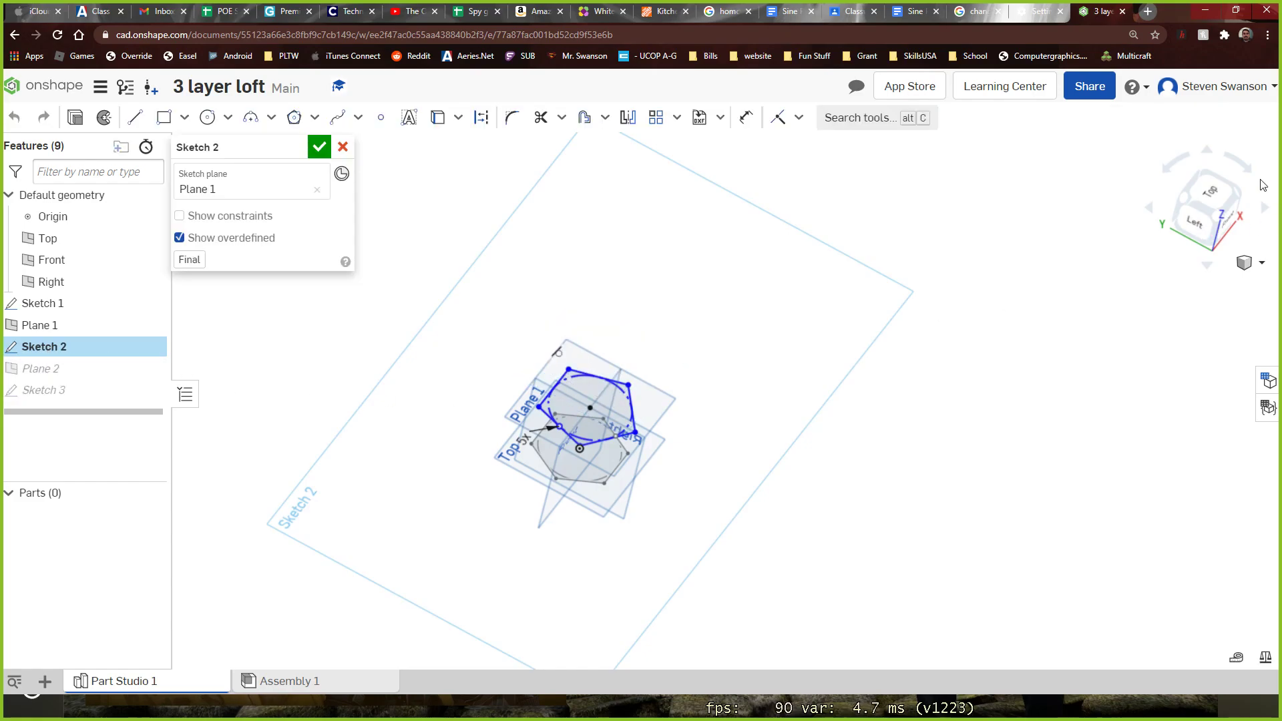
{"action": "left_click", "coordinate": [1214, 194]}
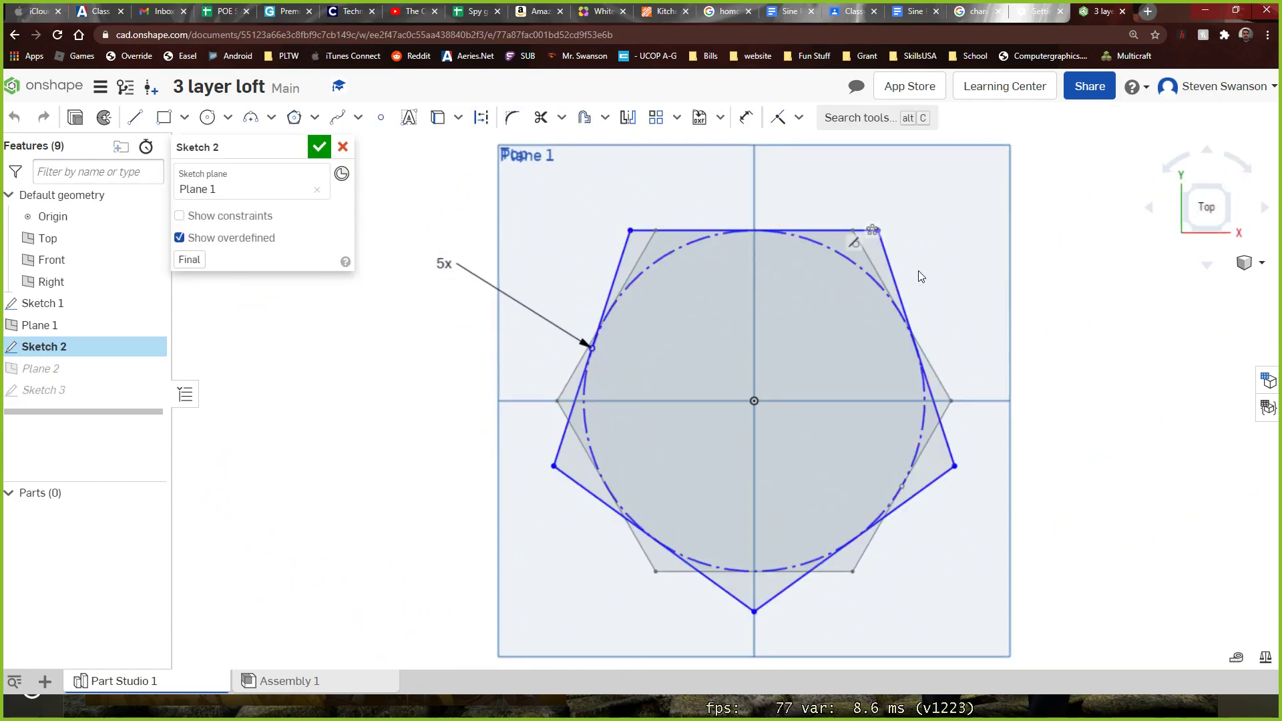
{"action": "left_click", "coordinate": [891, 264]}
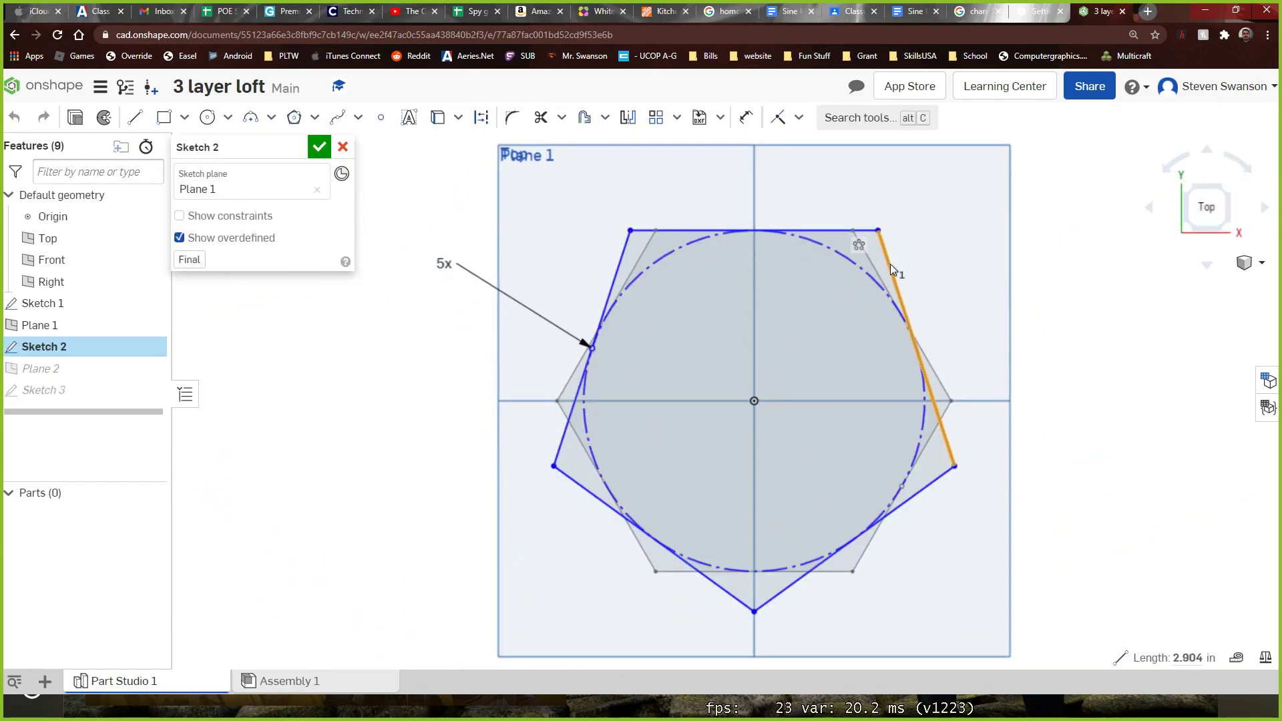
{"action": "key", "text": "Delete"}
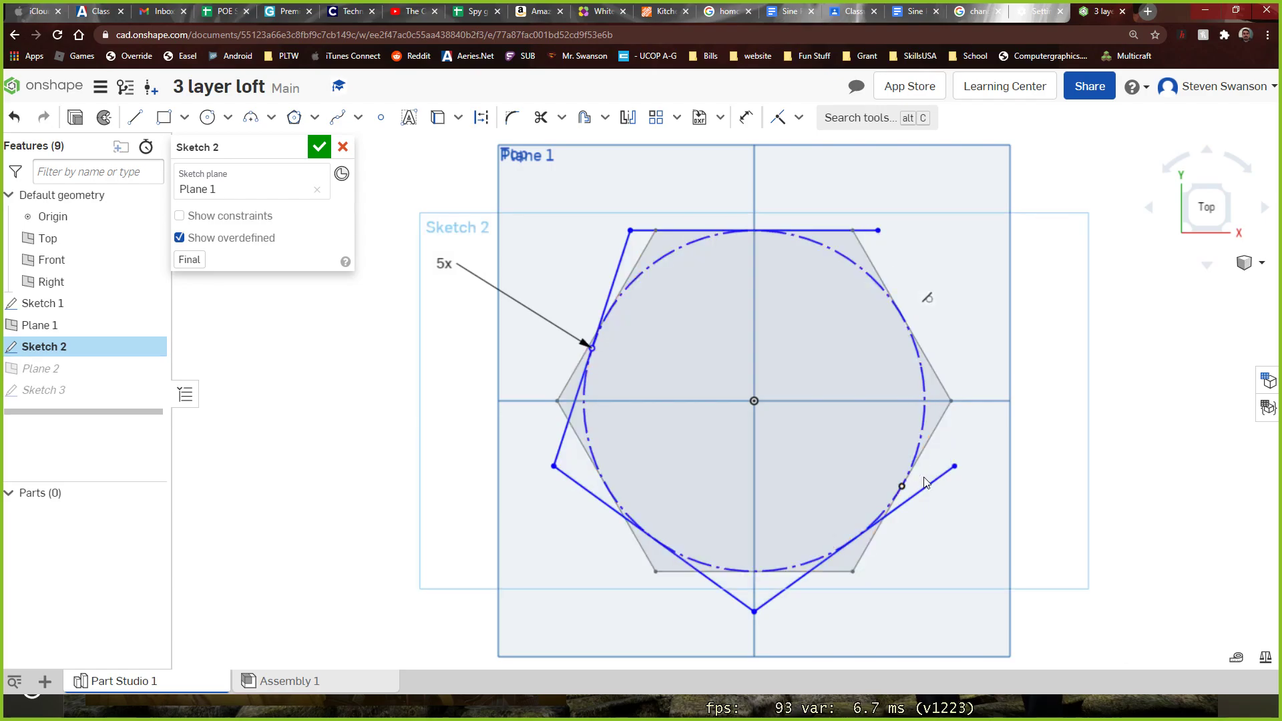
{"action": "left_click", "coordinate": [927, 485]}
{"action": "key", "text": "Delete"}
{"action": "left_click", "coordinate": [590, 493]}
{"action": "key", "text": "Delete"}
{"action": "left_click", "coordinate": [563, 427]}
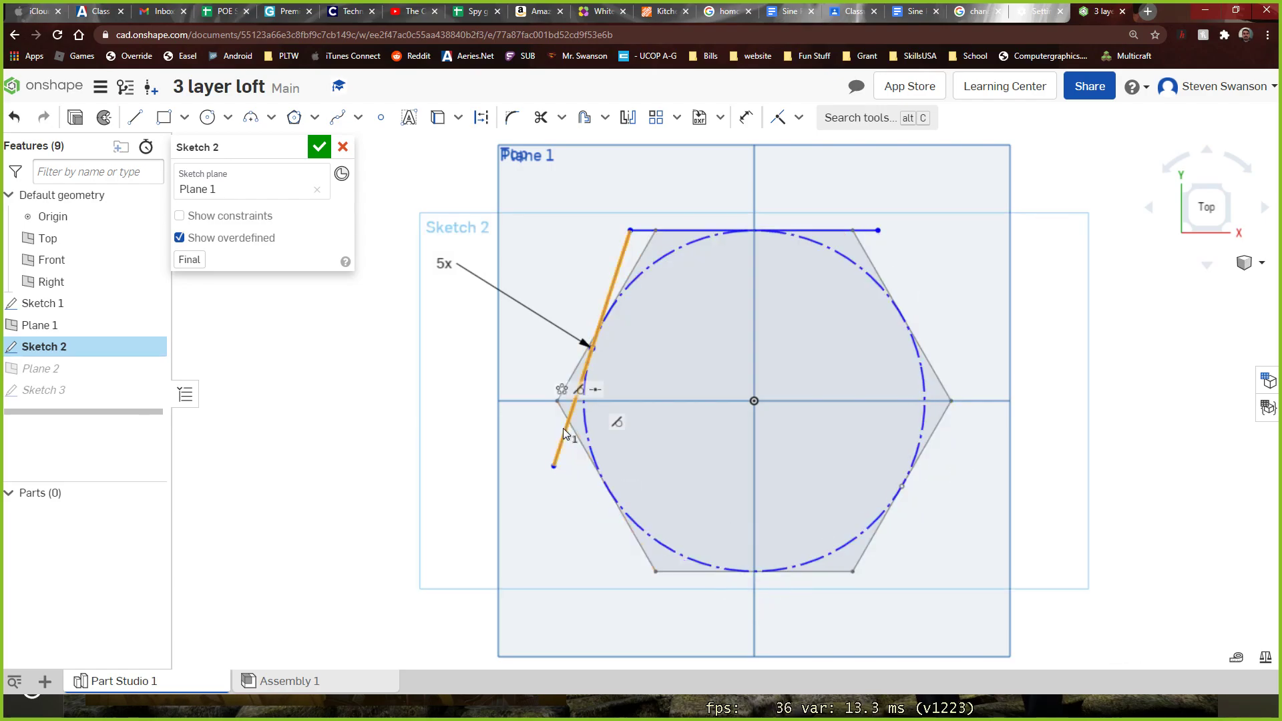
{"action": "key", "text": "Delete"}
{"action": "left_click", "coordinate": [663, 231]}
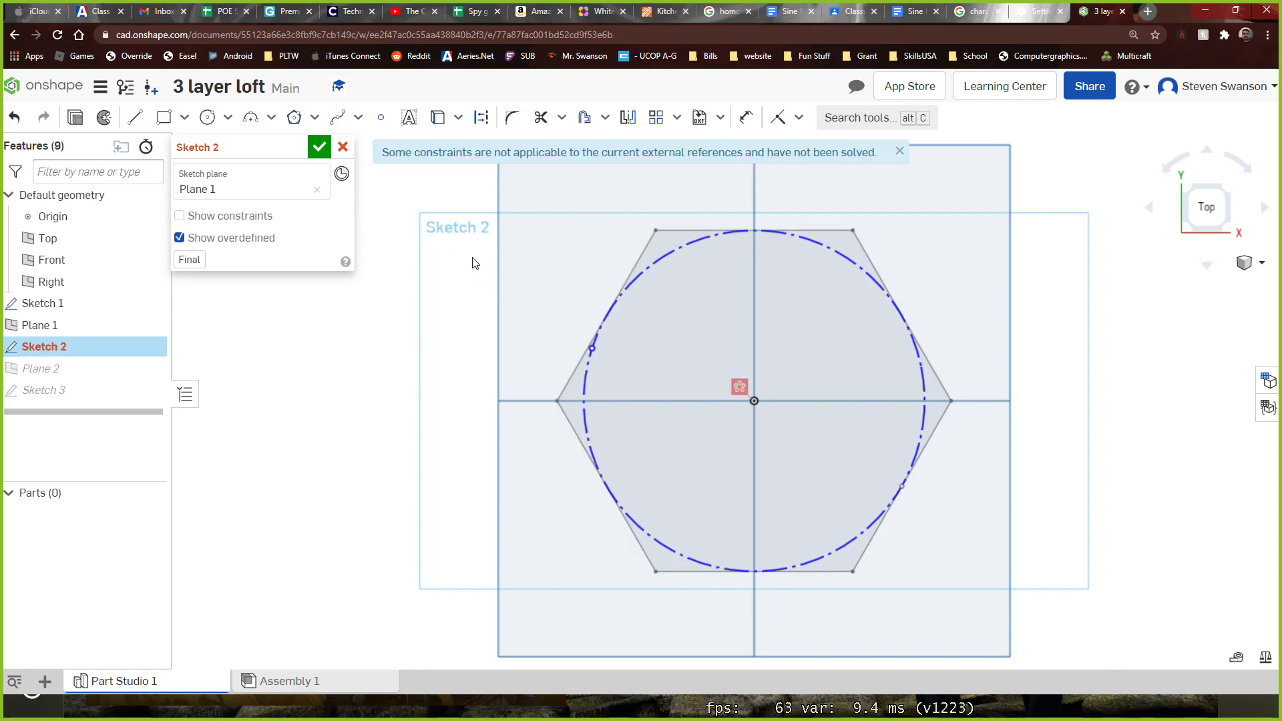
Draw a solid circle about 4 in in diameter centred on the origin, over the construction circle in Sketch 2
{"action": "left_click", "coordinate": [207, 117]}
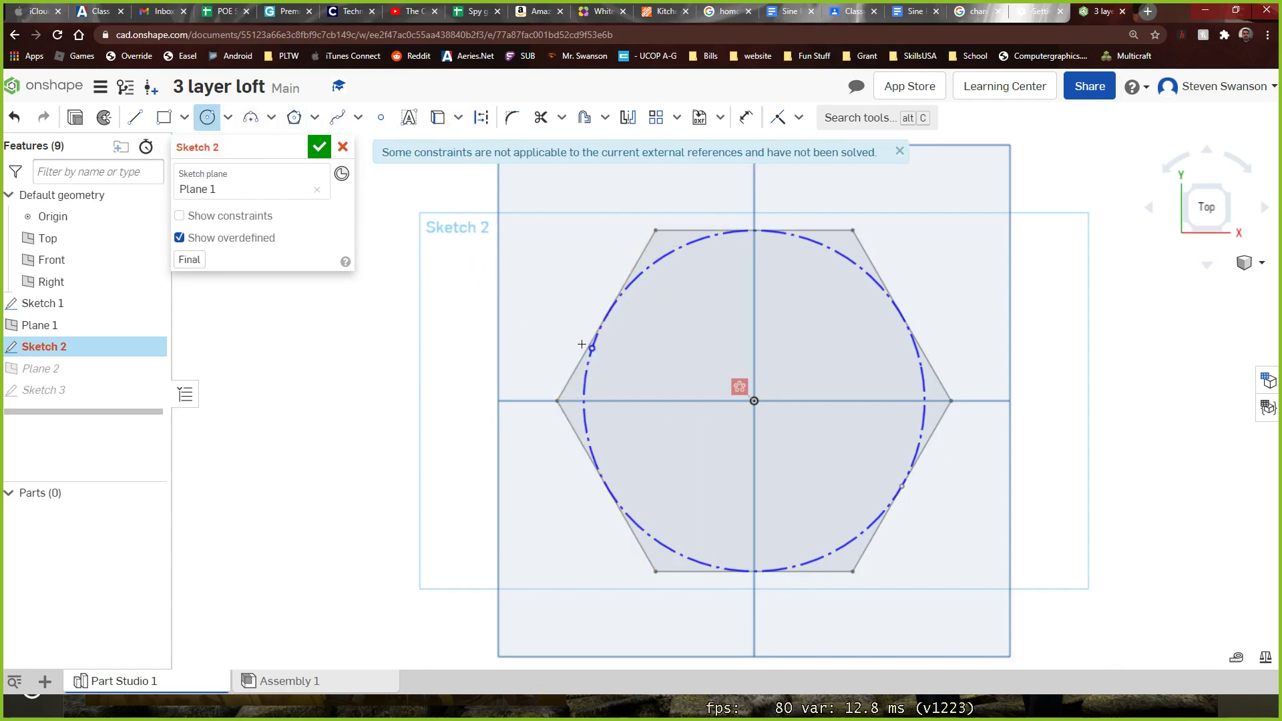
{"action": "left_click", "coordinate": [754, 400]}
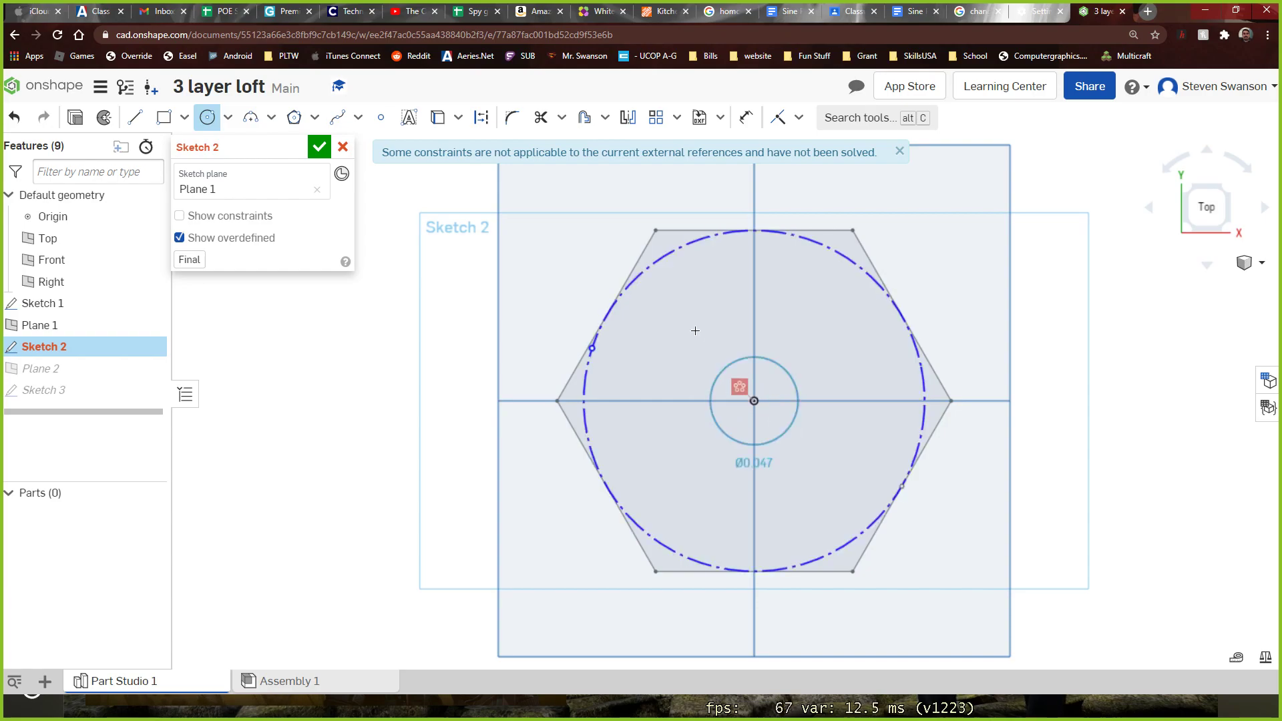
{"action": "left_click", "coordinate": [655, 262]}
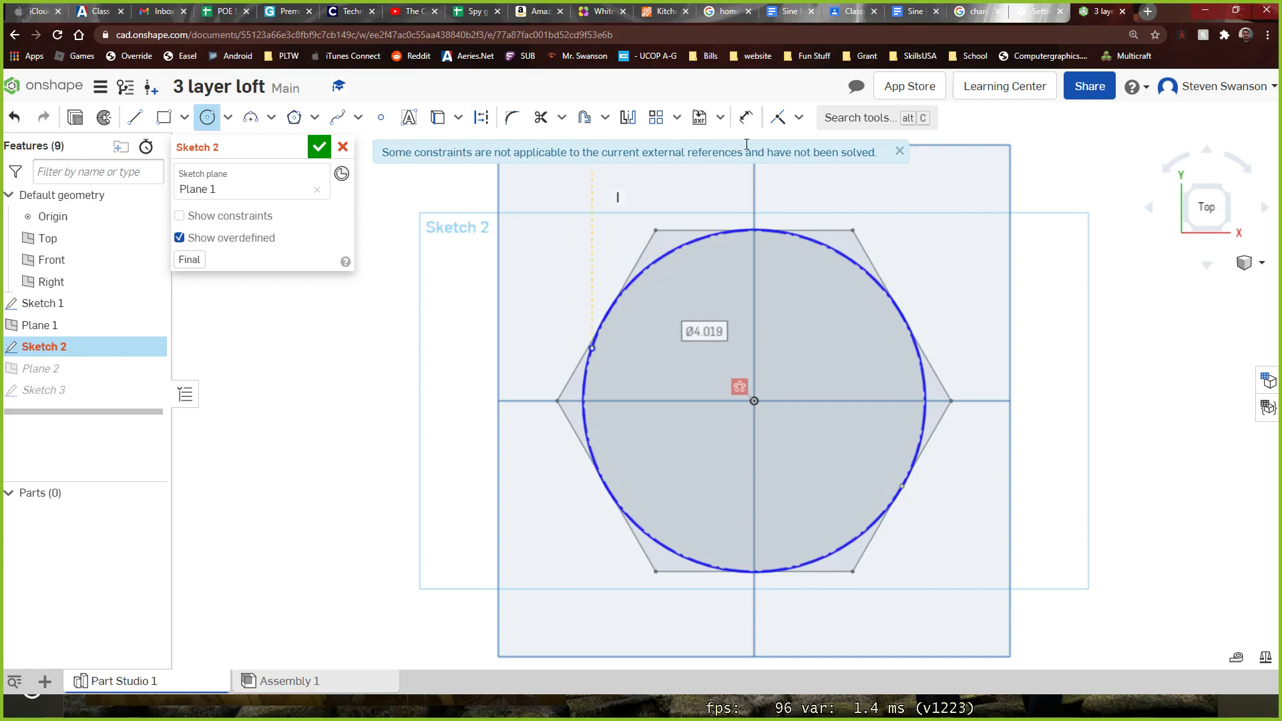
Dimension the new circle's diameter to 4 in and close Sketch 2
{"action": "left_click", "coordinate": [746, 117]}
{"action": "left_click", "coordinate": [877, 283]}
{"action": "left_click", "coordinate": [962, 223]}
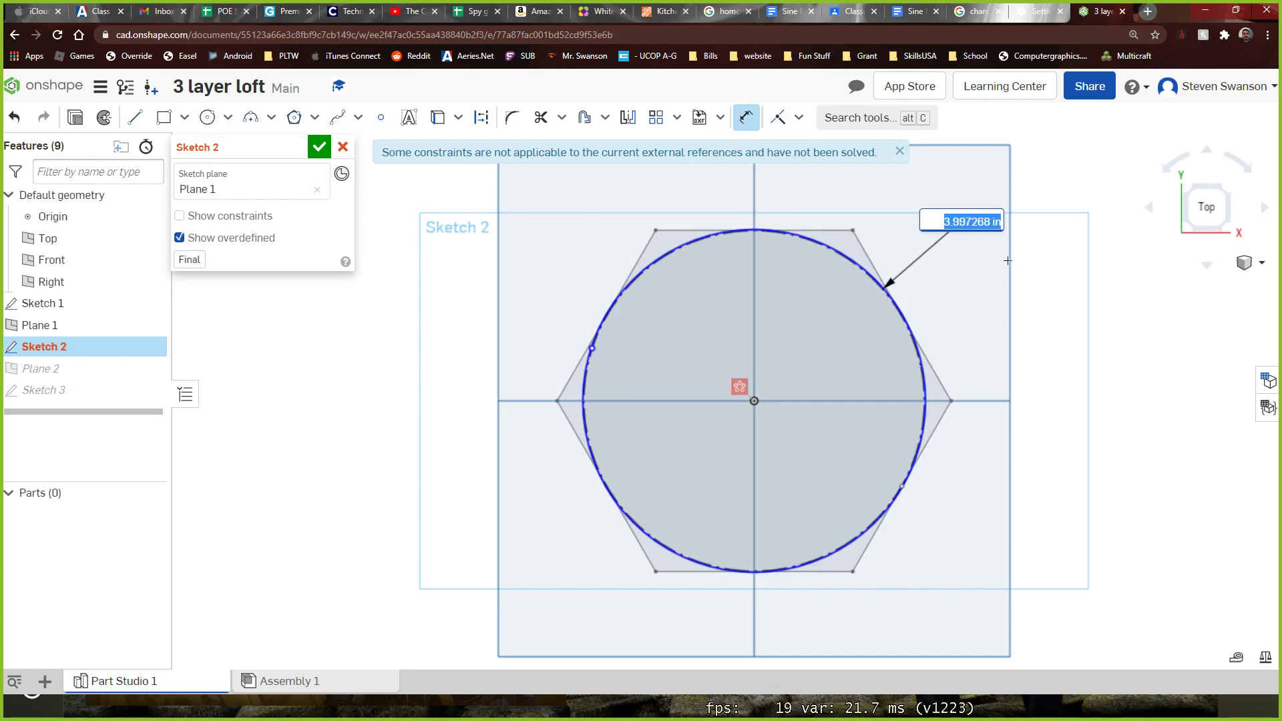
{"action": "type", "text": "4"}
{"action": "key", "text": "Return"}
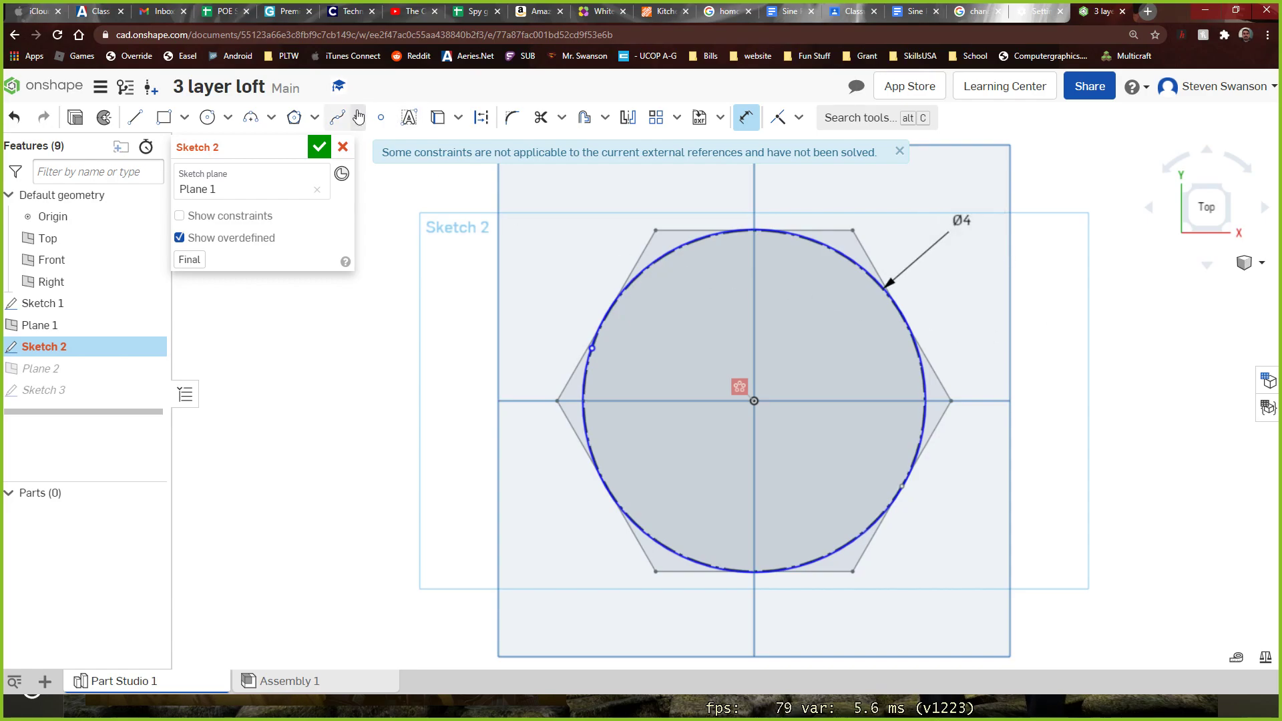
{"action": "left_click", "coordinate": [337, 149]}
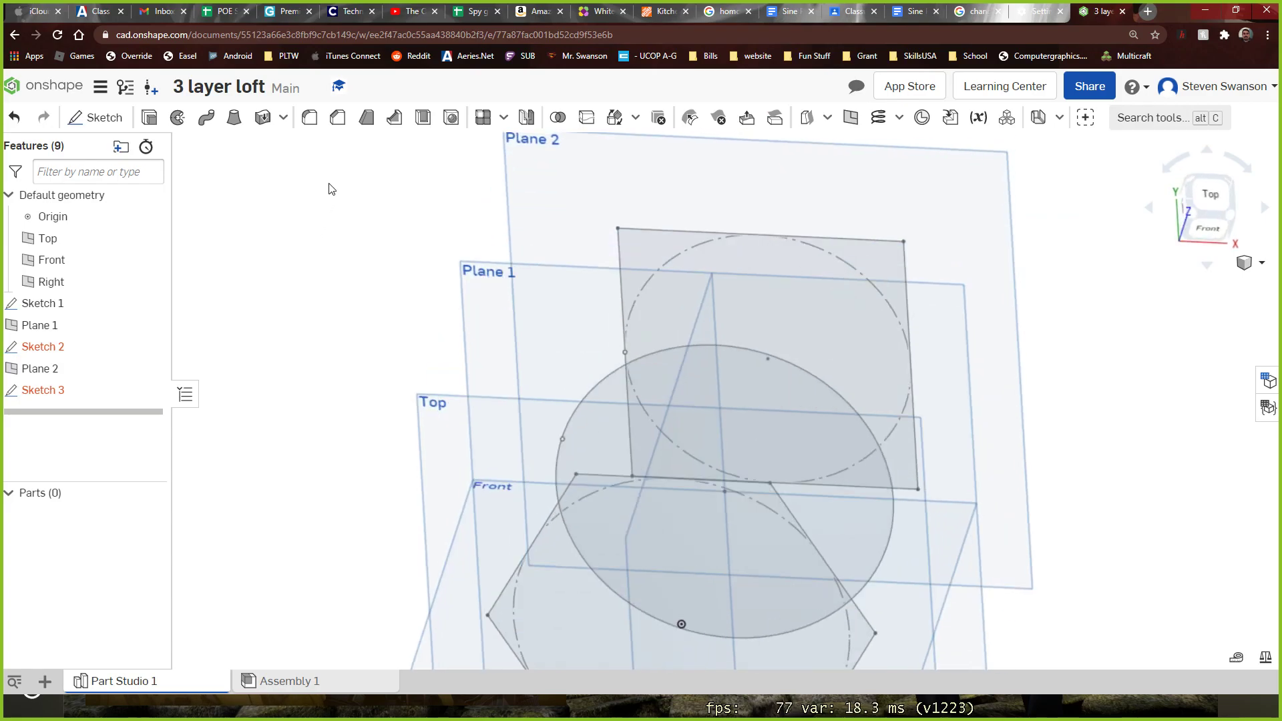
Loft a new solid from the hexagon of Sketch 1 through the circle of Sketch 2 to the square of Sketch 3
{"action": "scroll", "coordinate": [336, 193], "scroll_direction": "down", "scroll_amount": 3}
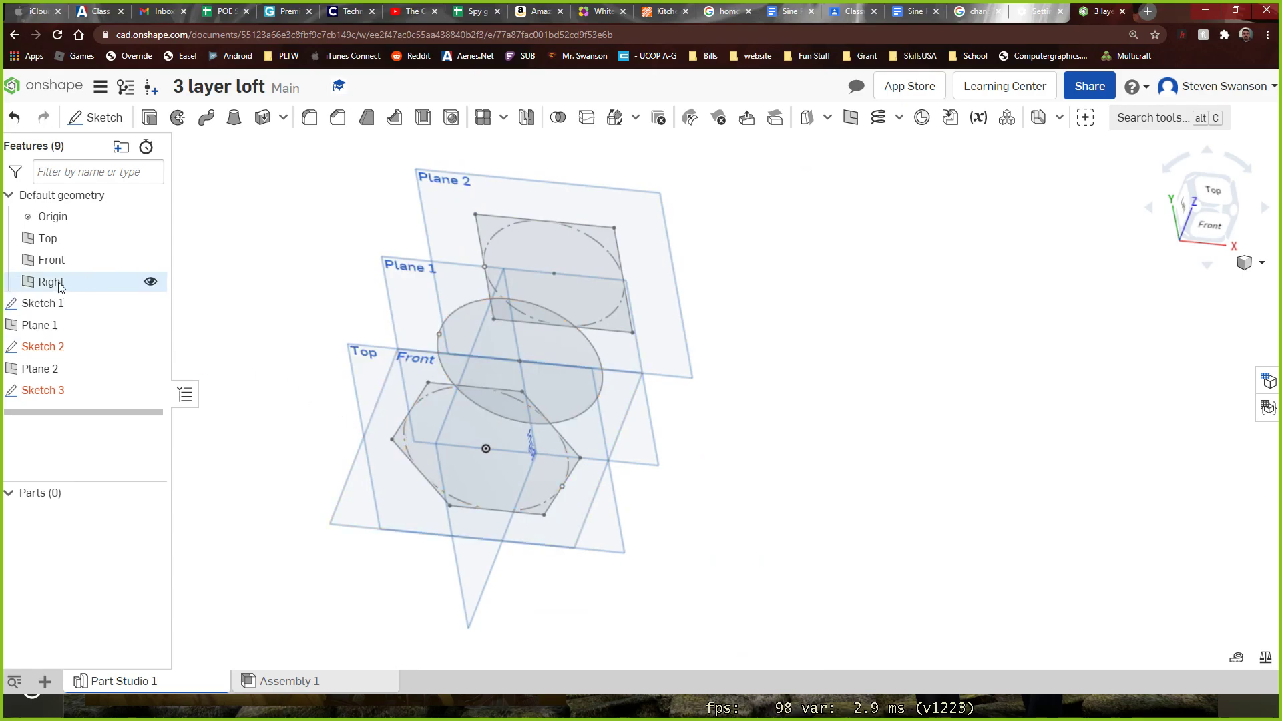
{"action": "mouse_move", "coordinate": [76, 356]}
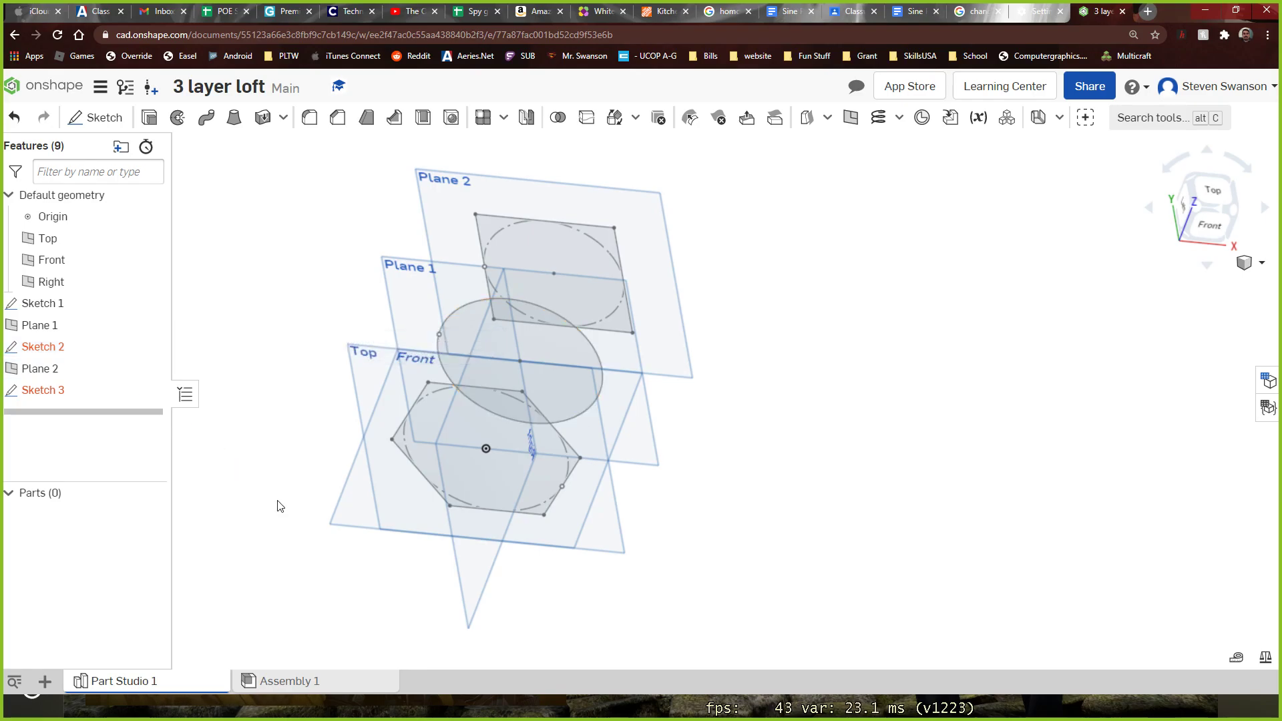
{"action": "left_click", "coordinate": [234, 118]}
{"action": "left_click", "coordinate": [414, 448]}
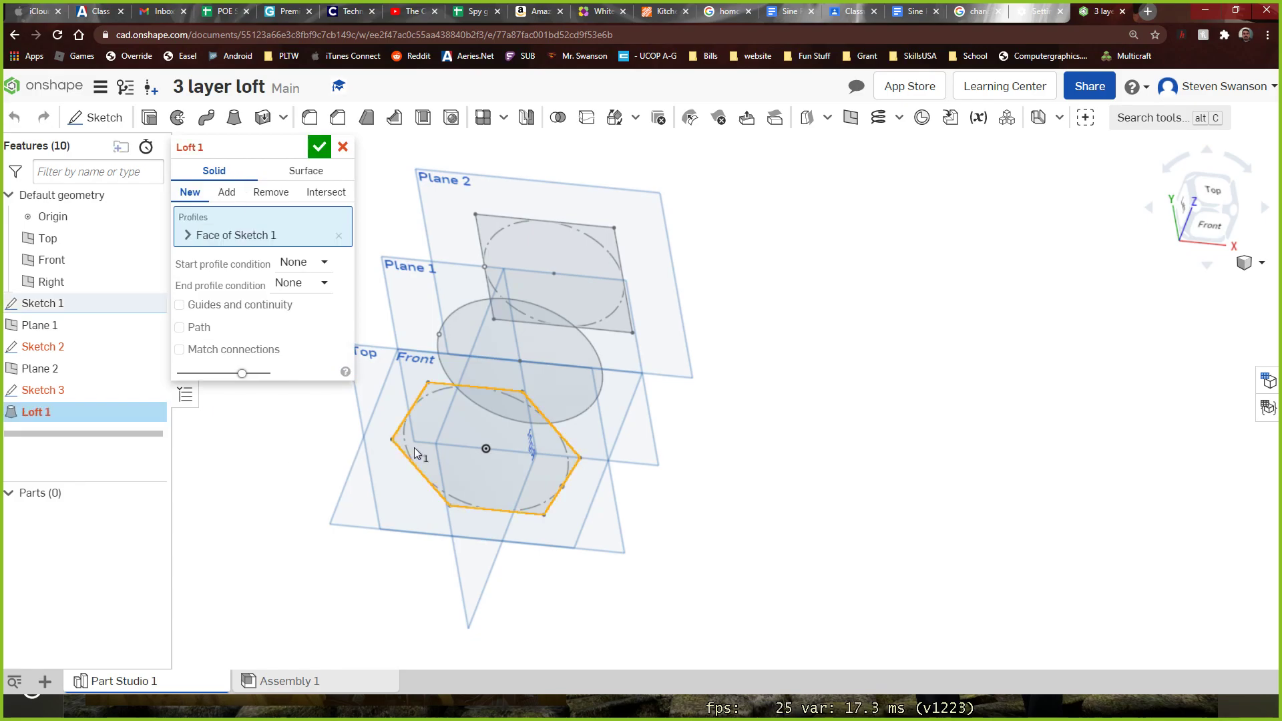
{"action": "mouse_move", "coordinate": [679, 518]}
{"action": "right_mouse_down"}
{"action": "mouse_move", "coordinate": [708, 534]}
{"action": "mouse_move", "coordinate": [738, 529]}
{"action": "right_mouse_up"}
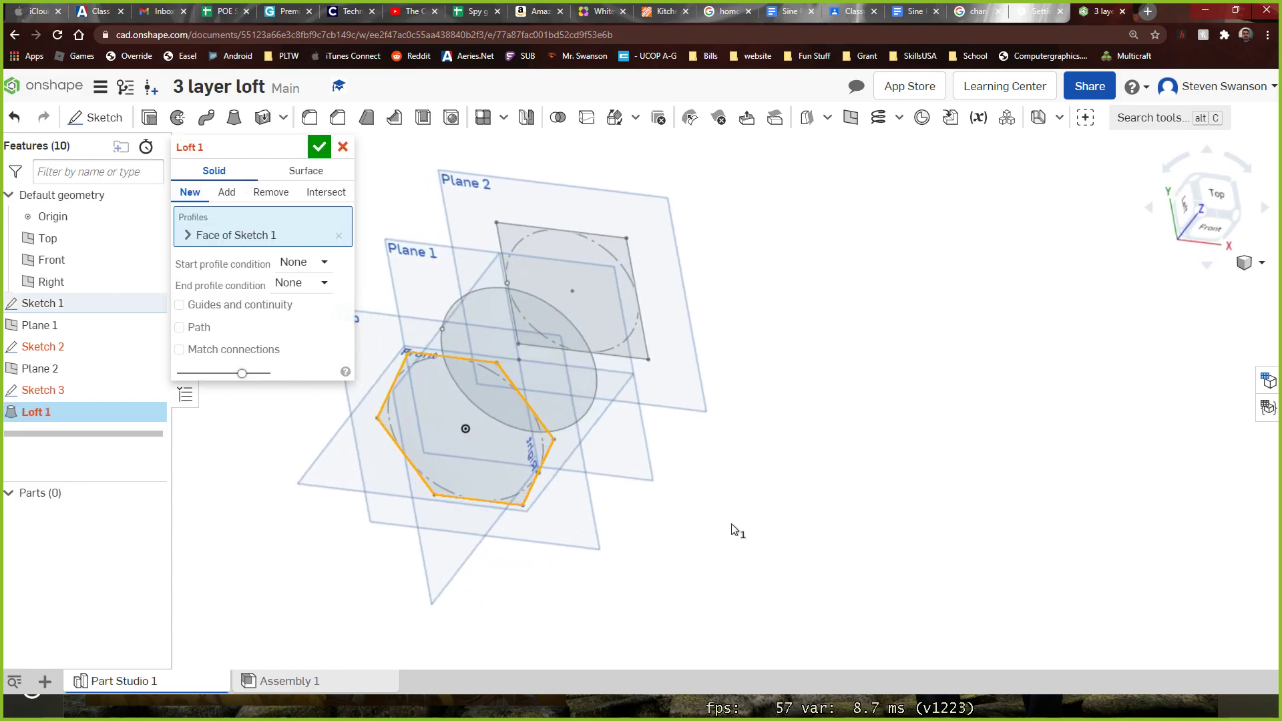
{"action": "left_click", "coordinate": [467, 389]}
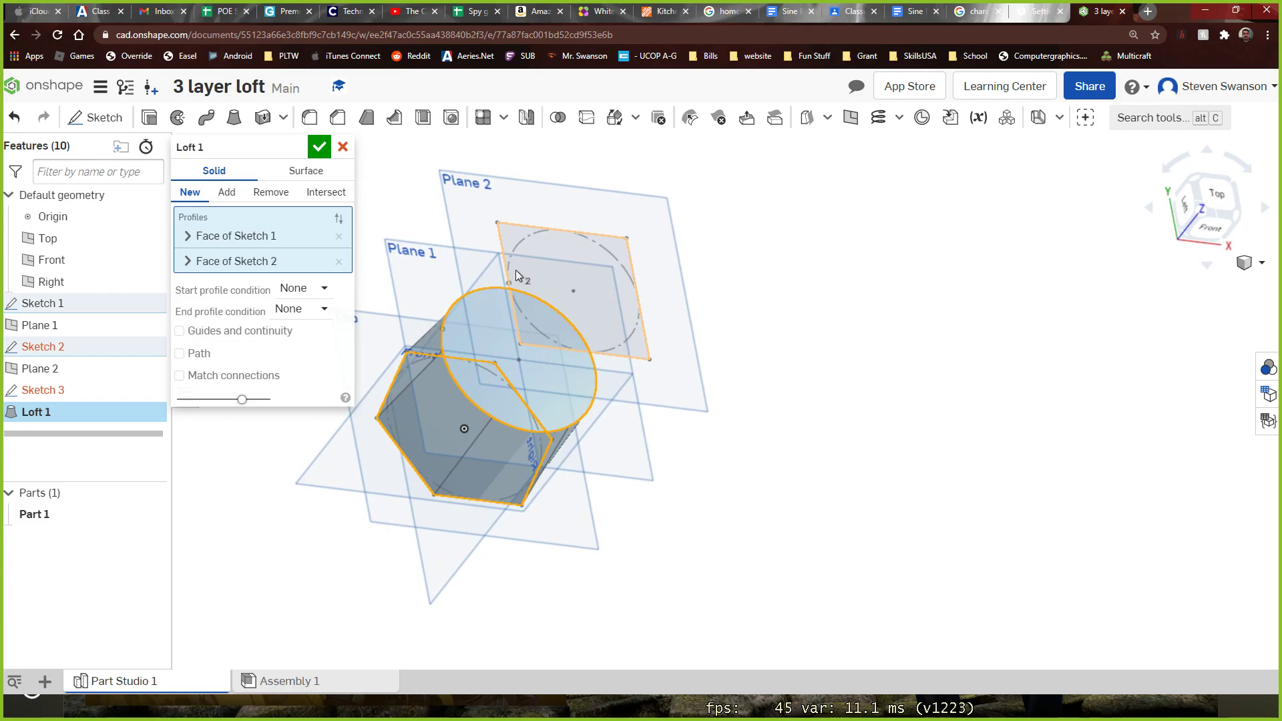
{"action": "left_click", "coordinate": [501, 235]}
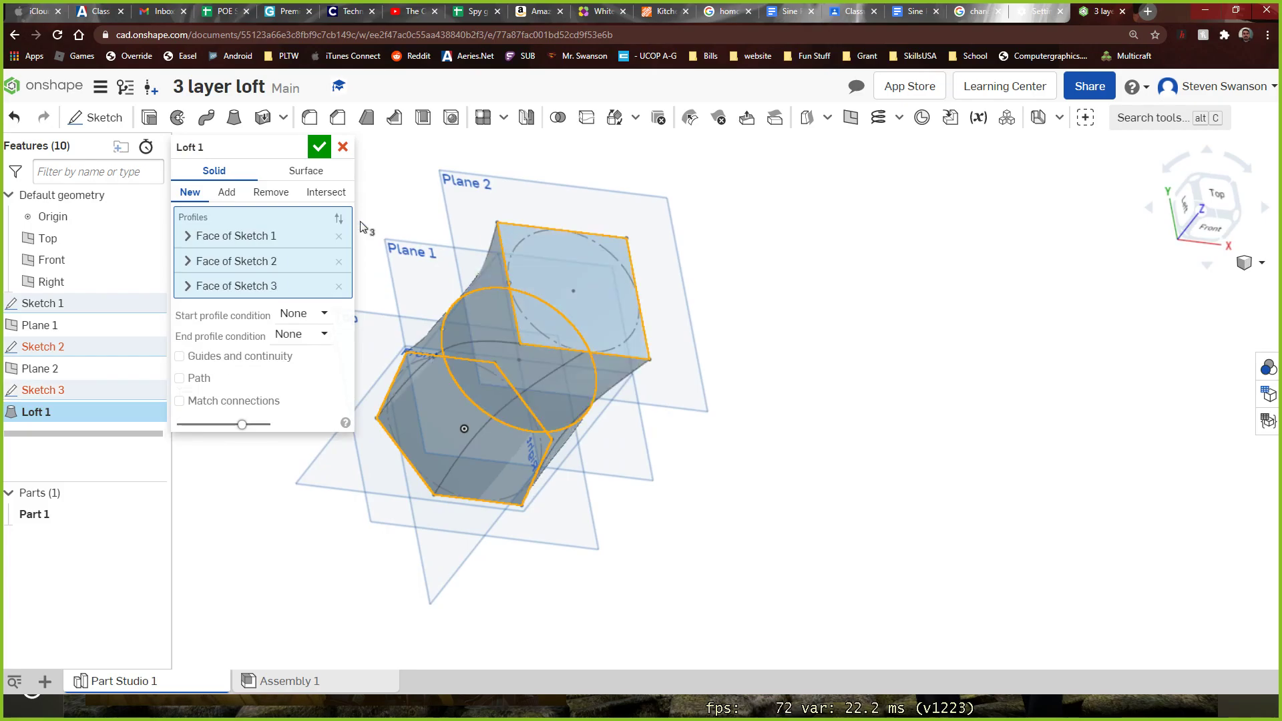
{"action": "left_click", "coordinate": [319, 147]}
{"action": "right_click_drag", "start_coordinate": [606, 220], "coordinate": [1059, 448]}
{"action": "right_click_drag", "start_coordinate": [795, 498], "coordinate": [797, 612]}
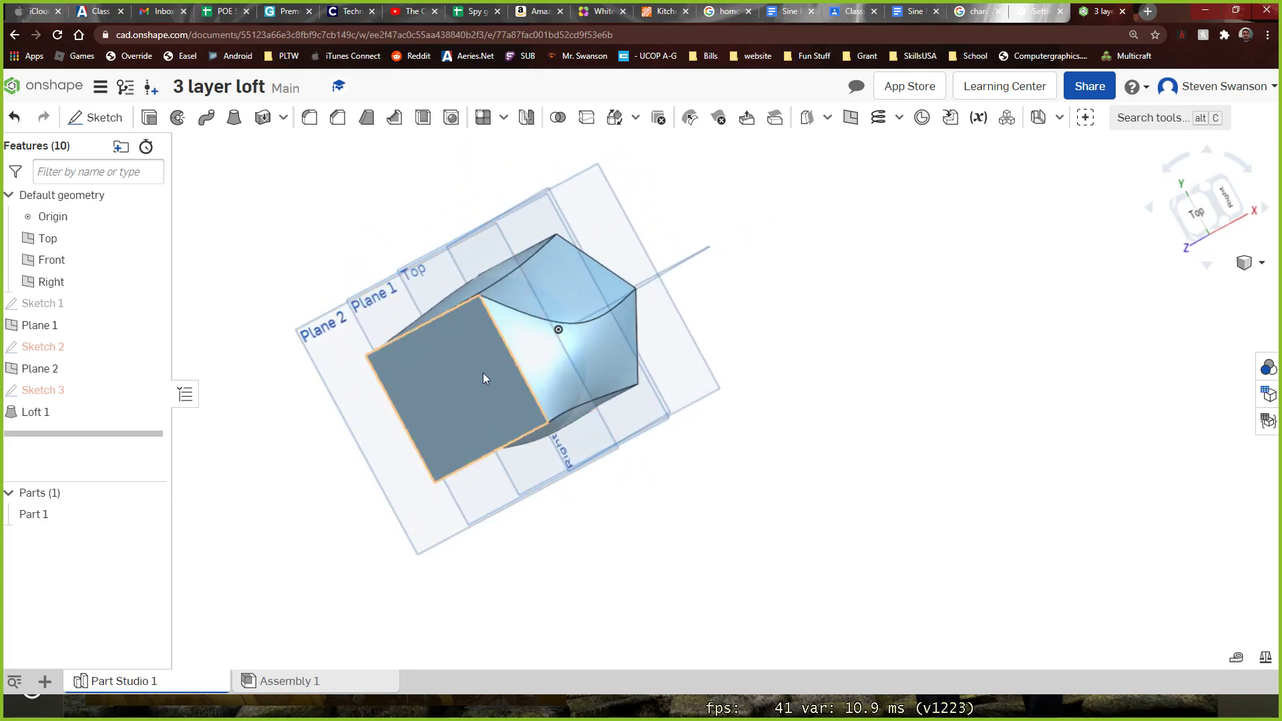
{"action": "right_click_drag", "start_coordinate": [852, 358], "coordinate": [832, 166]}
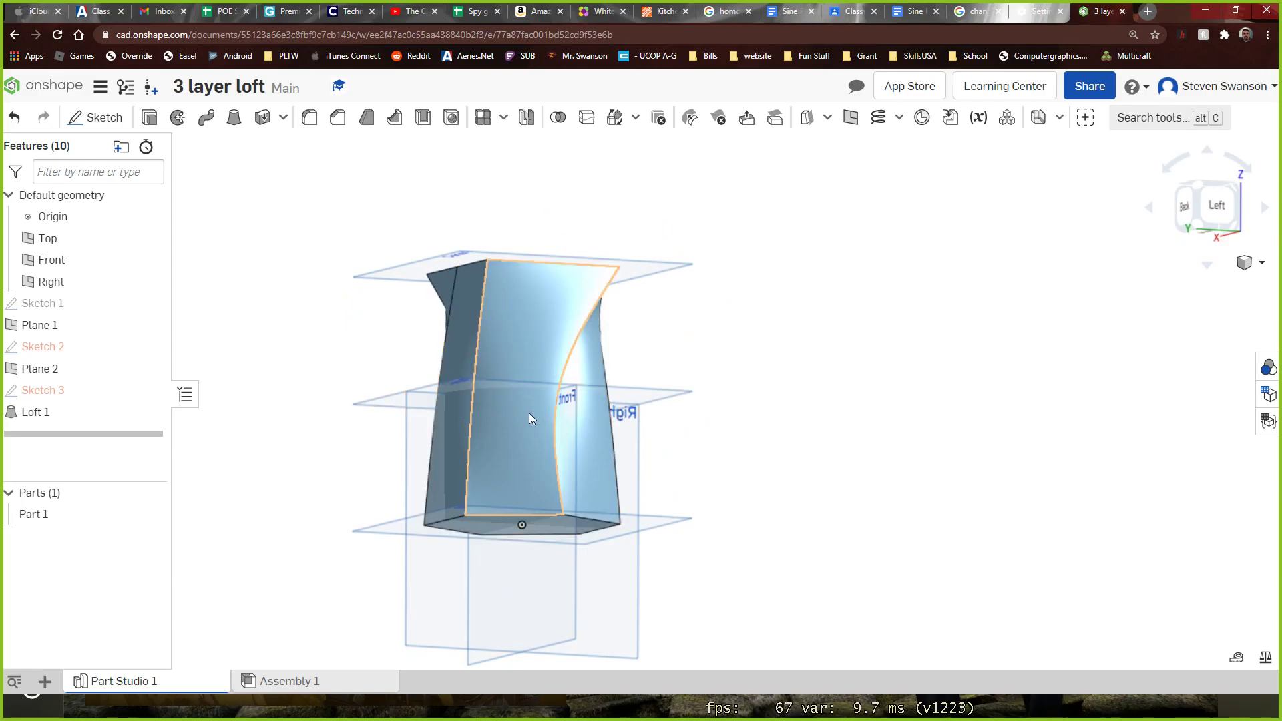
{"action": "right_click_drag", "start_coordinate": [478, 218], "coordinate": [475, 275]}
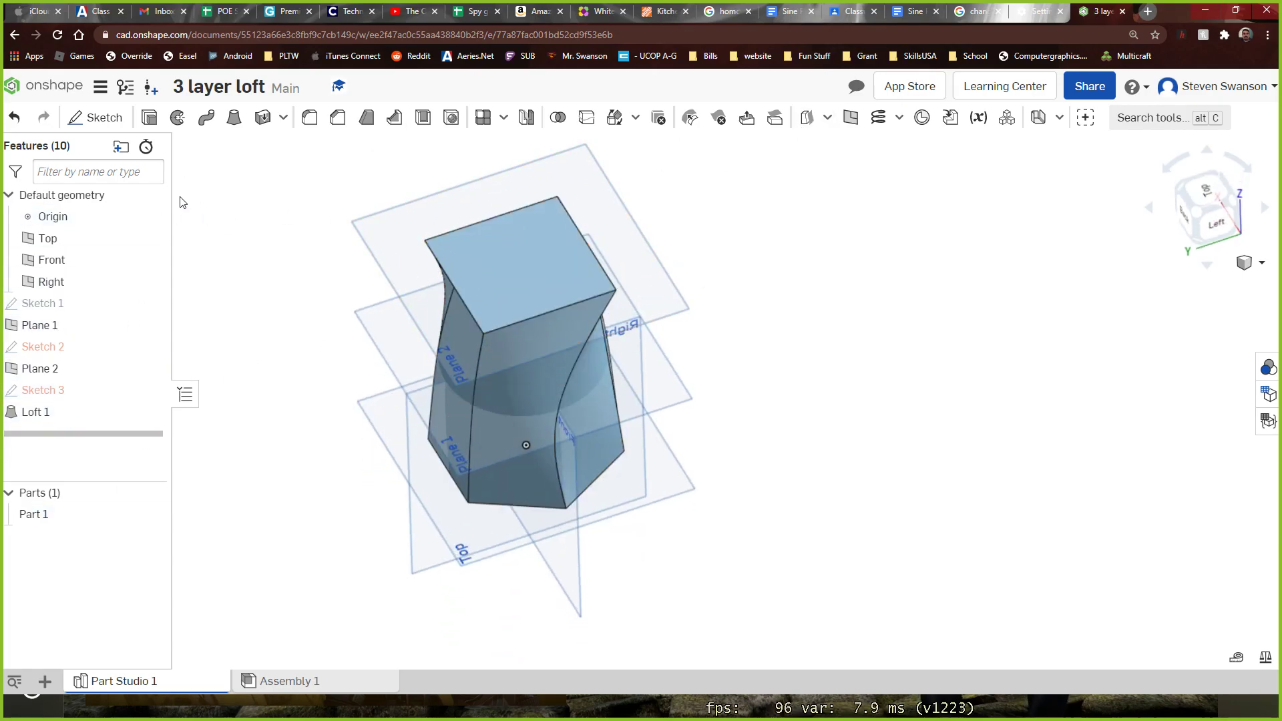
Return to the documents list and create a new document named "90 degree loft"
{"action": "left_click", "coordinate": [42, 97]}
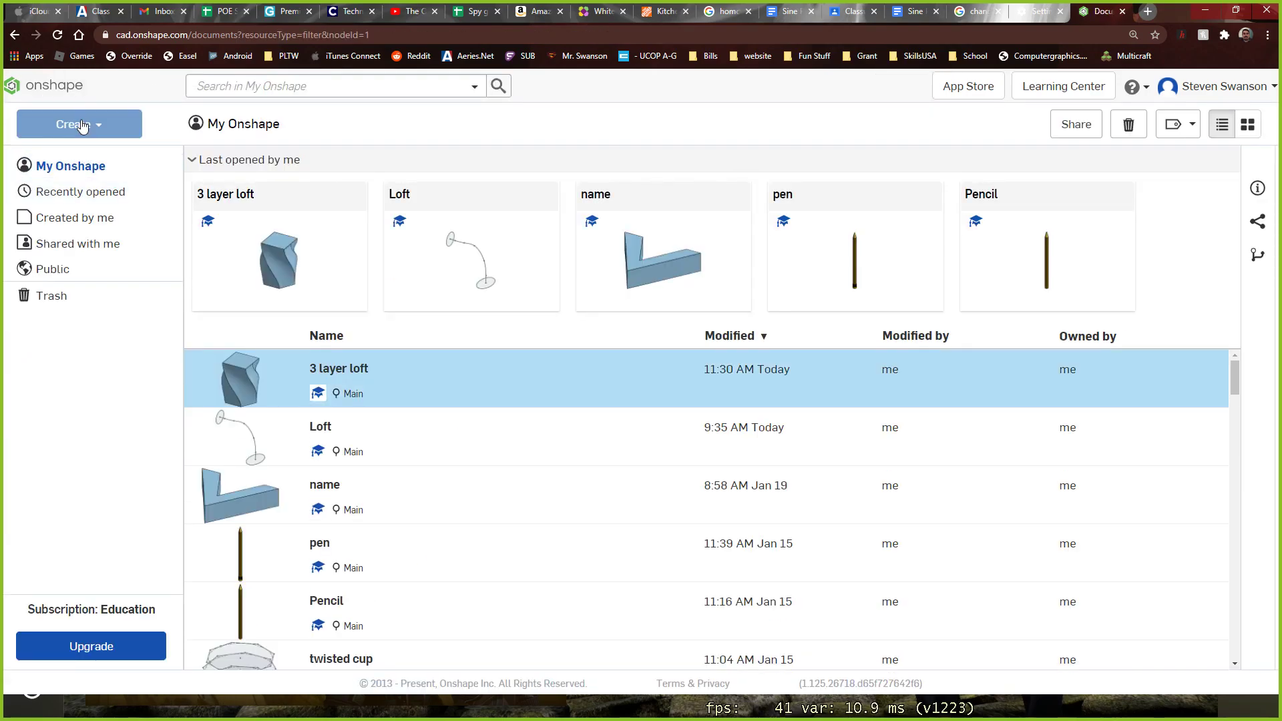
{"action": "left_click", "coordinate": [82, 130]}
{"action": "left_click", "coordinate": [81, 158]}
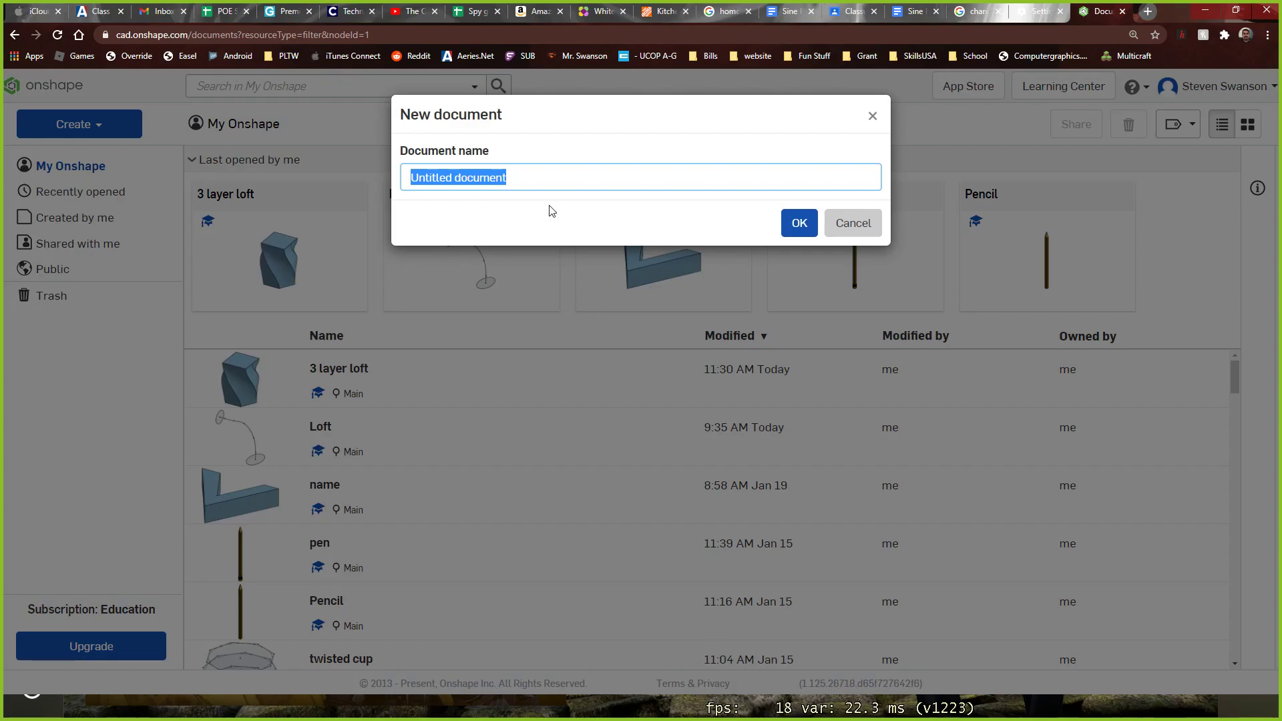
{"action": "type", "text": "90 degree loft"}
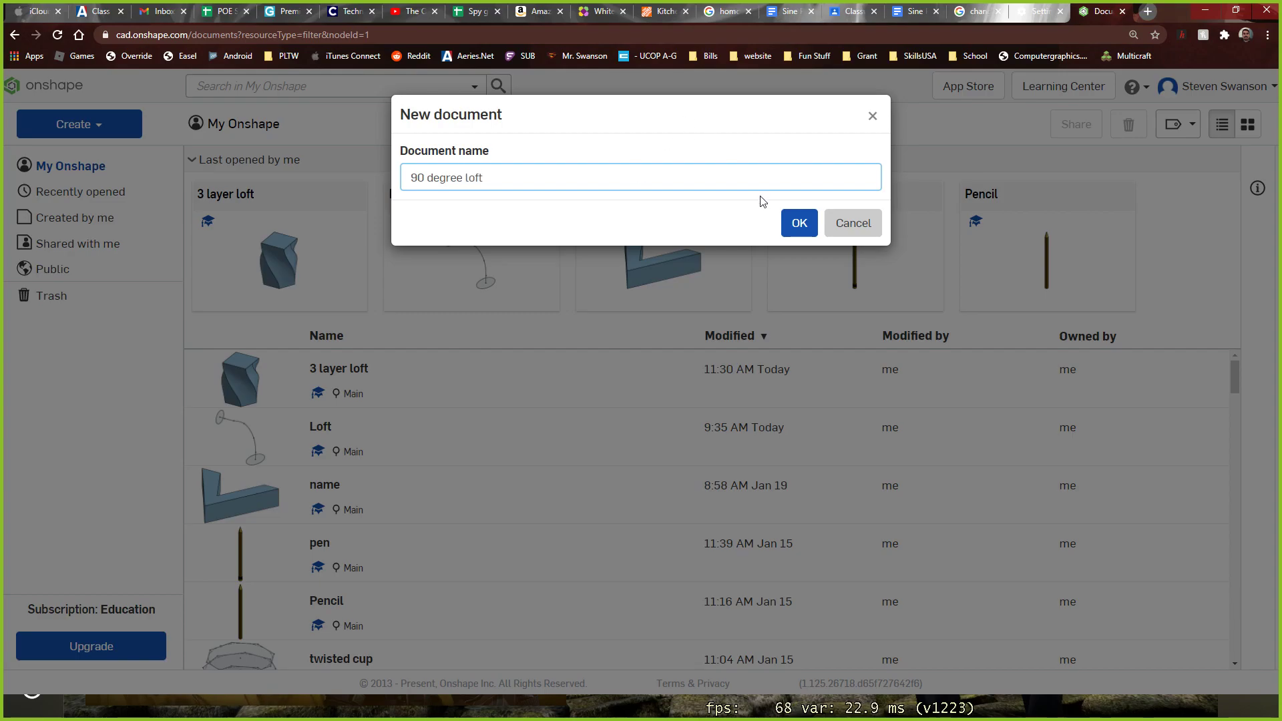
{"action": "left_click", "coordinate": [799, 223]}
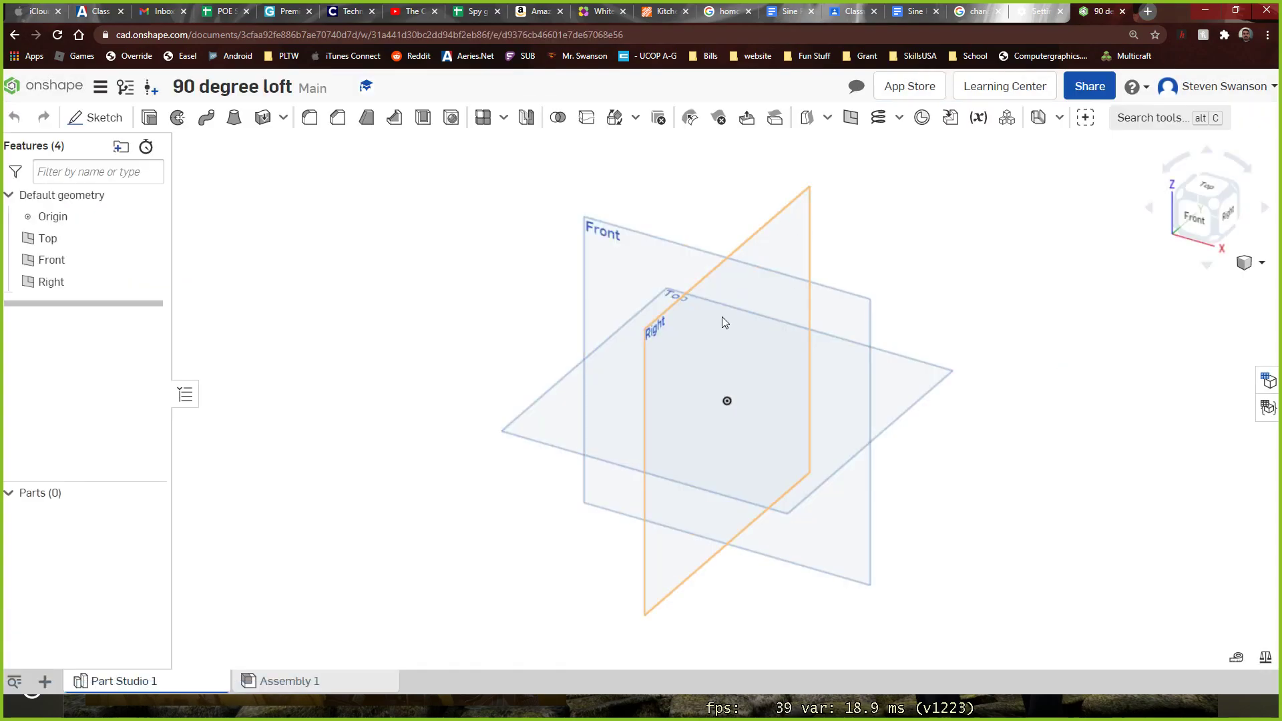
Start a new sketch on the Right plane and view that plane straight on
{"action": "right_click_drag", "start_coordinate": [390, 524], "coordinate": [412, 502]}
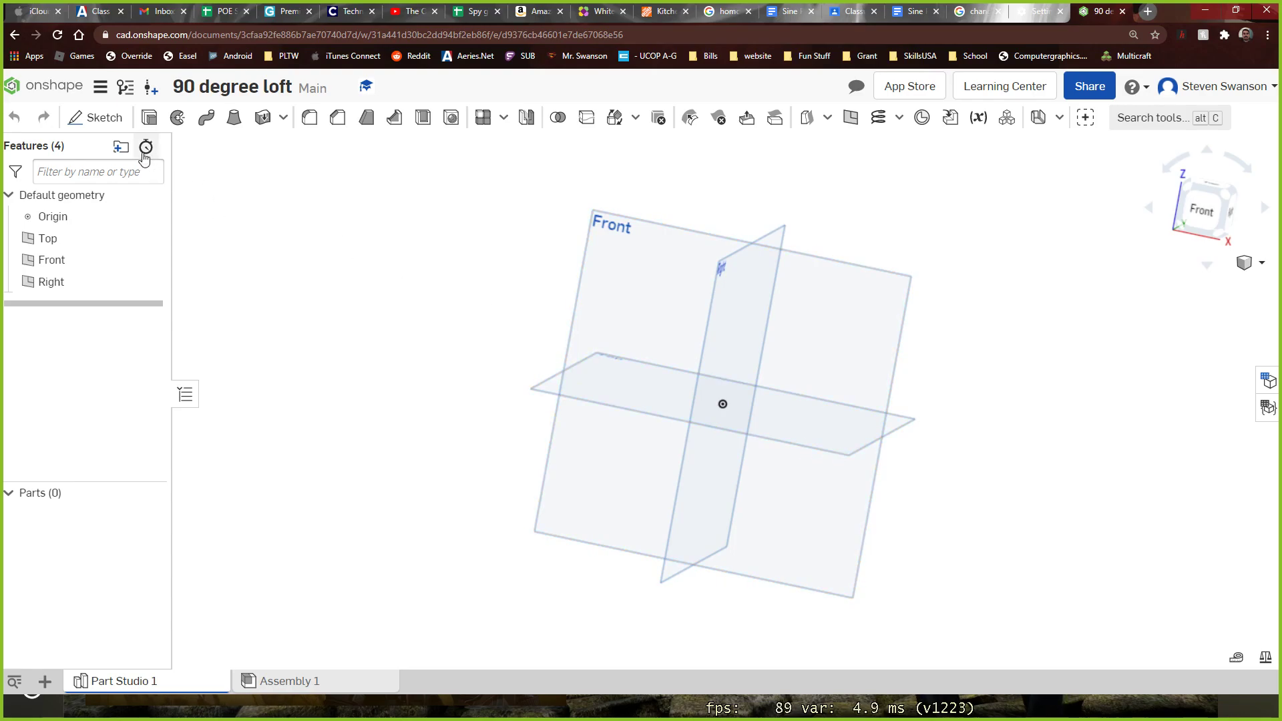
{"action": "left_click", "coordinate": [99, 119]}
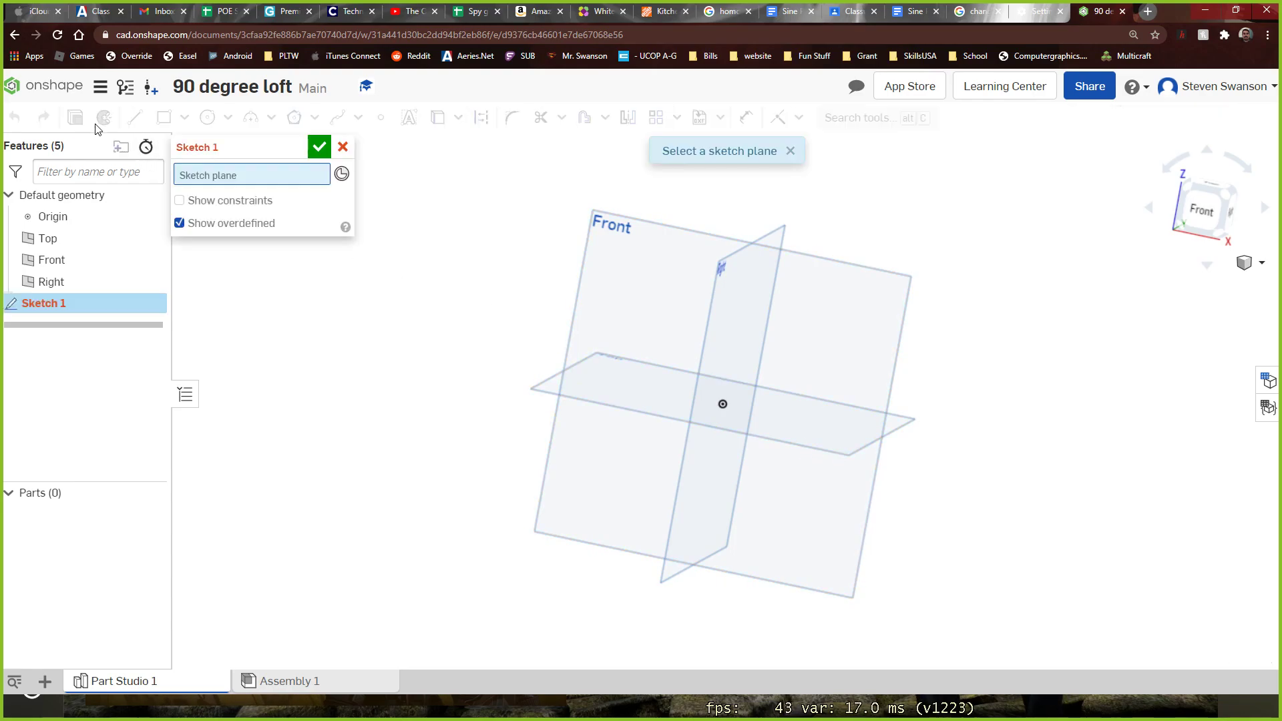
{"action": "left_click", "coordinate": [723, 274]}
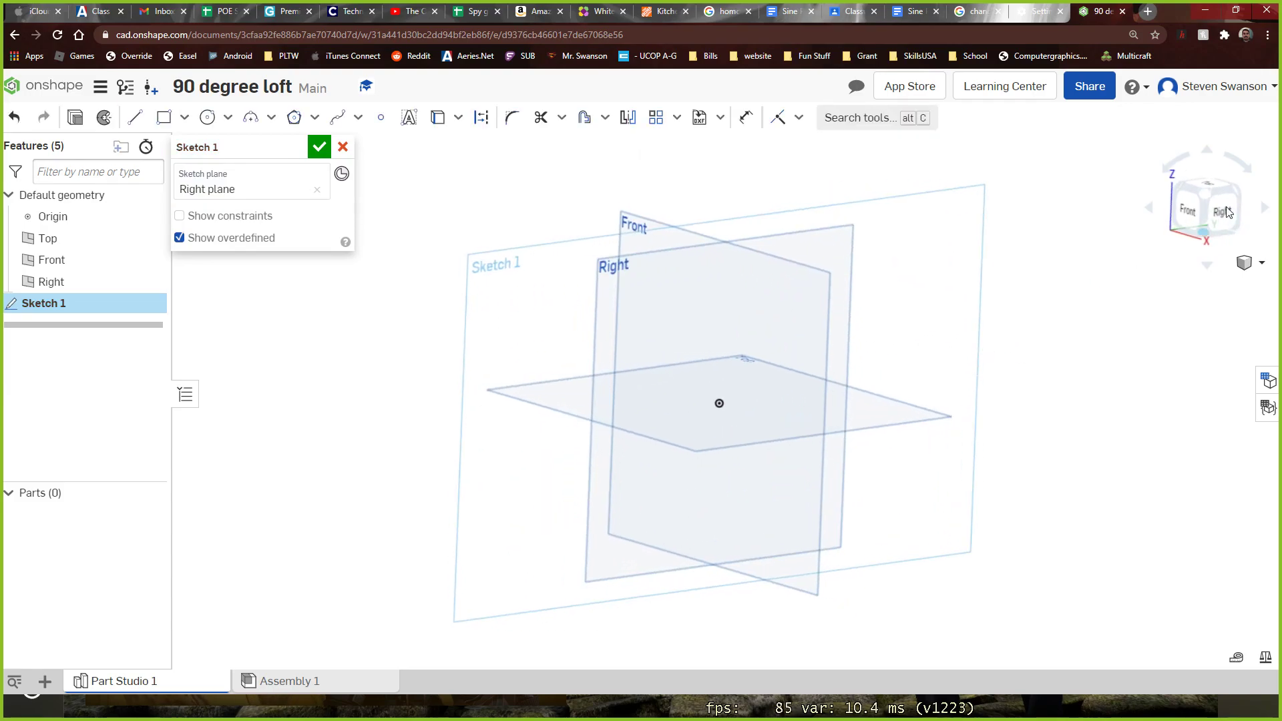
{"action": "left_click", "coordinate": [1219, 209]}
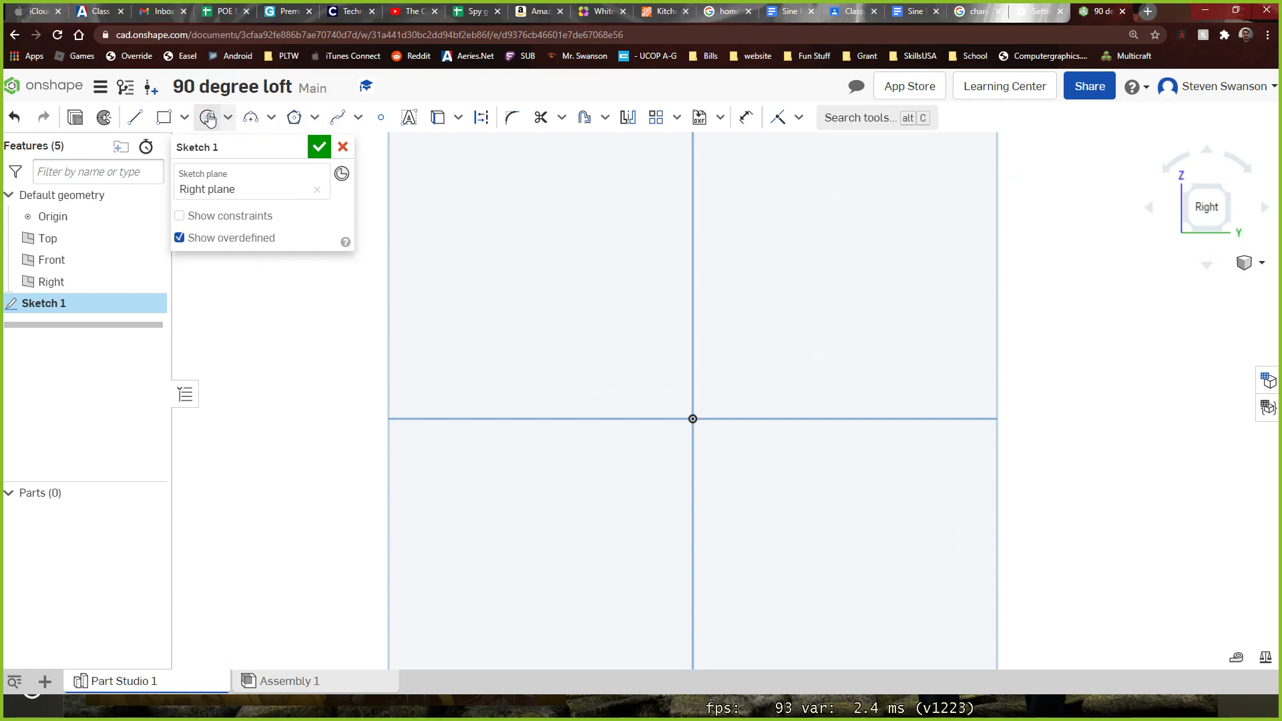
{"action": "left_click", "coordinate": [162, 119]}
{"action": "left_click", "coordinate": [694, 171]}
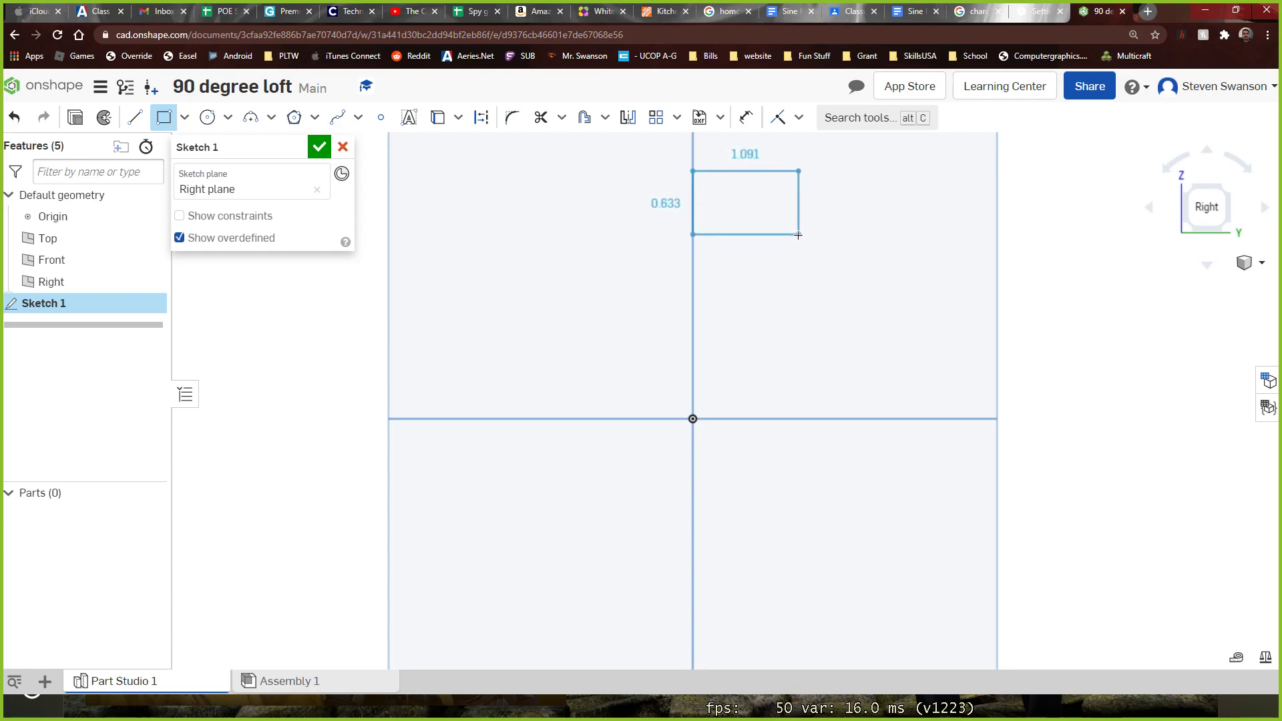
{"action": "key", "text": "Escape"}
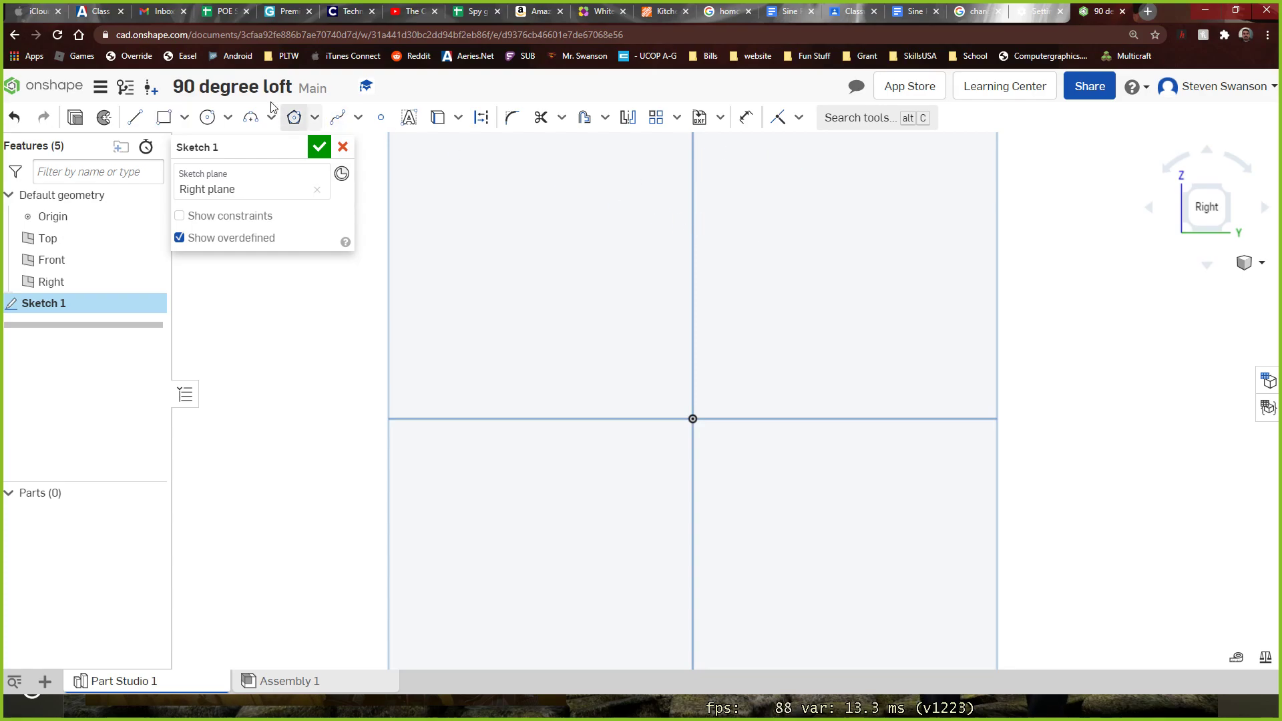
Sketch a rectangle about 1.44 by 0.64 in above the origin, straddling the vertical axis
{"action": "left_click", "coordinate": [163, 118]}
{"action": "left_click", "coordinate": [628, 174]}
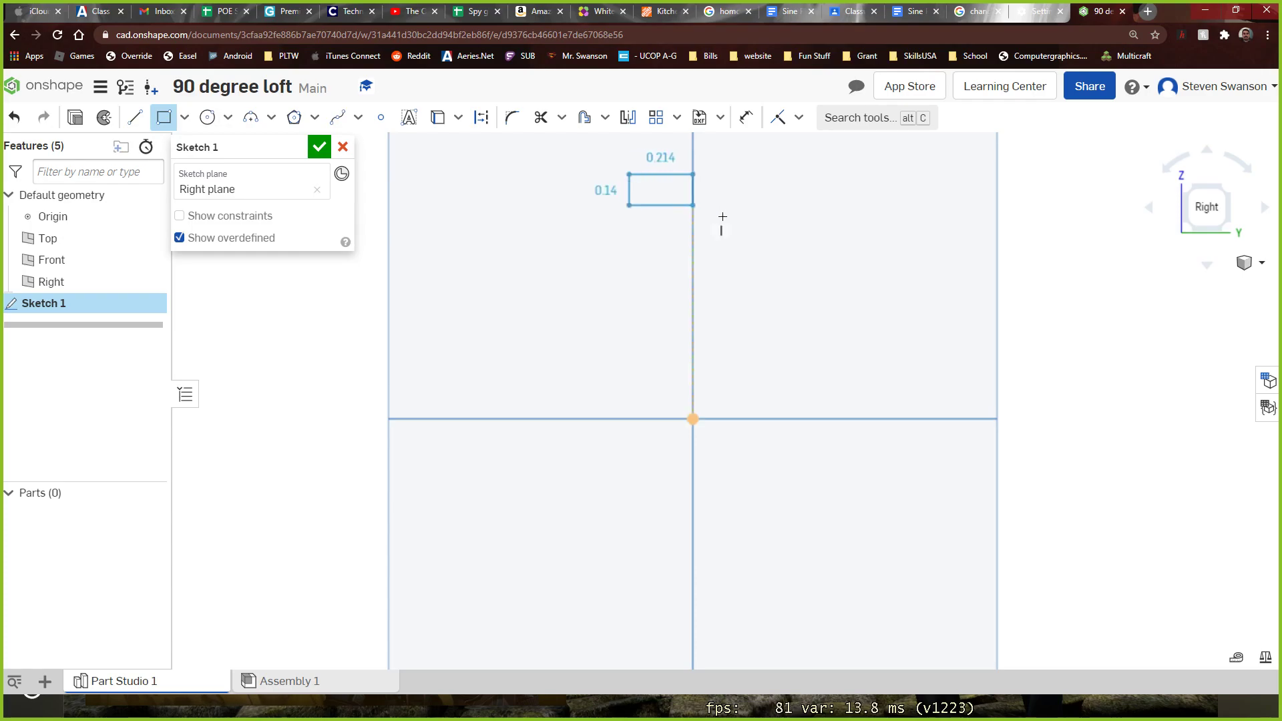
{"action": "left_click", "coordinate": [776, 239]}
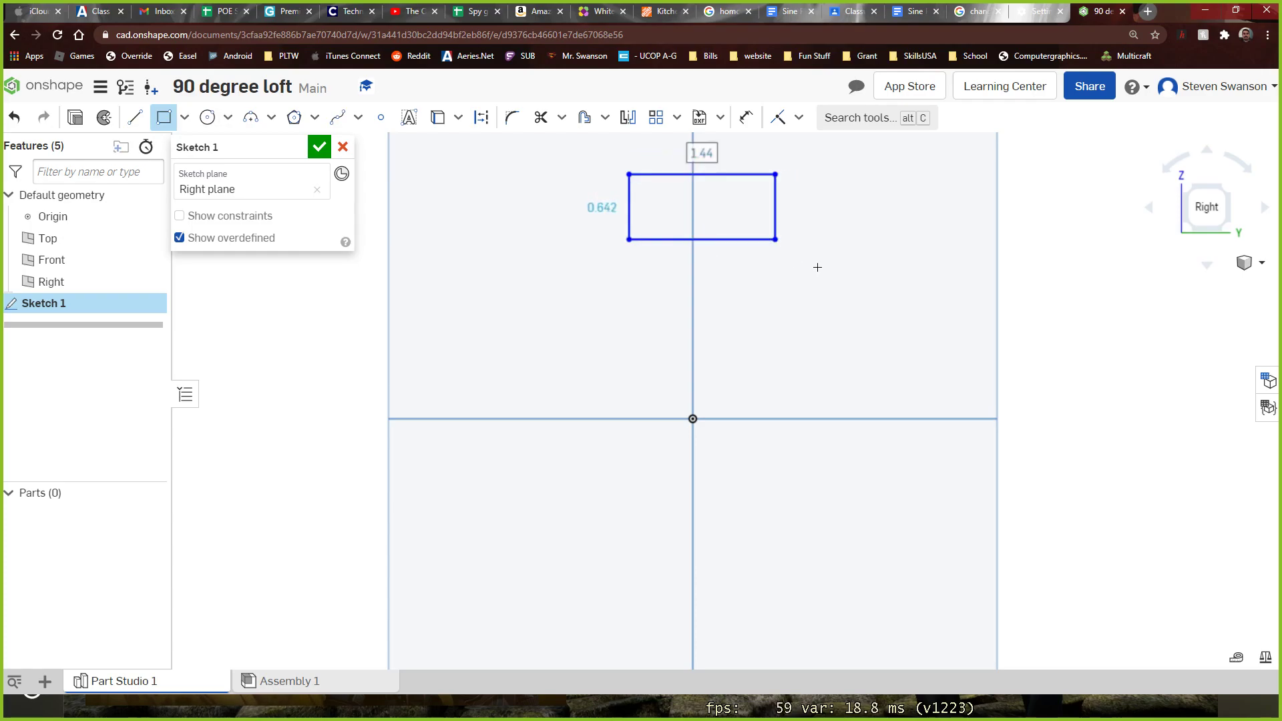
Dimension the rectangle to 1.5 in wide and 1 in high
{"action": "left_click", "coordinate": [746, 117]}
{"action": "left_click", "coordinate": [714, 175]}
{"action": "left_click", "coordinate": [749, 149]}
{"action": "type", "text": "1.5"}
{"action": "key", "text": "Return"}
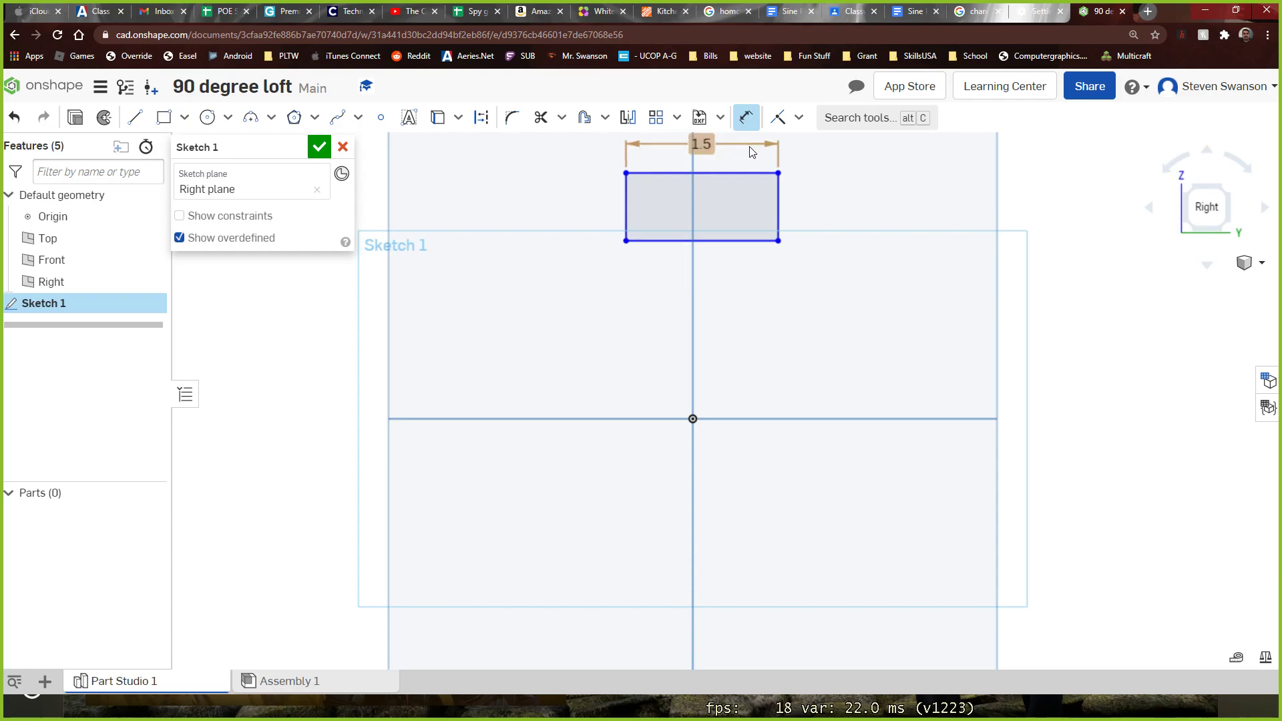
{"action": "left_click", "coordinate": [780, 210]}
{"action": "left_click", "coordinate": [870, 209]}
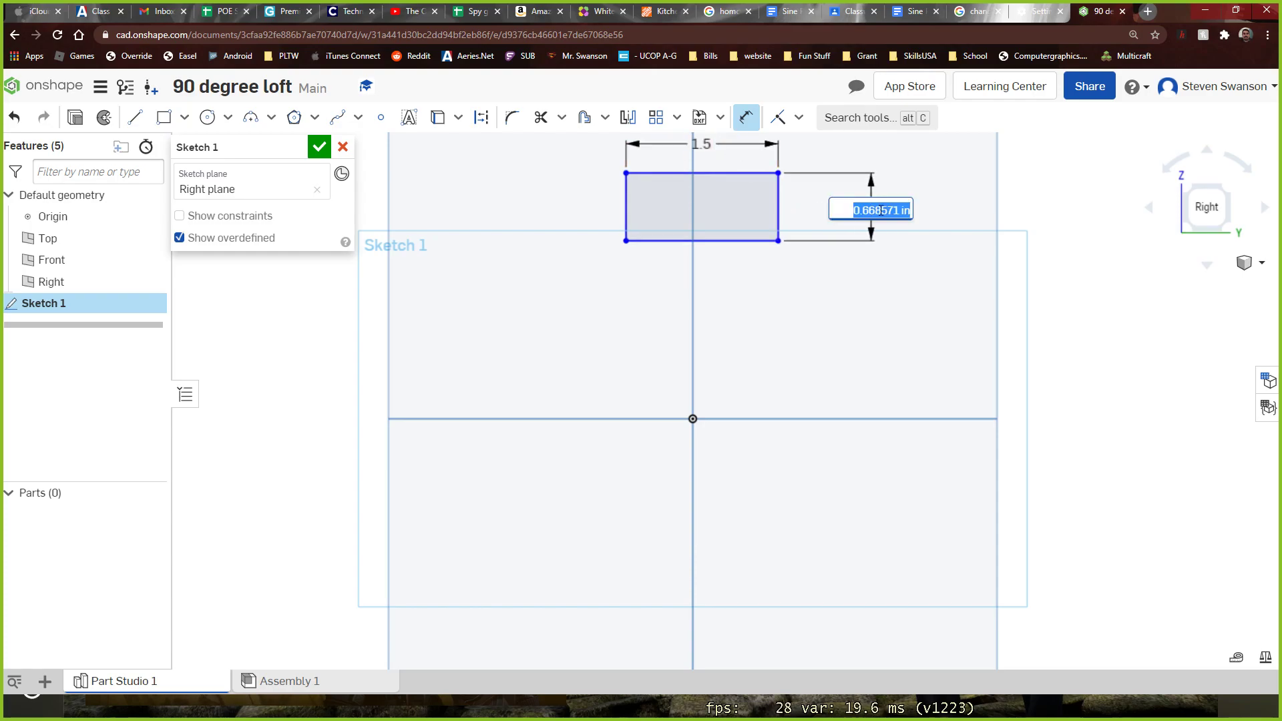
{"action": "type", "text": "1"}
{"action": "key", "text": "Return"}
Centre the rectangle on the vertical axis by dimensioning its left edge 1.5/2 in from that axis
{"action": "scroll", "coordinate": [828, 224], "scroll_direction": "up", "scroll_amount": 1}
{"action": "scroll", "coordinate": [828, 224], "scroll_direction": "down", "scroll_amount": 3}
{"action": "scroll", "coordinate": [861, 145], "scroll_direction": "up", "scroll_amount": 1}
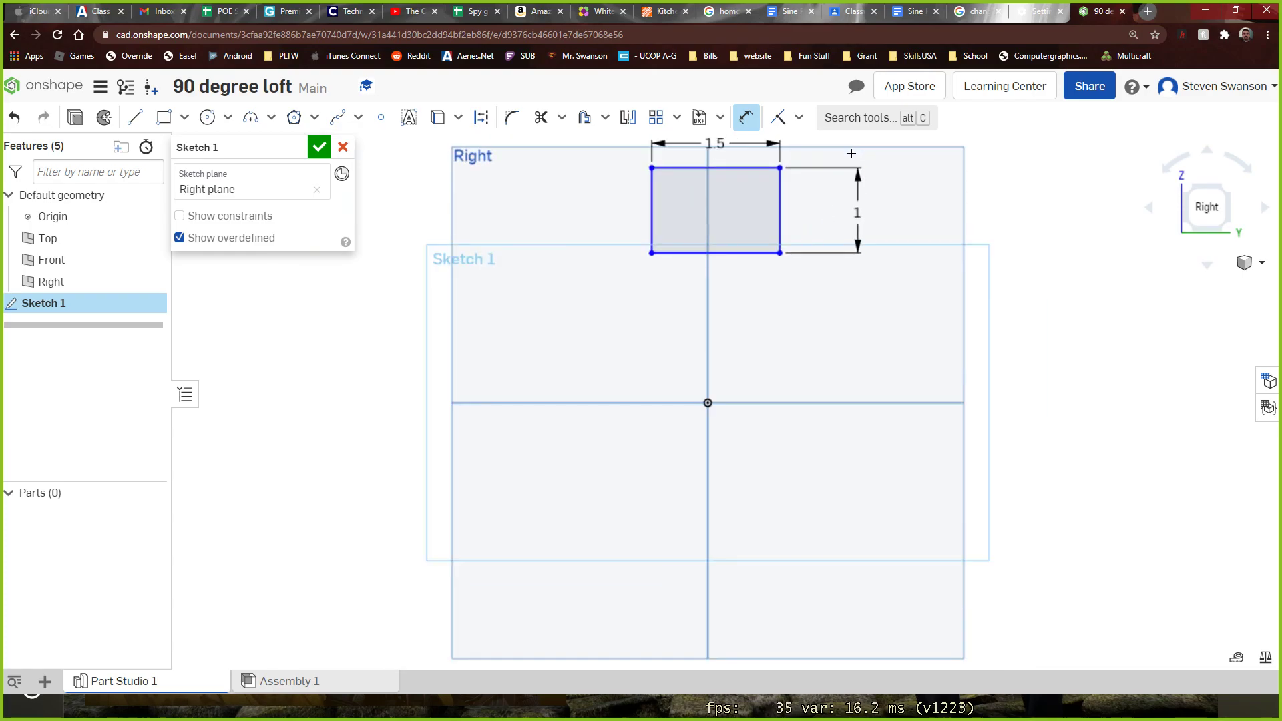
{"action": "scroll", "coordinate": [747, 220], "scroll_direction": "up", "scroll_amount": 1}
{"action": "scroll", "coordinate": [757, 207], "scroll_direction": "down", "scroll_amount": 1}
{"action": "scroll", "coordinate": [724, 146], "scroll_direction": "up", "scroll_amount": 3}
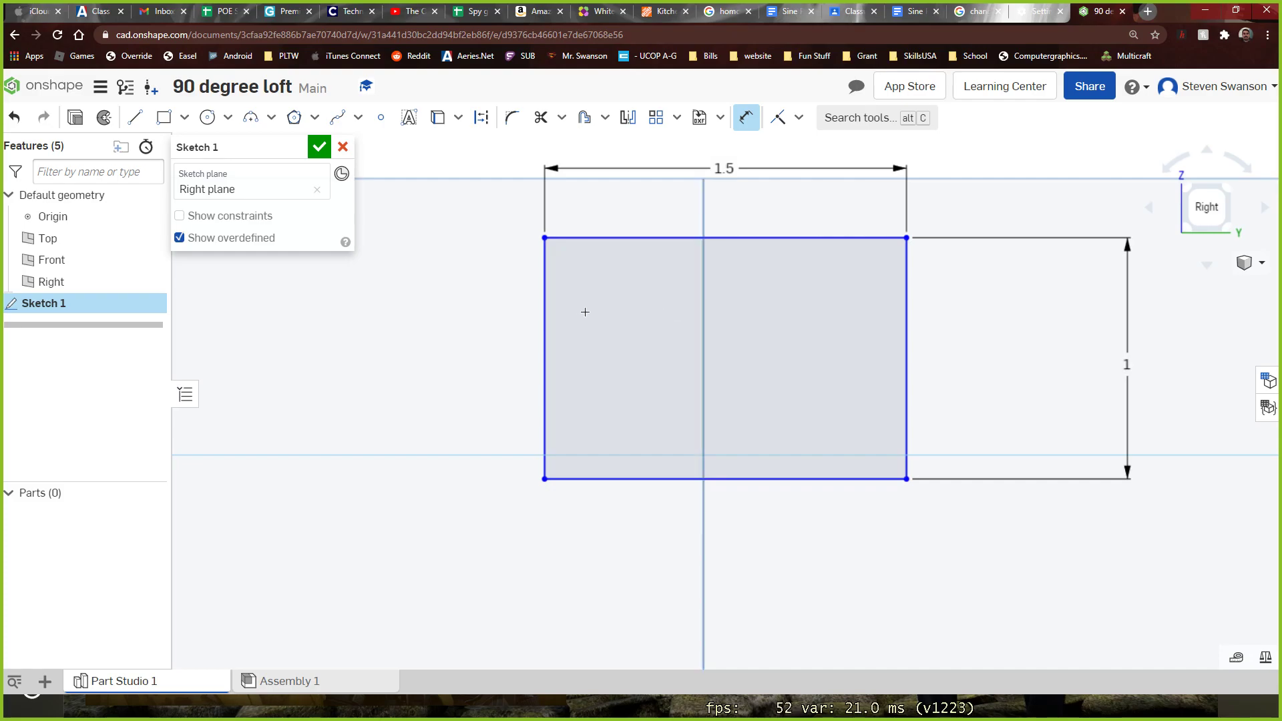
{"action": "left_click", "coordinate": [546, 321]}
{"action": "left_click", "coordinate": [703, 319]}
{"action": "left_click", "coordinate": [627, 570]}
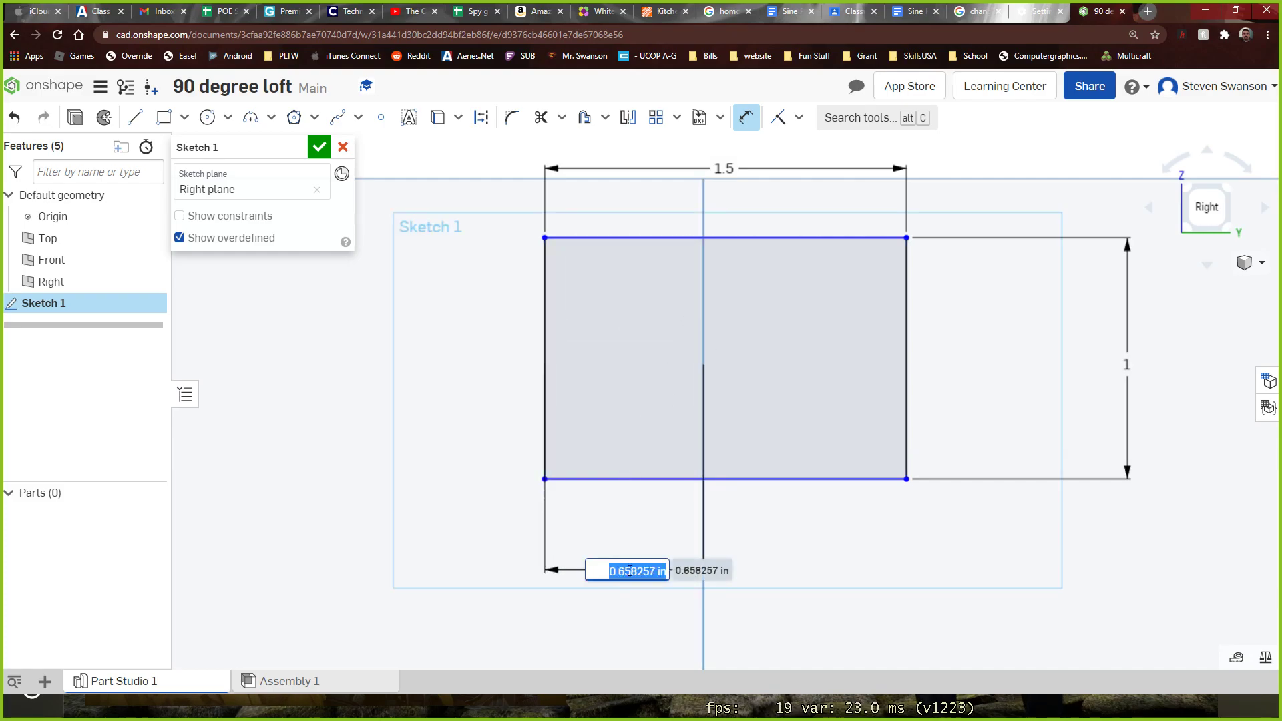
{"action": "type", "text": "1"}
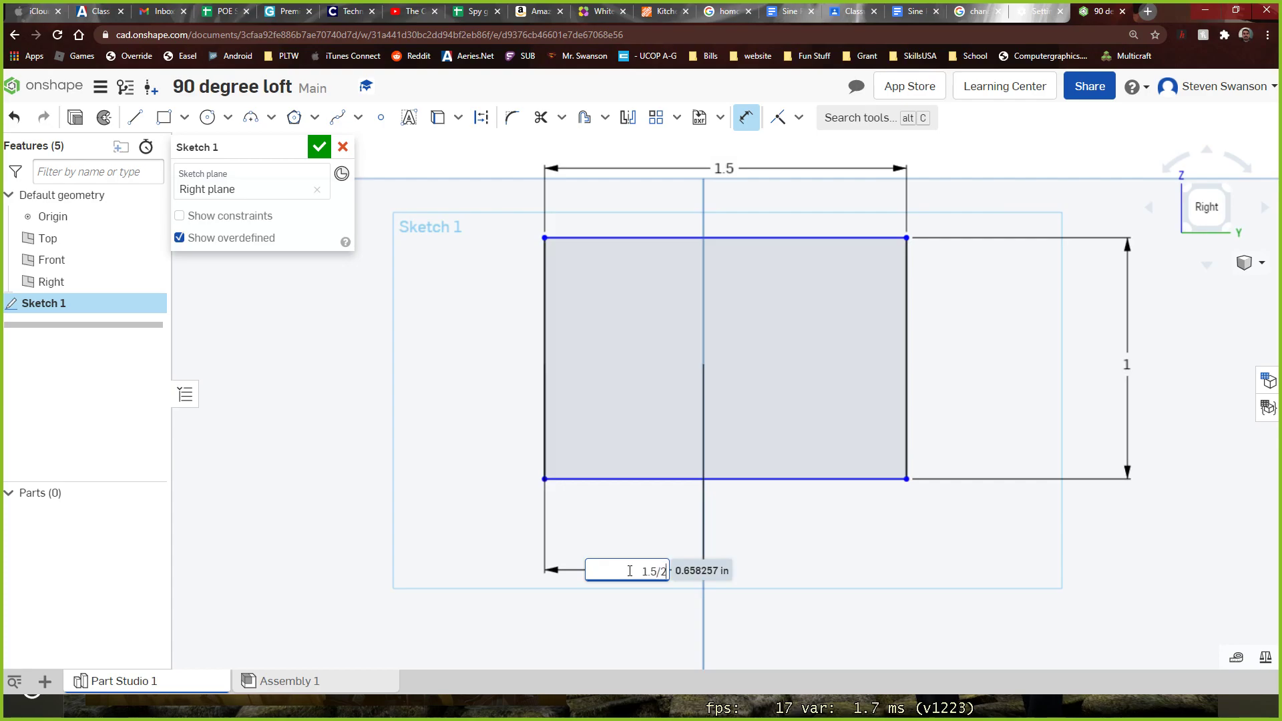
{"action": "type", "text": ".5/2"}
{"action": "key", "text": "Return"}
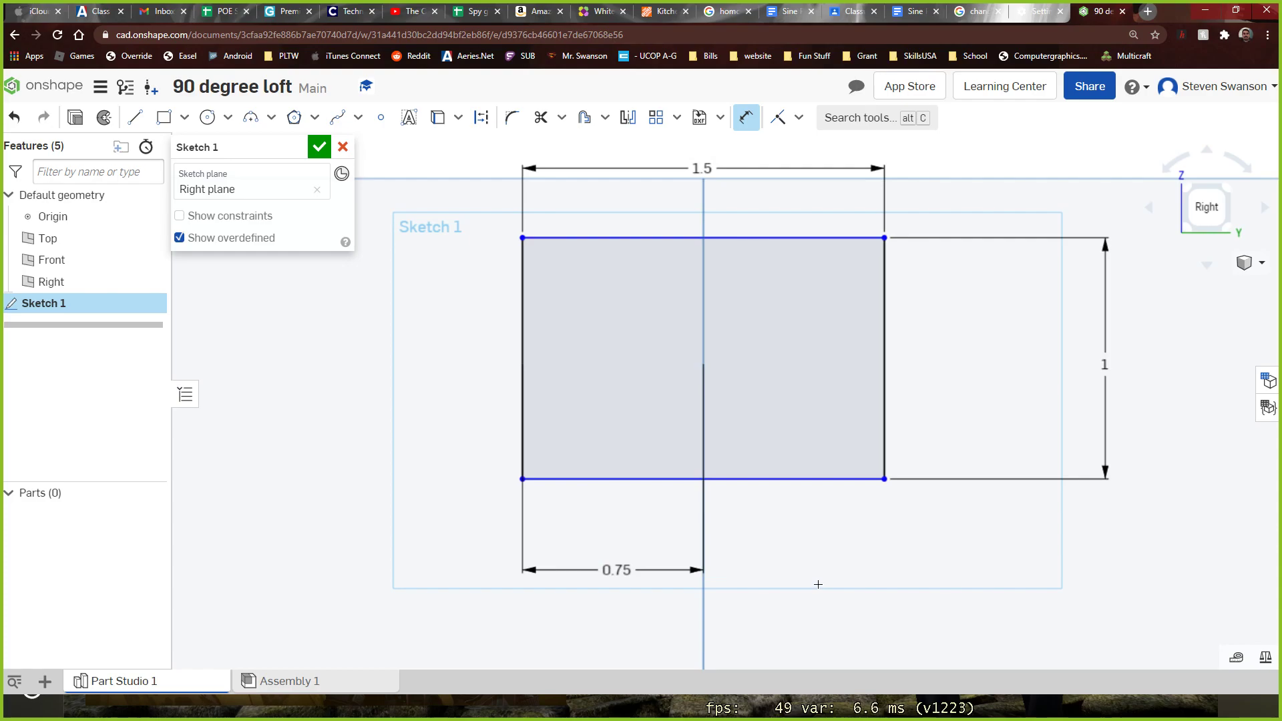
Shift the rectangle slightly downward by its upper edge
{"action": "scroll", "coordinate": [818, 585], "scroll_direction": "down", "scroll_amount": 5}
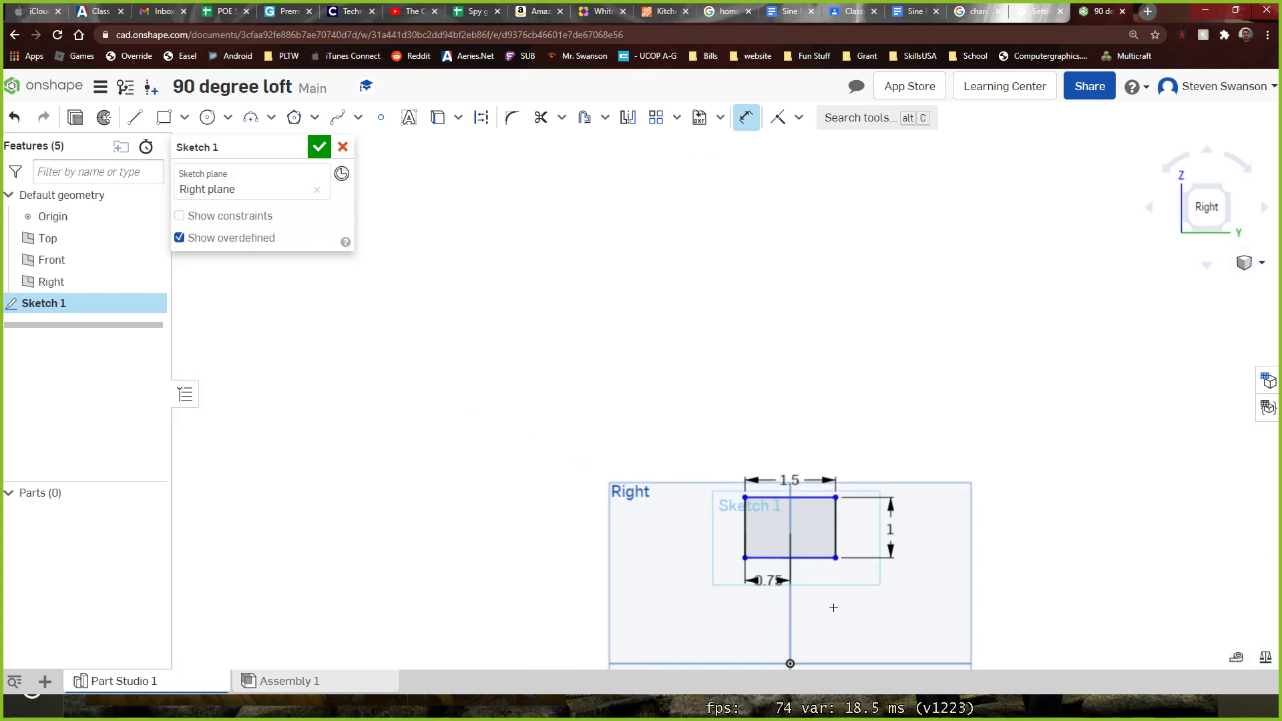
{"action": "scroll", "coordinate": [833, 609], "scroll_direction": "down", "scroll_amount": 2}
{"action": "scroll", "coordinate": [847, 652], "scroll_direction": "up", "scroll_amount": 7}
{"action": "scroll", "coordinate": [850, 645], "scroll_direction": "down", "scroll_amount": 1}
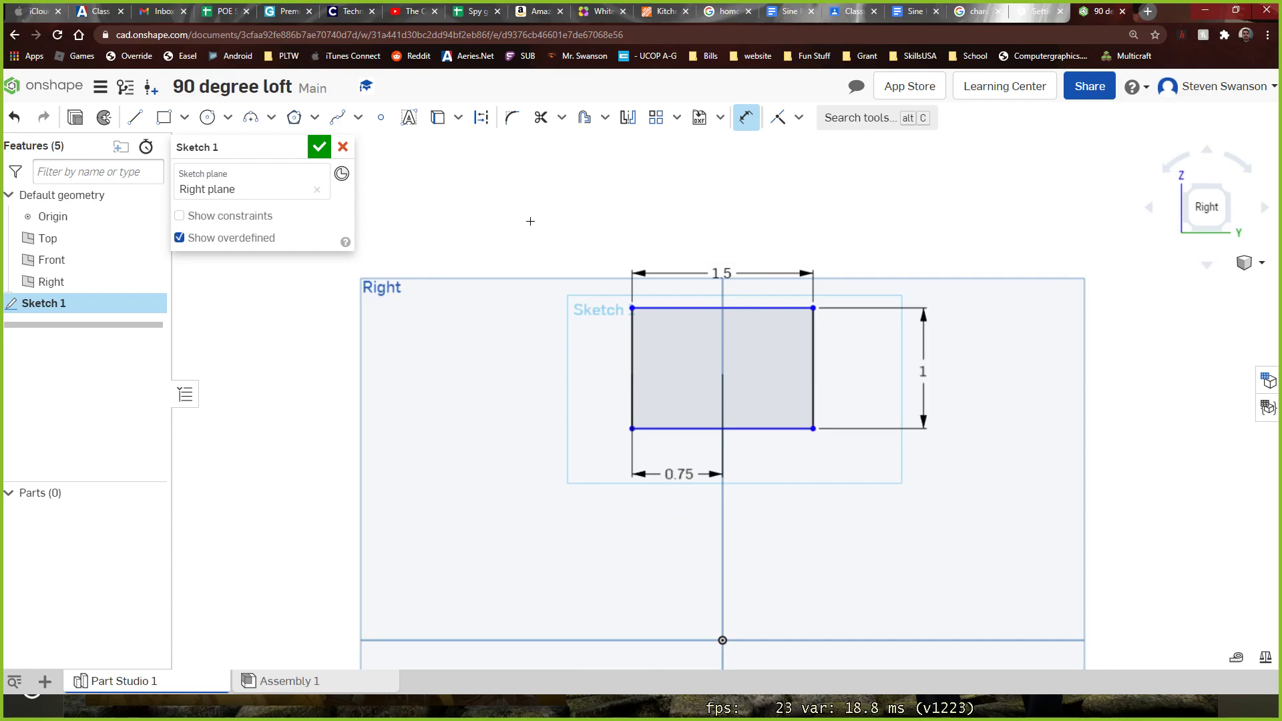
{"action": "key", "text": "Escape"}
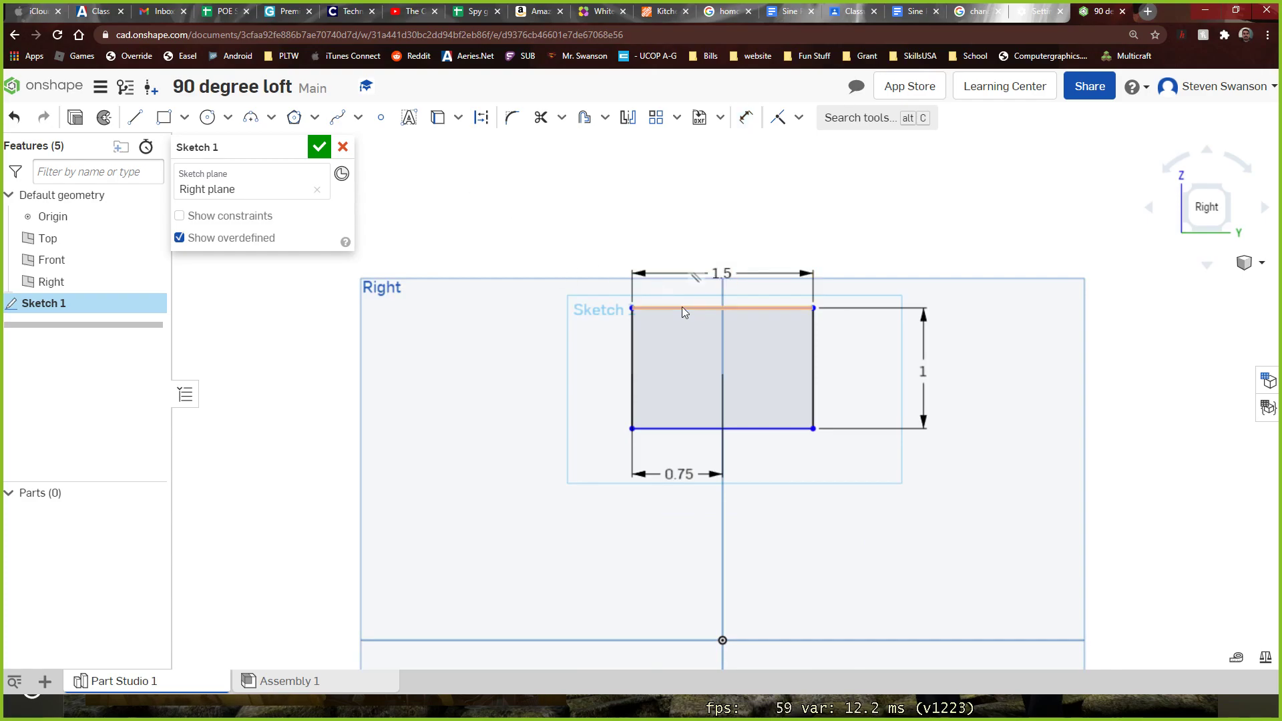
{"action": "mouse_move", "coordinate": [685, 313]}
{"action": "left_mouse_down"}
{"action": "mouse_move", "coordinate": [690, 289]}
{"action": "mouse_move", "coordinate": [693, 312]}
{"action": "left_mouse_up"}
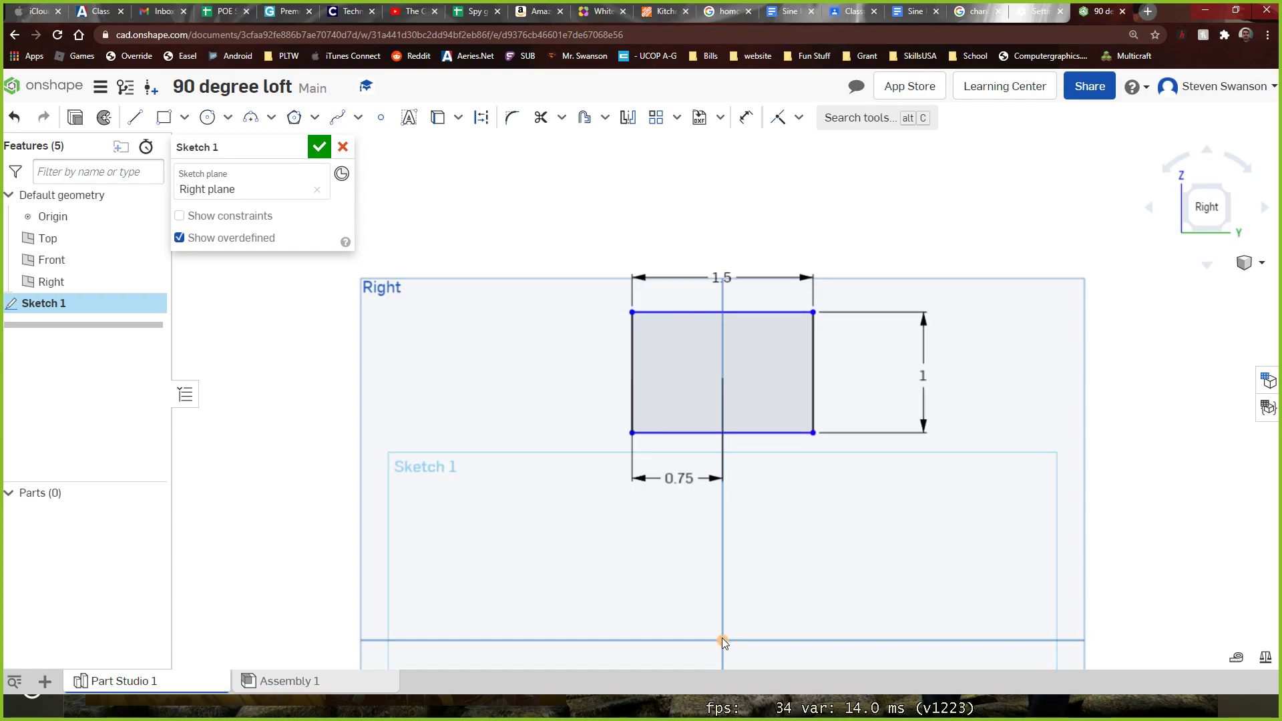
{"action": "scroll", "coordinate": [723, 639], "scroll_direction": "up", "scroll_amount": 1}
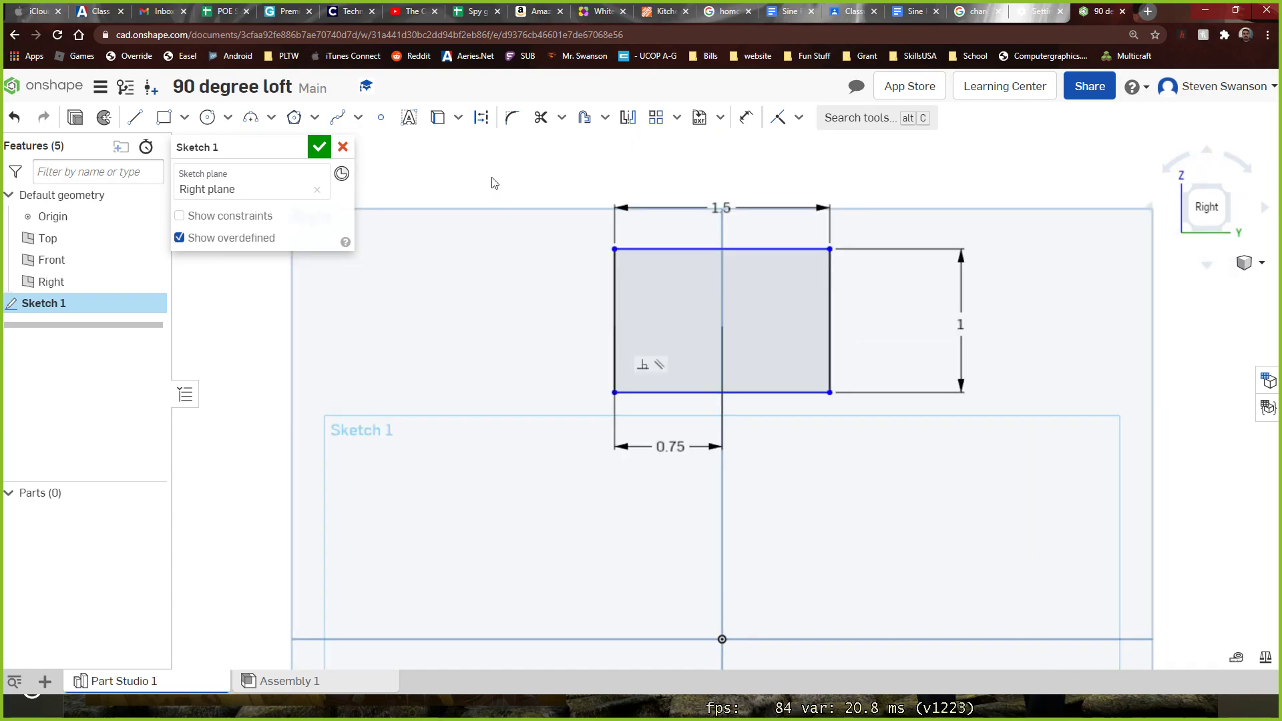
Dimension the rectangle's lower edge 3 in above the origin and finish Sketch 1
{"action": "left_click", "coordinate": [746, 119]}
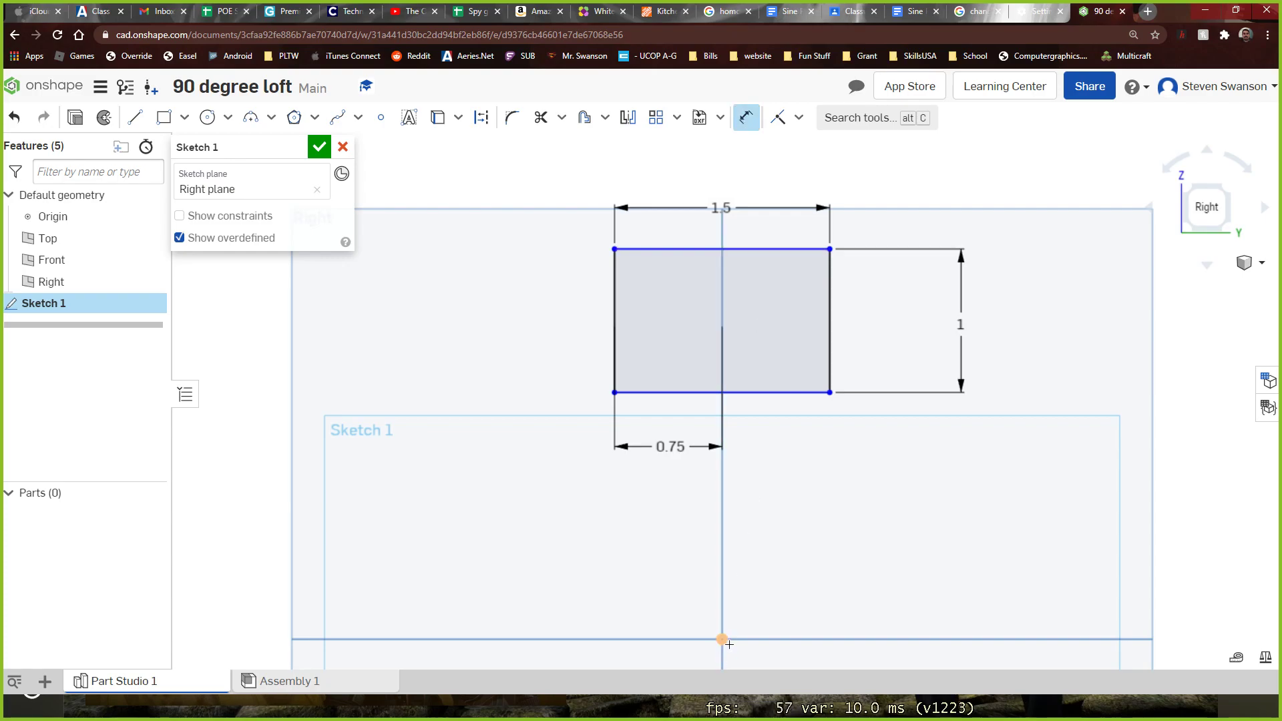
{"action": "left_click", "coordinate": [722, 639]}
{"action": "left_click", "coordinate": [762, 393]}
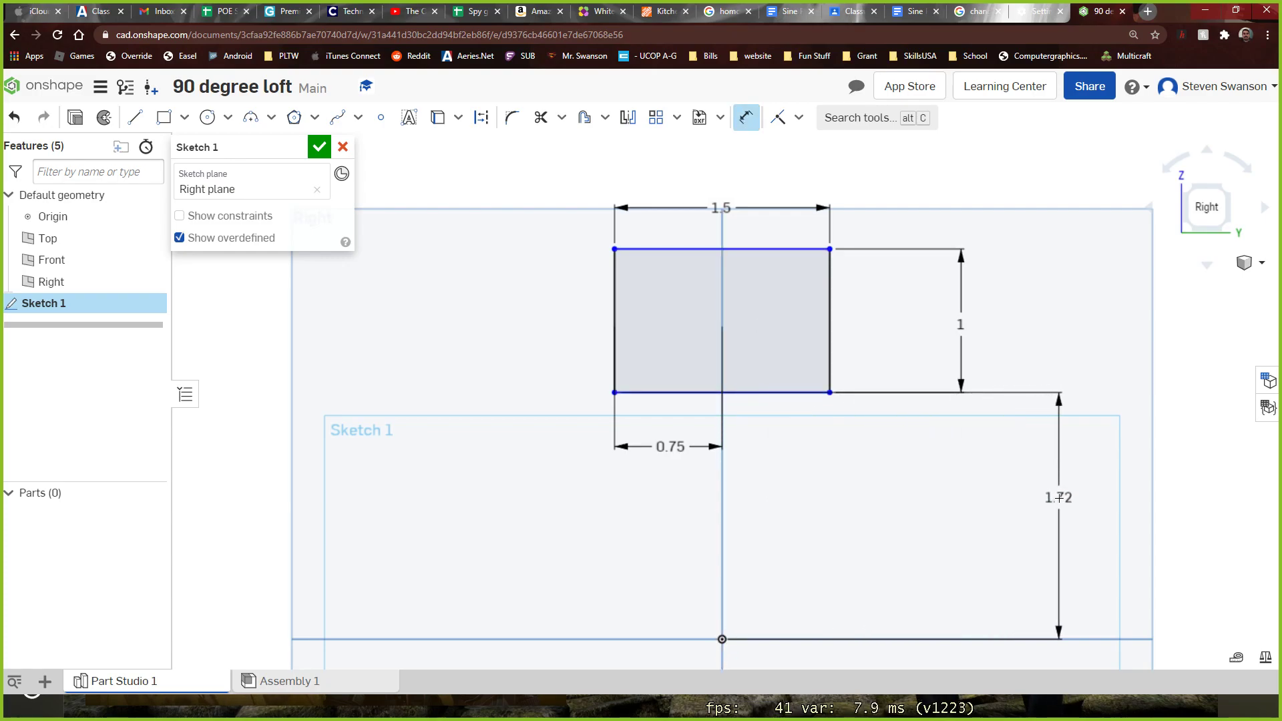
{"action": "left_click", "coordinate": [1060, 499]}
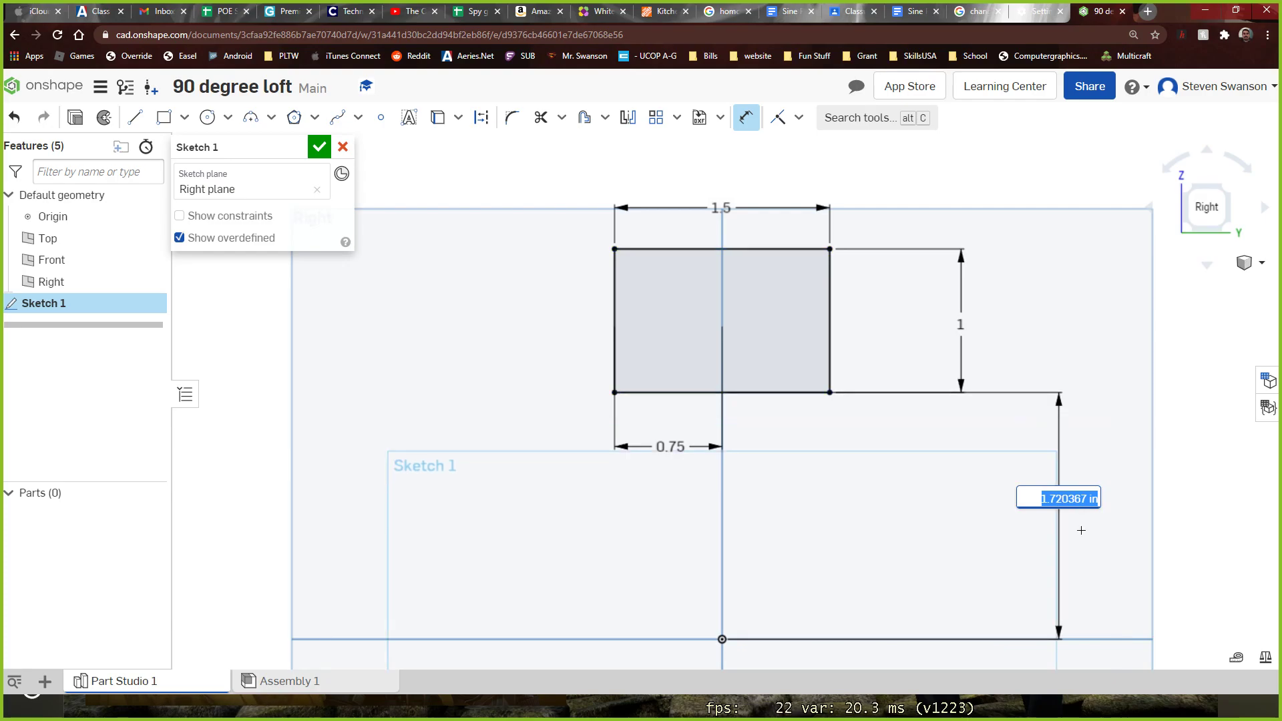
{"action": "type", "text": "3"}
{"action": "key", "text": "Return"}
{"action": "scroll", "coordinate": [1057, 443], "scroll_direction": "down", "scroll_amount": 5}
{"action": "mouse_move", "coordinate": [990, 449]}
{"action": "right_mouse_down"}
{"action": "mouse_move", "coordinate": [695, 507]}
{"action": "mouse_move", "coordinate": [669, 486]}
{"action": "mouse_move", "coordinate": [647, 512]}
{"action": "right_mouse_up"}
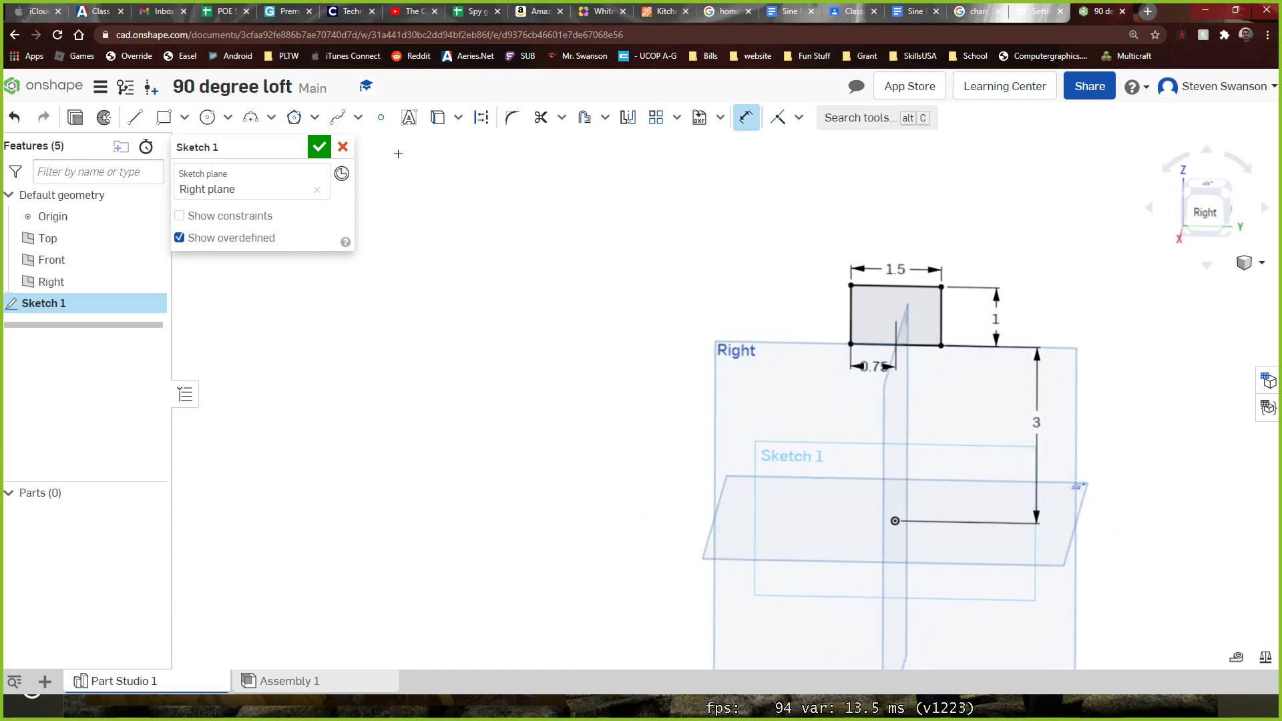
{"action": "left_click", "coordinate": [319, 146]}
Start a new sketch on the Top plane and view that plane straight on
{"action": "mouse_move", "coordinate": [431, 297]}
{"action": "right_mouse_down"}
{"action": "mouse_move", "coordinate": [421, 278]}
{"action": "mouse_move", "coordinate": [435, 312]}
{"action": "right_mouse_up"}
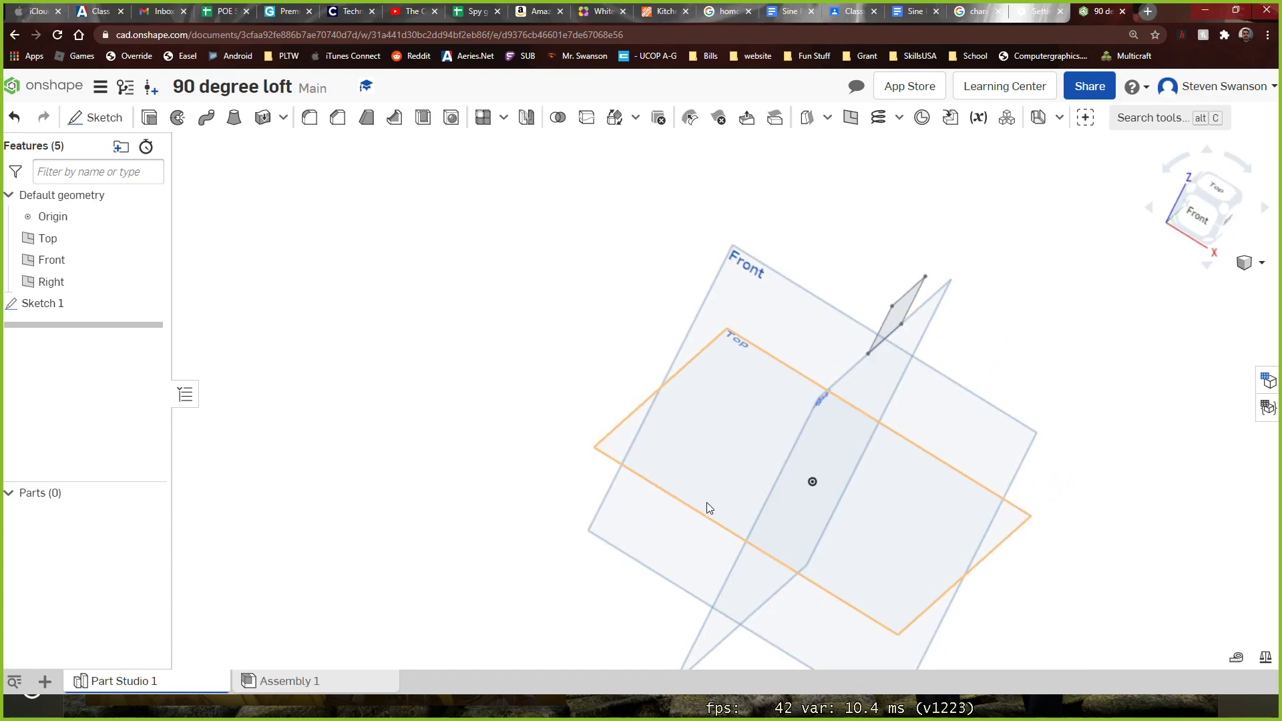
{"action": "left_click", "coordinate": [96, 118]}
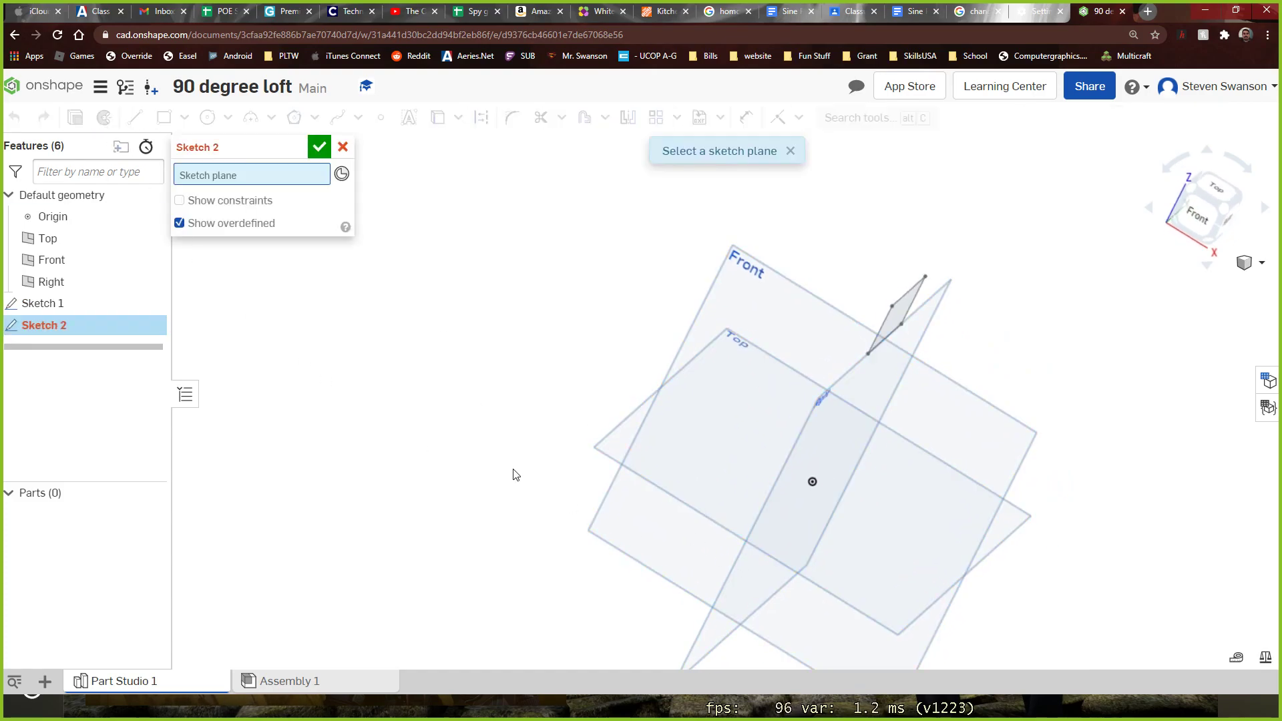
{"action": "left_click", "coordinate": [605, 459]}
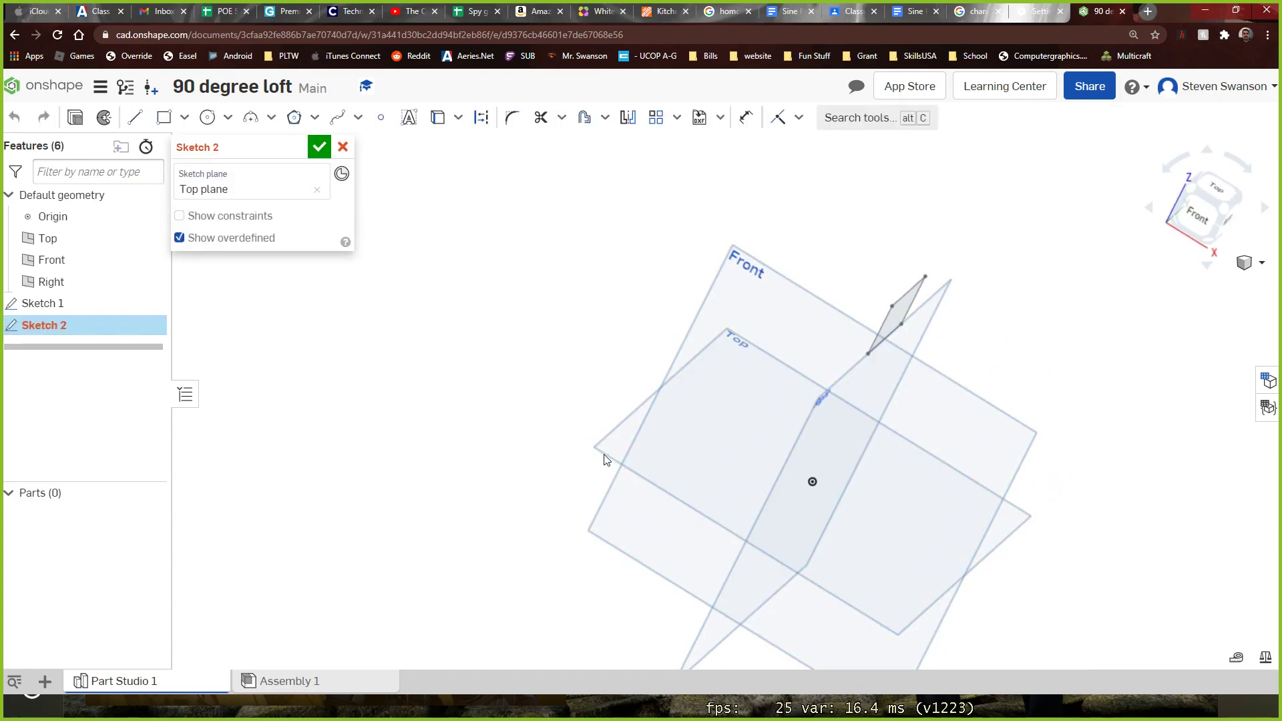
{"action": "left_click", "coordinate": [1216, 186]}
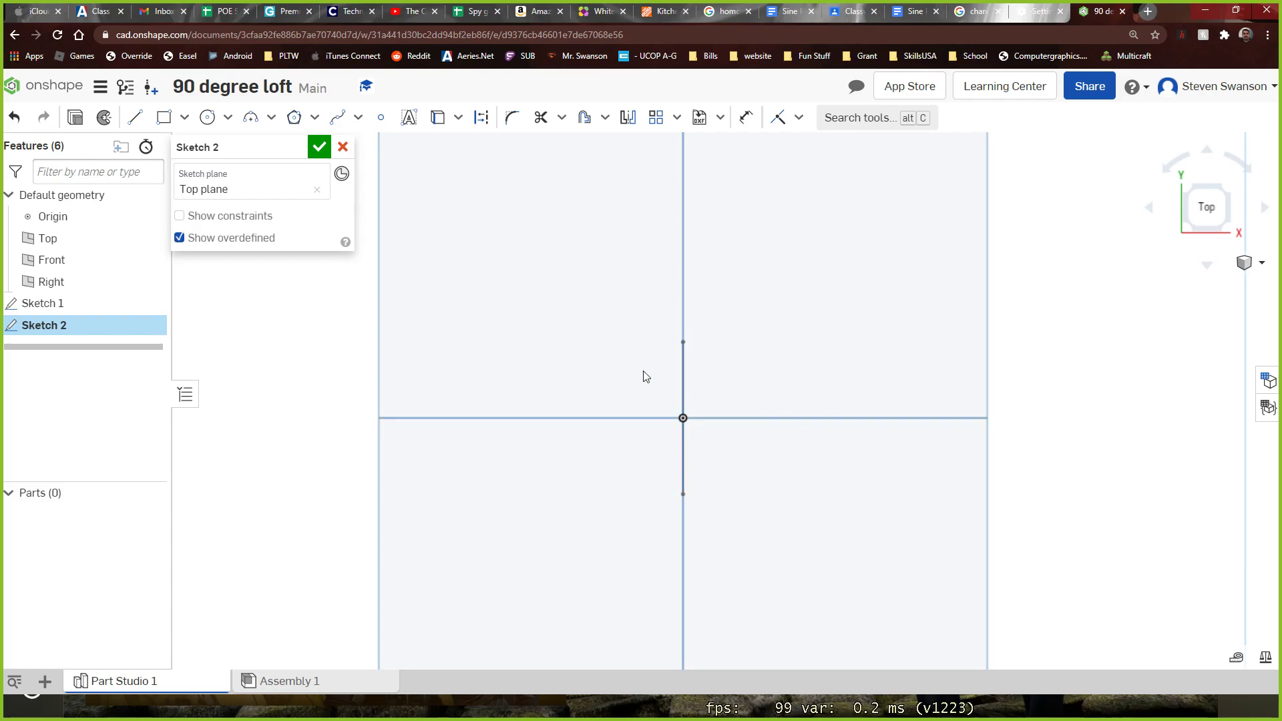
Sketch an upright ellipse about 1.76 in tall and 0.73 in wide, centred on the horizontal axis to the right of the origin
{"action": "left_click", "coordinate": [228, 118]}
{"action": "left_click", "coordinate": [236, 202]}
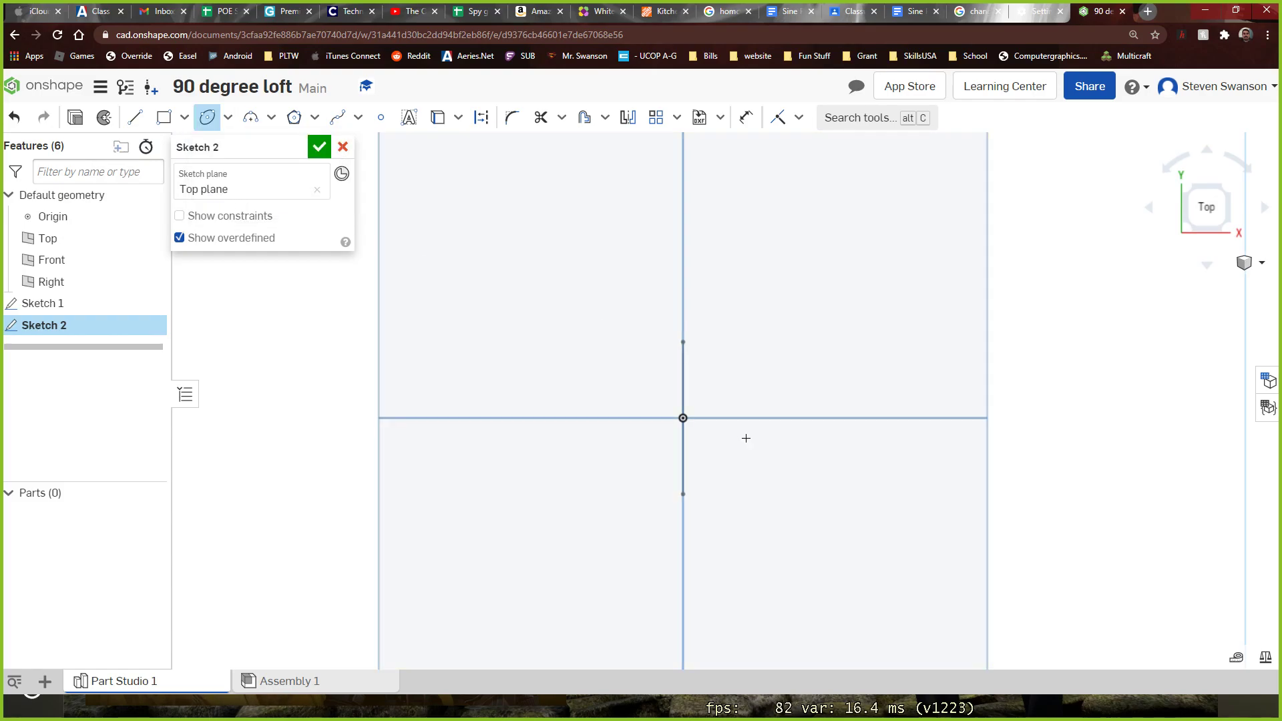
{"action": "left_click", "coordinate": [902, 418]}
{"action": "left_click", "coordinate": [898, 329]}
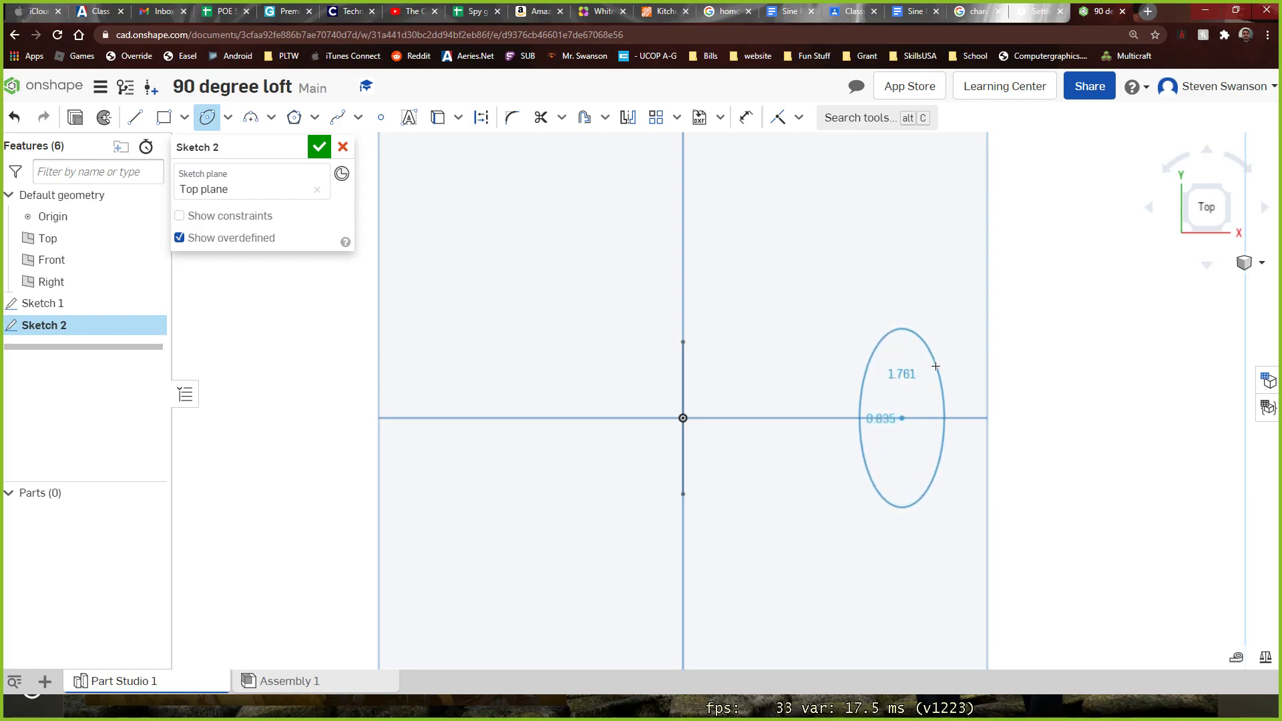
{"action": "left_click", "coordinate": [938, 374]}
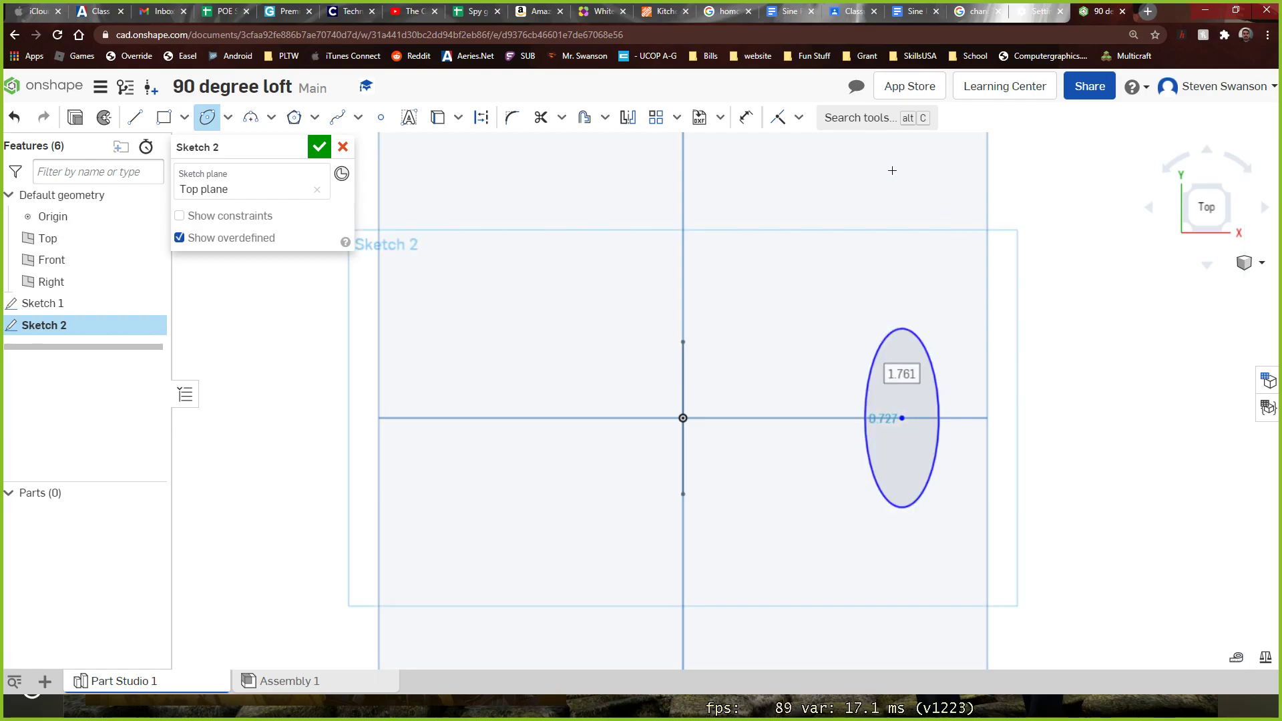
Dimension the ellipse to 2 in along its long axis and 0.8 in along its short axis
{"action": "left_click", "coordinate": [746, 116]}
{"action": "left_click", "coordinate": [912, 332]}
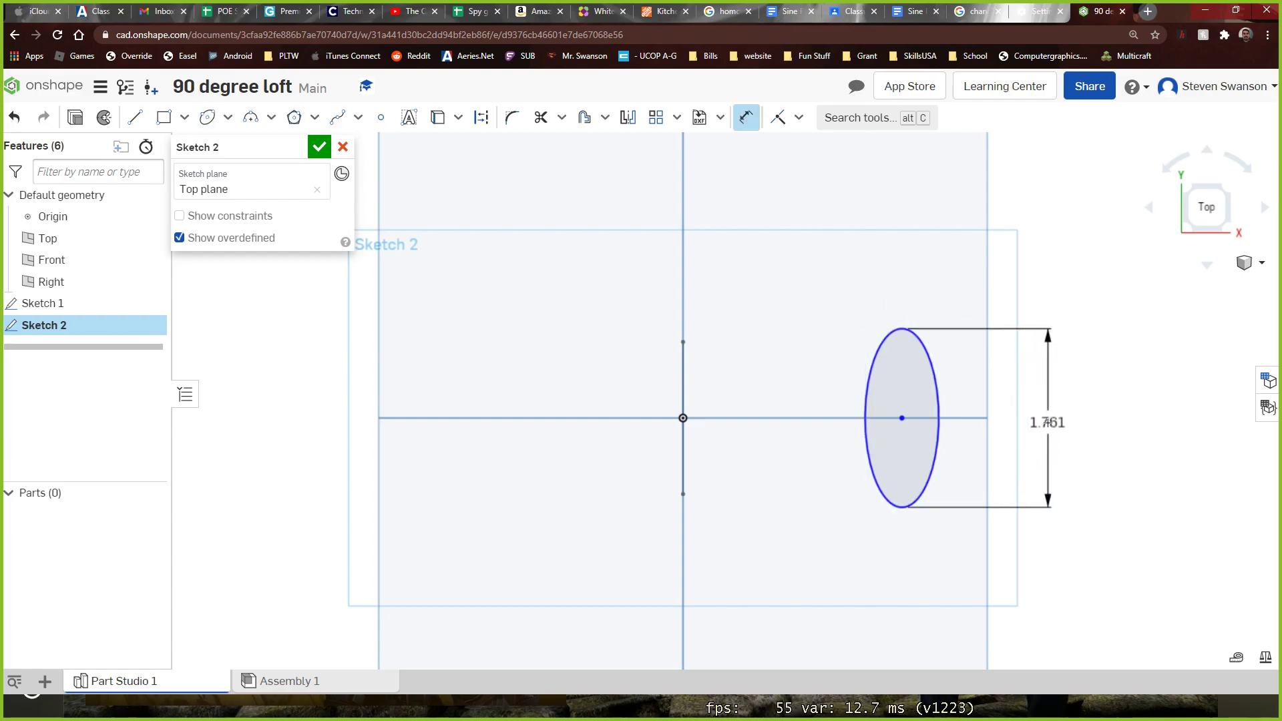
{"action": "left_click", "coordinate": [1050, 423]}
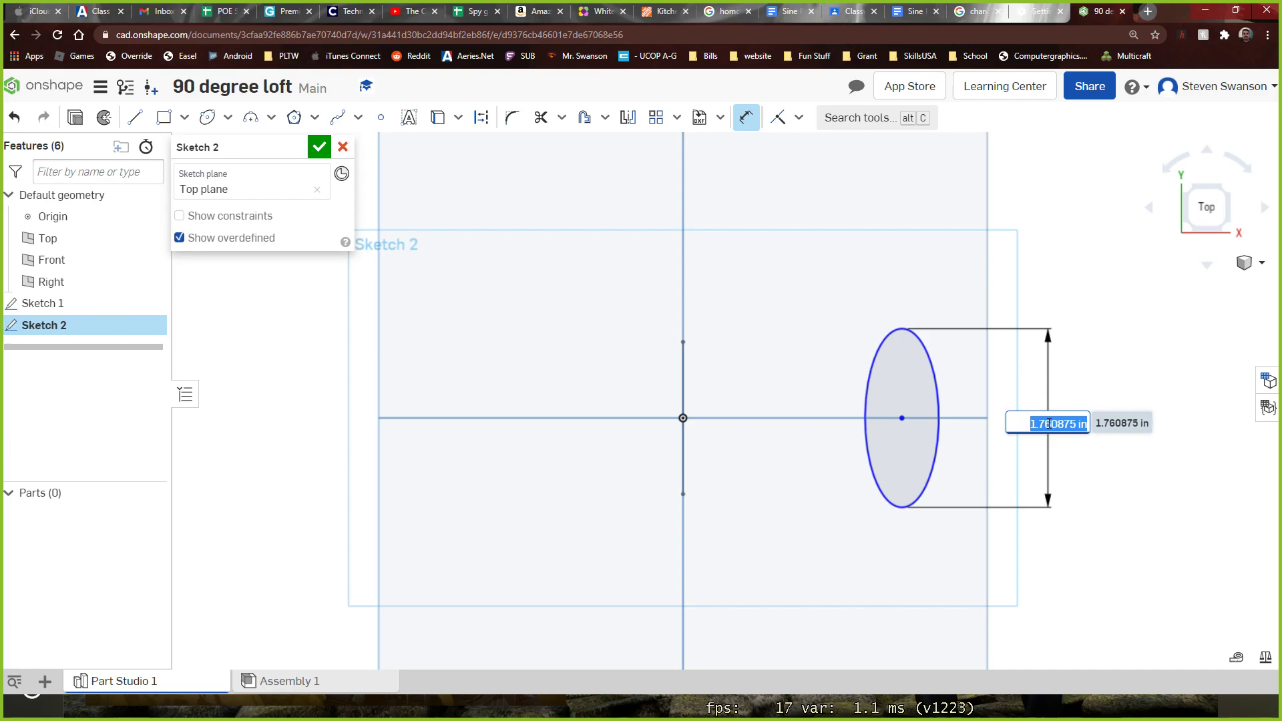
{"action": "type", "text": "2"}
{"action": "key", "text": "Return"}
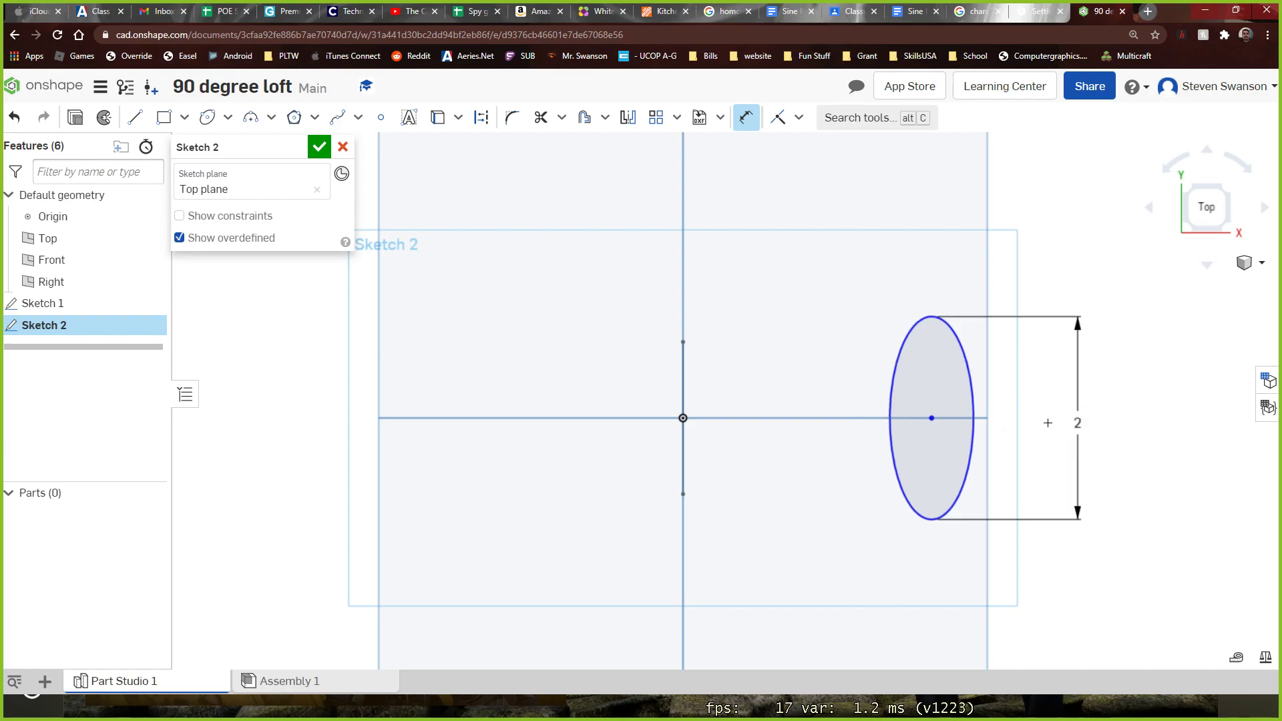
{"action": "left_click", "coordinate": [973, 380]}
{"action": "left_click", "coordinate": [935, 255]}
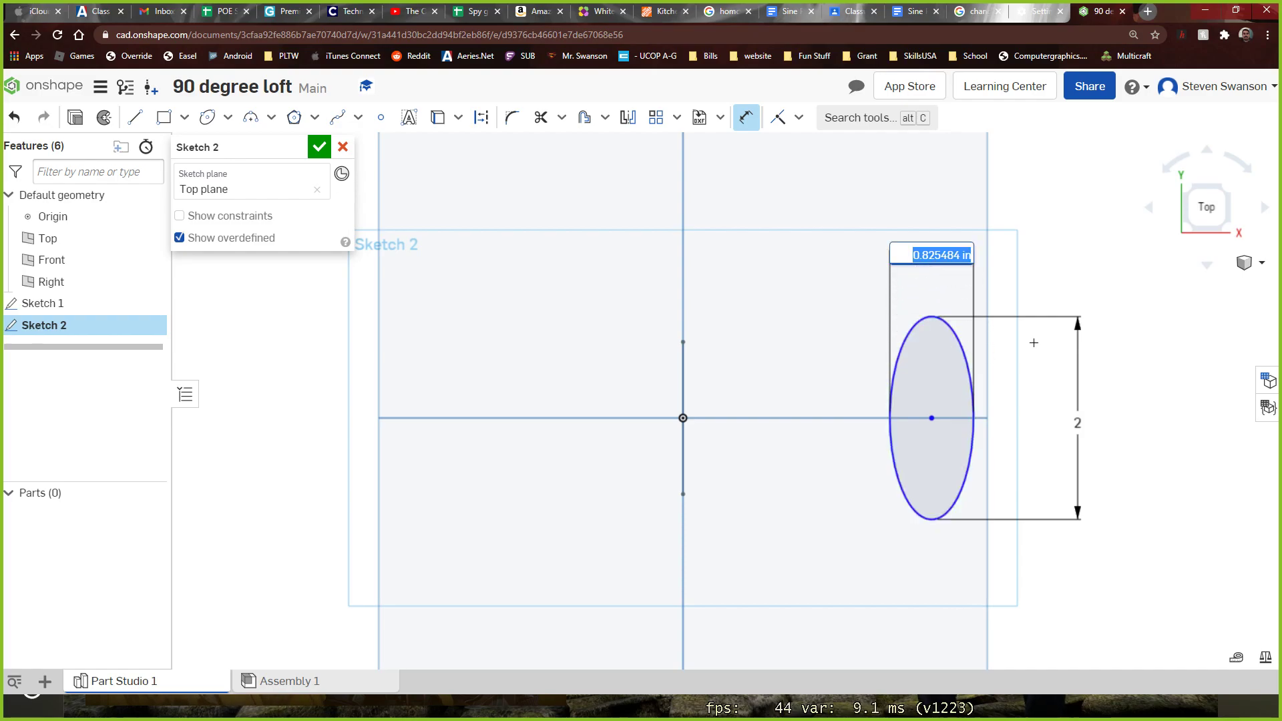
{"action": "type", "text": "0.8"}
{"action": "key", "text": "Return"}
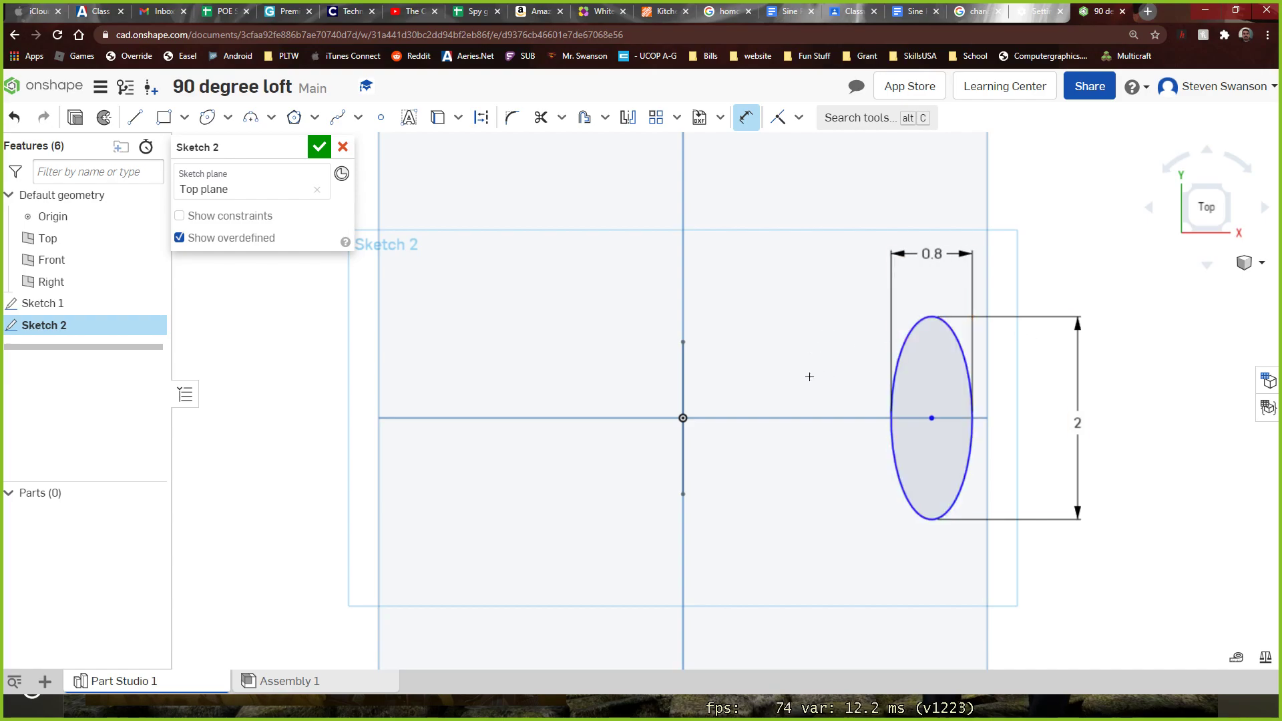
Dimension the horizontal distance from the origin to the ellipse's centre as 4 in
{"action": "scroll", "coordinate": [888, 417], "scroll_direction": "up", "scroll_amount": 2}
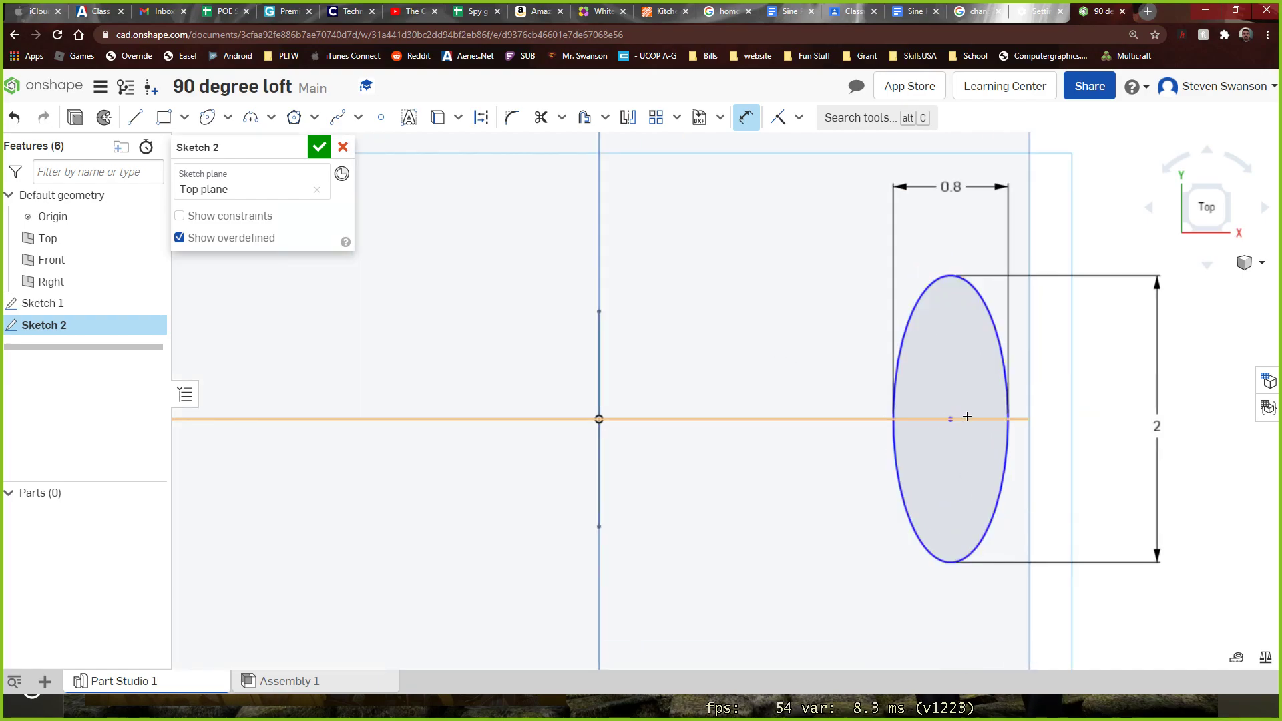
{"action": "left_click", "coordinate": [598, 419]}
{"action": "left_click", "coordinate": [951, 419]}
{"action": "left_click", "coordinate": [760, 210]}
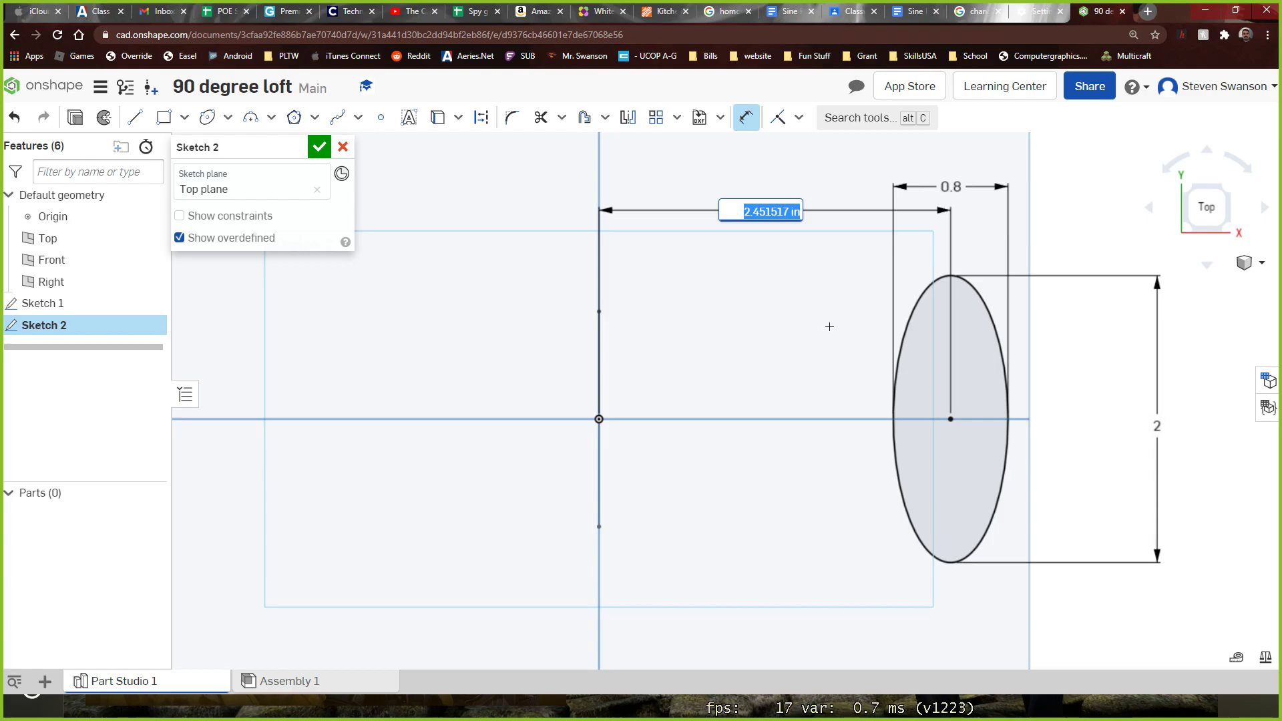
{"action": "type", "text": "4"}
{"action": "key", "text": "Return"}
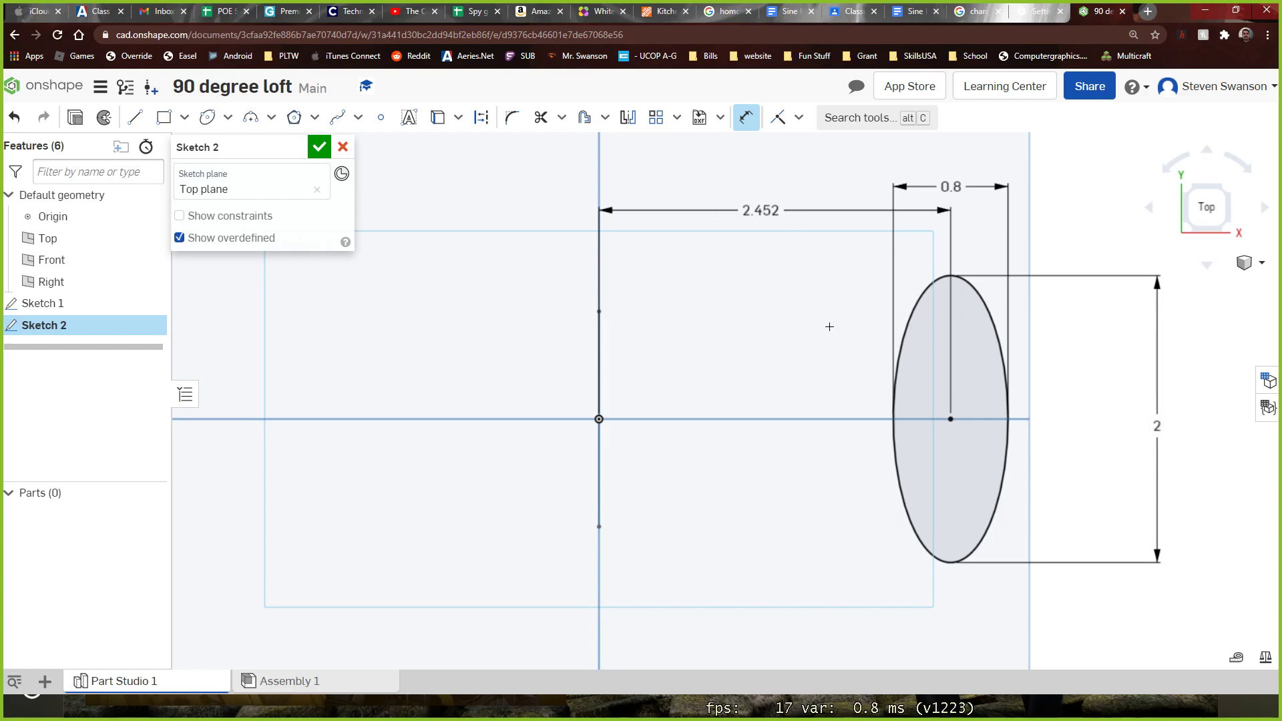
Finish the ellipse sketch on the Top plane and examine the rectangle and ellipse profiles from several angles
{"action": "scroll", "coordinate": [824, 337], "scroll_direction": "down", "scroll_amount": 5}
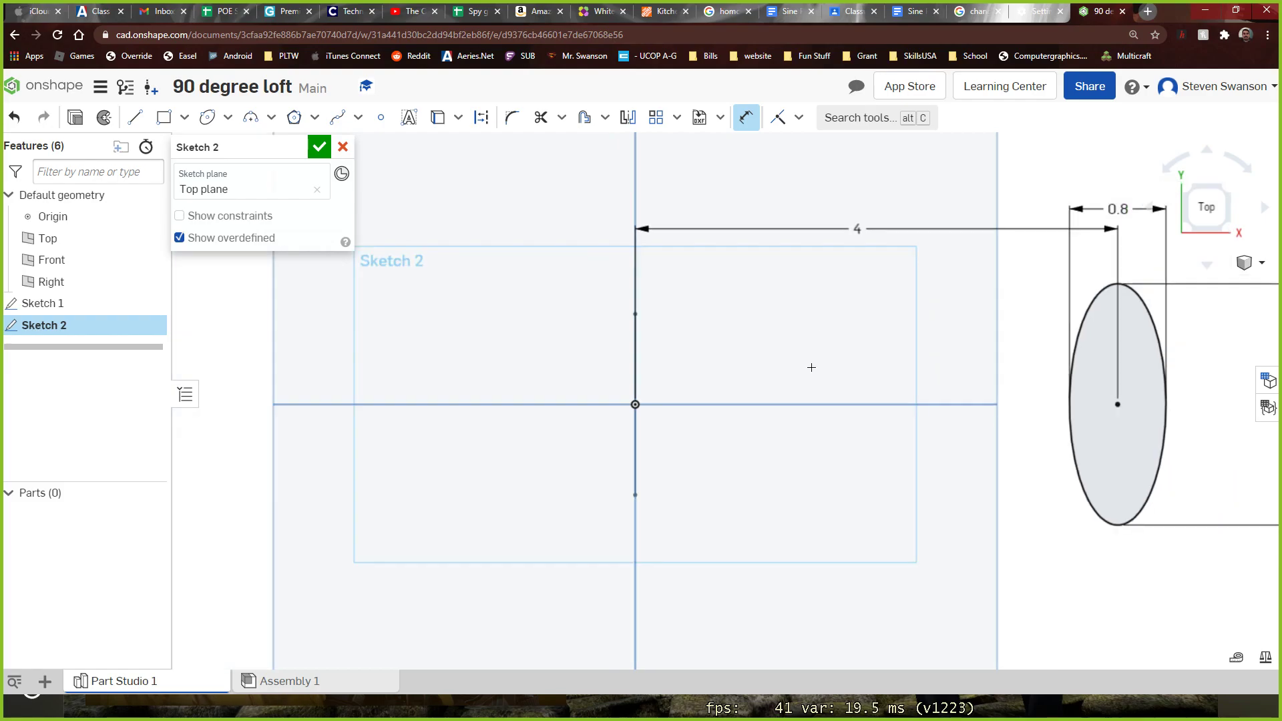
{"action": "left_click", "coordinate": [319, 148]}
{"action": "mouse_move", "coordinate": [444, 326]}
{"action": "right_mouse_down"}
{"action": "mouse_move", "coordinate": [432, 309]}
{"action": "mouse_move", "coordinate": [445, 312]}
{"action": "right_mouse_up"}
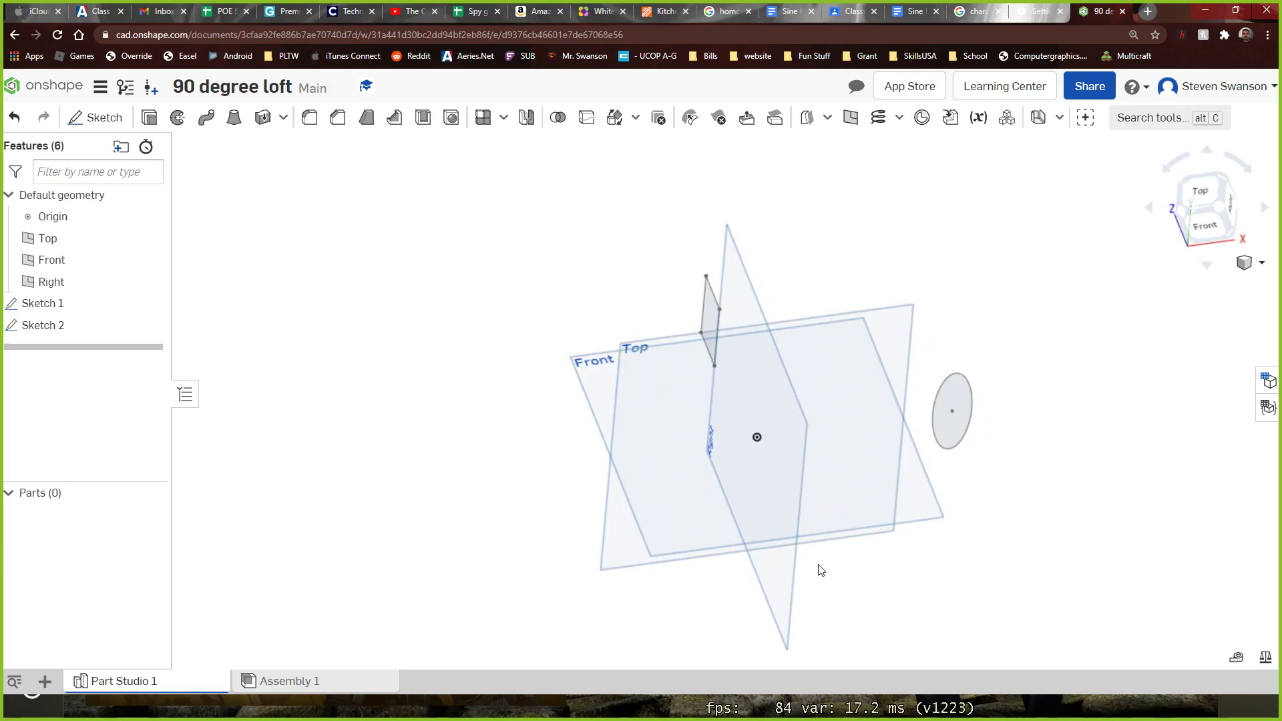
{"action": "mouse_move", "coordinate": [887, 612]}
{"action": "right_mouse_down"}
{"action": "mouse_move", "coordinate": [915, 604]}
{"action": "mouse_move", "coordinate": [915, 577]}
{"action": "right_mouse_up"}
{"action": "mouse_move", "coordinate": [844, 265]}
{"action": "right_mouse_down"}
{"action": "mouse_move", "coordinate": [884, 332]}
{"action": "mouse_move", "coordinate": [828, 344]}
{"action": "right_mouse_up"}
{"action": "scroll", "coordinate": [701, 329], "scroll_direction": "up", "scroll_amount": 5}
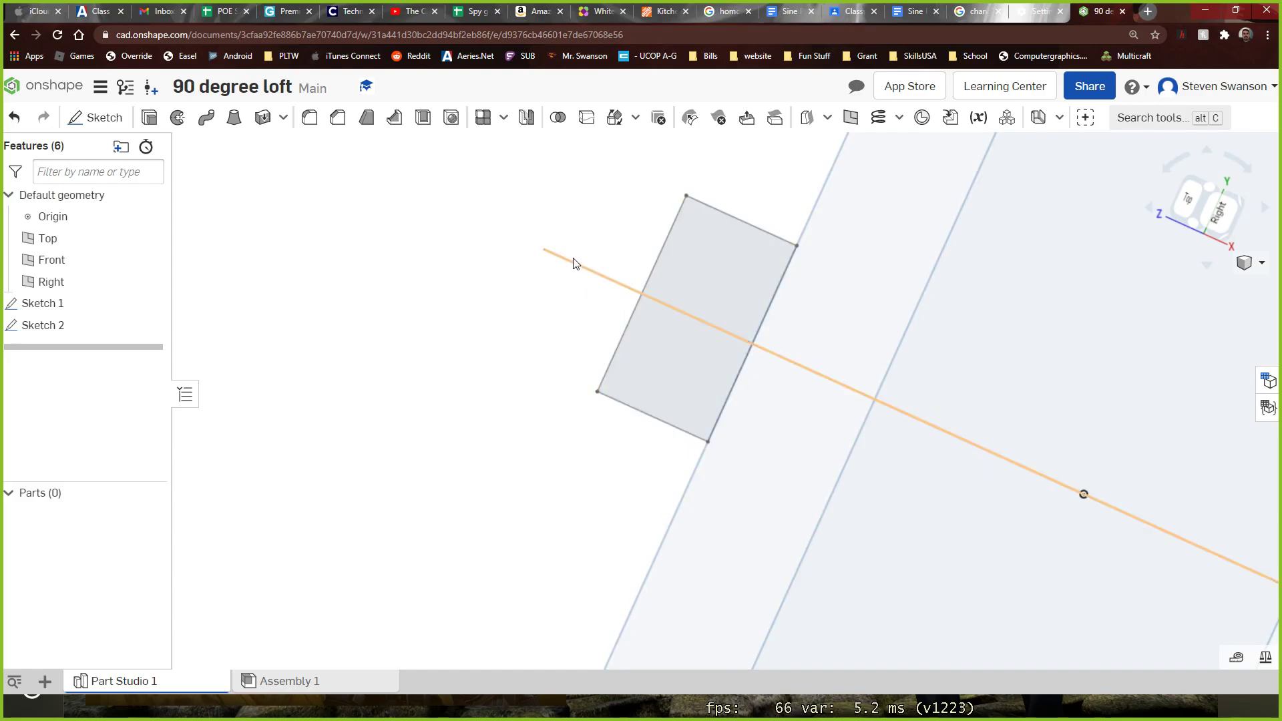
{"action": "mouse_move", "coordinate": [501, 341]}
{"action": "right_mouse_down"}
{"action": "mouse_move", "coordinate": [512, 371]}
{"action": "mouse_move", "coordinate": [515, 321]}
{"action": "right_mouse_up"}
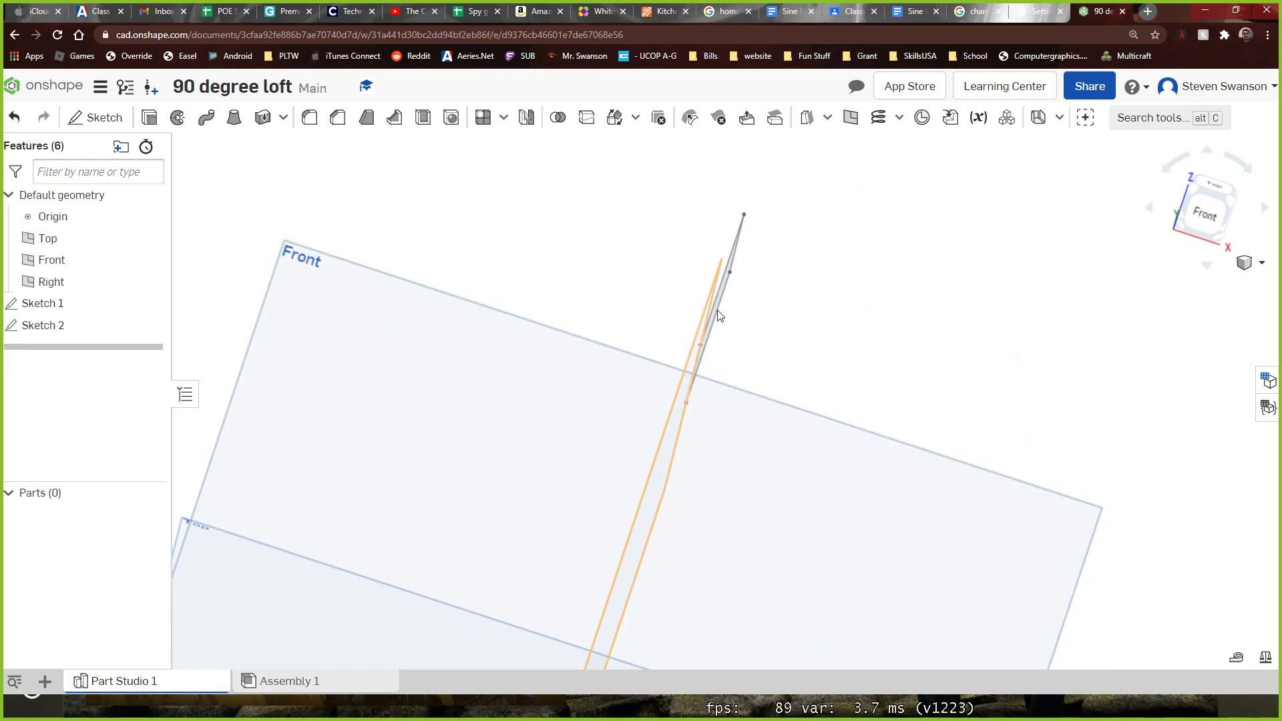
{"action": "scroll", "coordinate": [928, 264], "scroll_direction": "down", "scroll_amount": 5}
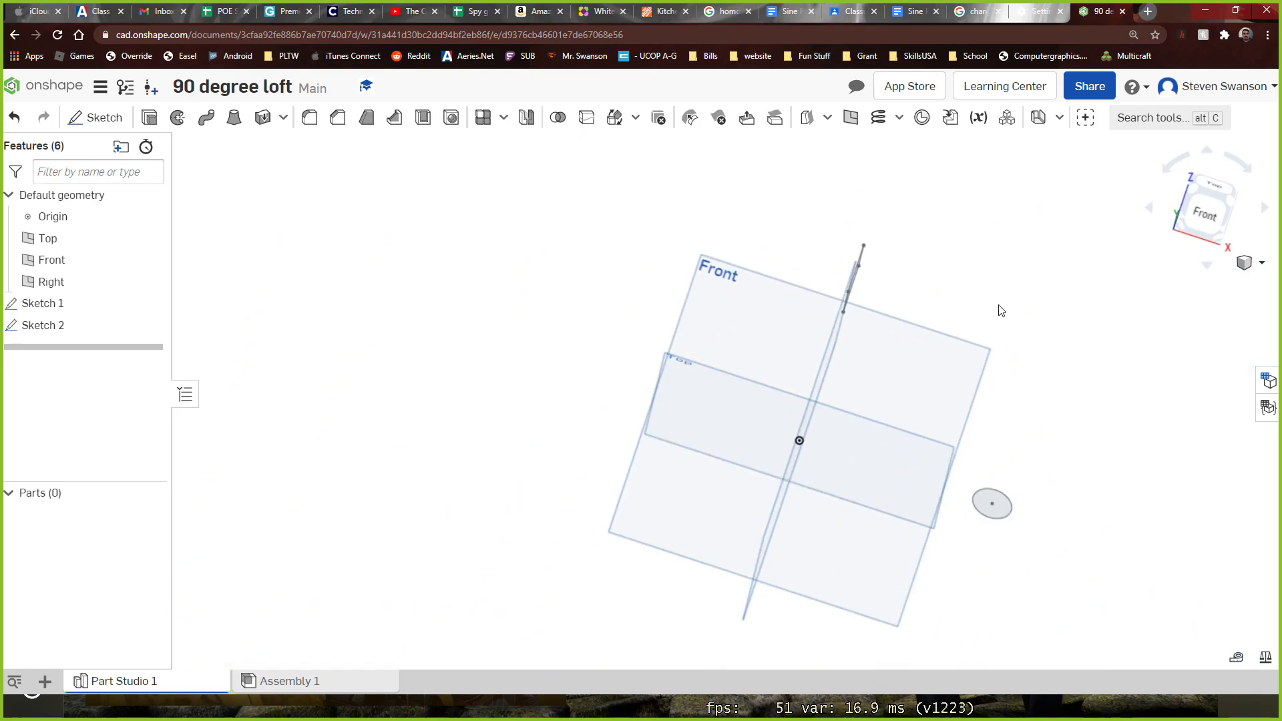
Start a new sketch on the Front plane and view that plane straight on
{"action": "left_click", "coordinate": [93, 117]}
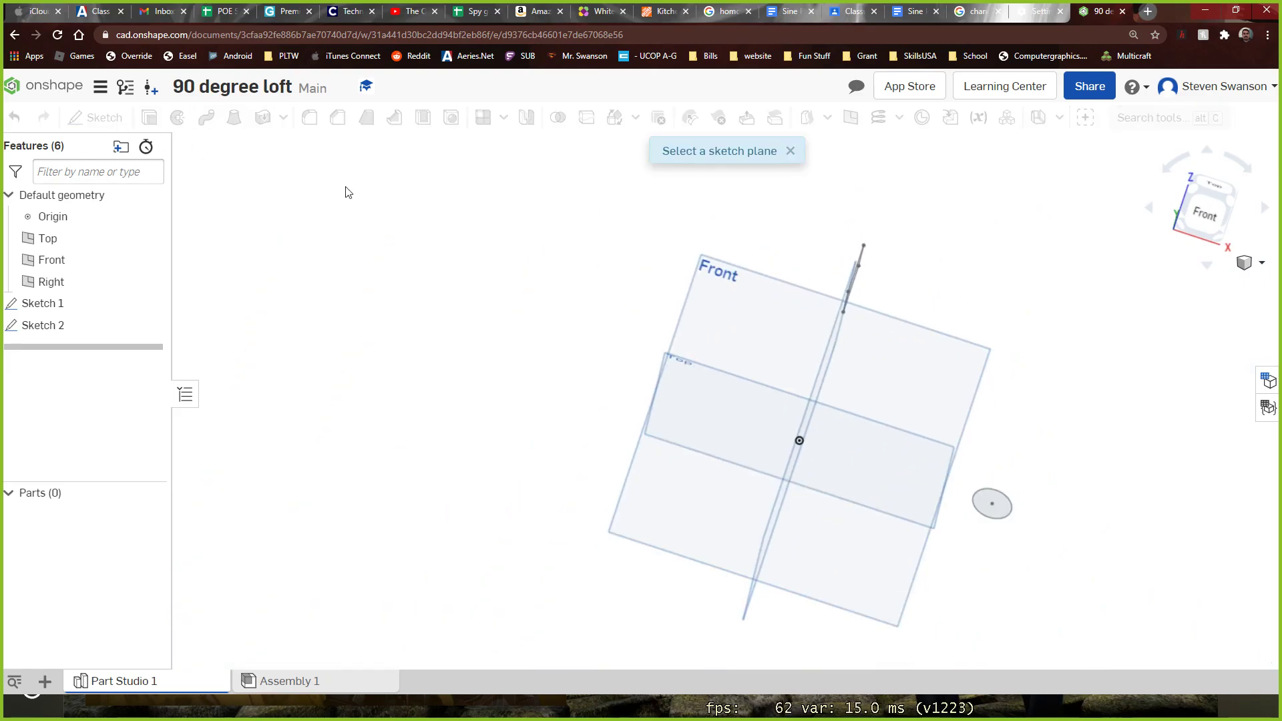
{"action": "left_click", "coordinate": [723, 272]}
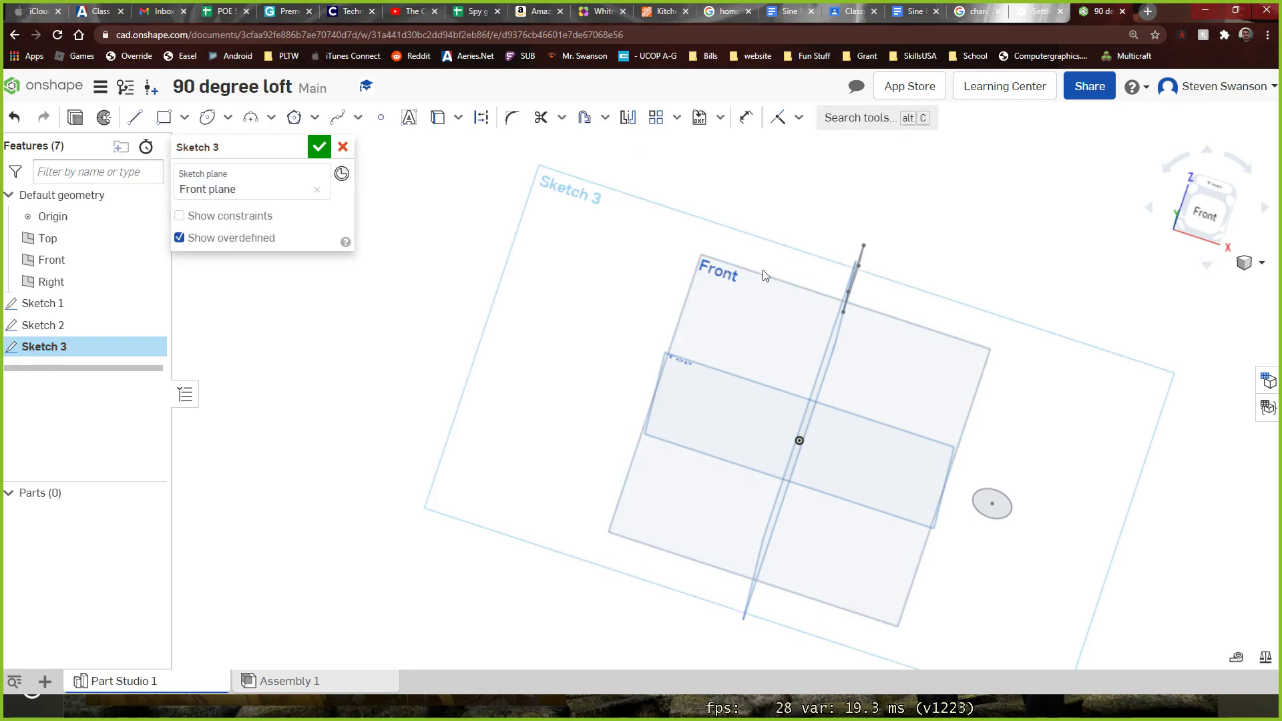
{"action": "left_click", "coordinate": [1199, 213]}
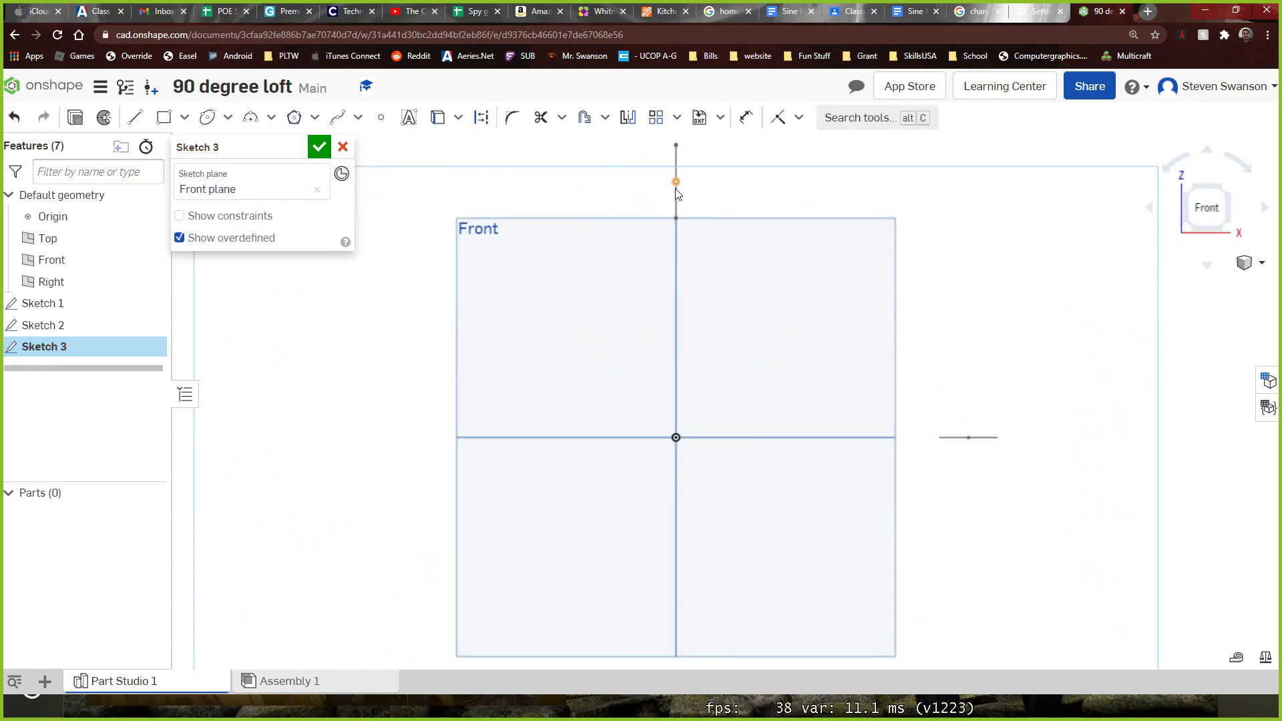
{"action": "scroll", "coordinate": [671, 190], "scroll_direction": "up", "scroll_amount": 1}
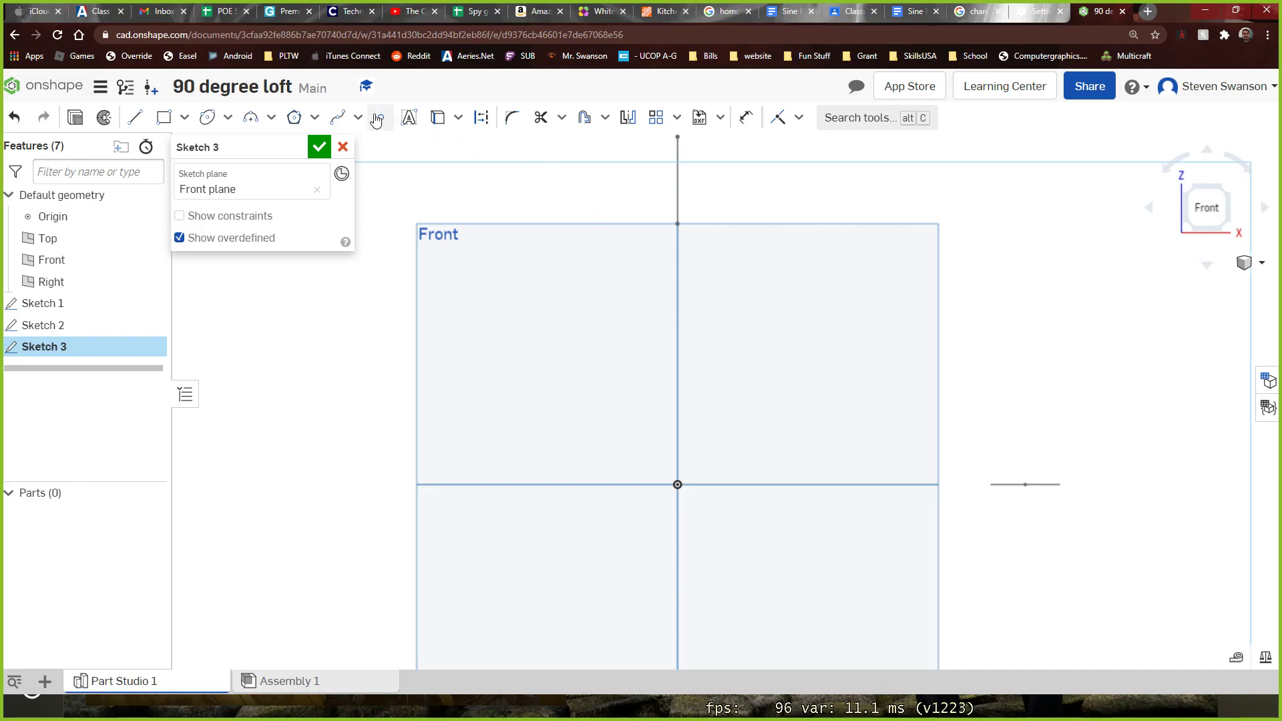
Draw a curved spline from the ellipse's centre up through three intermediate points to the middle of the rectangle's edge-on line
{"action": "left_click", "coordinate": [338, 120]}
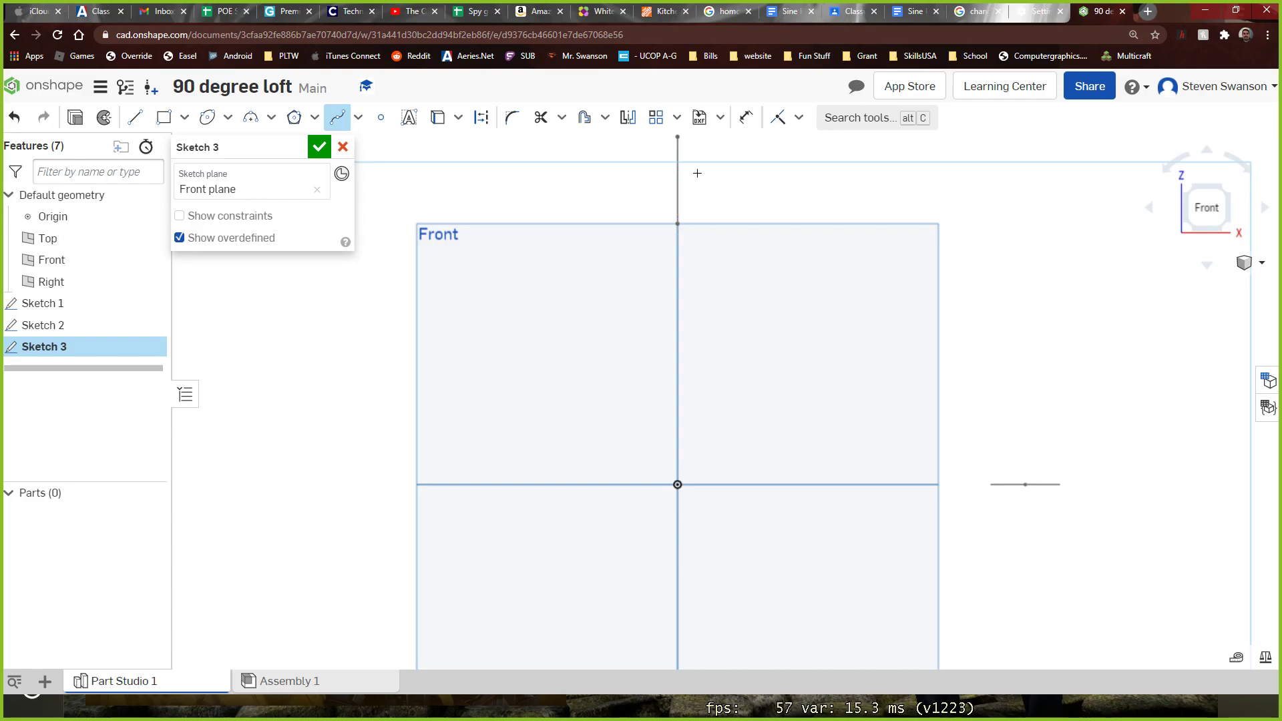
{"action": "scroll", "coordinate": [697, 173], "scroll_direction": "up", "scroll_amount": 3}
{"action": "scroll", "coordinate": [664, 166], "scroll_direction": "down", "scroll_amount": 4}
{"action": "scroll", "coordinate": [675, 172], "scroll_direction": "up", "scroll_amount": 4}
{"action": "scroll", "coordinate": [654, 184], "scroll_direction": "down", "scroll_amount": 3}
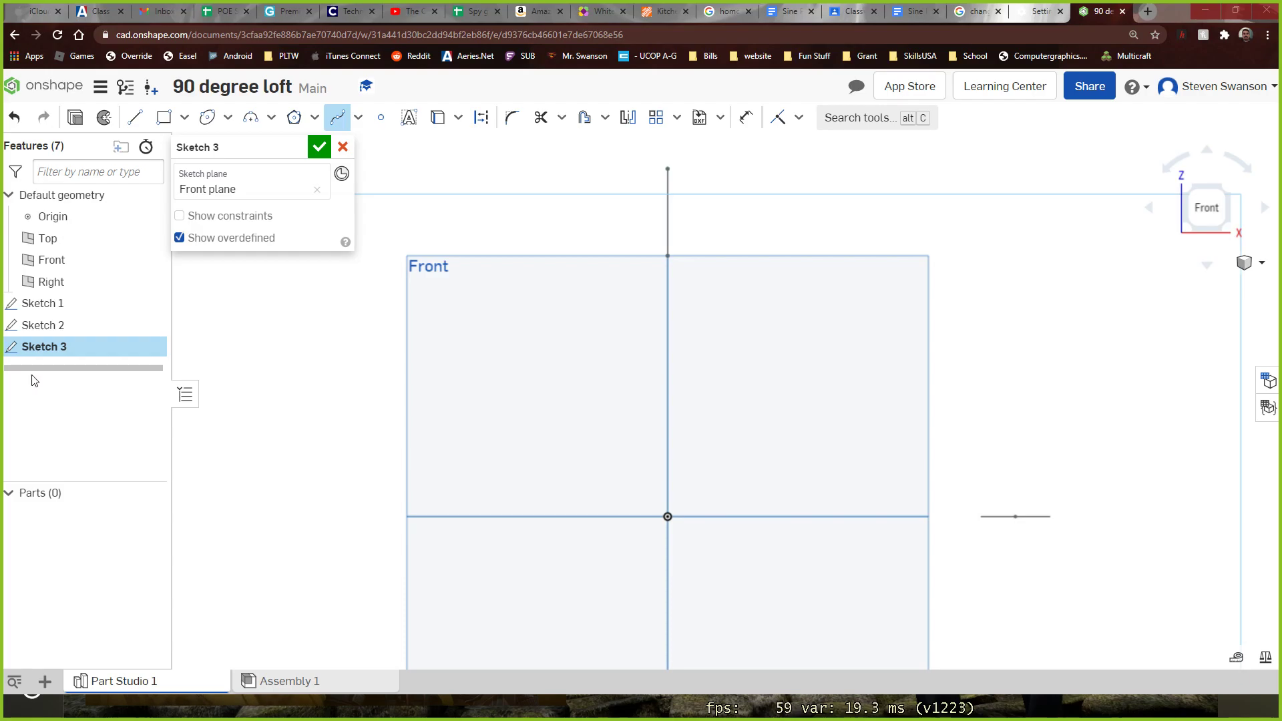
{"action": "scroll", "coordinate": [658, 200], "scroll_direction": "up", "scroll_amount": 3}
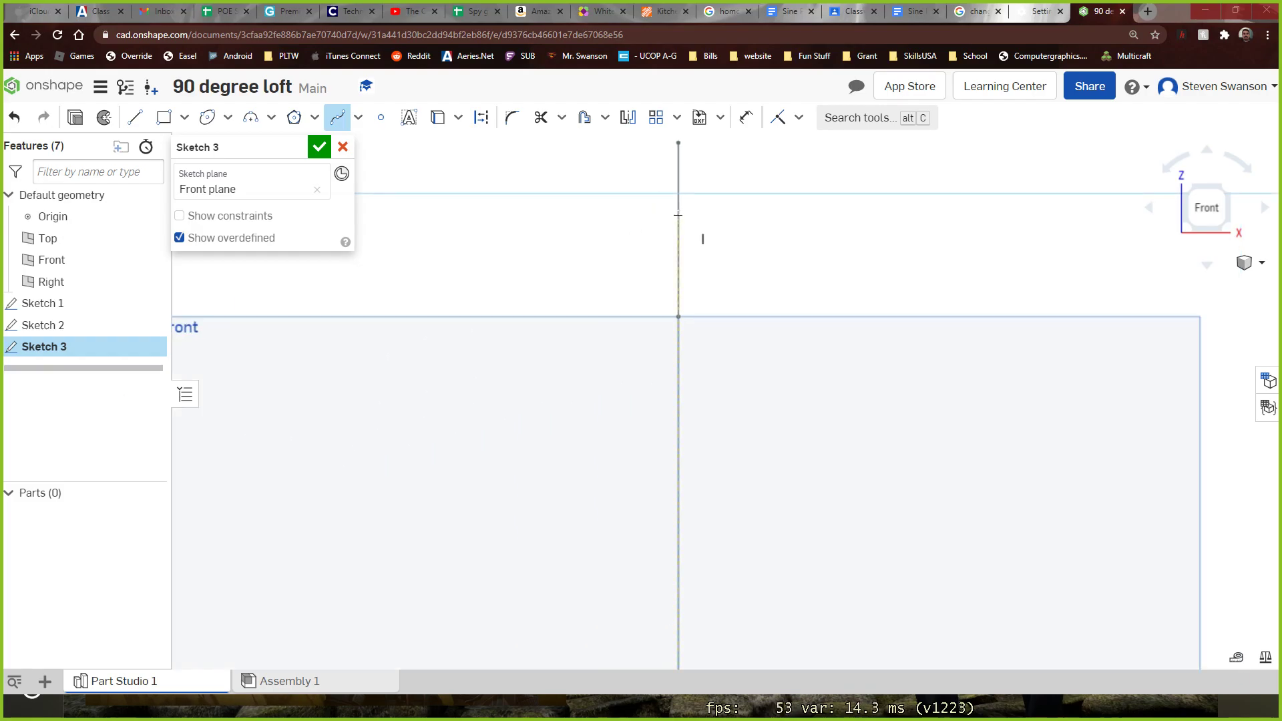
{"action": "scroll", "coordinate": [679, 215], "scroll_direction": "down", "scroll_amount": 3}
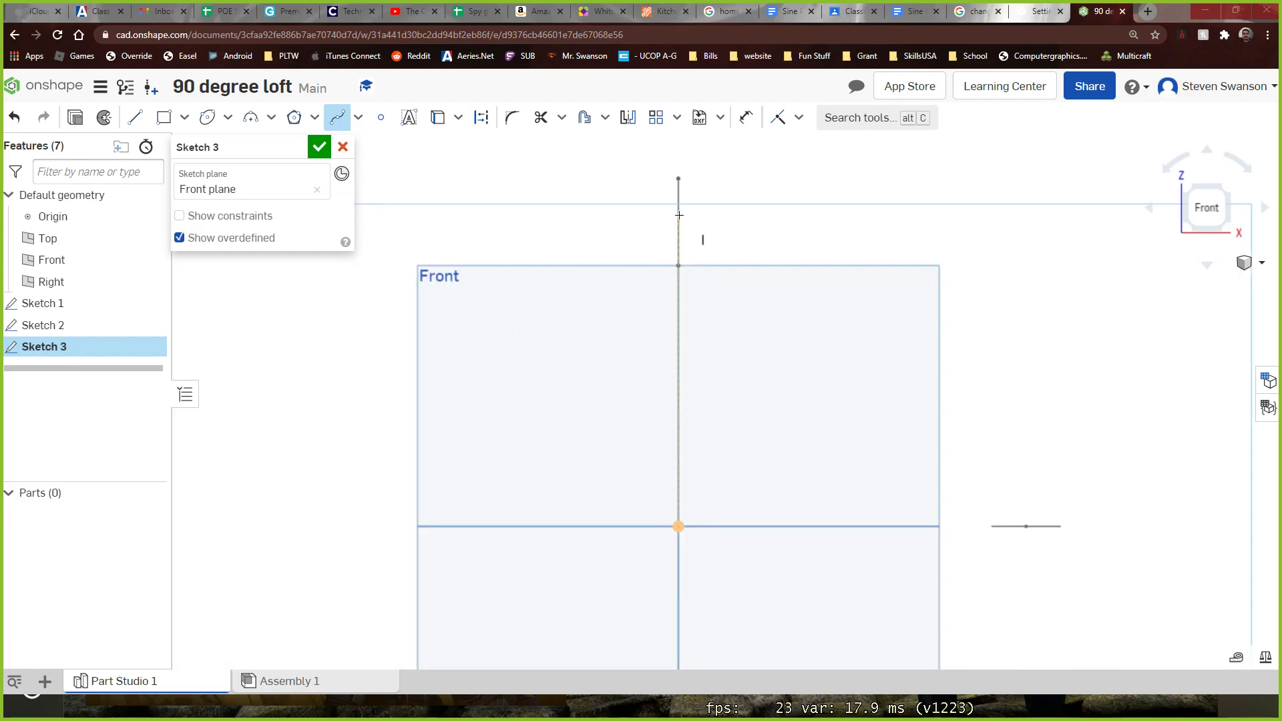
{"action": "left_click", "coordinate": [1025, 527]}
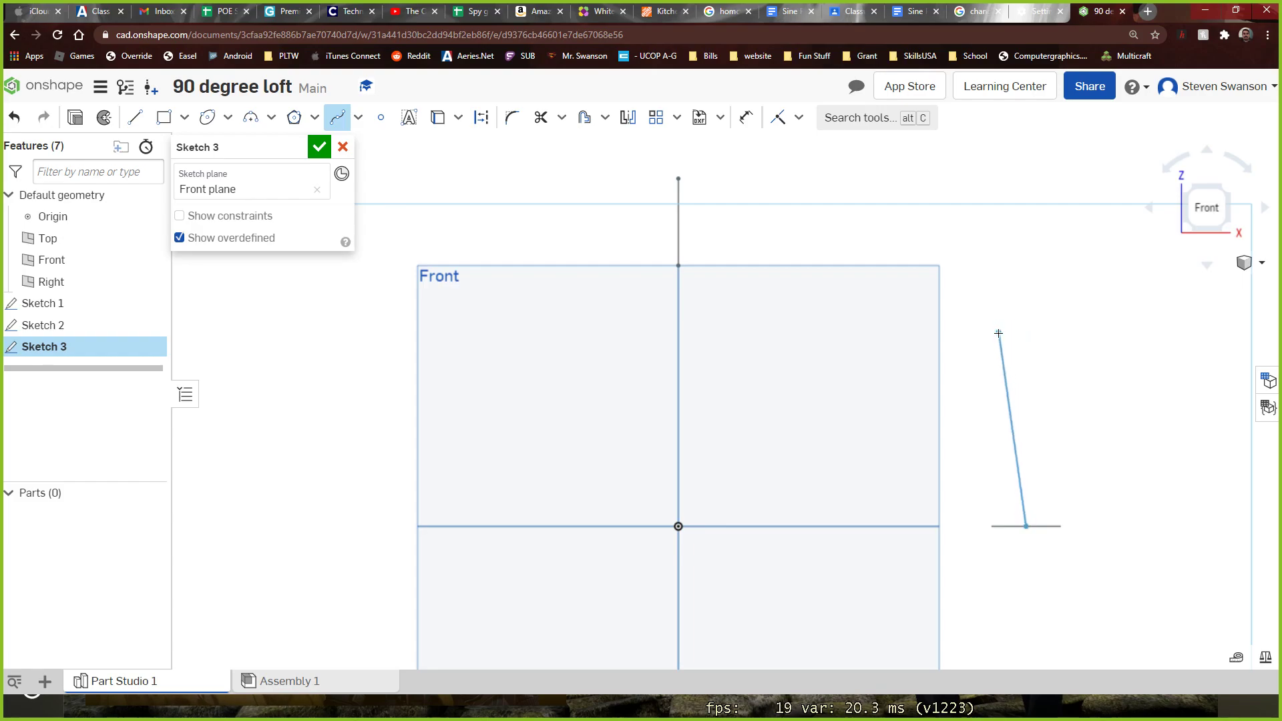
{"action": "left_click", "coordinate": [1027, 332]}
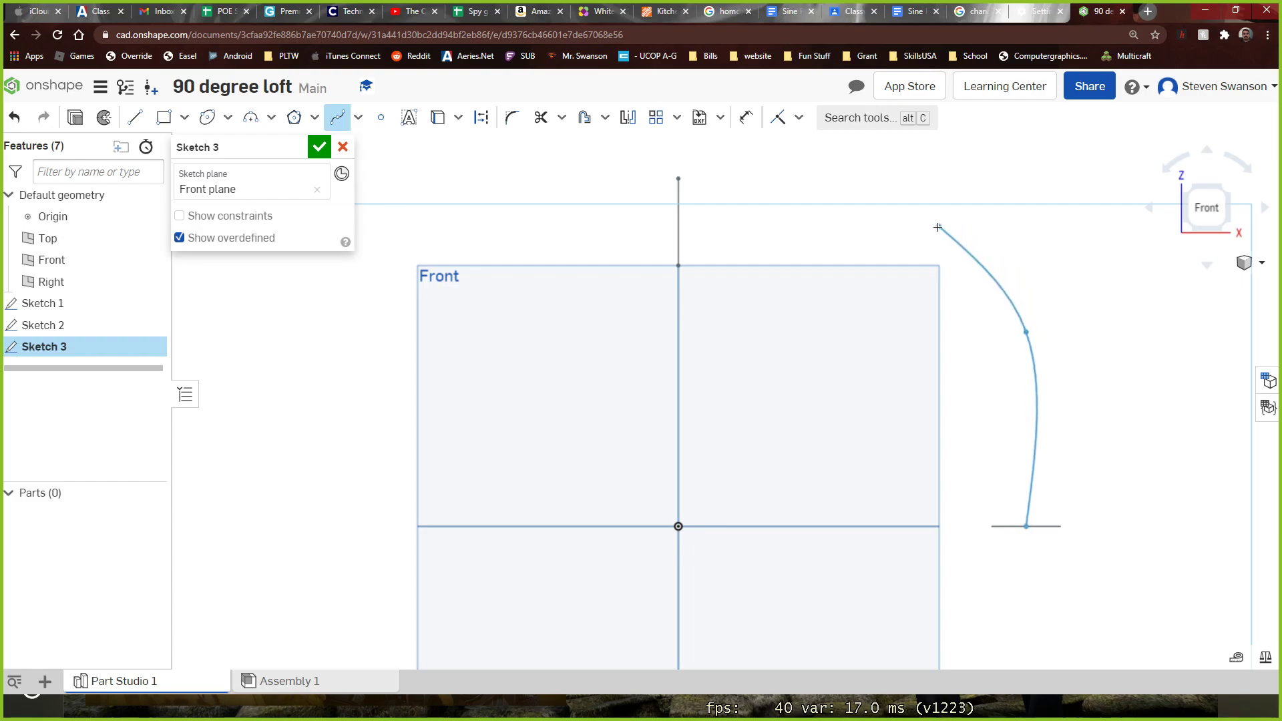
{"action": "left_click", "coordinate": [976, 242]}
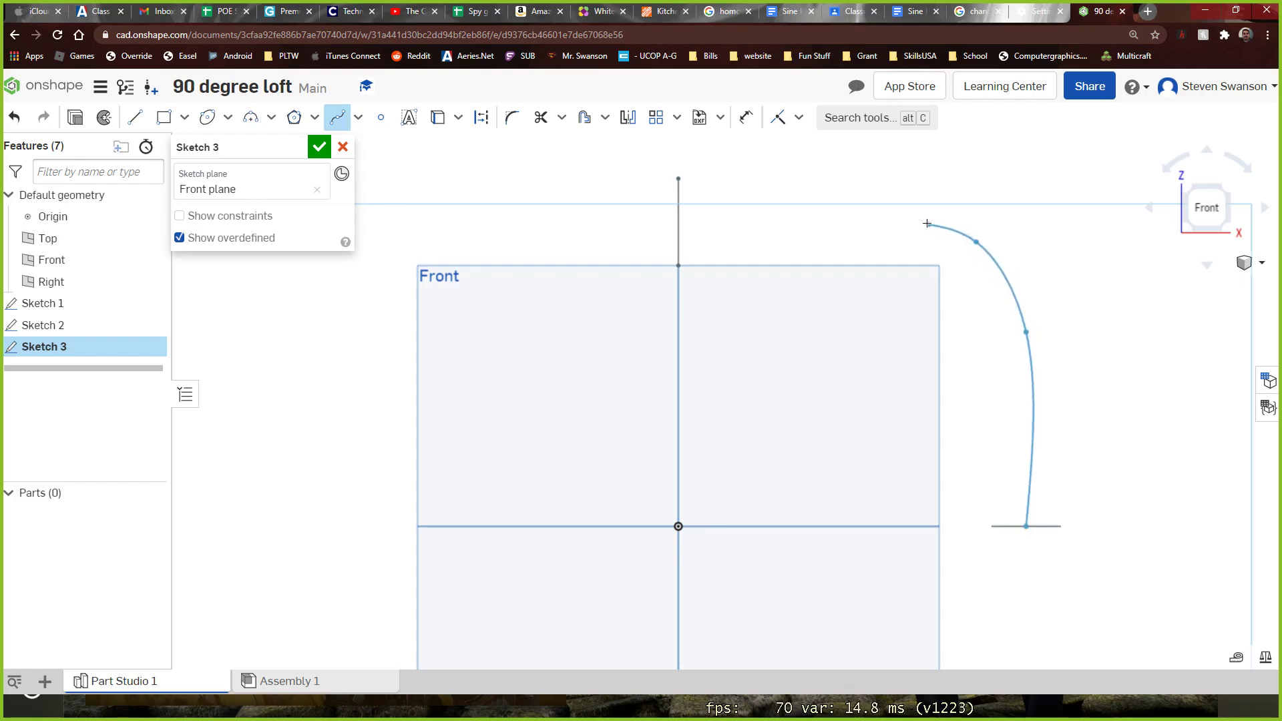
{"action": "left_click", "coordinate": [853, 217]}
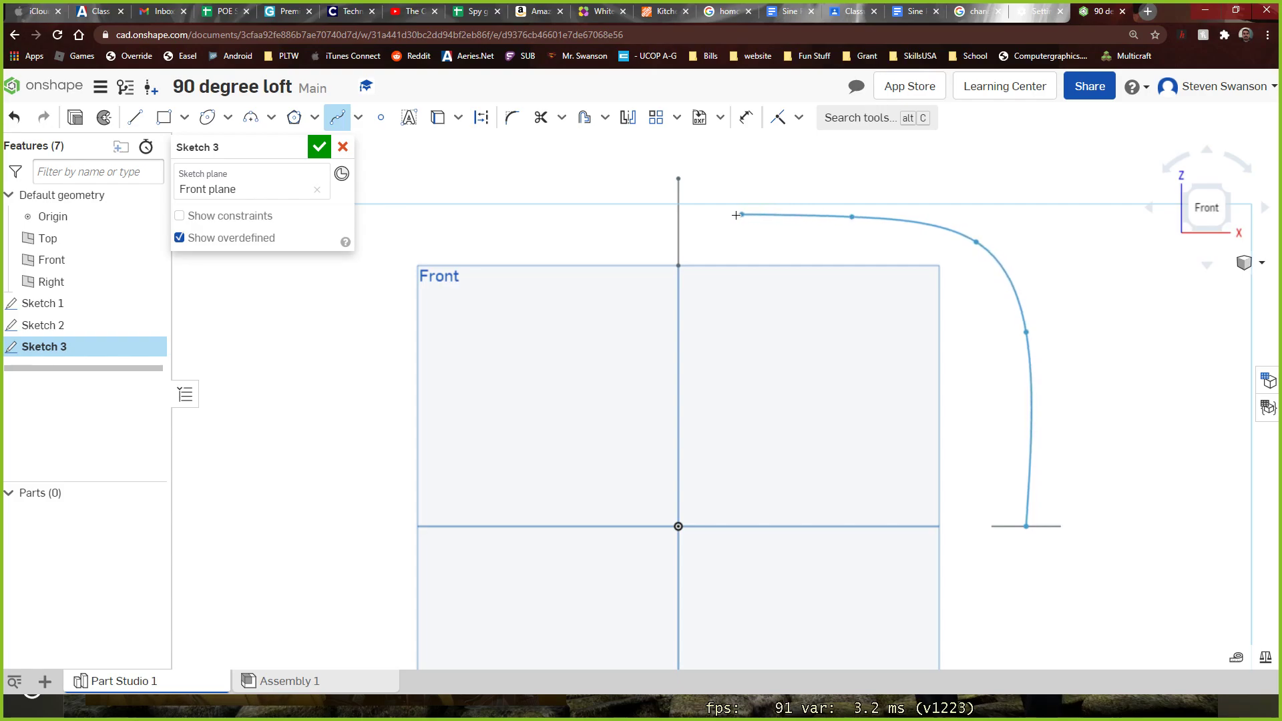
{"action": "double_click", "coordinate": [678, 221]}
Finish the spline sketch and check in 3D how the curve connects the two profiles
{"action": "mouse_move", "coordinate": [1120, 259]}
{"action": "right_mouse_down"}
{"action": "mouse_move", "coordinate": [1124, 295]}
{"action": "mouse_move", "coordinate": [1090, 354]}
{"action": "mouse_move", "coordinate": [1100, 399]}
{"action": "mouse_move", "coordinate": [1033, 311]}
{"action": "mouse_move", "coordinate": [1062, 309]}
{"action": "mouse_move", "coordinate": [704, 289]}
{"action": "right_mouse_up"}
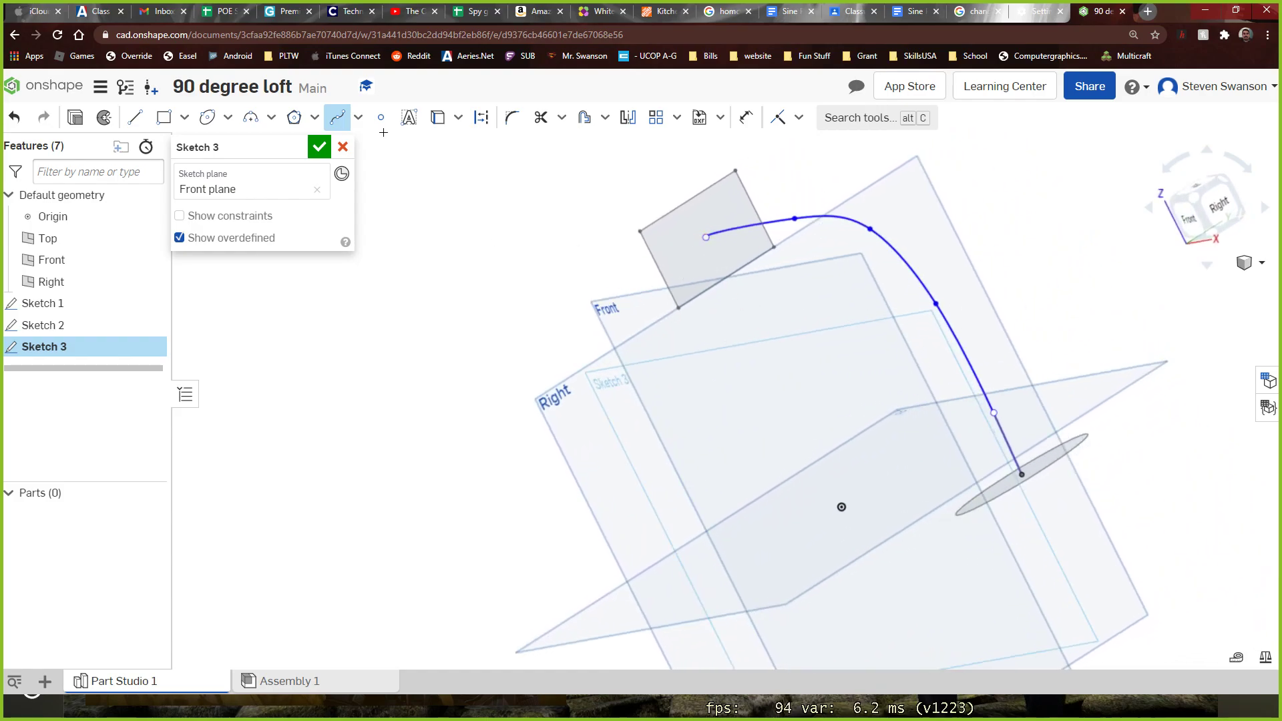
{"action": "left_click", "coordinate": [319, 147]}
{"action": "right_click_drag", "start_coordinate": [382, 230], "coordinate": [412, 227]}
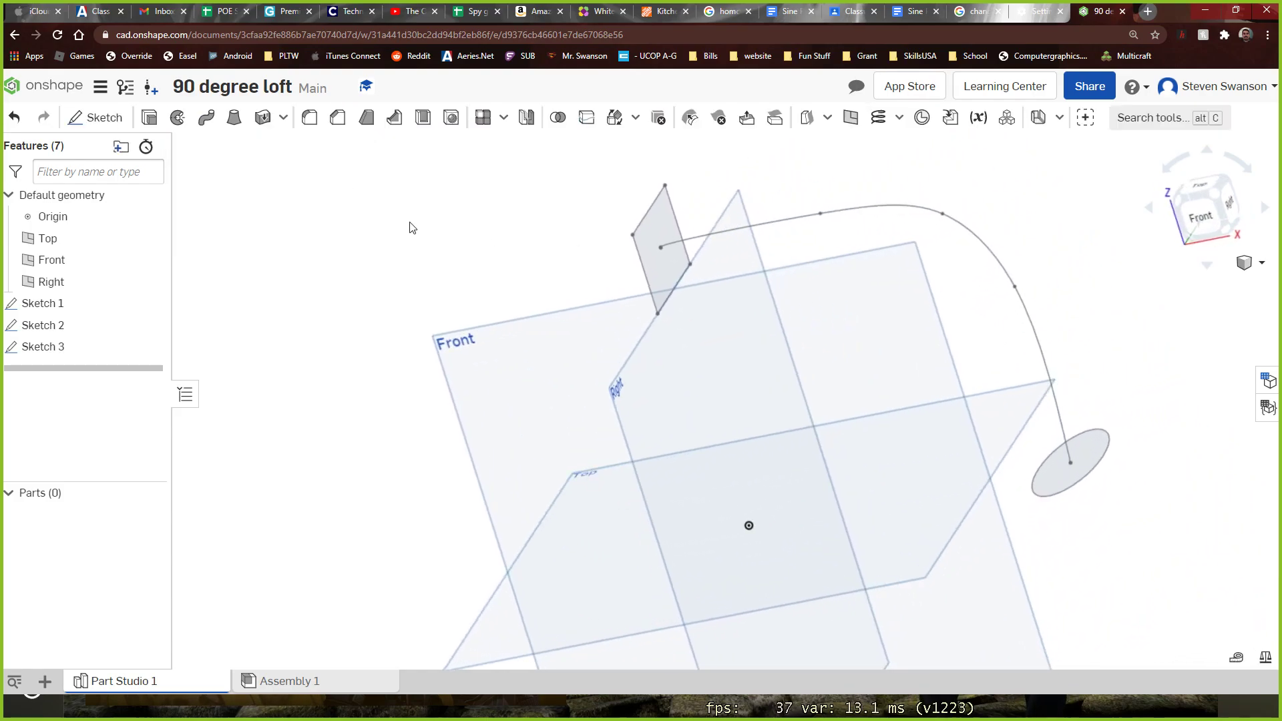
Try a new solid loft from the rectangle profile to the ellipse profile and inspect its preview
{"action": "left_click", "coordinate": [234, 118]}
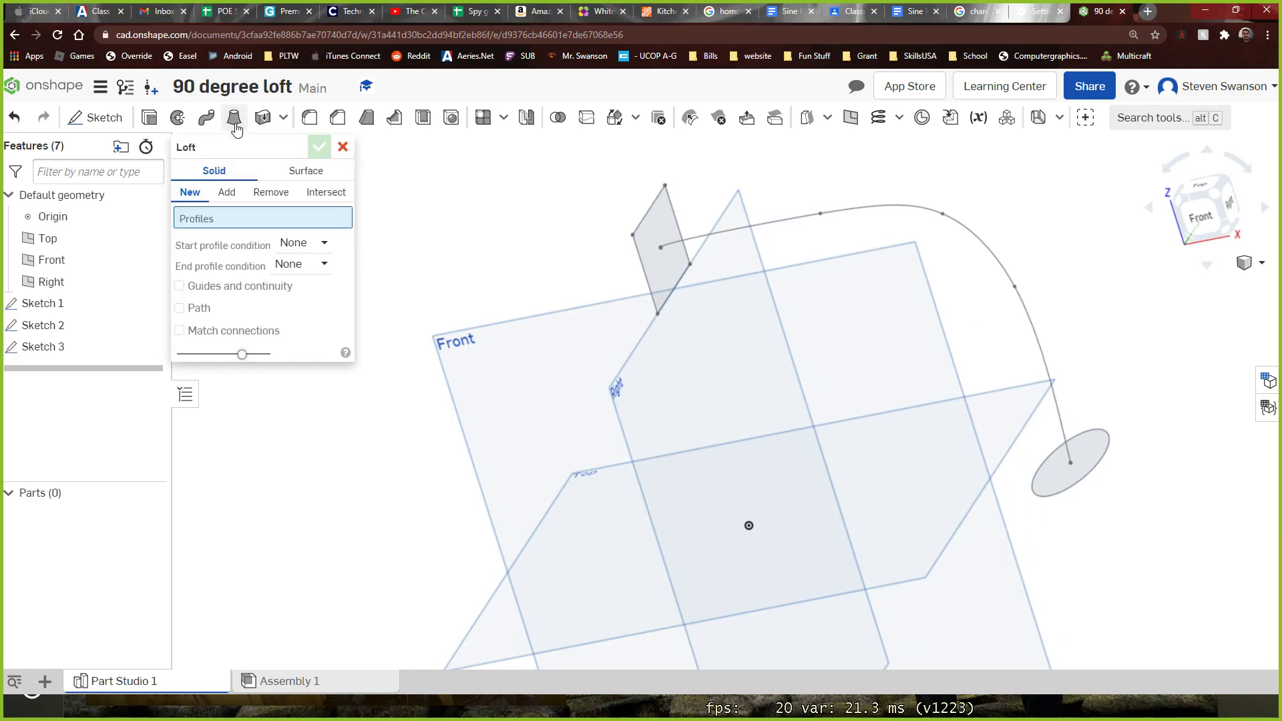
{"action": "left_click", "coordinate": [647, 258]}
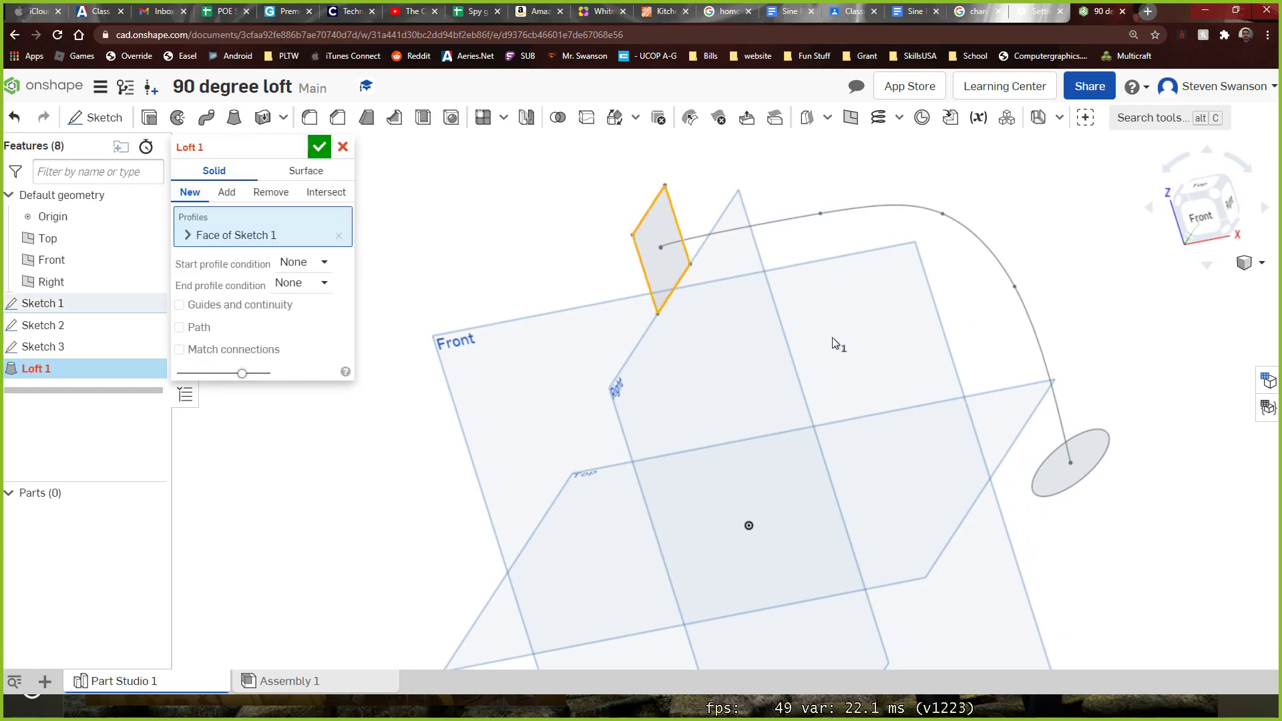
{"action": "left_click", "coordinate": [1056, 475]}
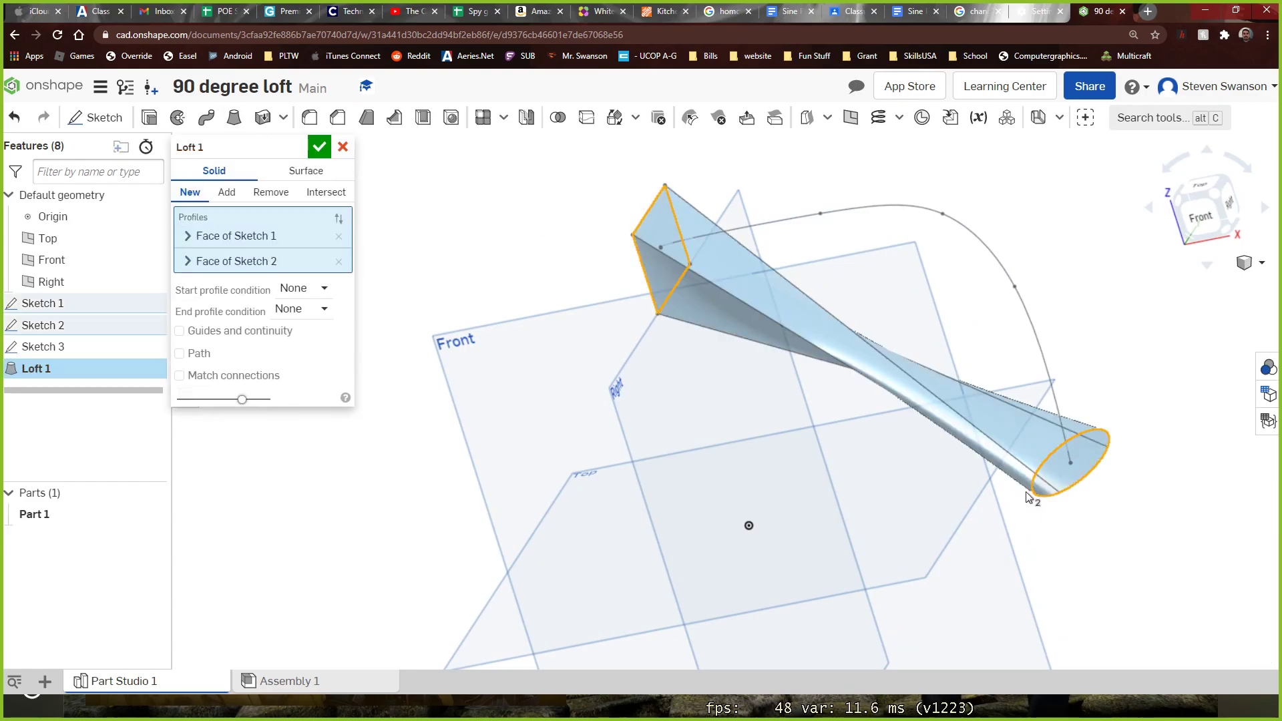
{"action": "right_click_drag", "start_coordinate": [1082, 575], "coordinate": [1114, 614]}
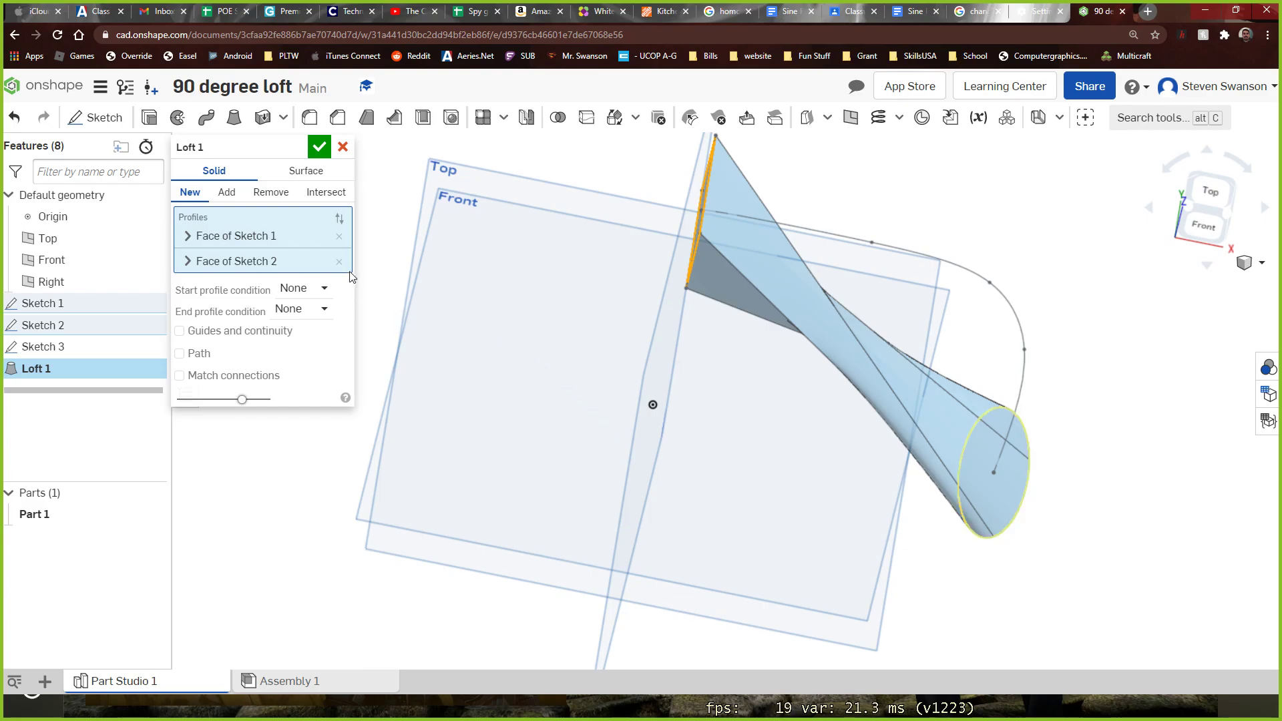
{"action": "mouse_move", "coordinate": [928, 555]}
{"action": "right_mouse_down"}
{"action": "mouse_move", "coordinate": [953, 523]}
{"action": "mouse_move", "coordinate": [942, 538]}
{"action": "right_mouse_up"}
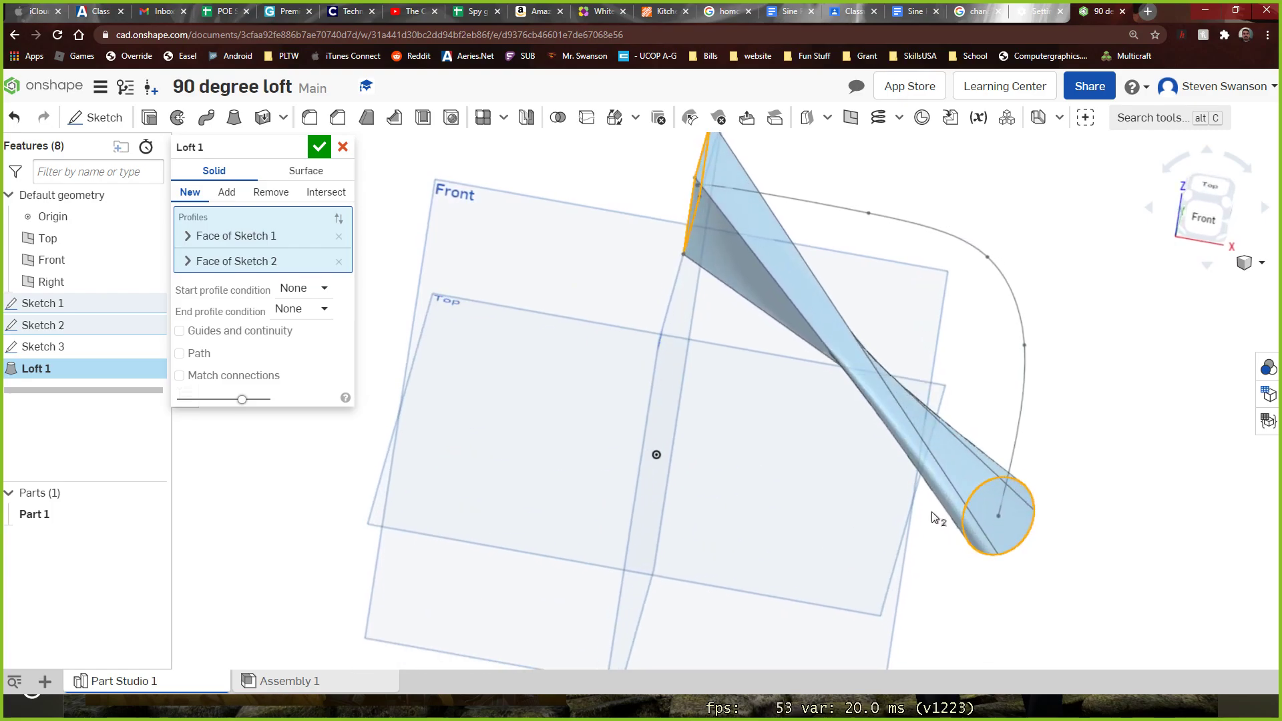
Try to route the loft along the spline by enabling Path, and cancel the loft
{"action": "left_click", "coordinate": [197, 354]}
{"action": "left_click", "coordinate": [899, 218]}
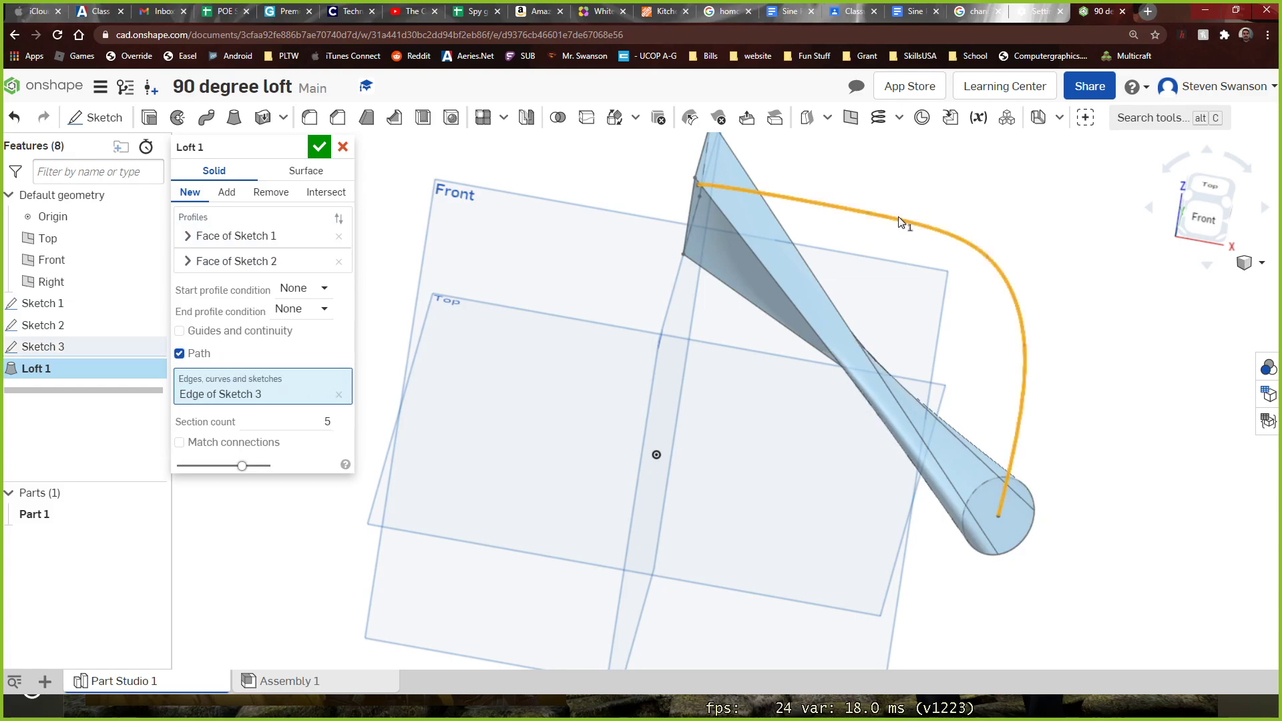
{"action": "right_click_drag", "start_coordinate": [948, 558], "coordinate": [920, 551]}
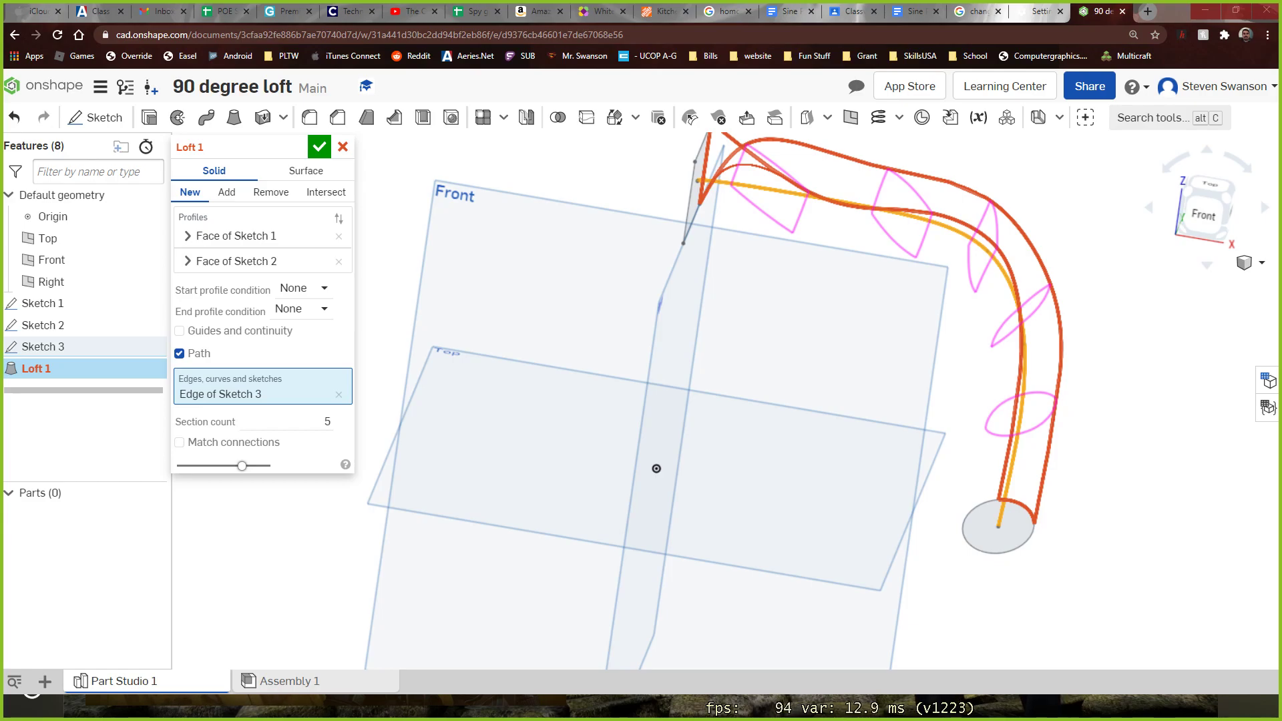
{"action": "scroll", "coordinate": [729, 338], "scroll_direction": "down", "scroll_amount": 1}
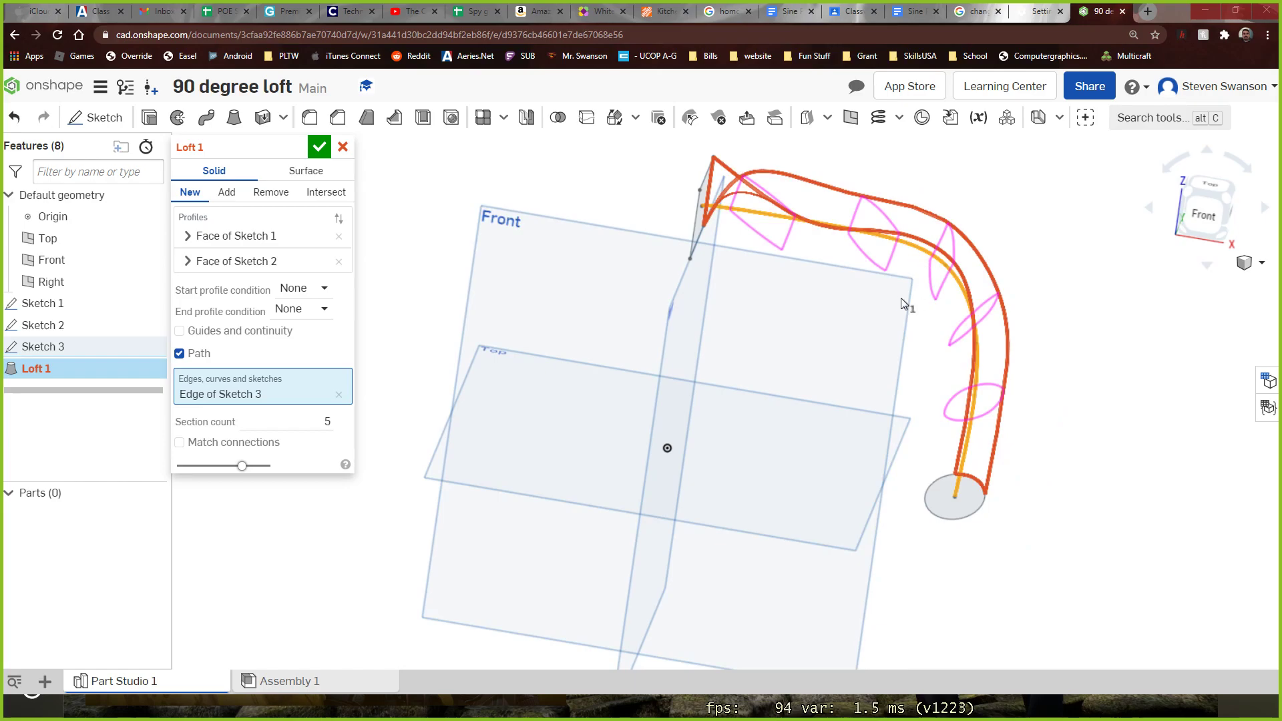
{"action": "left_click", "coordinate": [343, 148]}
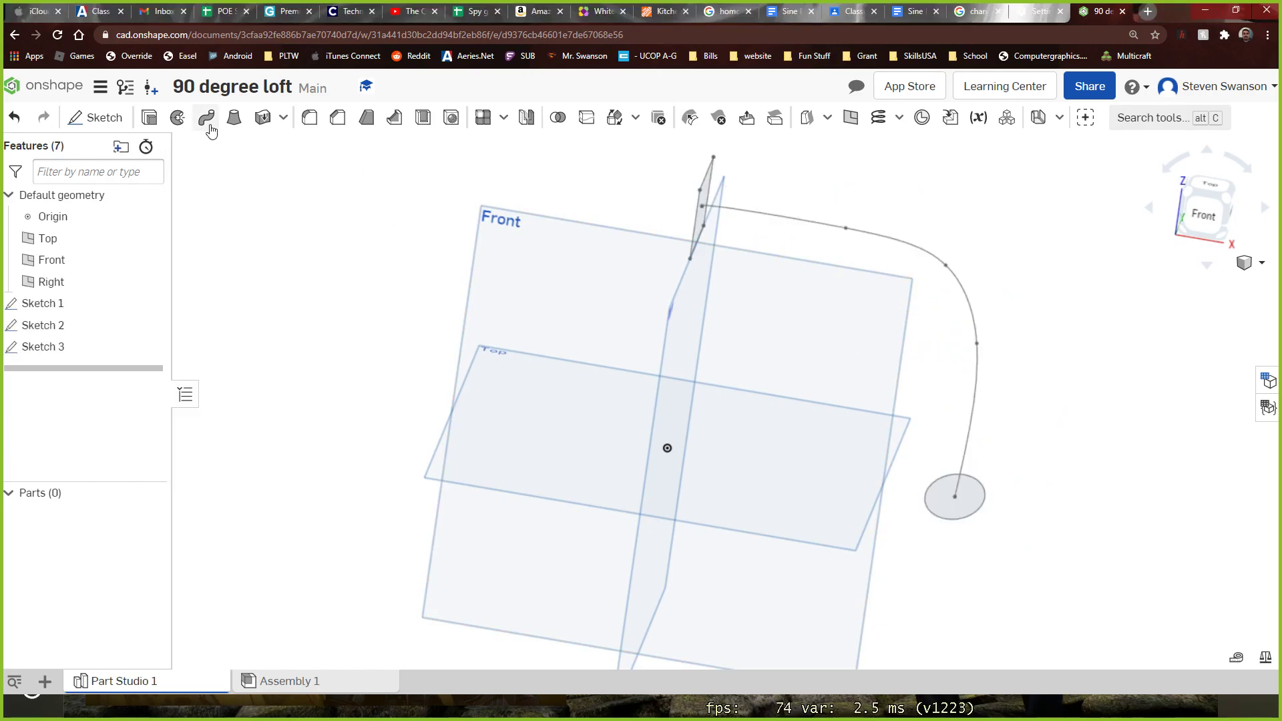
Start the Loft again as a new solid, with the rectangle as the first profile and the ellipse as the second
{"action": "left_click", "coordinate": [234, 118]}
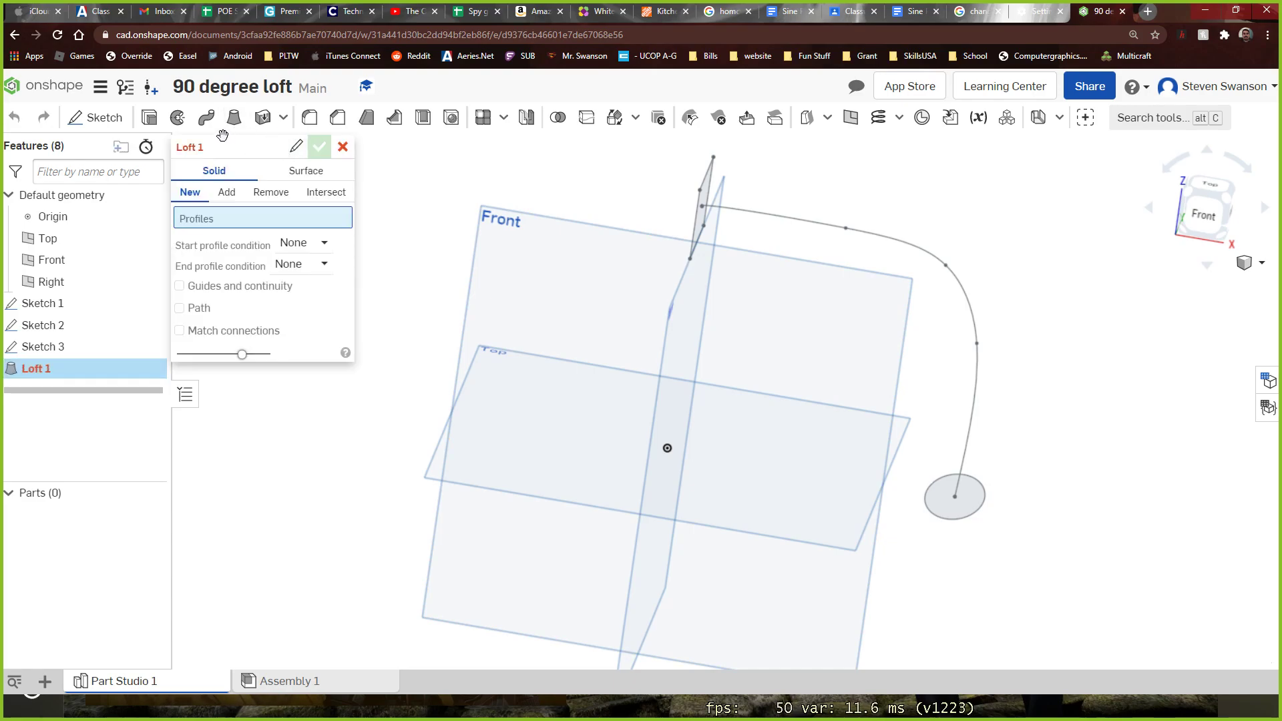
{"action": "right_click_drag", "start_coordinate": [476, 208], "coordinate": [409, 198]}
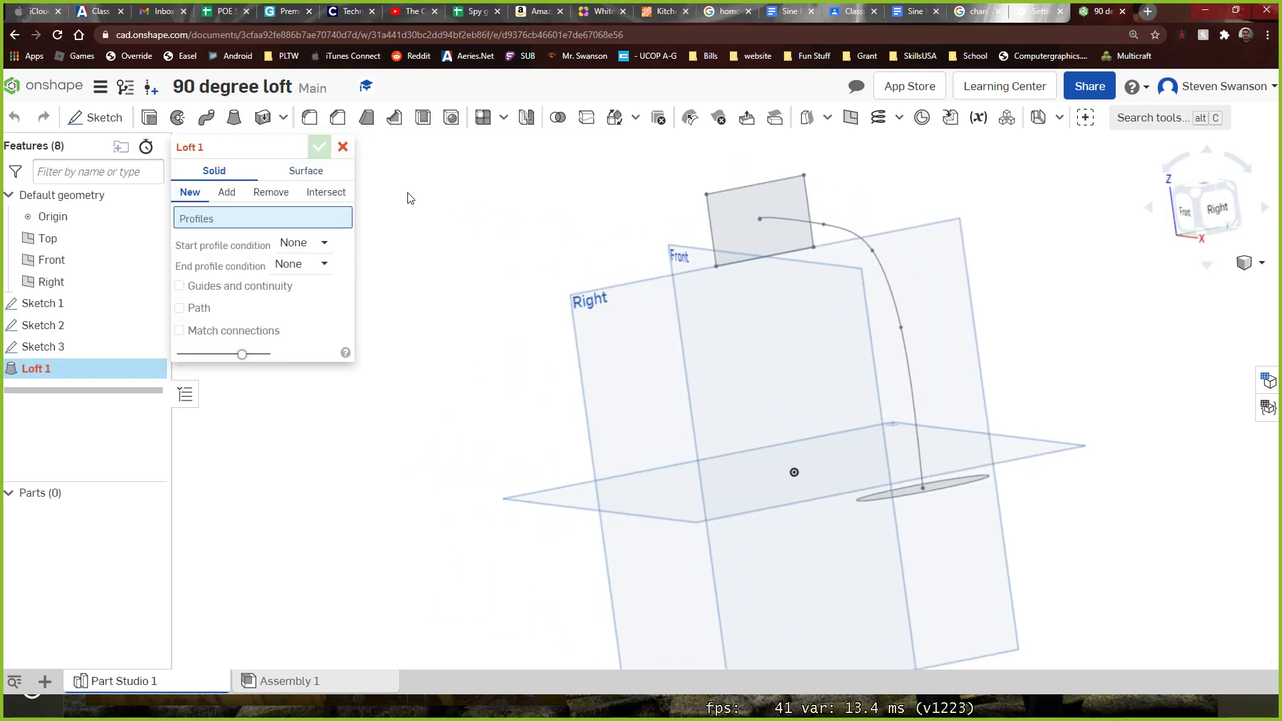
{"action": "left_click", "coordinate": [730, 222]}
{"action": "right_click_drag", "start_coordinate": [1066, 343], "coordinate": [1116, 427]}
{"action": "scroll", "coordinate": [923, 447], "scroll_direction": "up", "scroll_amount": 2}
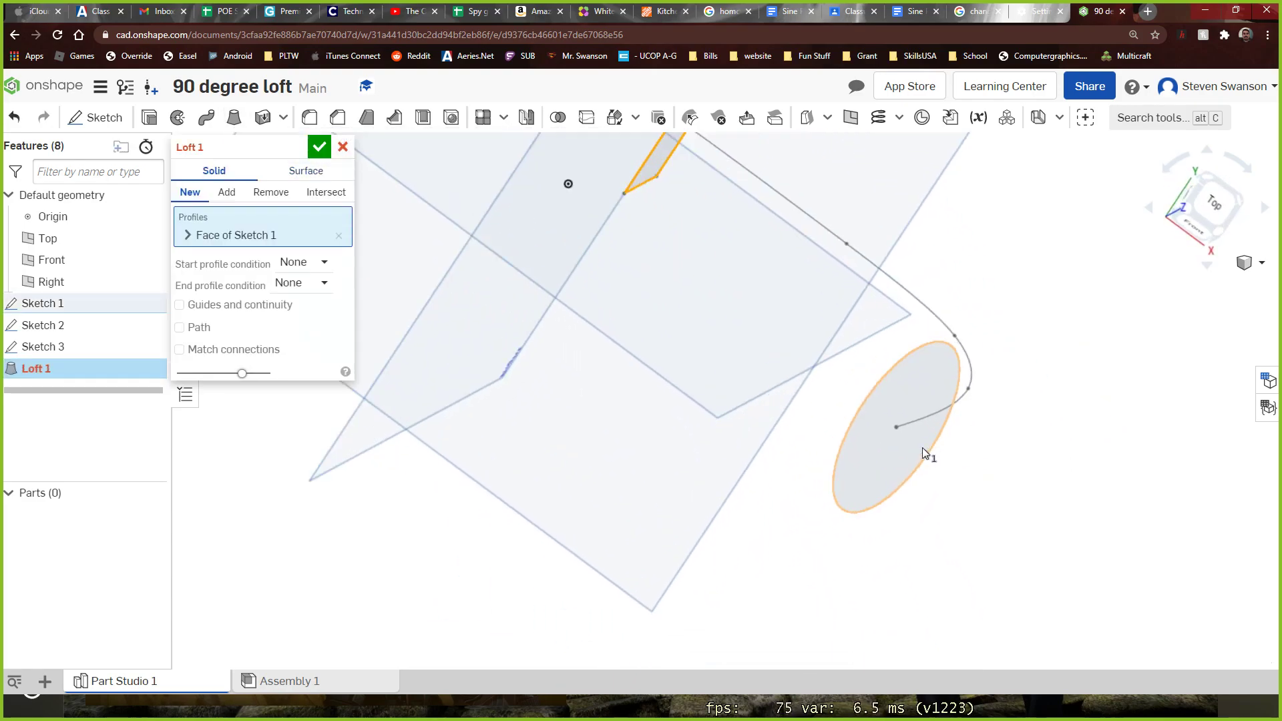
{"action": "left_click", "coordinate": [883, 459]}
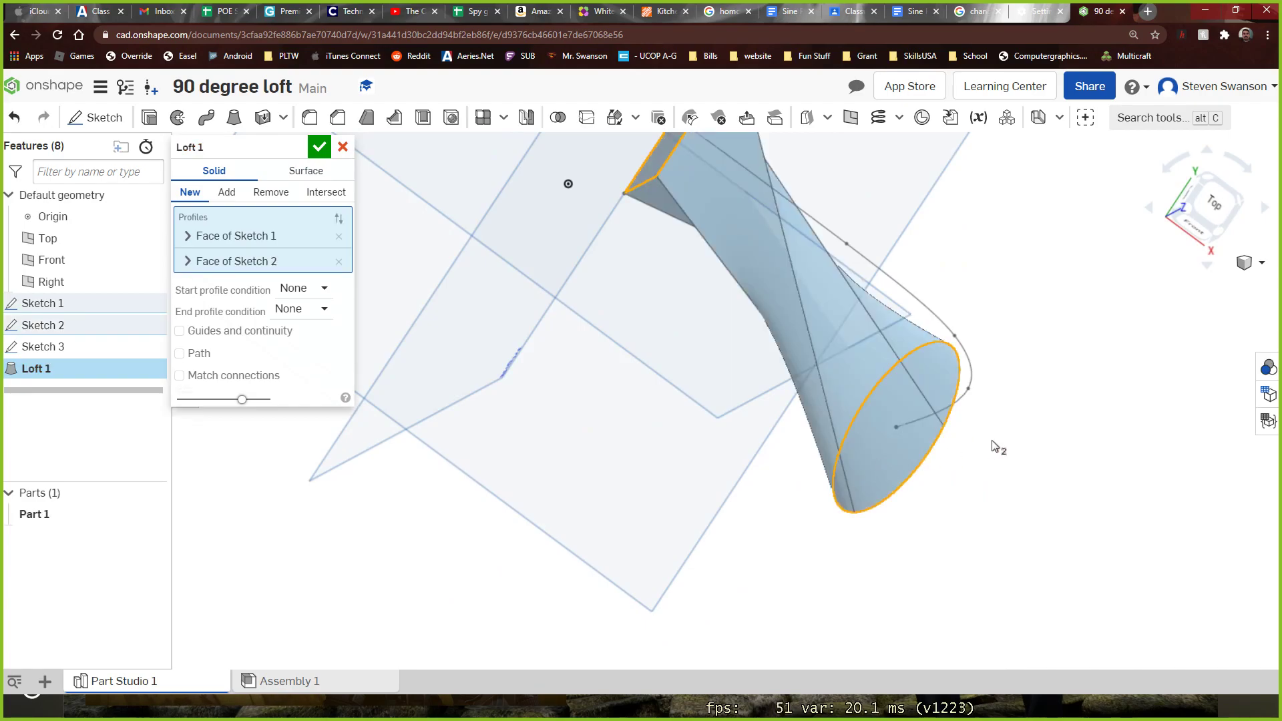
{"action": "right_click_drag", "start_coordinate": [1035, 458], "coordinate": [971, 314]}
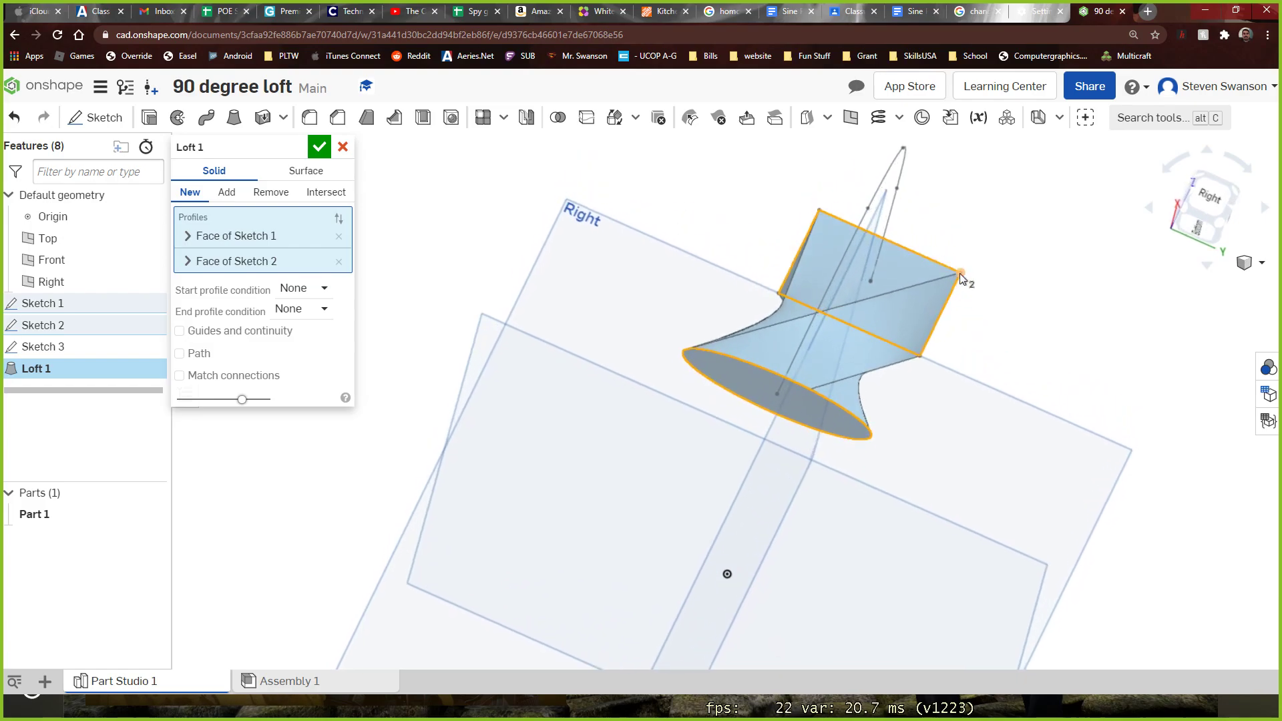
{"action": "right_click_drag", "start_coordinate": [666, 445], "coordinate": [723, 511]}
Try Normal to profile as both the start and end profile condition of the loft and check the preview
{"action": "left_click", "coordinate": [304, 290]}
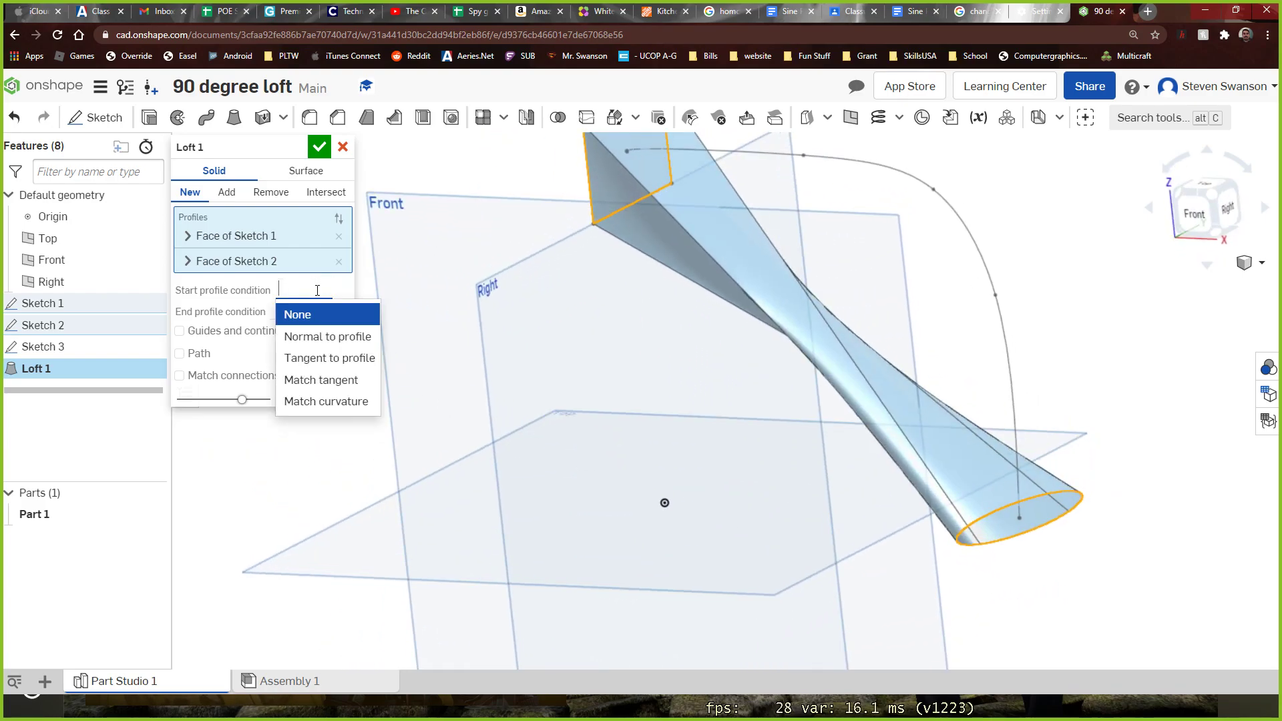
{"action": "left_click", "coordinate": [313, 334]}
{"action": "left_click", "coordinate": [317, 354]}
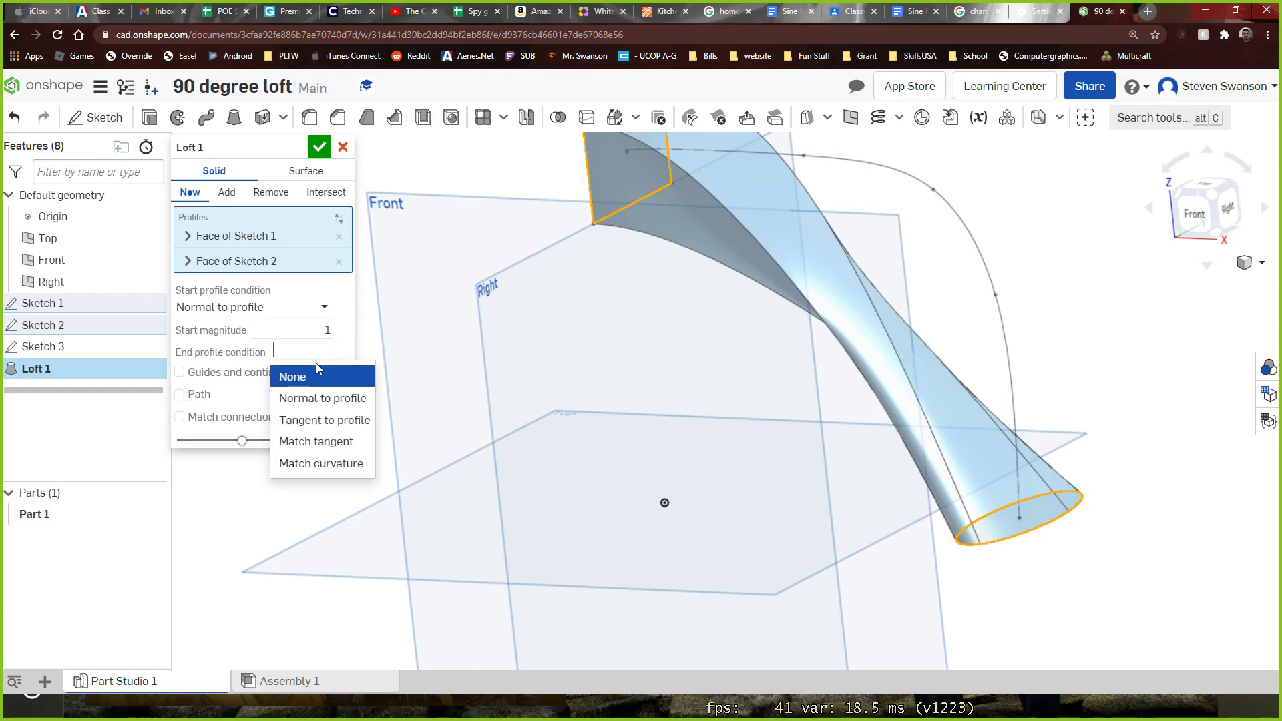
{"action": "left_click", "coordinate": [322, 398]}
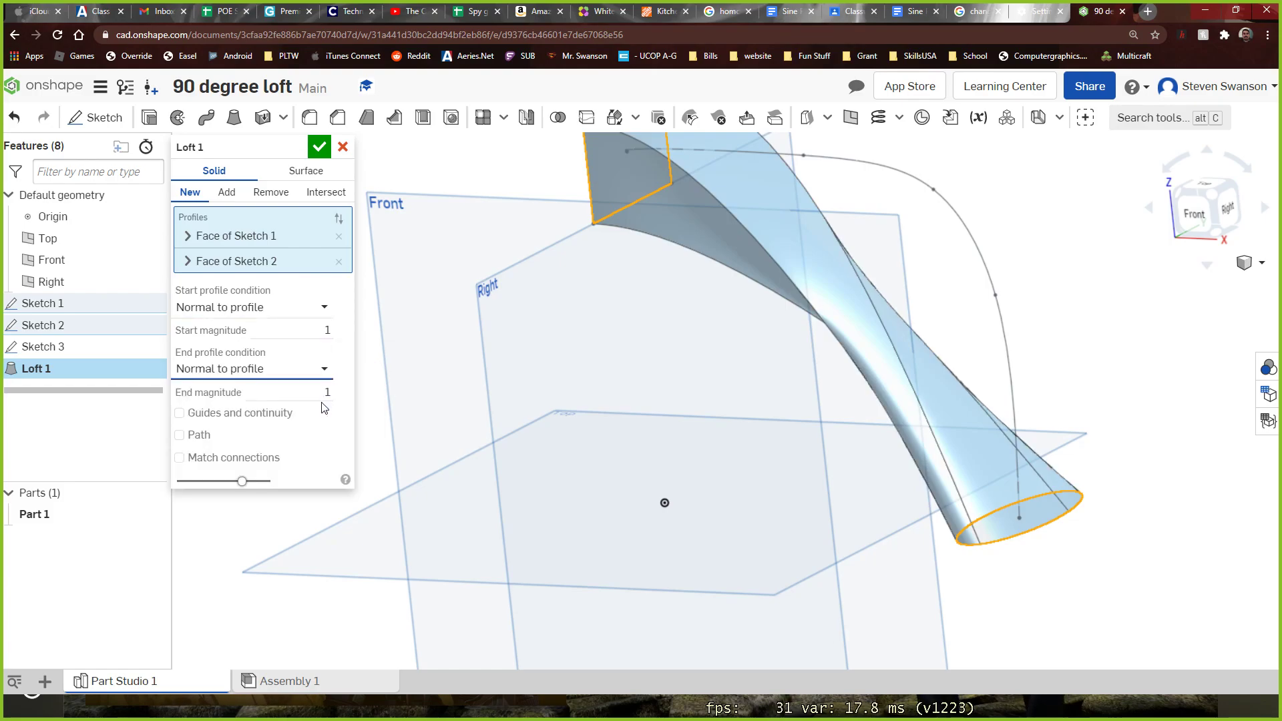
{"action": "right_click_drag", "start_coordinate": [477, 379], "coordinate": [386, 359]}
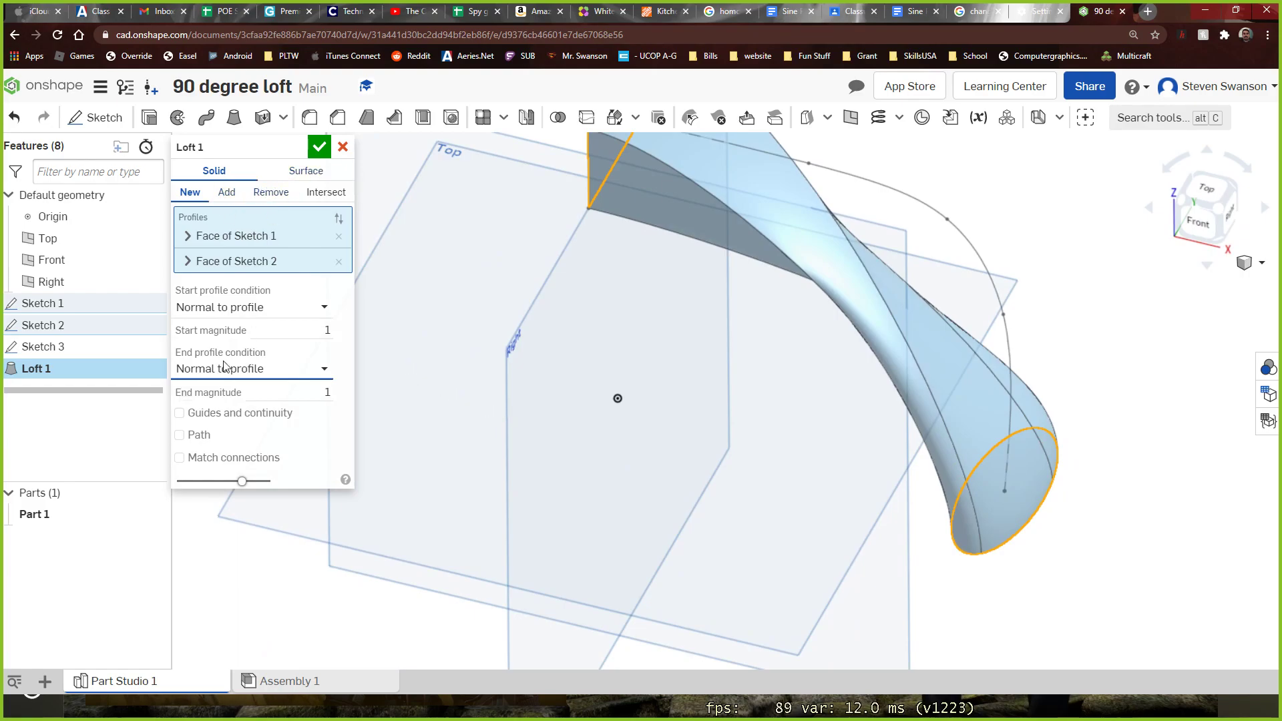
Try to route the loft along the Sketch 3 spline by enabling Path, and inspect the preview around both profiles
{"action": "left_click", "coordinate": [190, 436]}
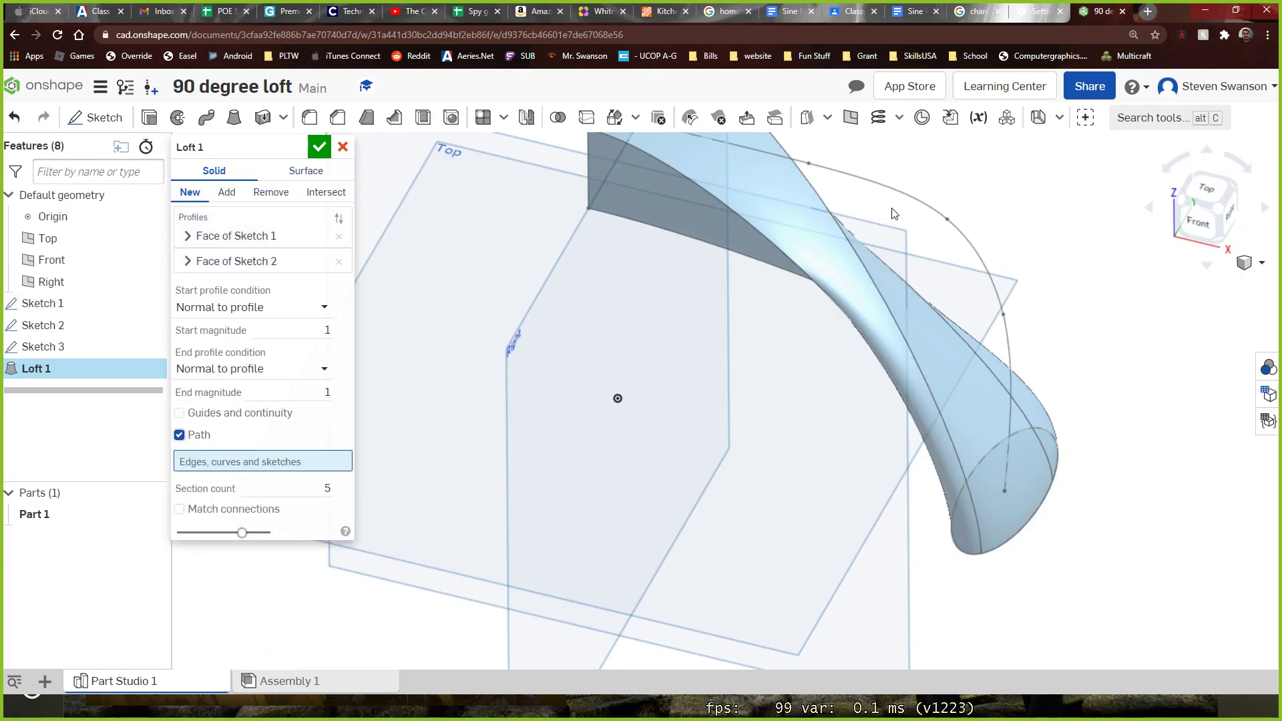
{"action": "left_click", "coordinate": [911, 202]}
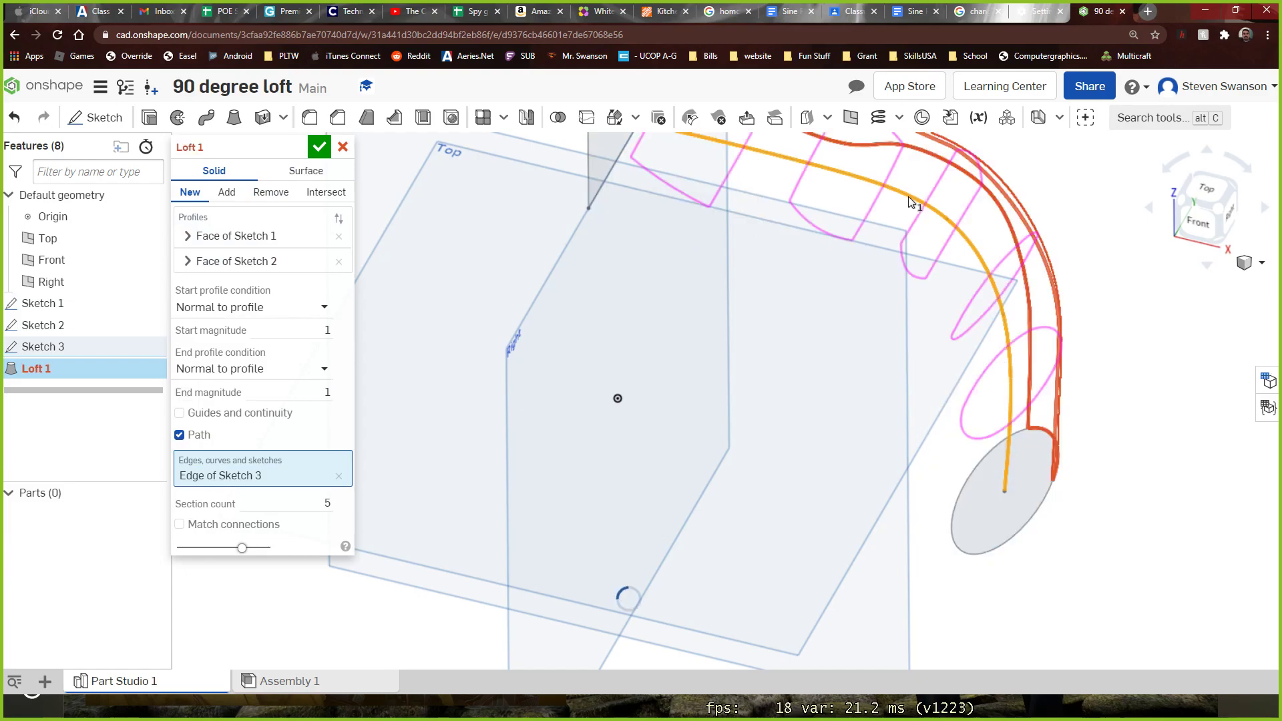
{"action": "right_click_drag", "start_coordinate": [992, 167], "coordinate": [1032, 189]}
{"action": "mouse_move", "coordinate": [1016, 208]}
{"action": "right_mouse_down"}
{"action": "mouse_move", "coordinate": [1043, 250]}
{"action": "mouse_move", "coordinate": [1060, 243]}
{"action": "mouse_move", "coordinate": [1067, 198]}
{"action": "mouse_move", "coordinate": [904, 147]}
{"action": "mouse_move", "coordinate": [878, 160]}
{"action": "mouse_move", "coordinate": [868, 219]}
{"action": "mouse_move", "coordinate": [893, 254]}
{"action": "mouse_move", "coordinate": [905, 154]}
{"action": "right_mouse_up"}
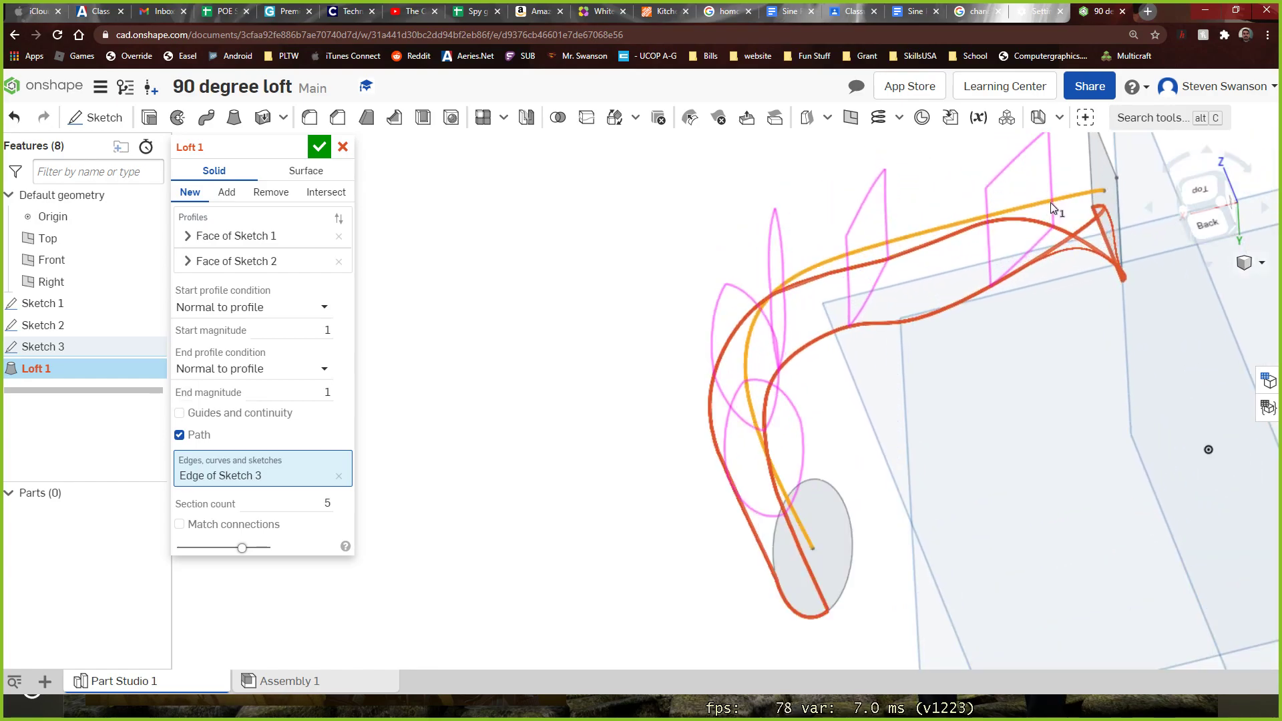
{"action": "right_click_drag", "start_coordinate": [1078, 196], "coordinate": [1038, 327]}
{"action": "scroll", "coordinate": [1007, 177], "scroll_direction": "up", "scroll_amount": 3}
{"action": "scroll", "coordinate": [1009, 181], "scroll_direction": "down", "scroll_amount": 4}
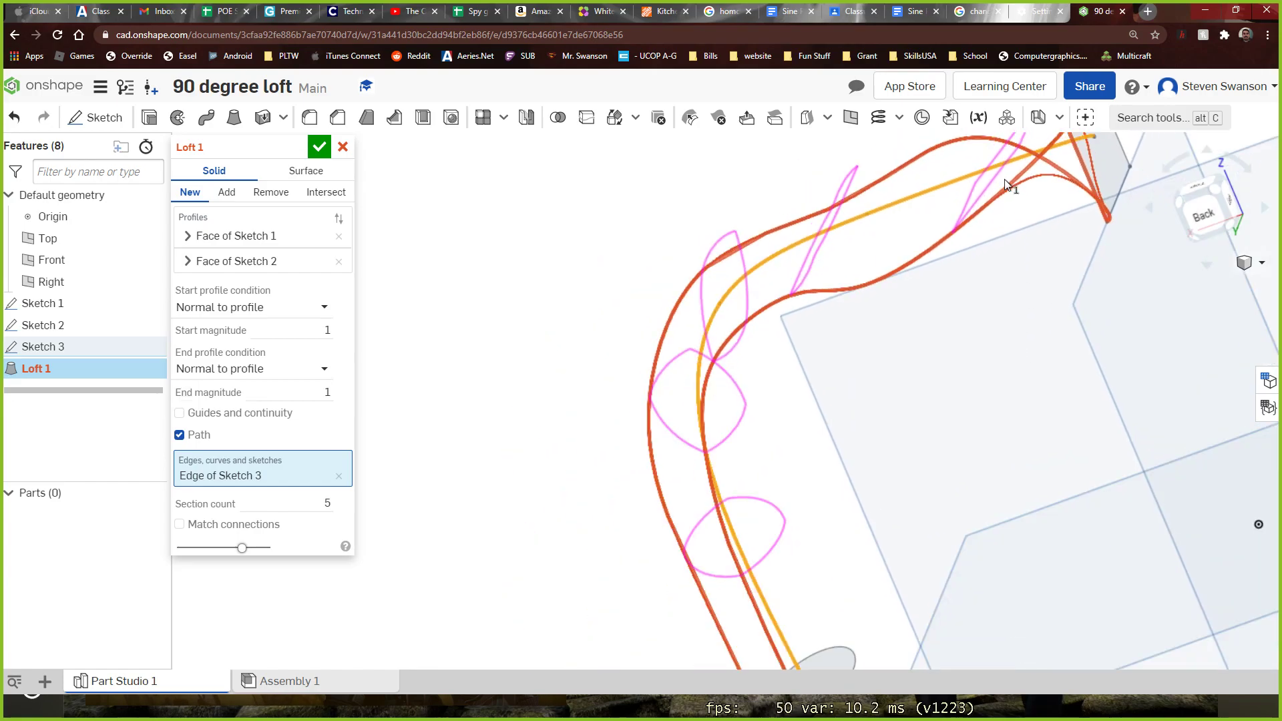
{"action": "scroll", "coordinate": [1032, 187], "scroll_direction": "up", "scroll_amount": 4}
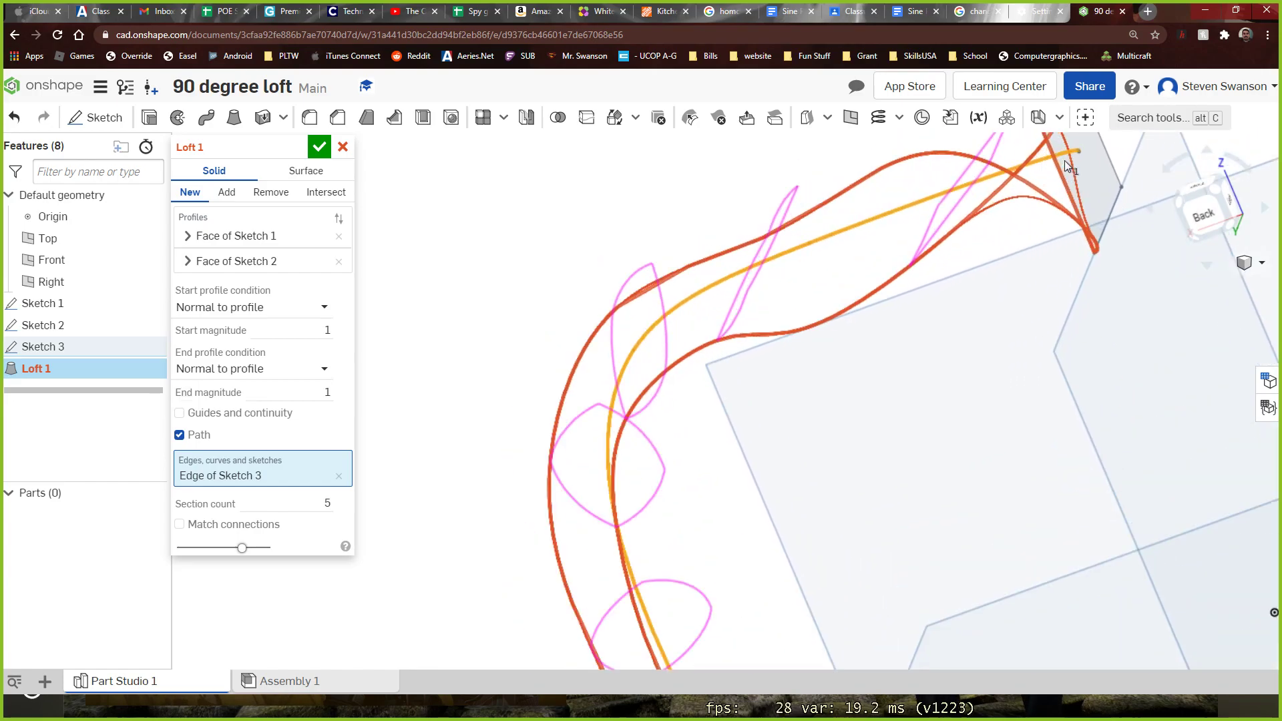
{"action": "scroll", "coordinate": [1062, 164], "scroll_direction": "down", "scroll_amount": 2}
{"action": "right_click_drag", "start_coordinate": [1056, 164], "coordinate": [918, 334]}
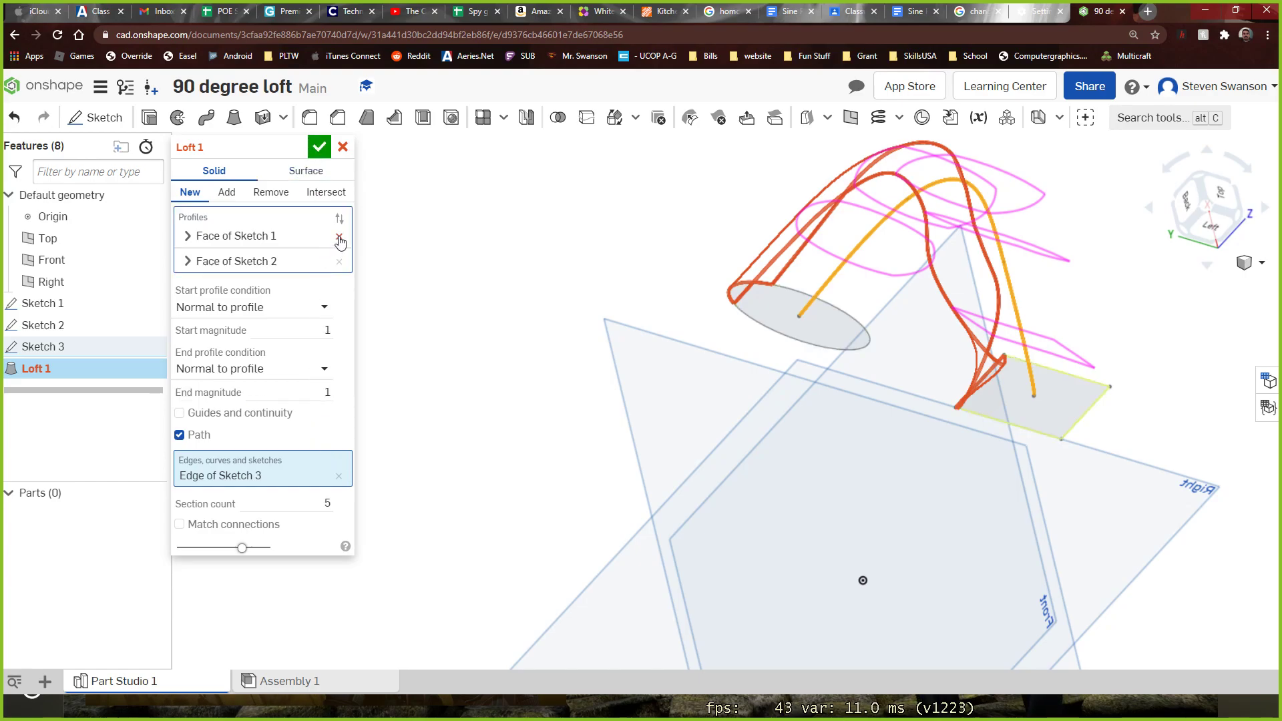
Remove the spline from the loft's path and reset the start and end profile conditions to None
{"action": "left_click", "coordinate": [339, 476]}
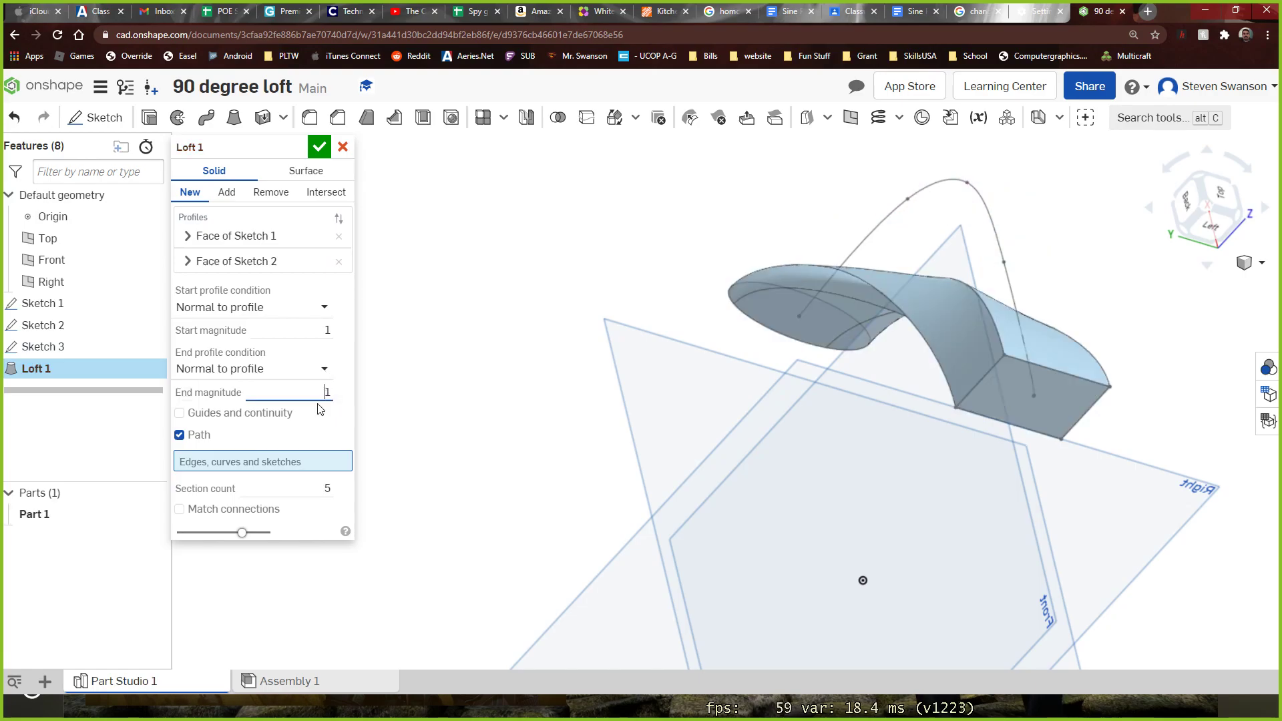
{"action": "left_click", "coordinate": [320, 369]}
{"action": "left_click", "coordinate": [200, 392]}
{"action": "left_click", "coordinate": [330, 309]}
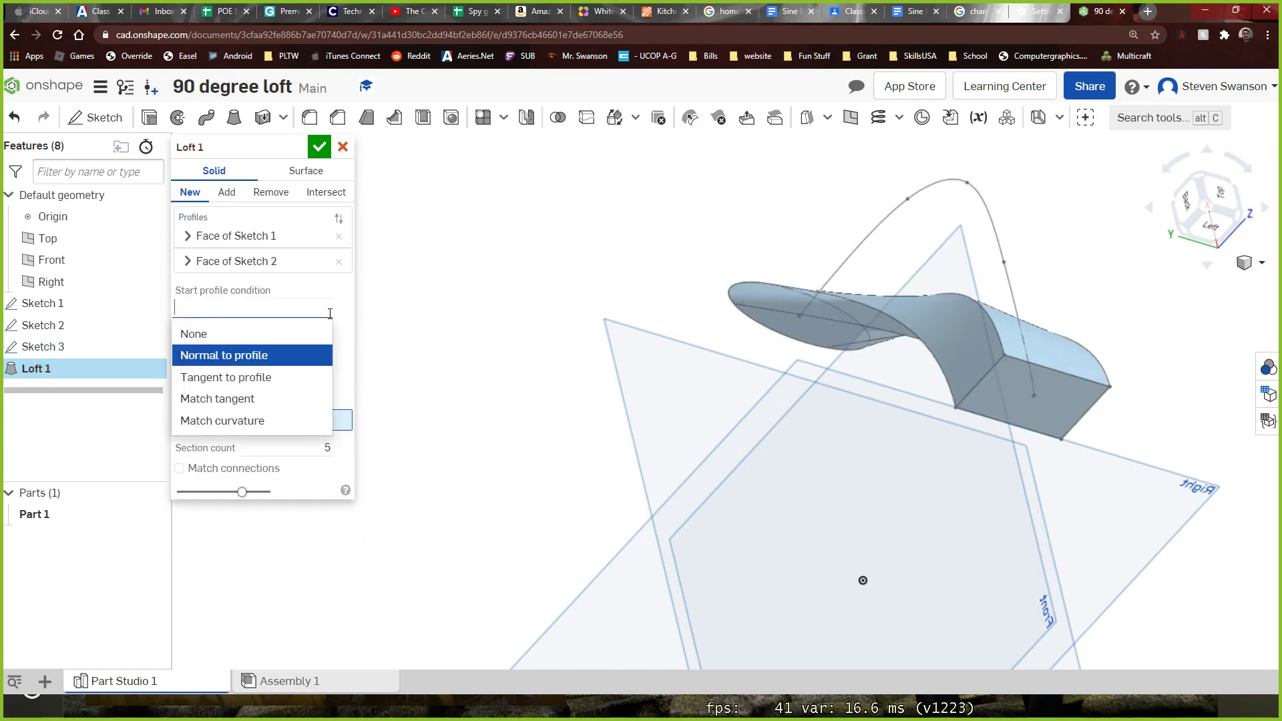
{"action": "left_click", "coordinate": [194, 334]}
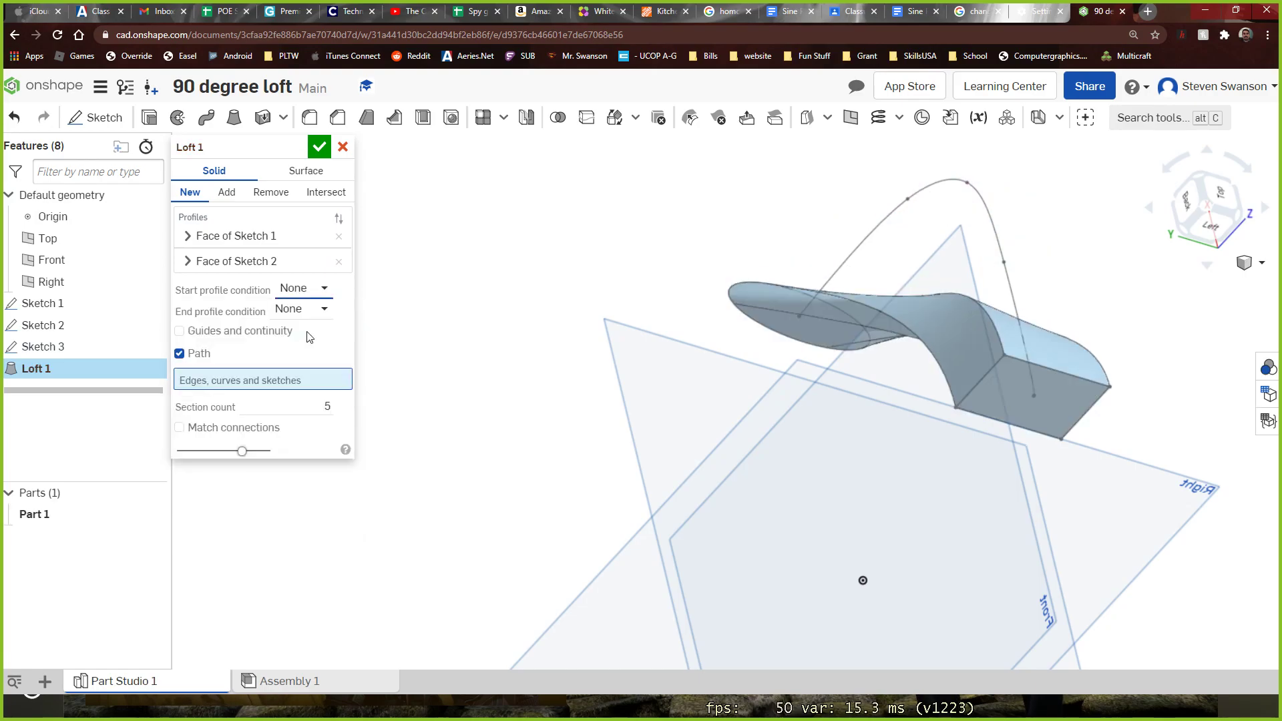
{"action": "left_click", "coordinate": [338, 222]}
{"action": "right_click_drag", "start_coordinate": [388, 227], "coordinate": [518, 263]}
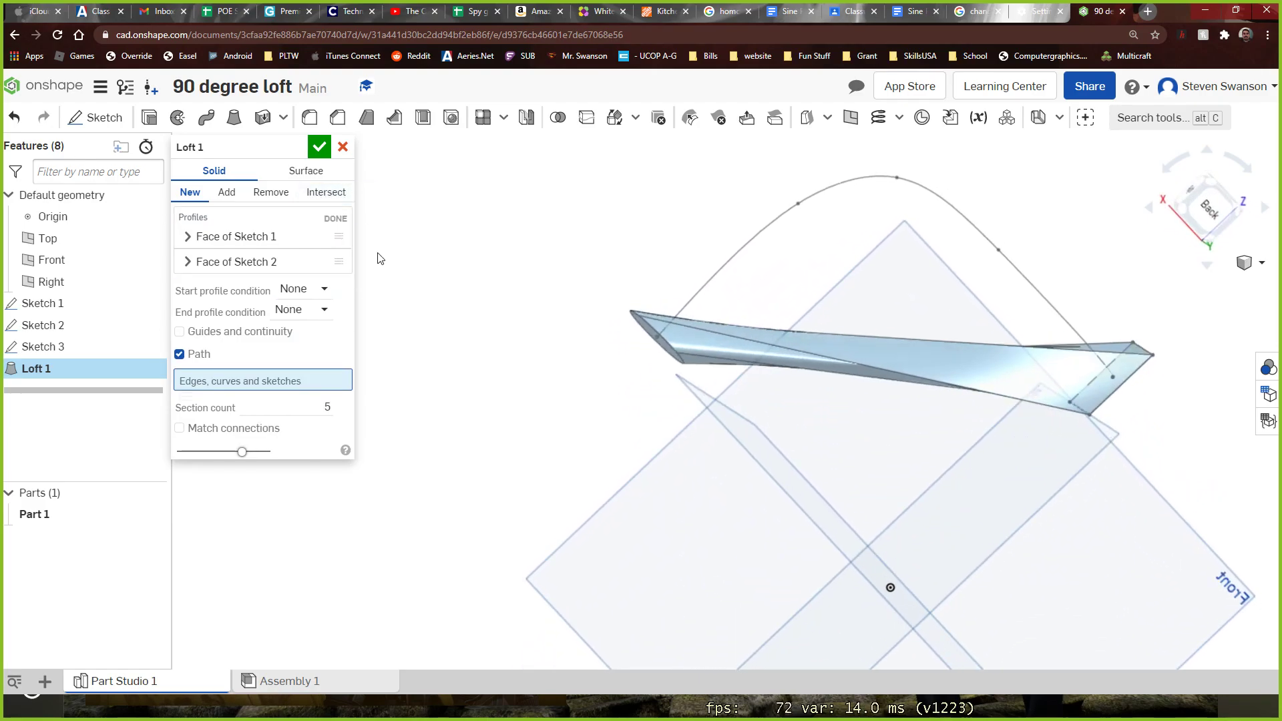
{"action": "left_click", "coordinate": [339, 222]}
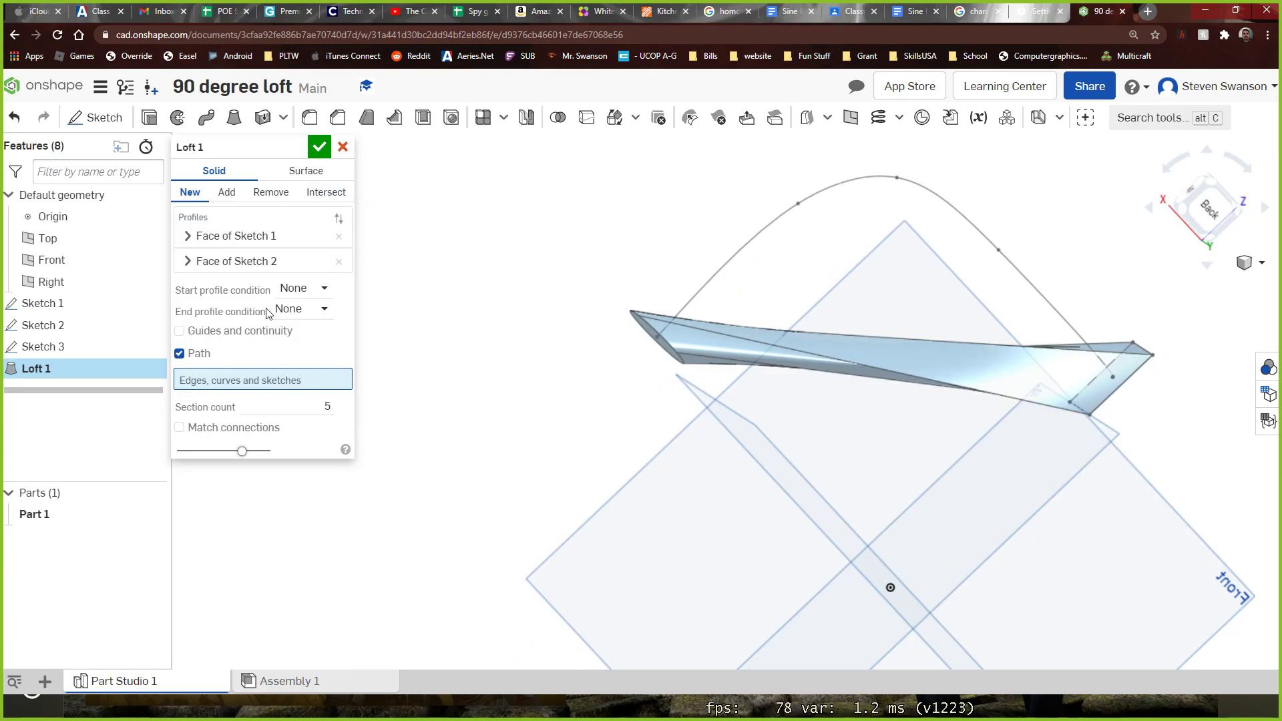
Try Match tangent and Match curvature as the loft's start profile condition, and return it to None
{"action": "left_click", "coordinate": [298, 294]}
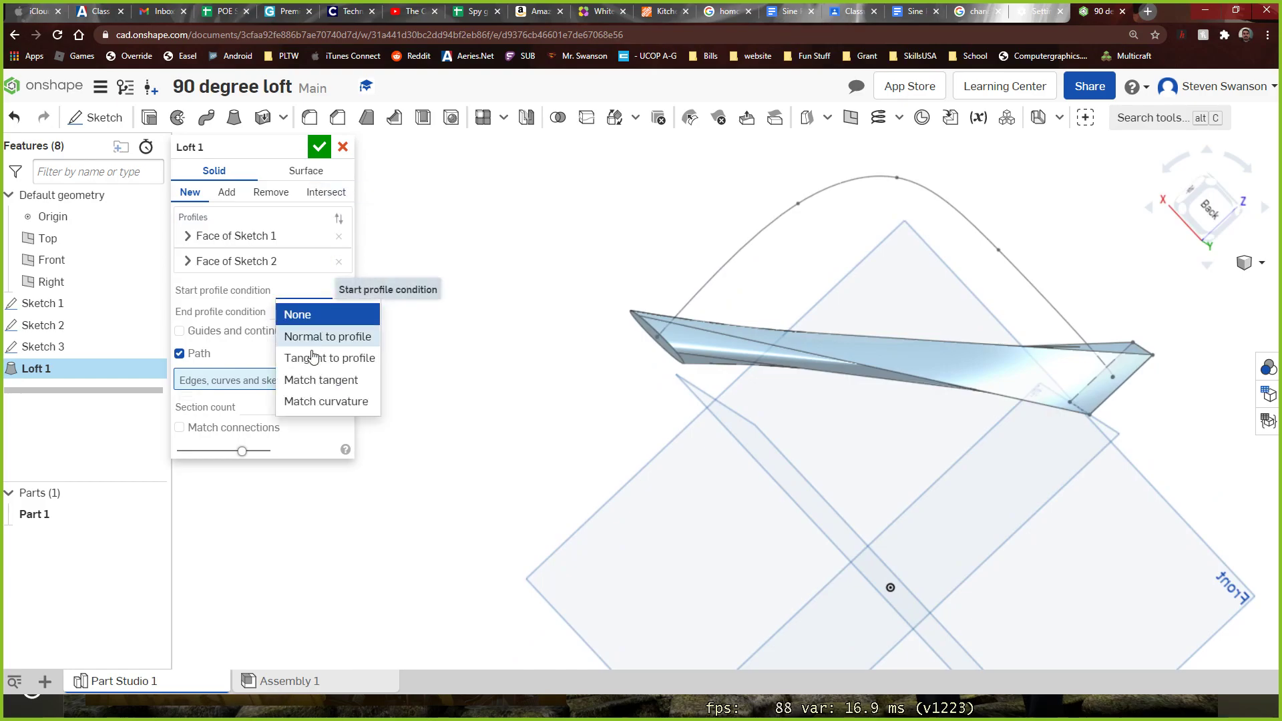
{"action": "left_click", "coordinate": [320, 379]}
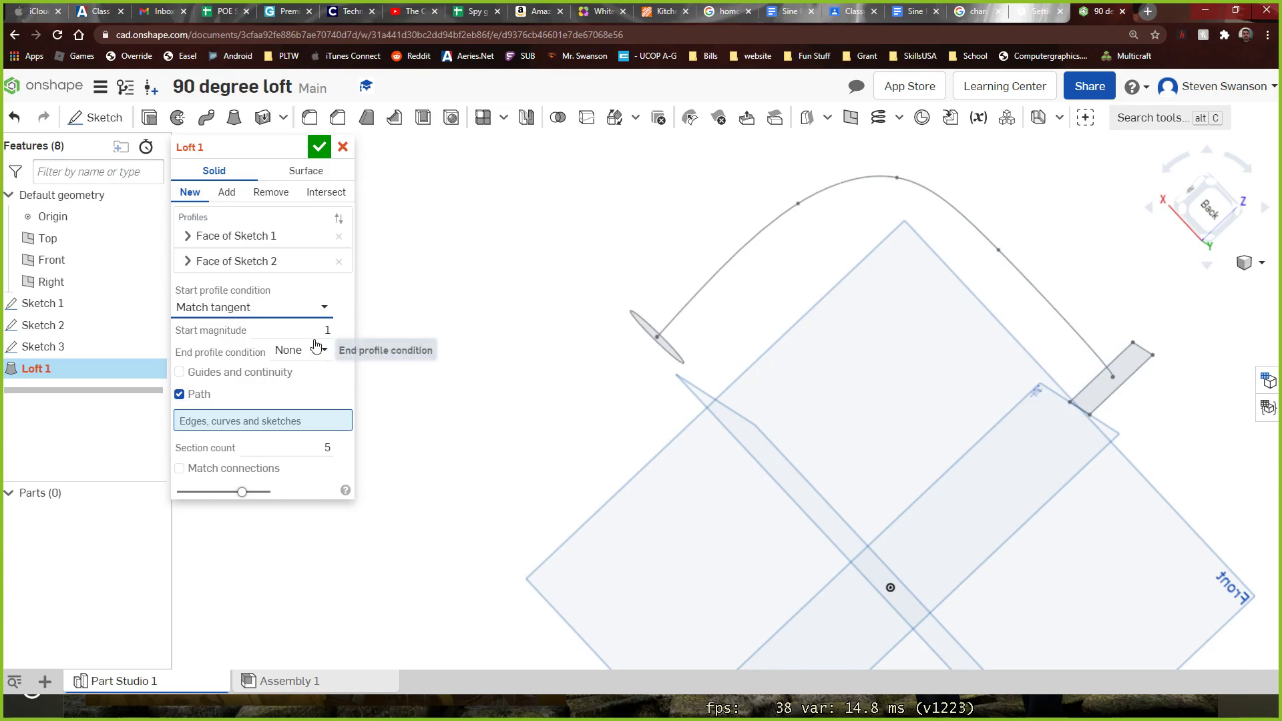
{"action": "left_click", "coordinate": [332, 307]}
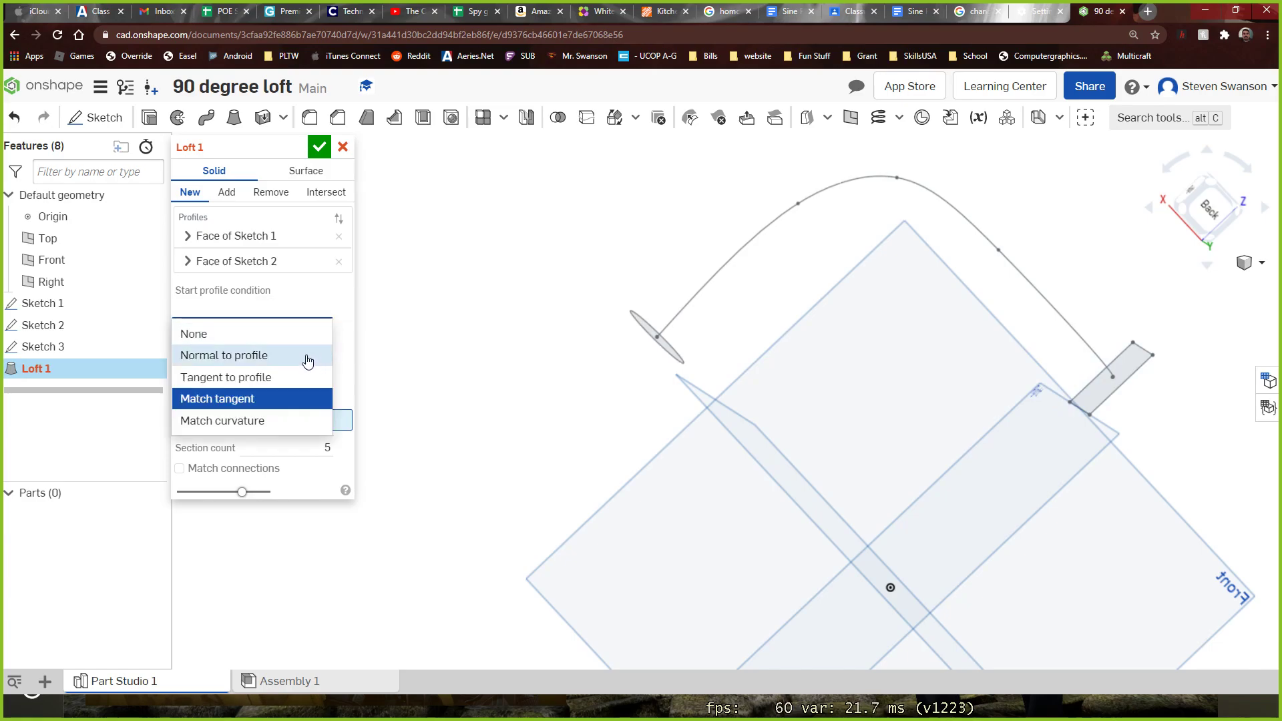
{"action": "left_click", "coordinate": [294, 419]}
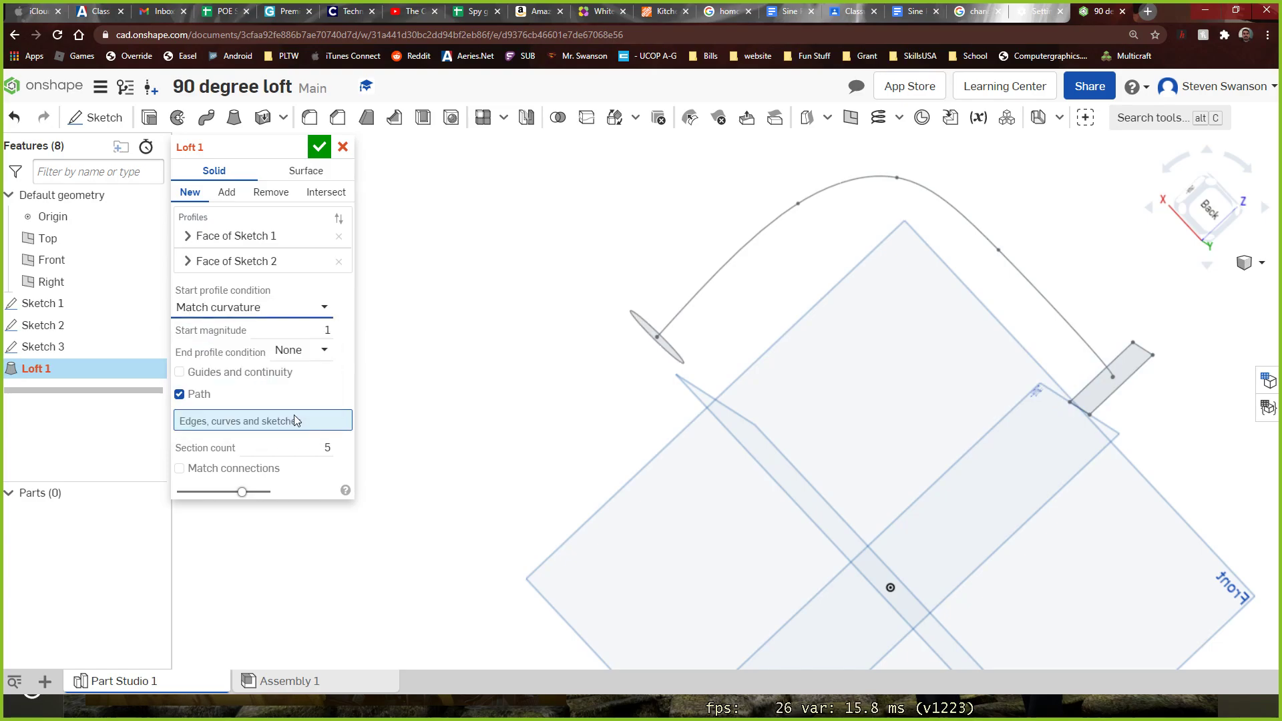
{"action": "left_click", "coordinate": [317, 350]}
{"action": "left_click", "coordinate": [327, 330]}
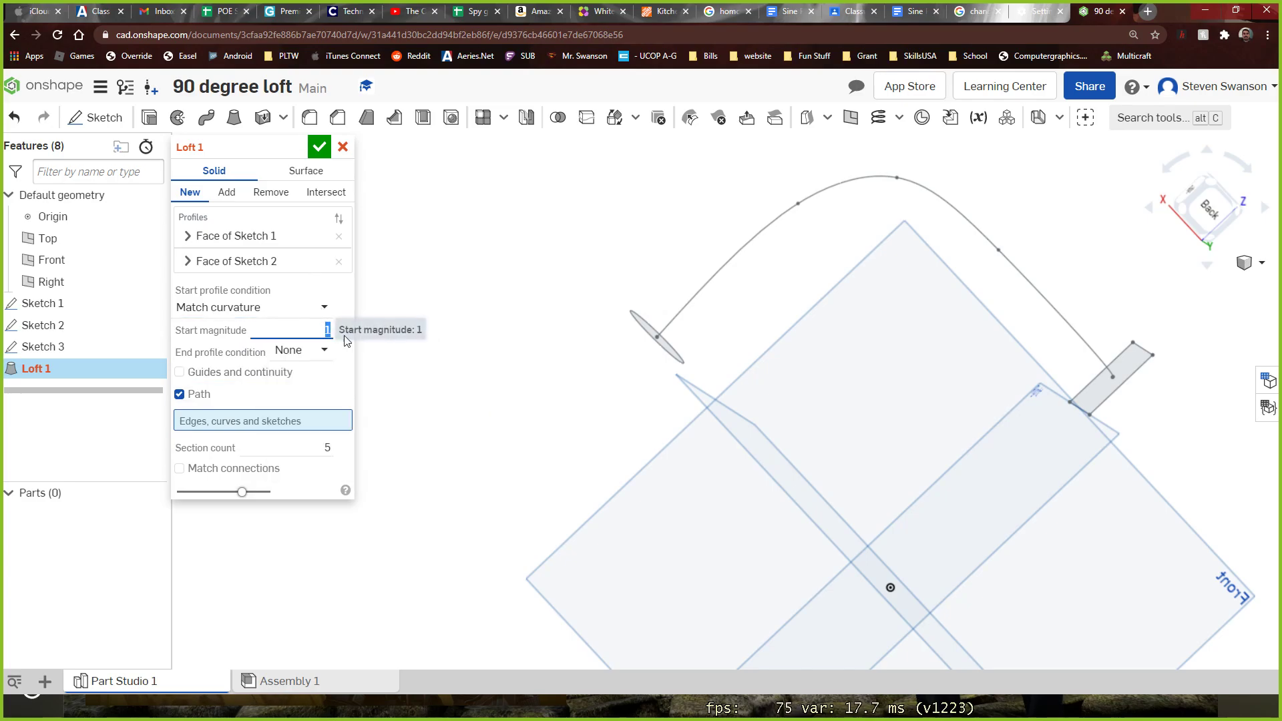
{"action": "left_click", "coordinate": [324, 307]}
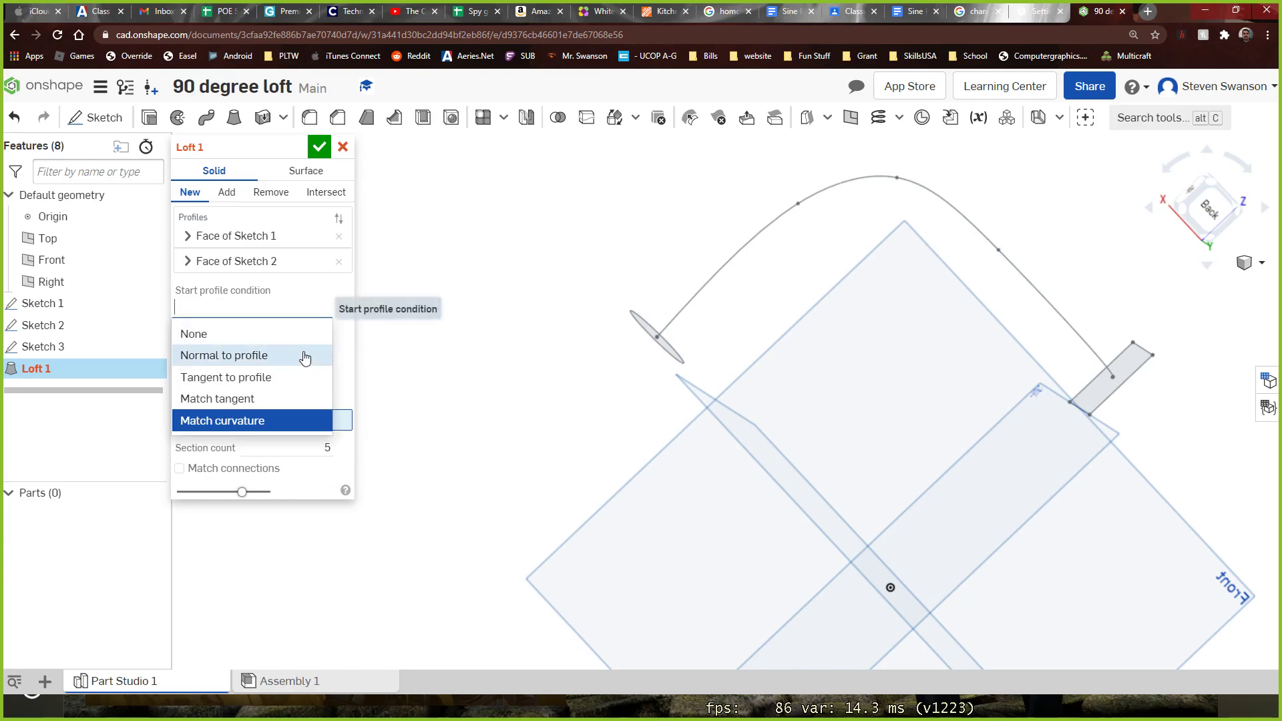
{"action": "left_click", "coordinate": [313, 332]}
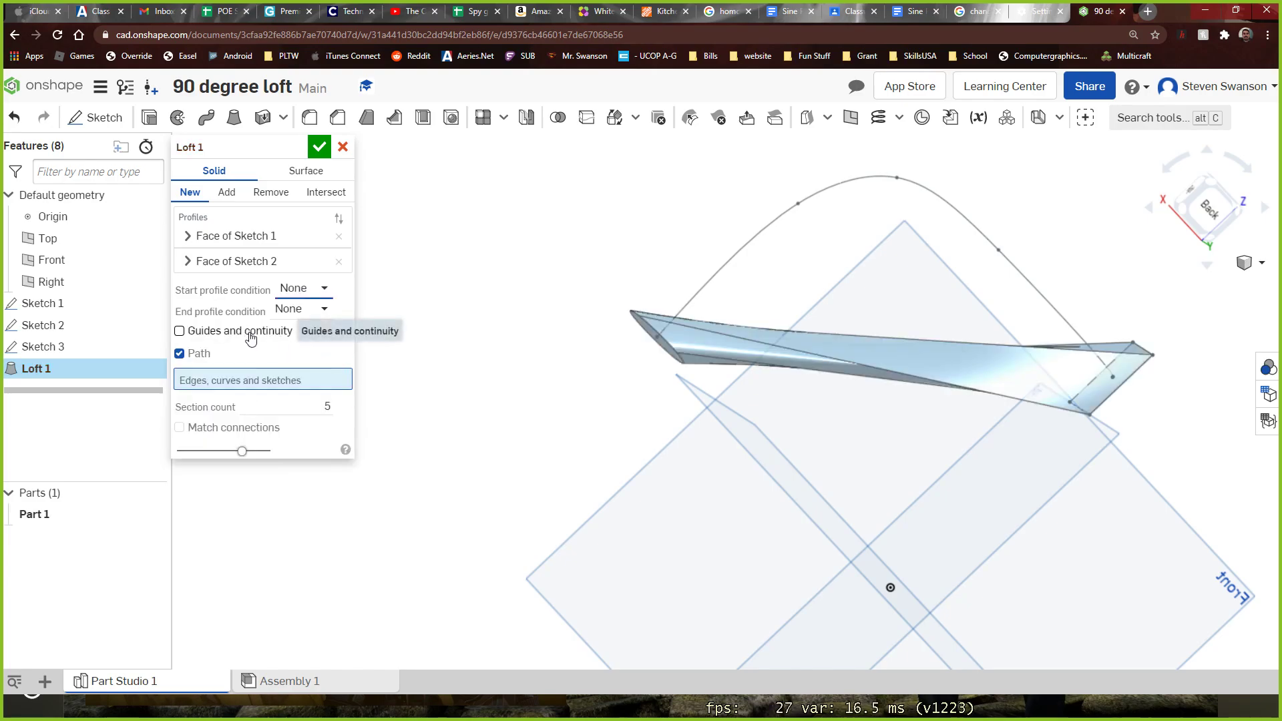
Turn off Path for the loft, check the plain preview and cancel the loft
{"action": "left_click", "coordinate": [190, 354]}
{"action": "right_click_drag", "start_coordinate": [420, 347], "coordinate": [355, 371]}
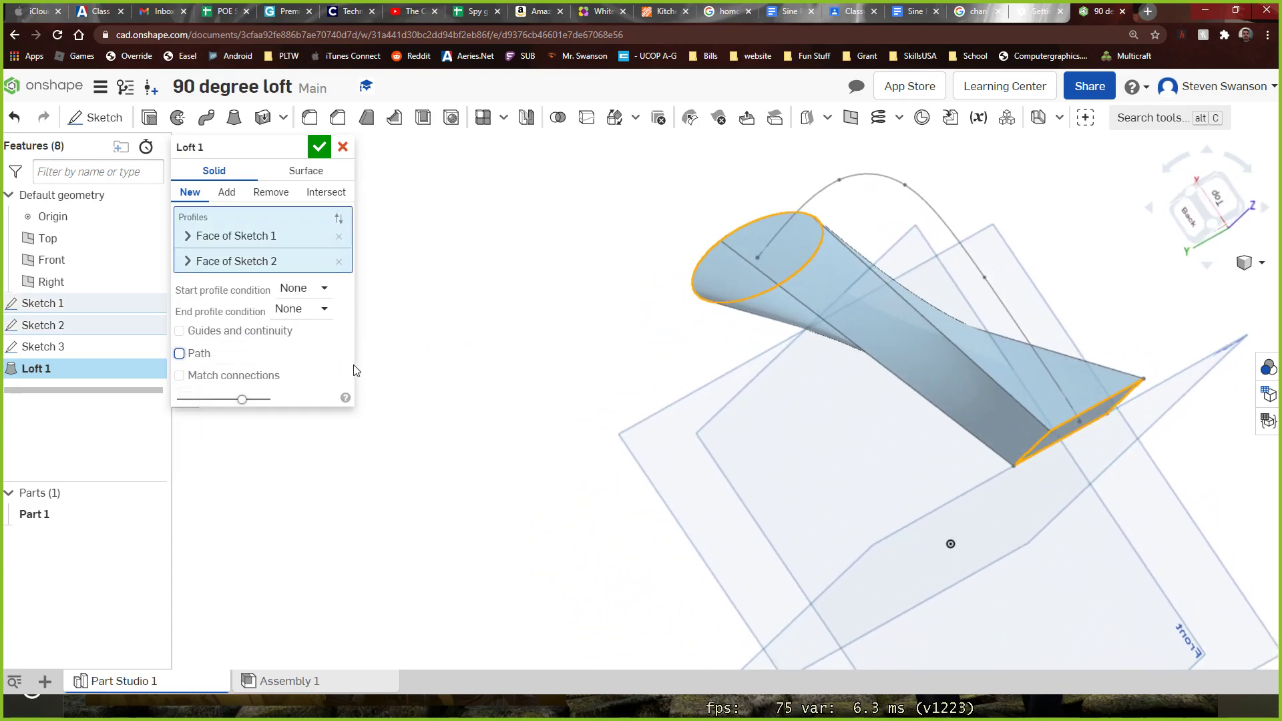
{"action": "left_click", "coordinate": [342, 148]}
Edit the rectangle sketch, set the lower edge's vertical distance from the origin to 4 in, and finish the sketch
{"action": "mouse_move", "coordinate": [378, 201]}
{"action": "right_mouse_down"}
{"action": "mouse_move", "coordinate": [447, 289]}
{"action": "mouse_move", "coordinate": [364, 258]}
{"action": "mouse_move", "coordinate": [309, 261]}
{"action": "mouse_move", "coordinate": [257, 298]}
{"action": "mouse_move", "coordinate": [247, 355]}
{"action": "mouse_move", "coordinate": [259, 326]}
{"action": "right_mouse_up"}
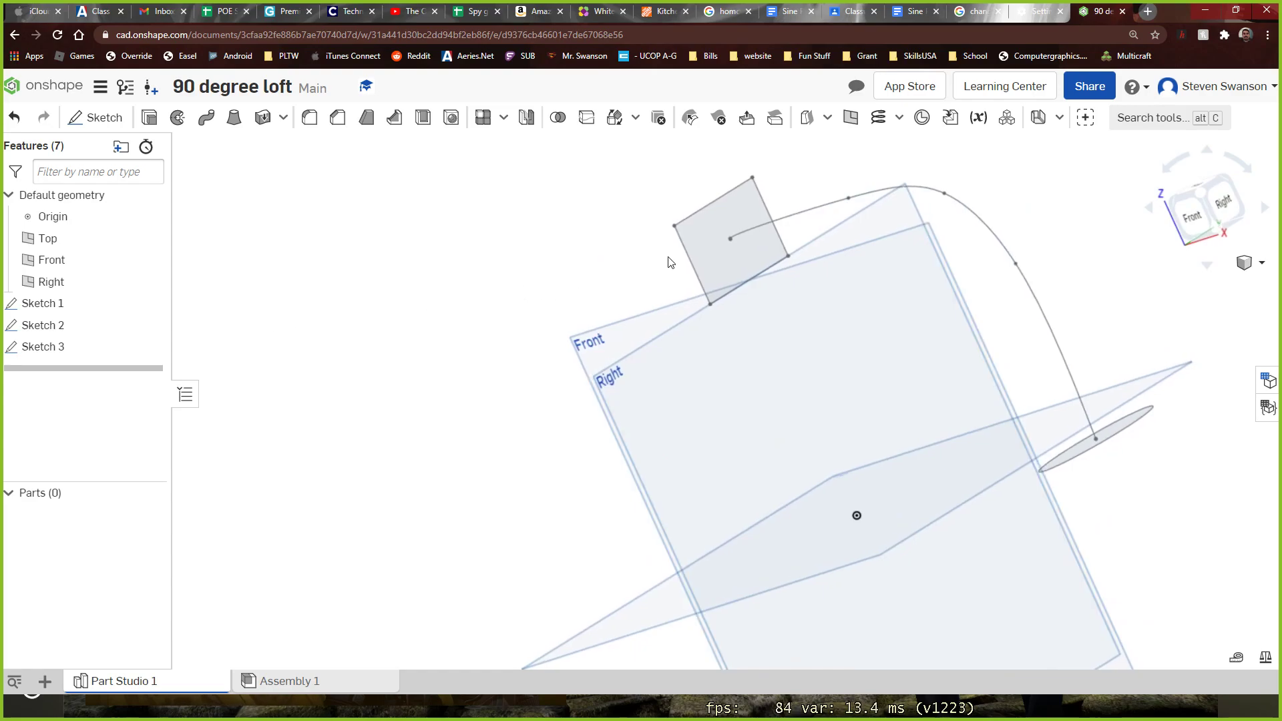
{"action": "left_click", "coordinate": [692, 251]}
{"action": "scroll", "coordinate": [686, 208], "scroll_direction": "up", "scroll_amount": 1}
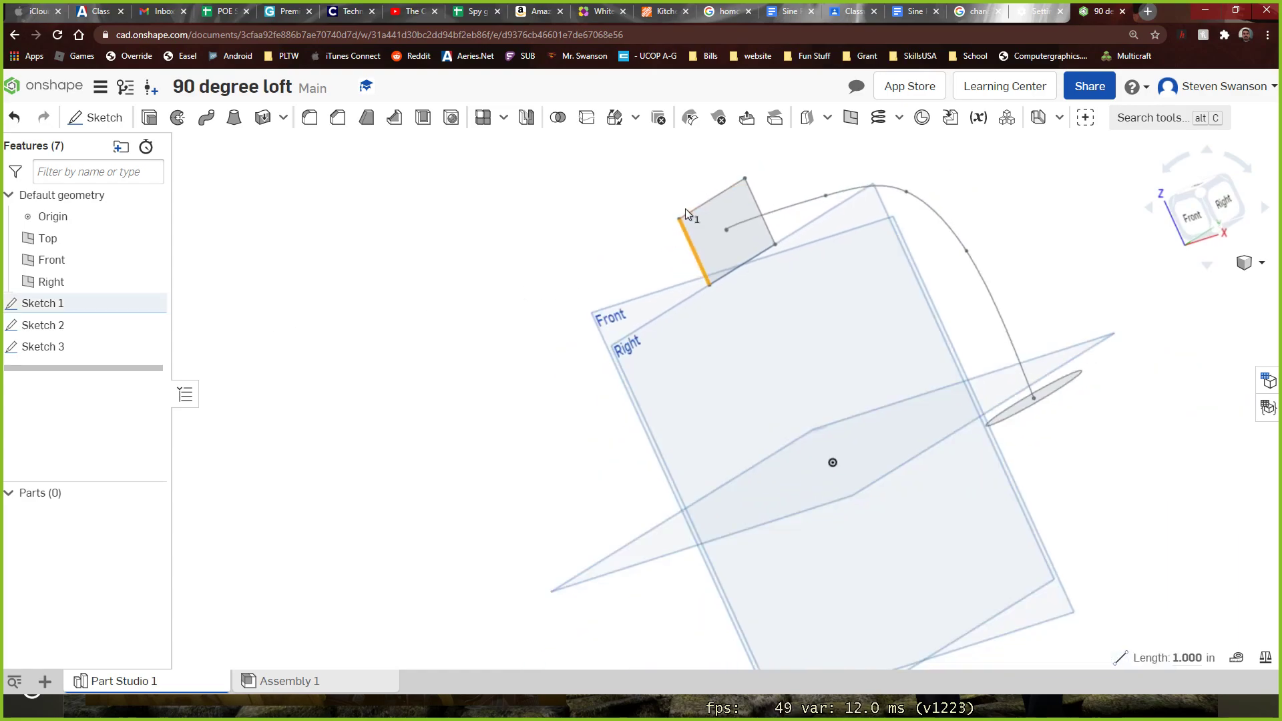
{"action": "double_click", "coordinate": [43, 307]}
{"action": "right_click_drag", "start_coordinate": [514, 445], "coordinate": [470, 488]}
{"action": "double_click", "coordinate": [945, 289]}
{"action": "type", "text": "4"}
{"action": "key", "text": "Return"}
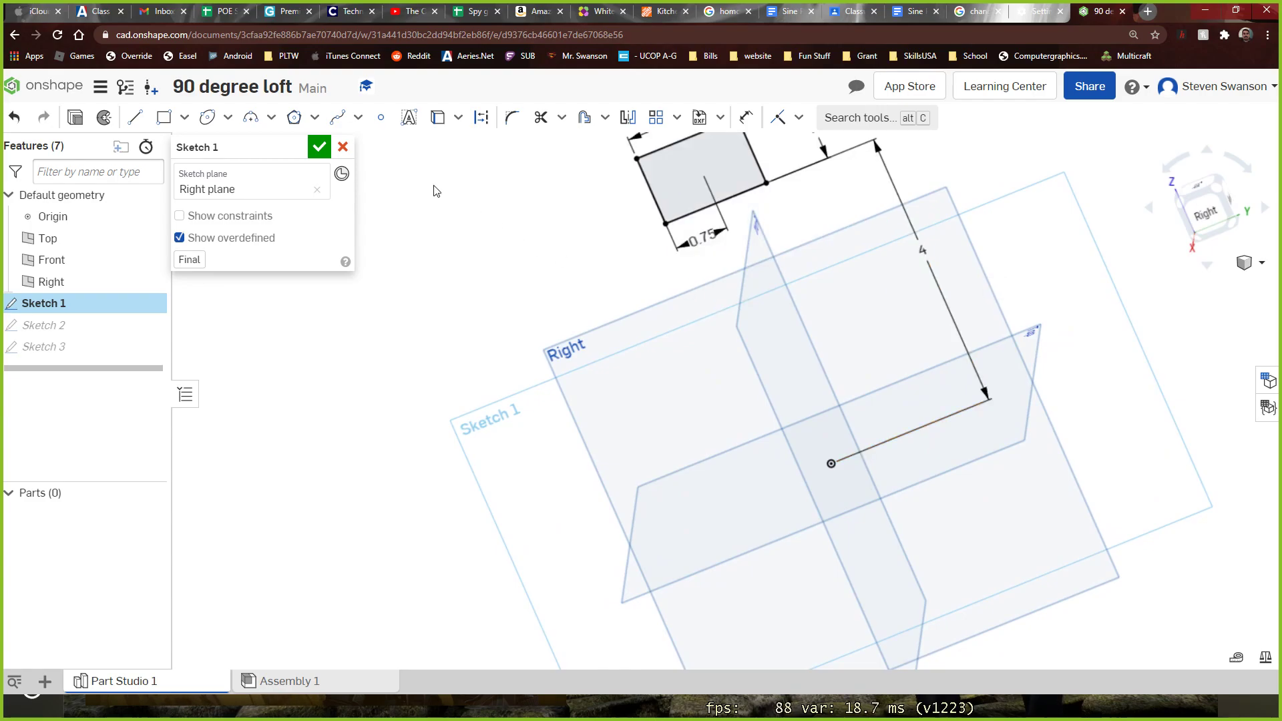
{"action": "left_click", "coordinate": [320, 146]}
Open Sketch 3 for editing in a straight Front view and delete its spline
{"action": "mouse_move", "coordinate": [329, 215]}
{"action": "right_mouse_down"}
{"action": "mouse_move", "coordinate": [372, 245]}
{"action": "mouse_move", "coordinate": [408, 228]}
{"action": "right_mouse_up"}
{"action": "left_click", "coordinate": [714, 250]}
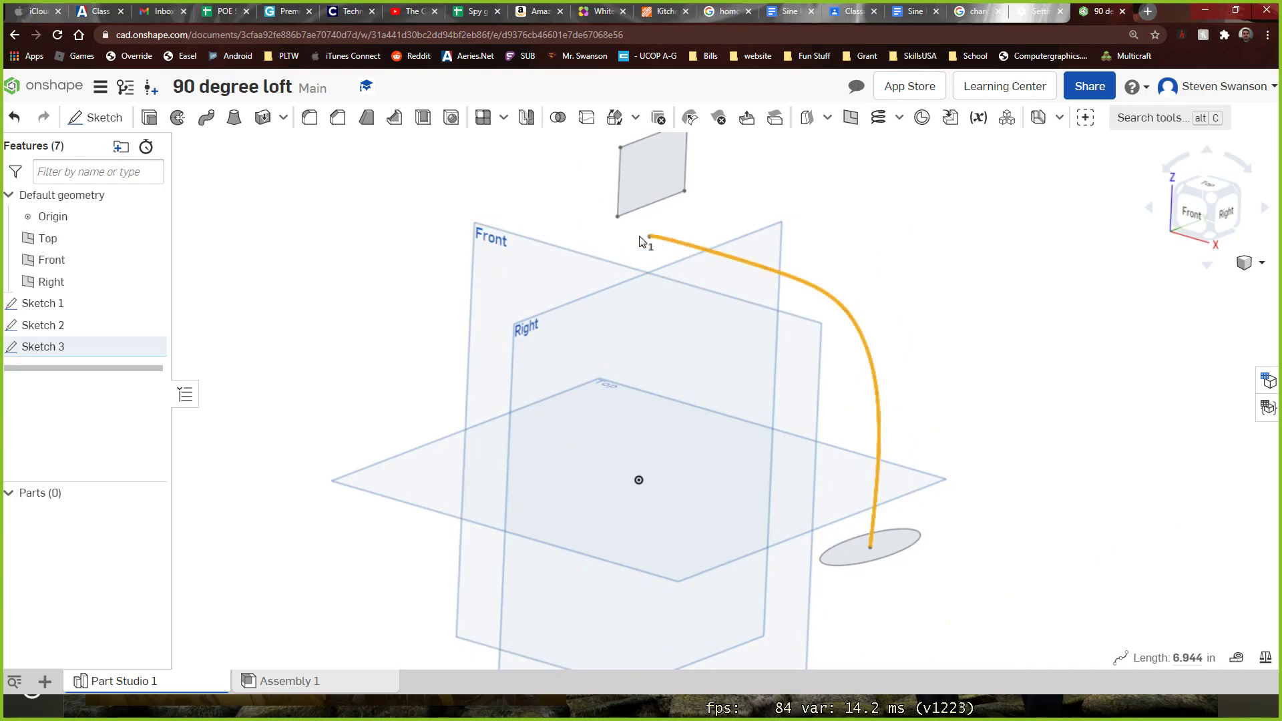
{"action": "double_click", "coordinate": [54, 345]}
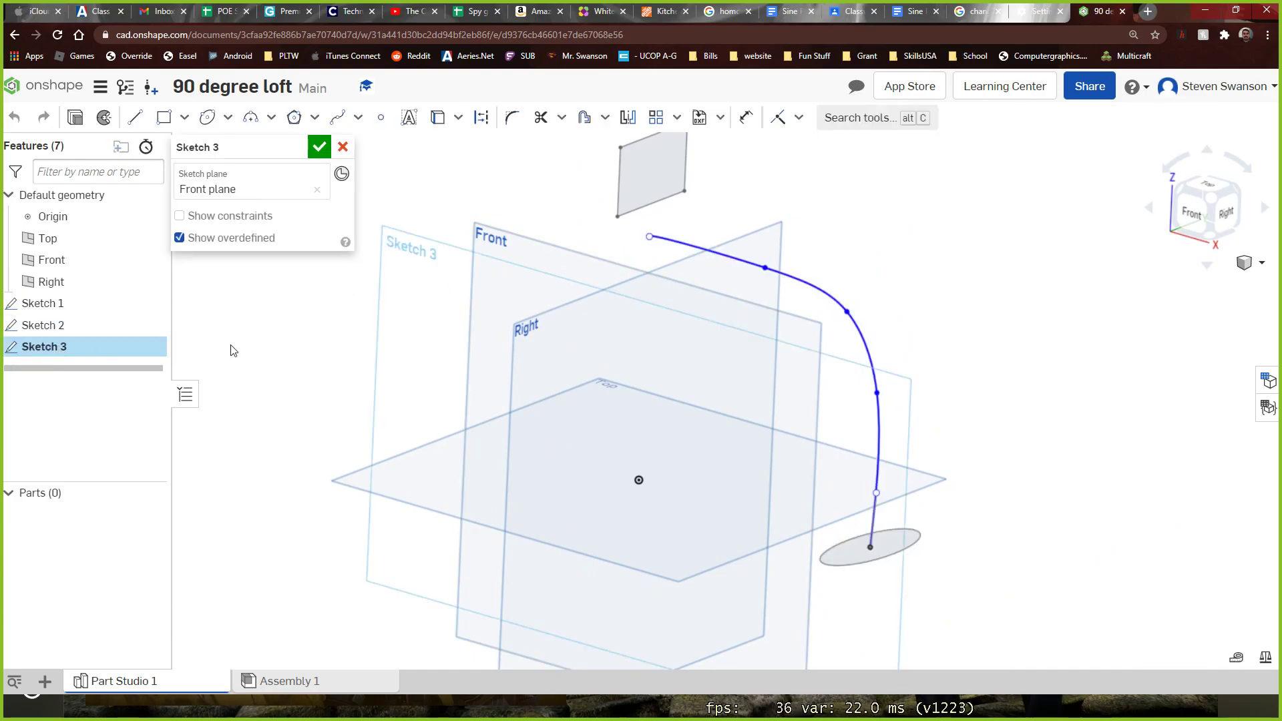
{"action": "left_click", "coordinate": [1200, 218]}
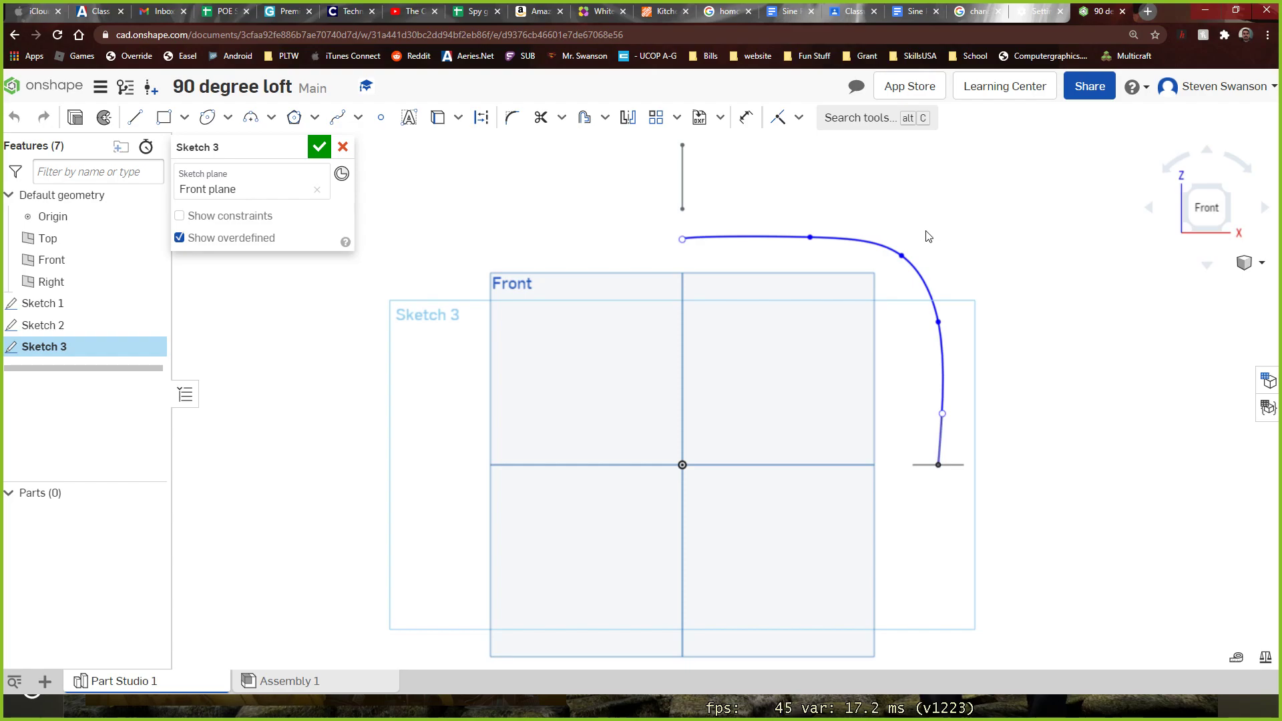
{"action": "left_click", "coordinate": [883, 250]}
{"action": "key", "text": "Delete"}
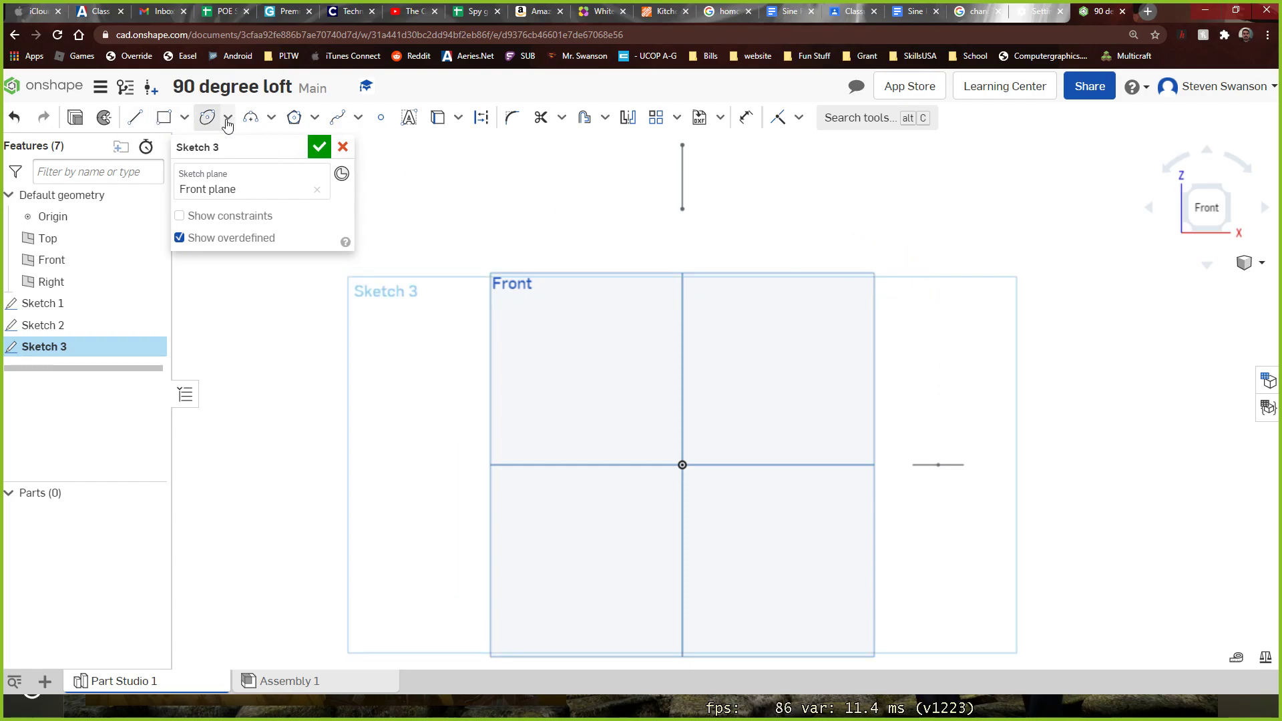
Draw a spline from the rectangle's lower edge through two intermediate points to the ellipse's inner edge, and finish Sketch 3
{"action": "left_click", "coordinate": [340, 120]}
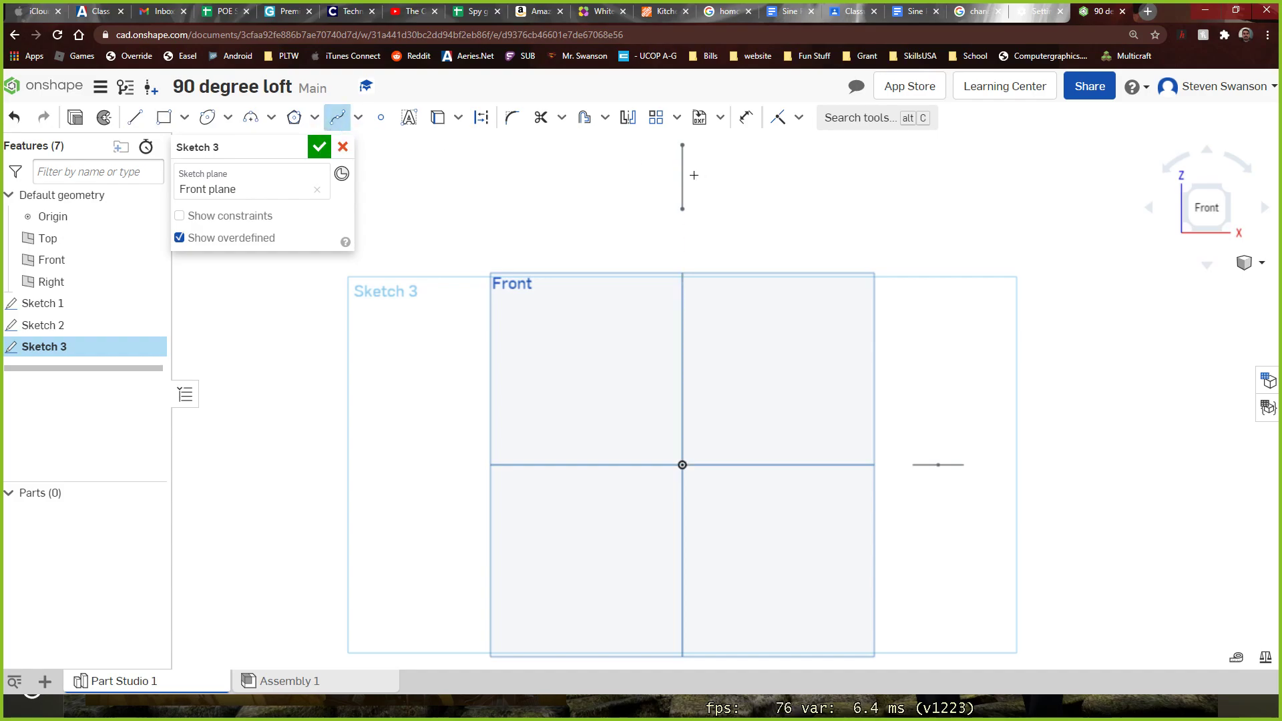
{"action": "scroll", "coordinate": [695, 175], "scroll_direction": "up", "scroll_amount": 2}
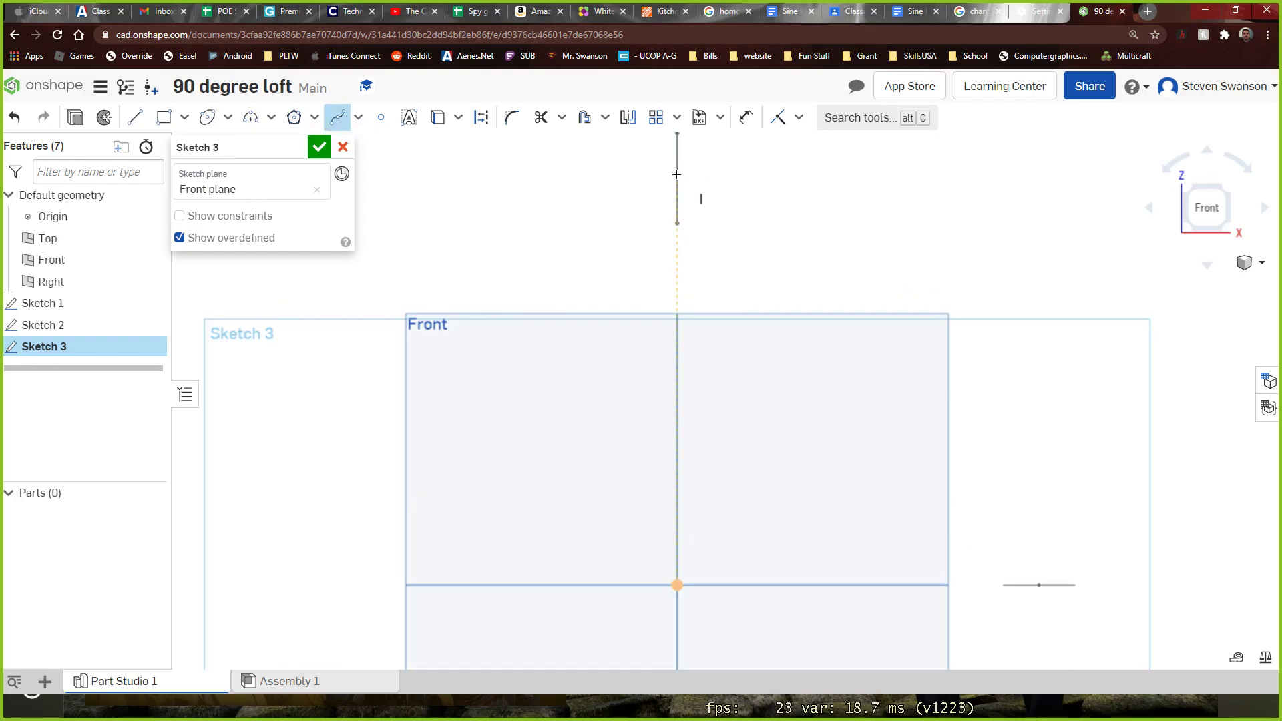
{"action": "scroll", "coordinate": [677, 224], "scroll_direction": "up", "scroll_amount": 3}
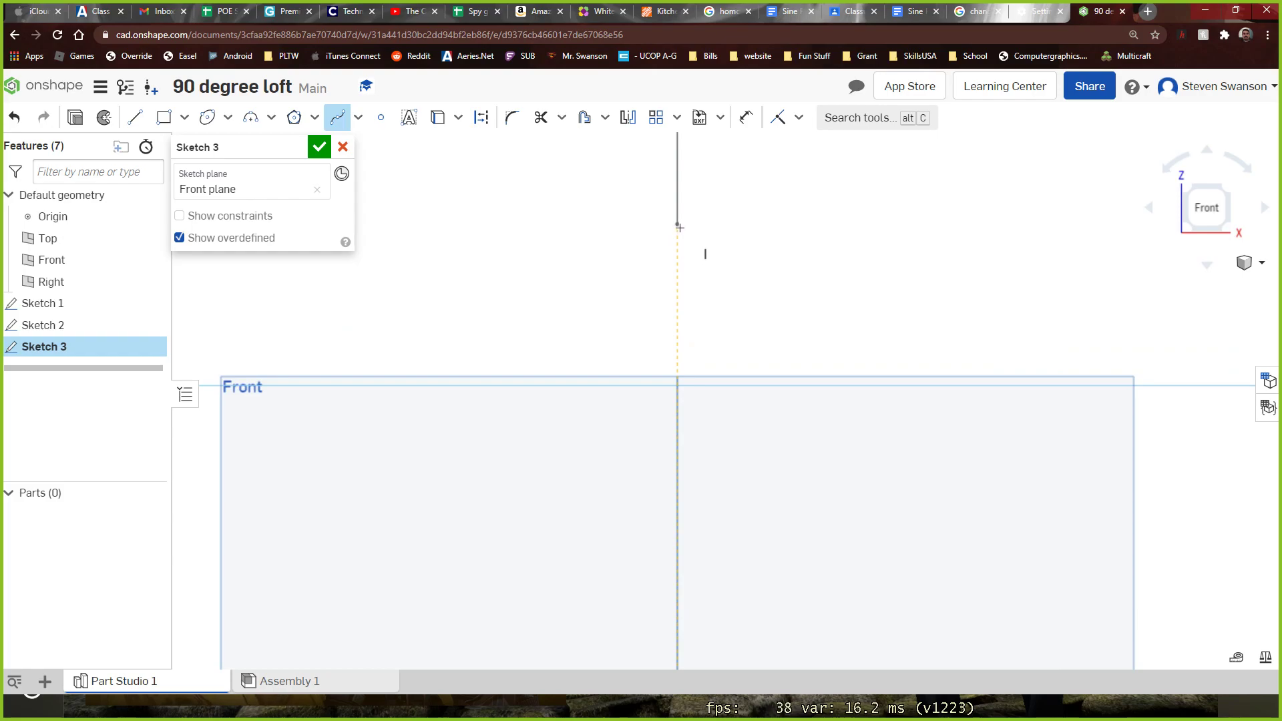
{"action": "scroll", "coordinate": [857, 242], "scroll_direction": "down", "scroll_amount": 4}
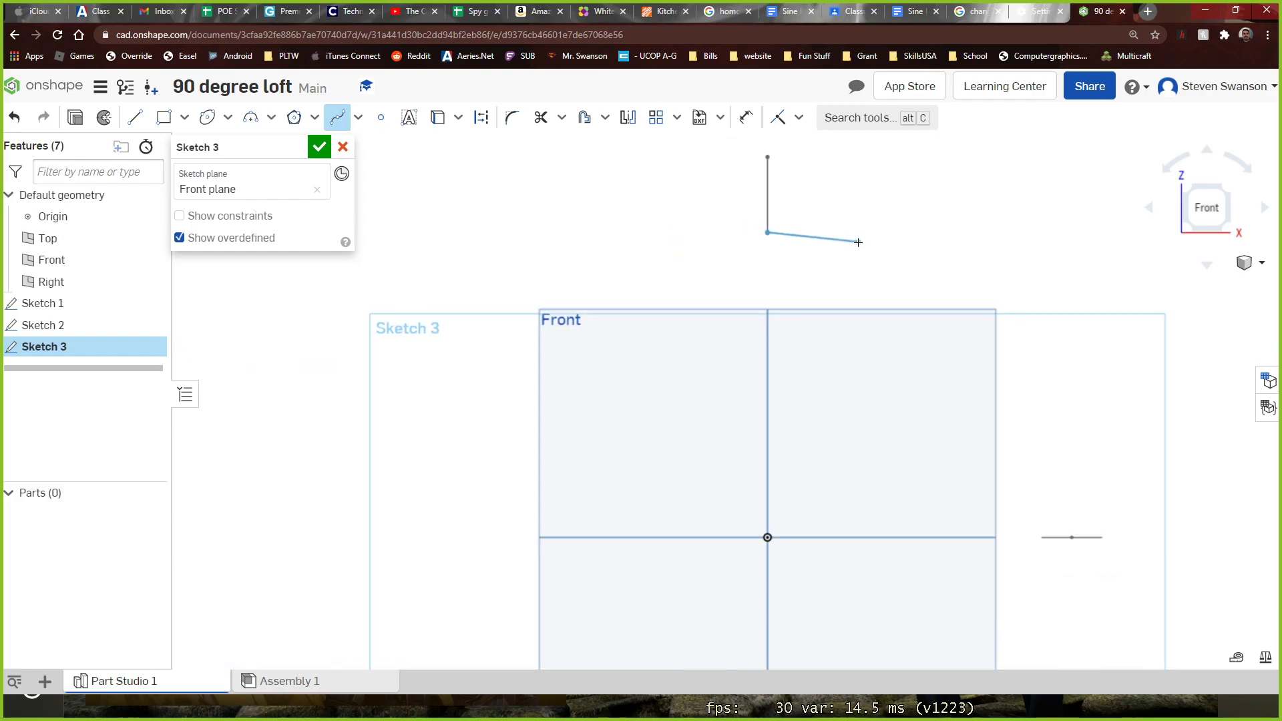
{"action": "left_click", "coordinate": [934, 239]}
{"action": "left_click", "coordinate": [1002, 320]}
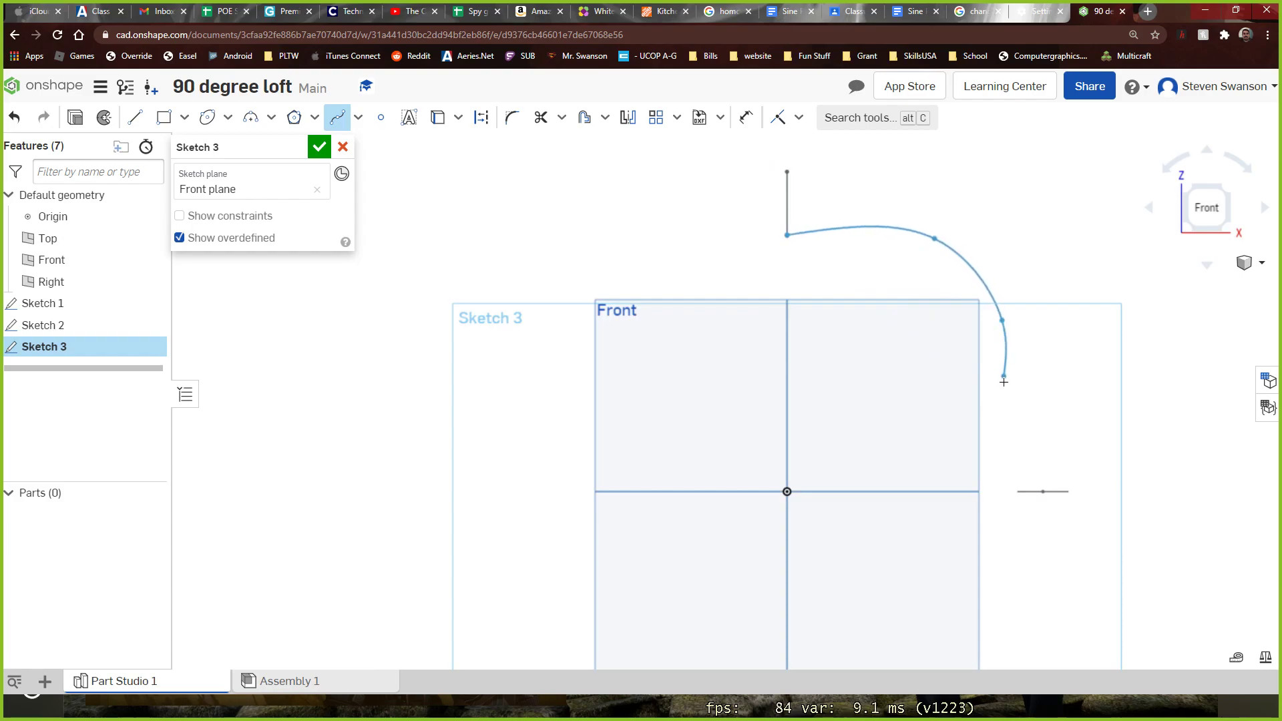
{"action": "scroll", "coordinate": [1017, 475], "scroll_direction": "up", "scroll_amount": 6}
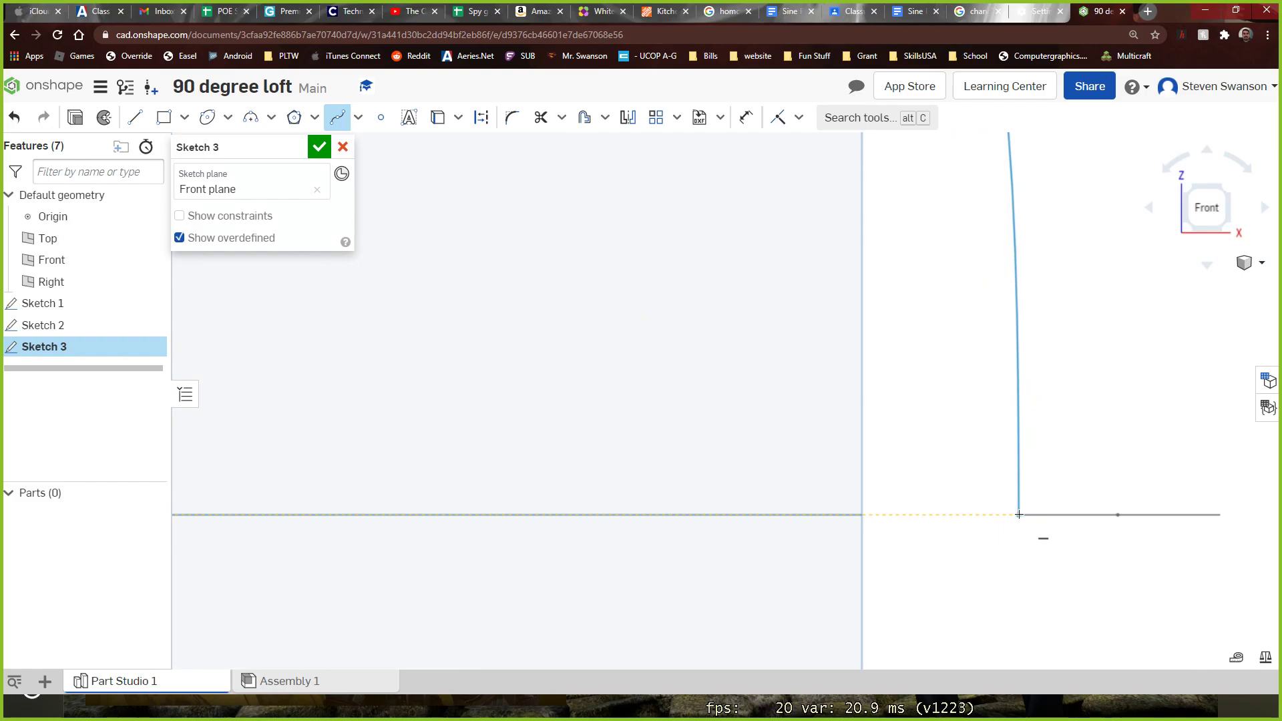
{"action": "left_click", "coordinate": [1019, 515]}
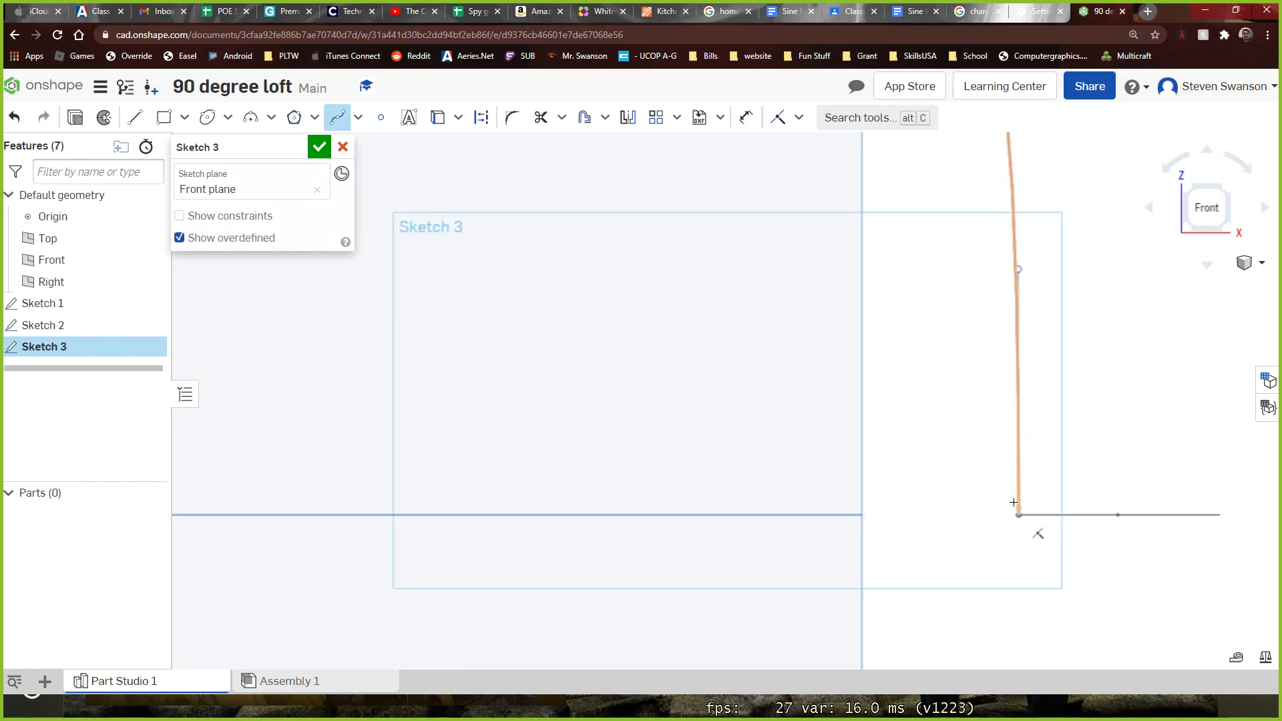
{"action": "left_click", "coordinate": [317, 149]}
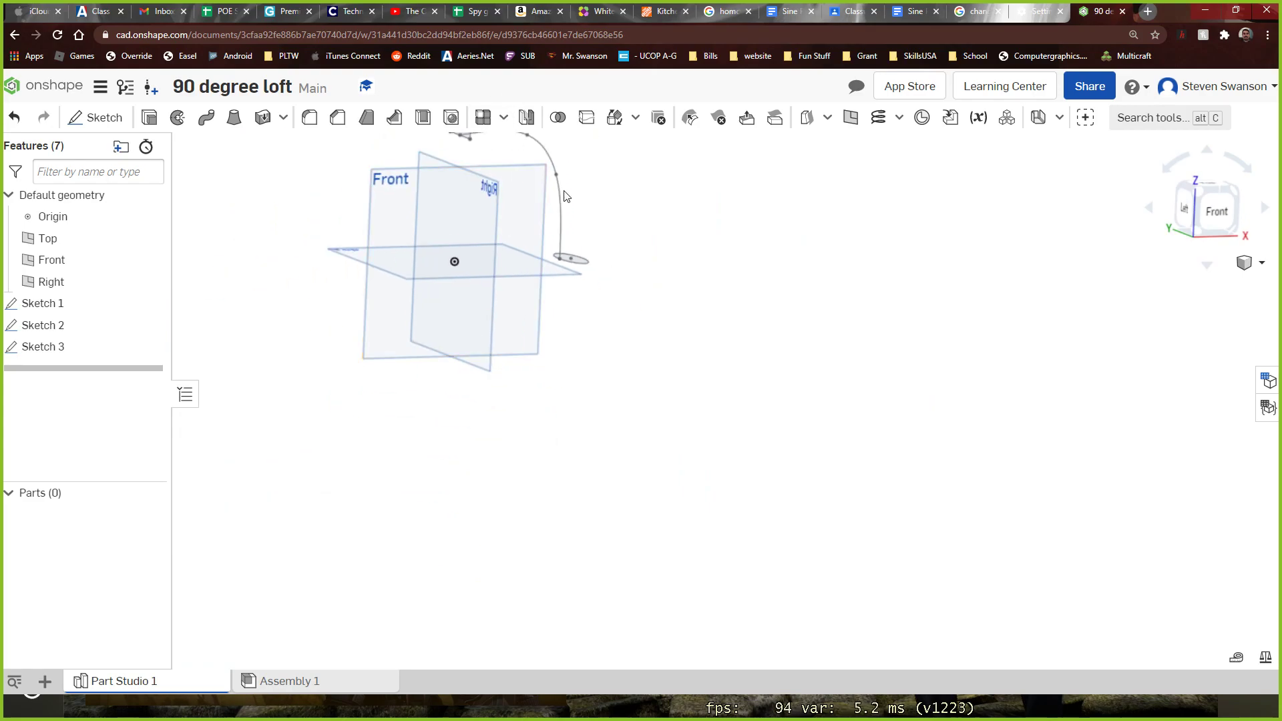
Start a solid loft with the rectangle face and the ellipse face as its two profiles
{"action": "scroll", "coordinate": [563, 198], "scroll_direction": "down", "scroll_amount": 5}
{"action": "scroll", "coordinate": [599, 158], "scroll_direction": "up", "scroll_amount": 8}
{"action": "right_click_drag", "start_coordinate": [576, 158], "coordinate": [513, 158]}
{"action": "left_click", "coordinate": [94, 119]}
{"action": "left_click", "coordinate": [342, 148]}
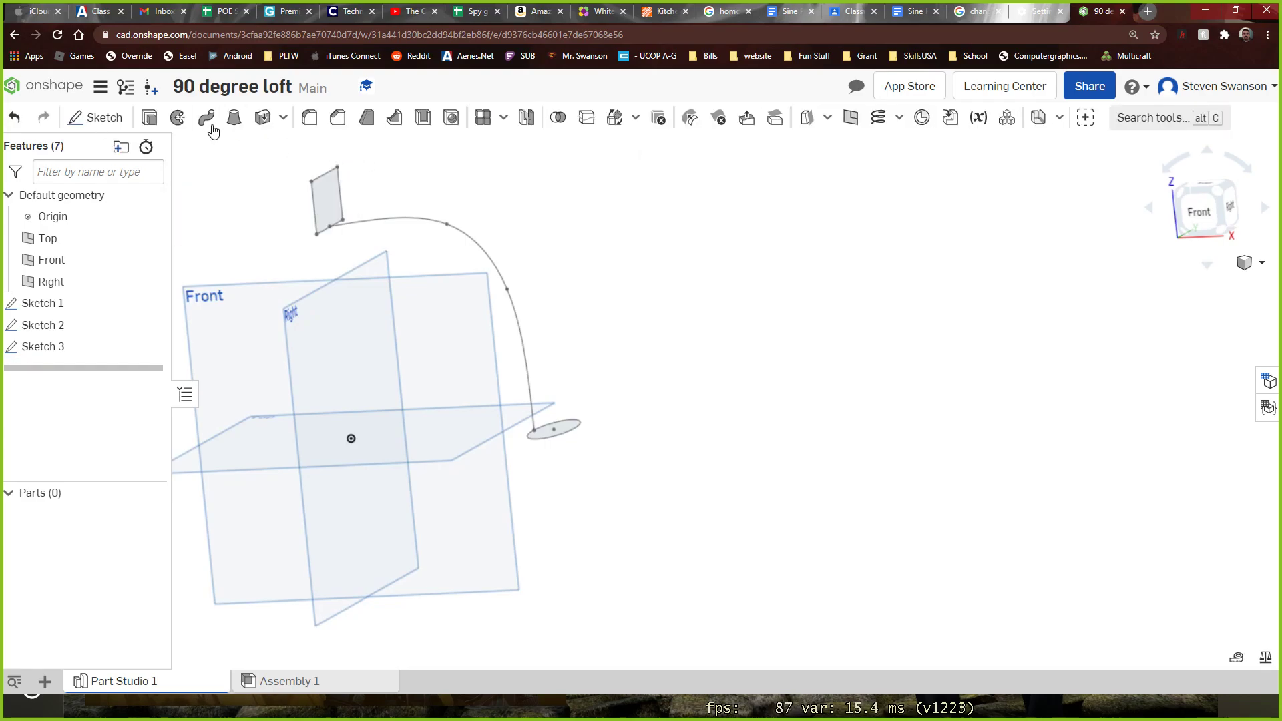
{"action": "left_click", "coordinate": [234, 118]}
{"action": "left_click_drag", "start_coordinate": [262, 147], "coordinate": [830, 147]}
{"action": "left_click", "coordinate": [326, 201]}
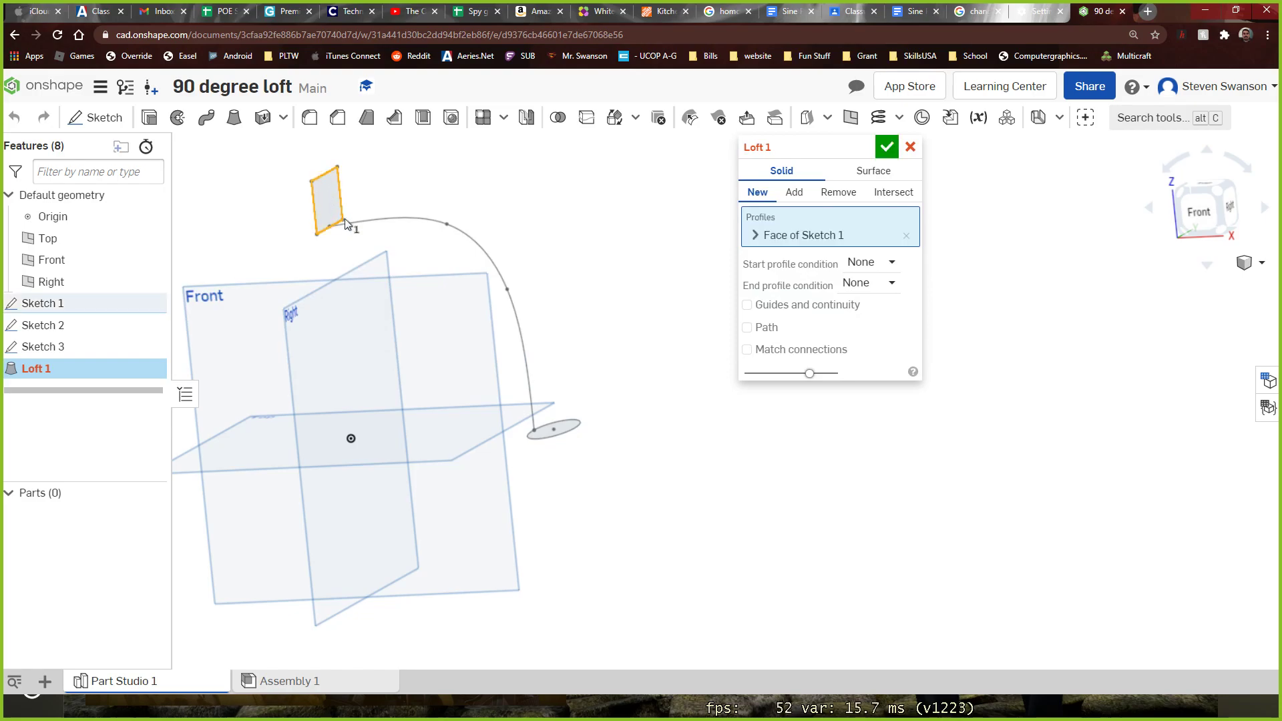
{"action": "left_click", "coordinate": [564, 424]}
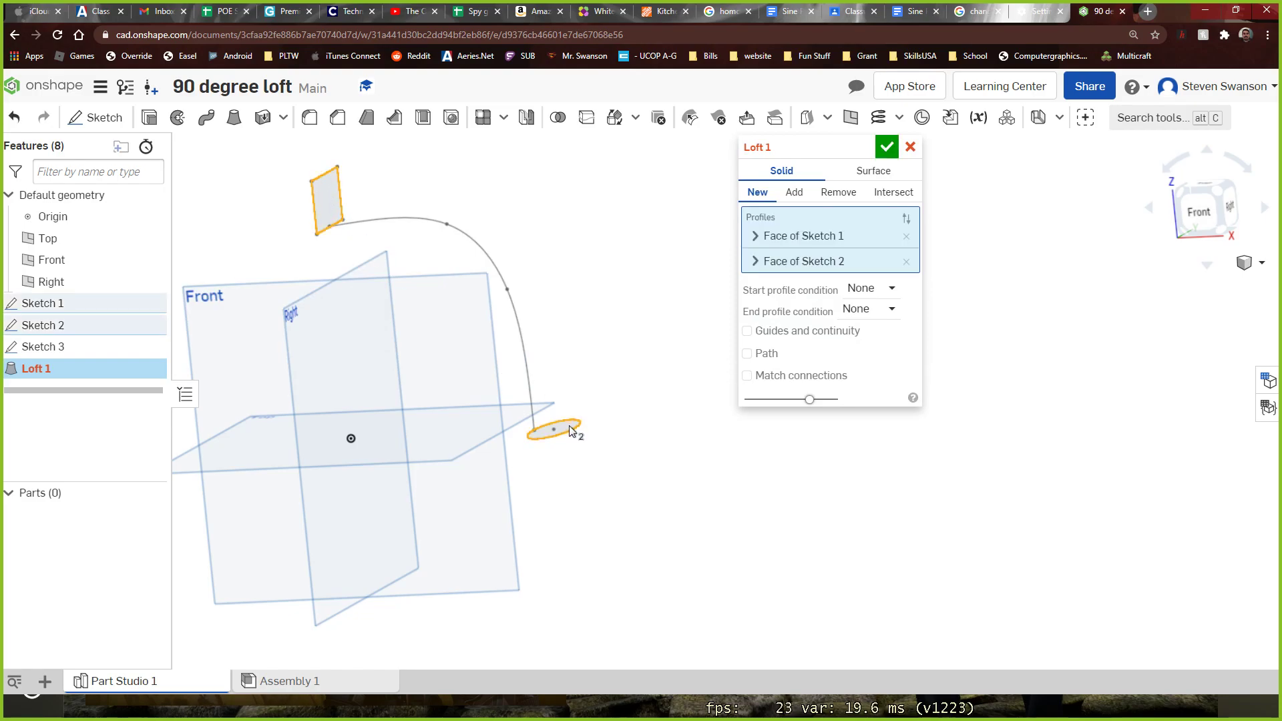
{"action": "mouse_move", "coordinate": [610, 381]}
{"action": "right_mouse_down"}
{"action": "mouse_move", "coordinate": [647, 386]}
{"action": "mouse_move", "coordinate": [623, 391]}
{"action": "right_mouse_up"}
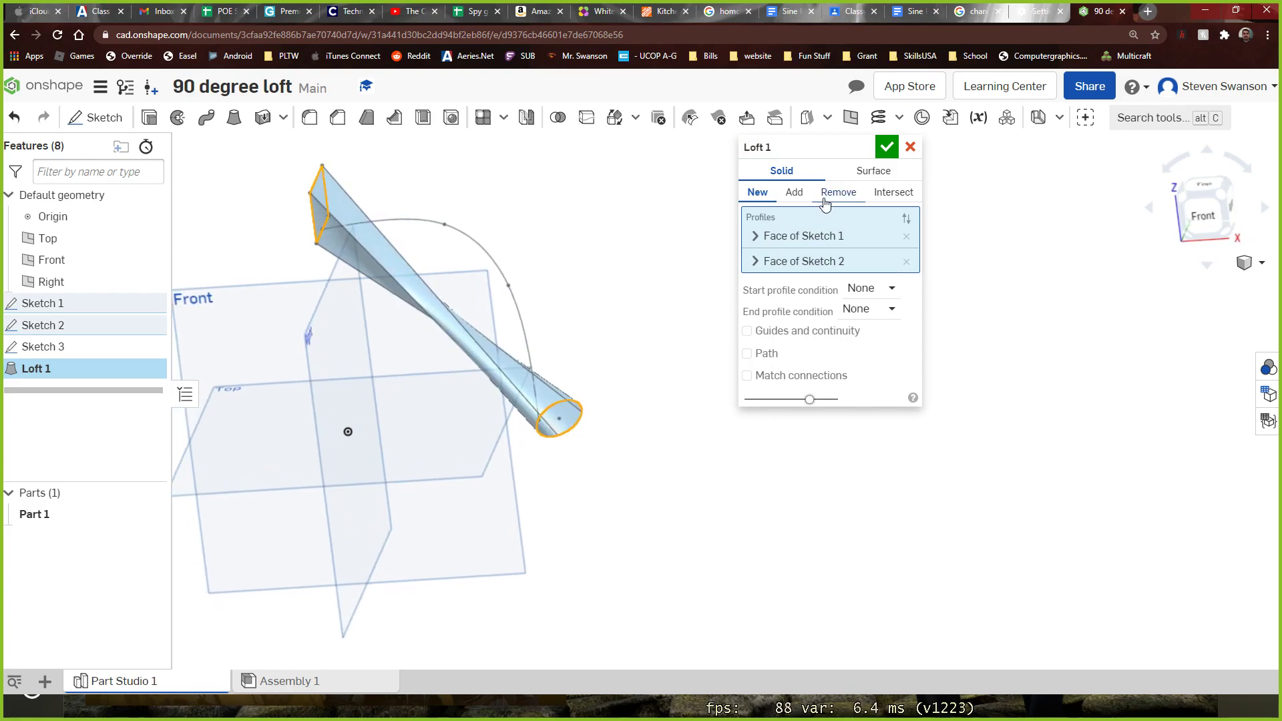
Enable Path for the loft, select the spline as the path, and accept the loft
{"action": "left_click", "coordinate": [772, 356]}
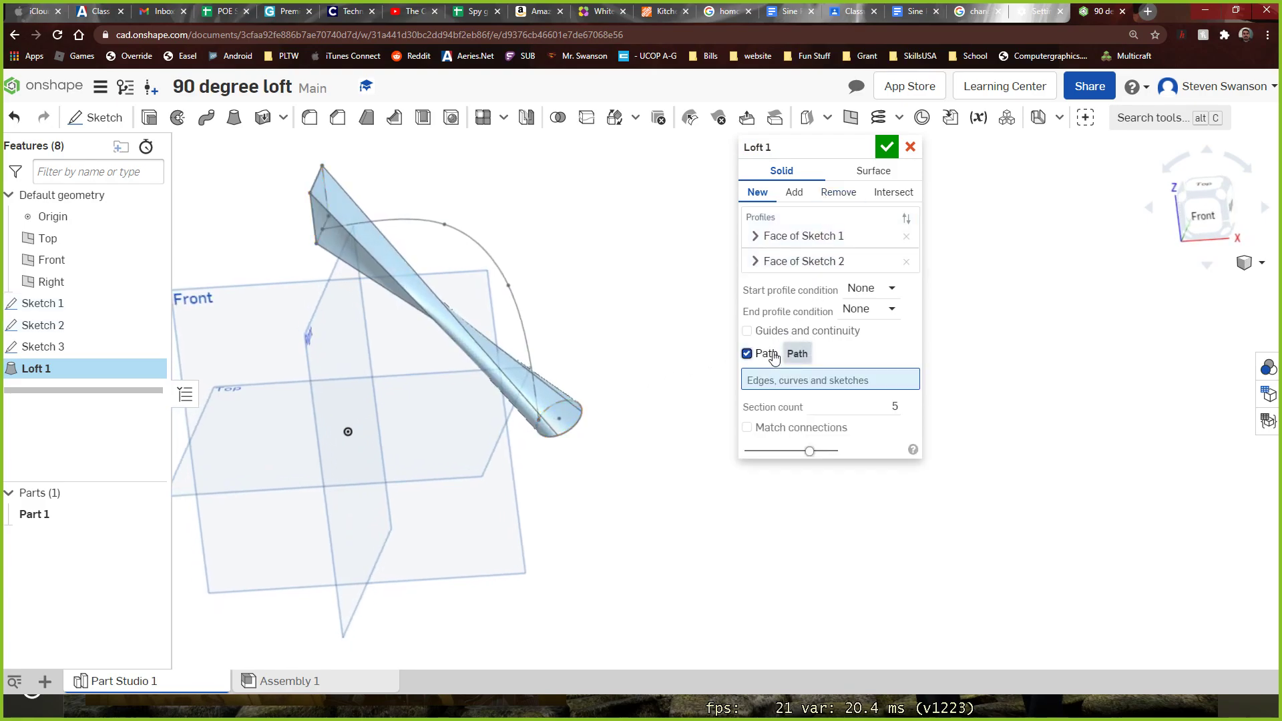
{"action": "left_click", "coordinate": [491, 261]}
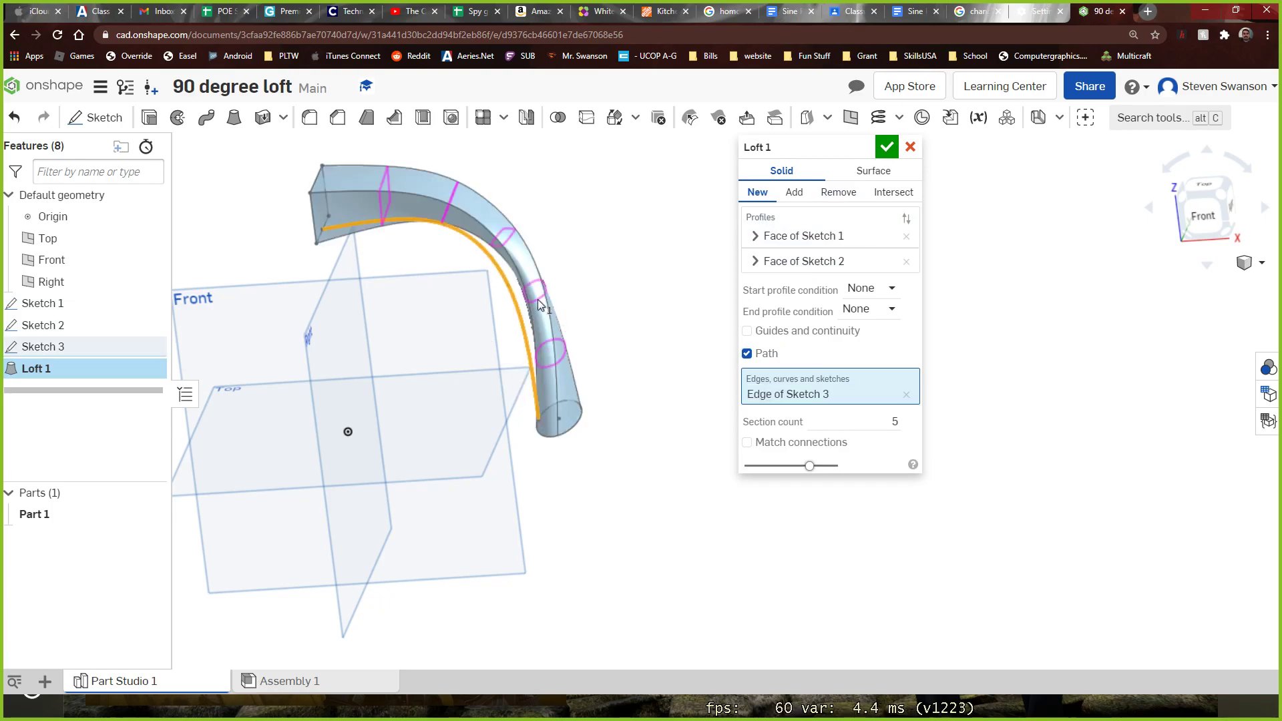
{"action": "left_click", "coordinate": [888, 151]}
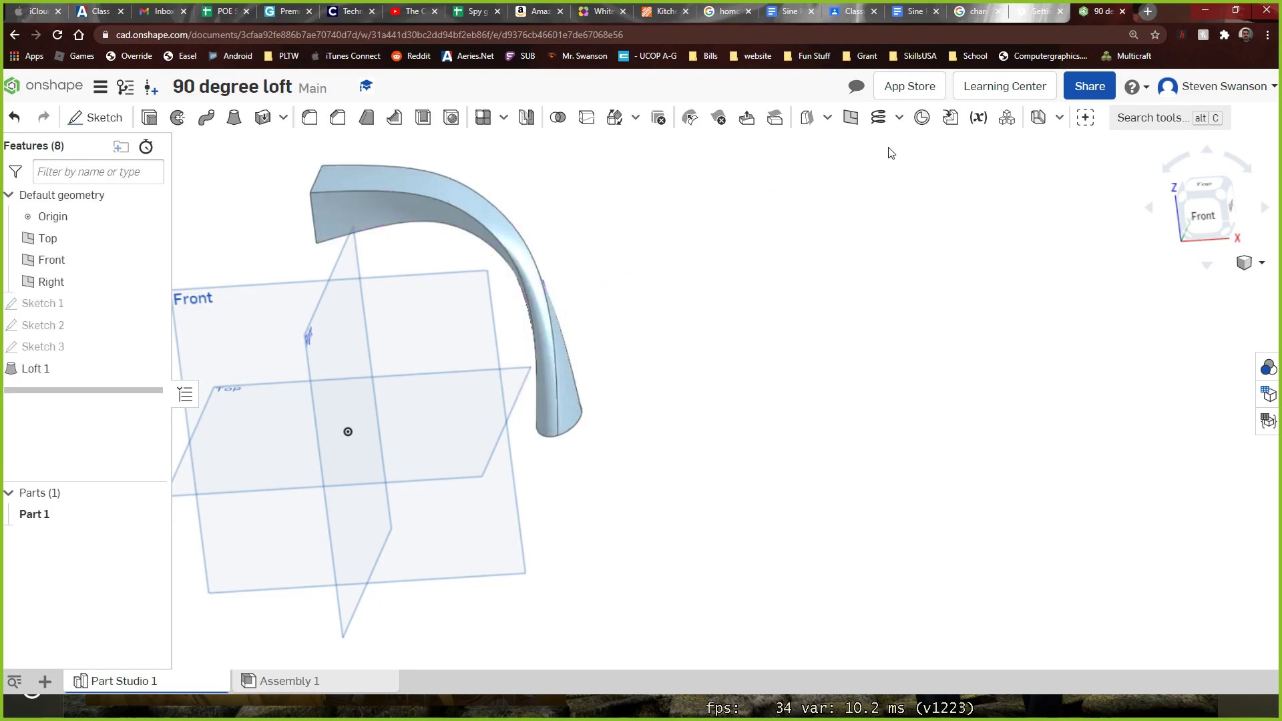
Apply a Shell to the loft with the elliptical end face removed and a thickness of 0.05 in
{"action": "right_click_drag", "start_coordinate": [601, 357], "coordinate": [936, 203]}
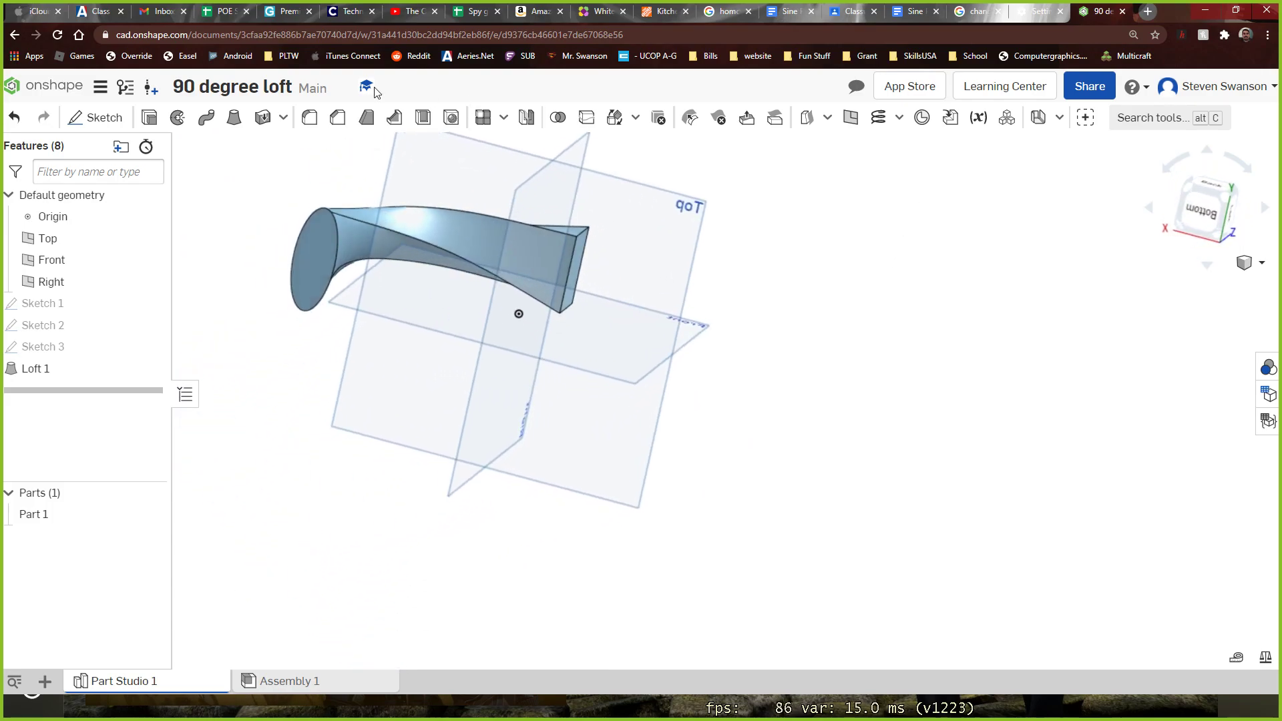
{"action": "left_click", "coordinate": [418, 119]}
{"action": "left_click", "coordinate": [304, 254]}
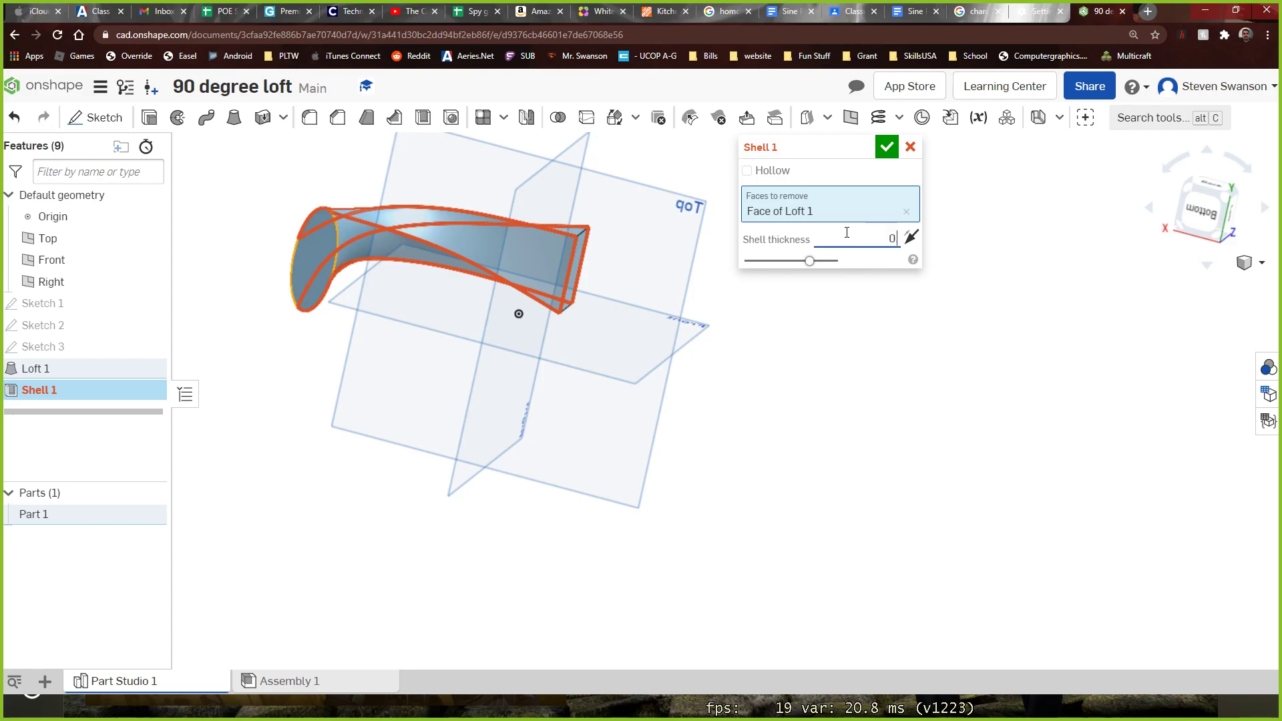
{"action": "left_click", "coordinate": [886, 148]}
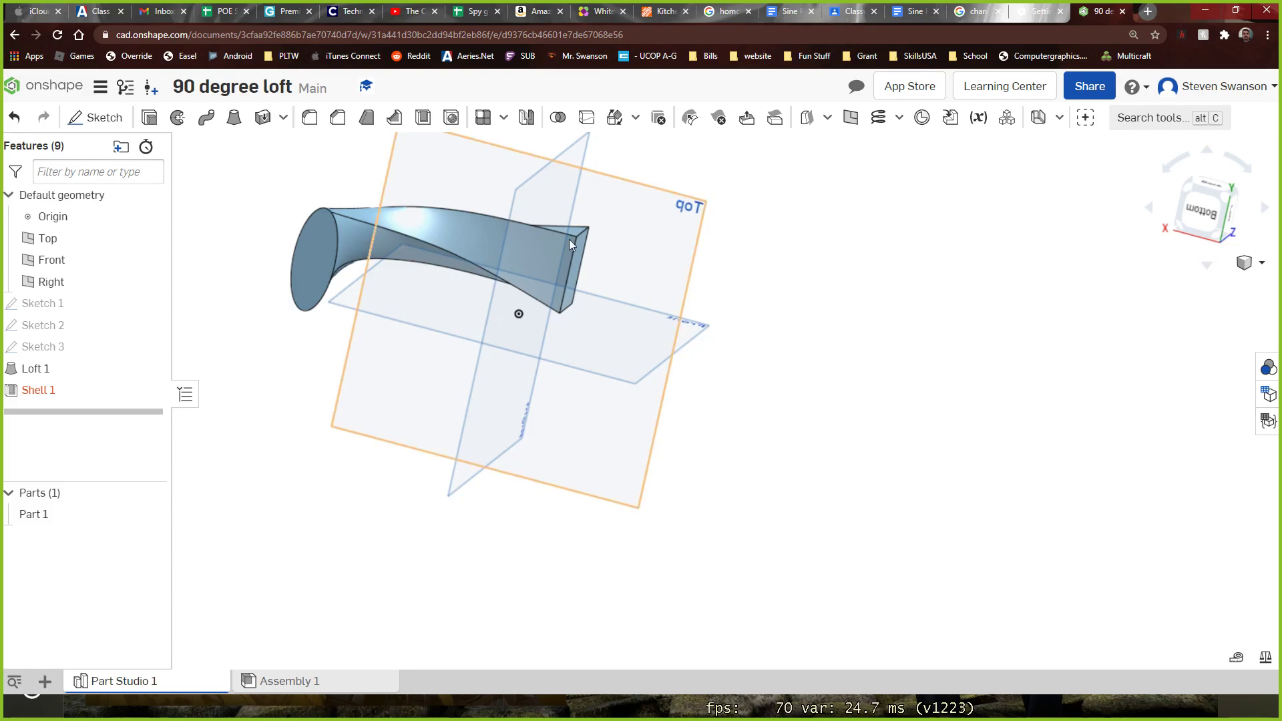
Edit the shell to use a thinner wall, accept it, and inspect the hollow loft from several sides
{"action": "double_click", "coordinate": [100, 390]}
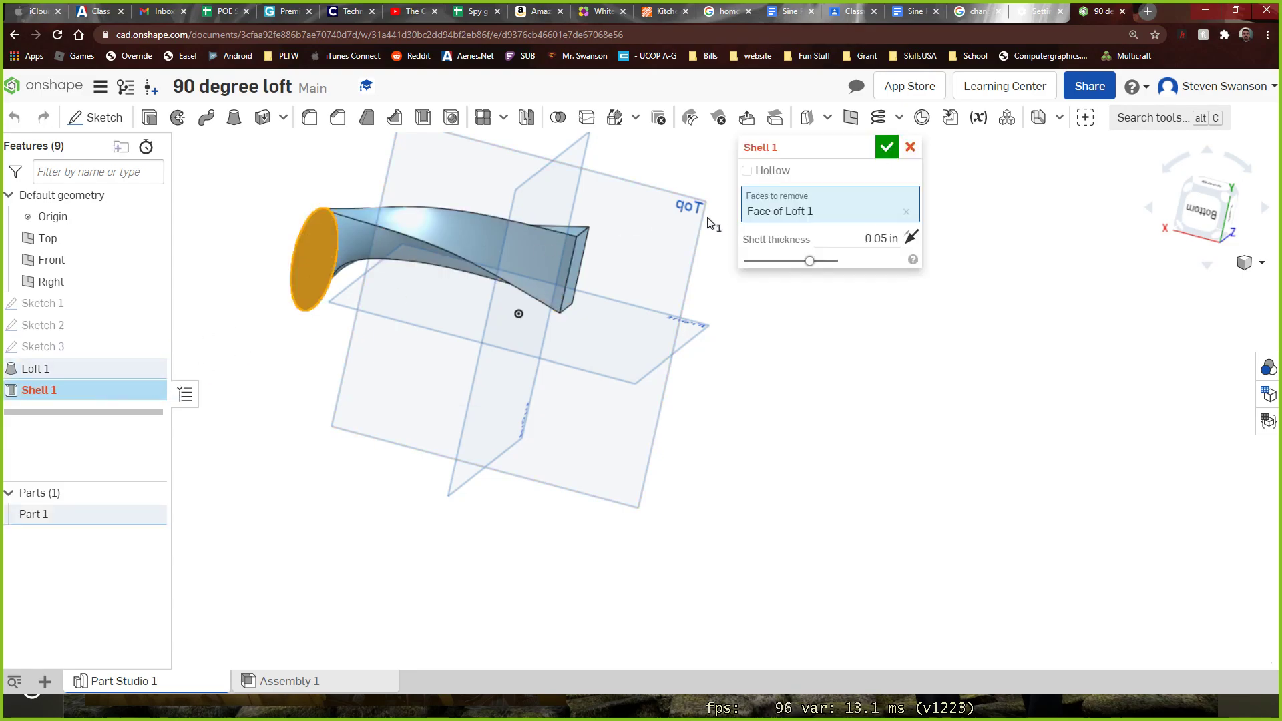
{"action": "left_click", "coordinate": [834, 230]}
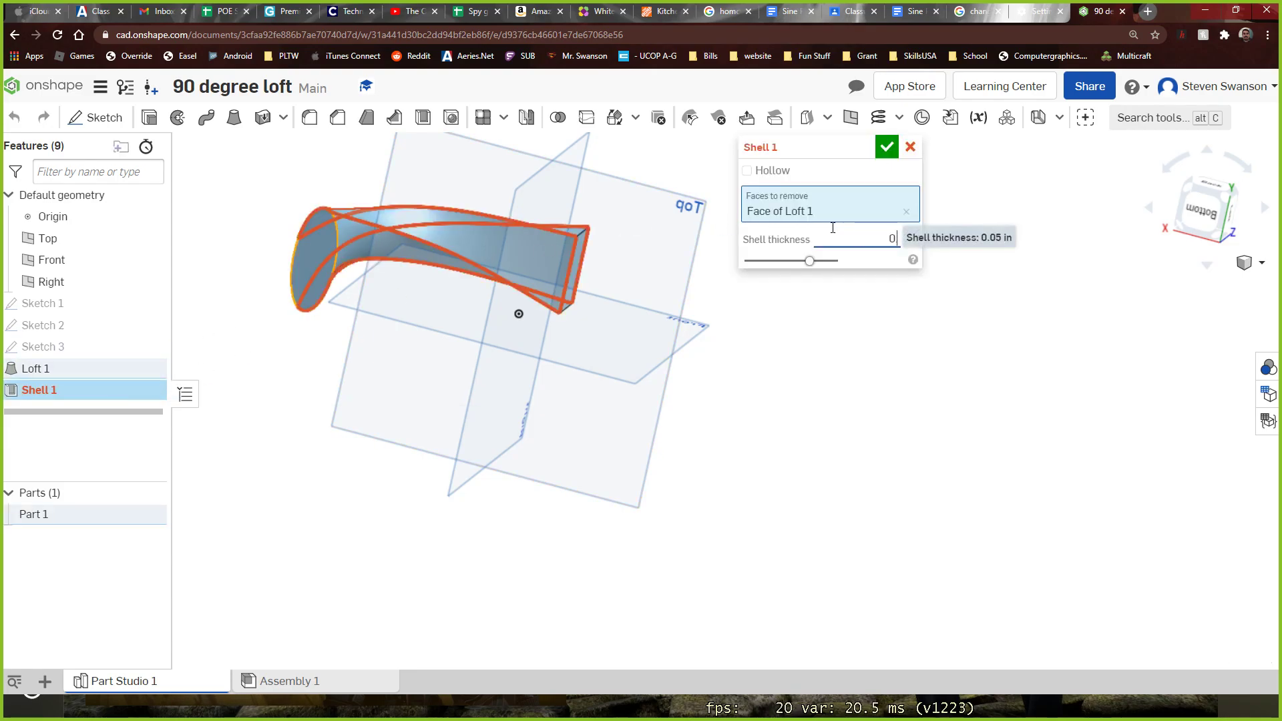
{"action": "left_click", "coordinate": [886, 147]}
{"action": "right_click_drag", "start_coordinate": [790, 158], "coordinate": [431, 235]}
{"action": "scroll", "coordinate": [269, 257], "scroll_direction": "up", "scroll_amount": 3}
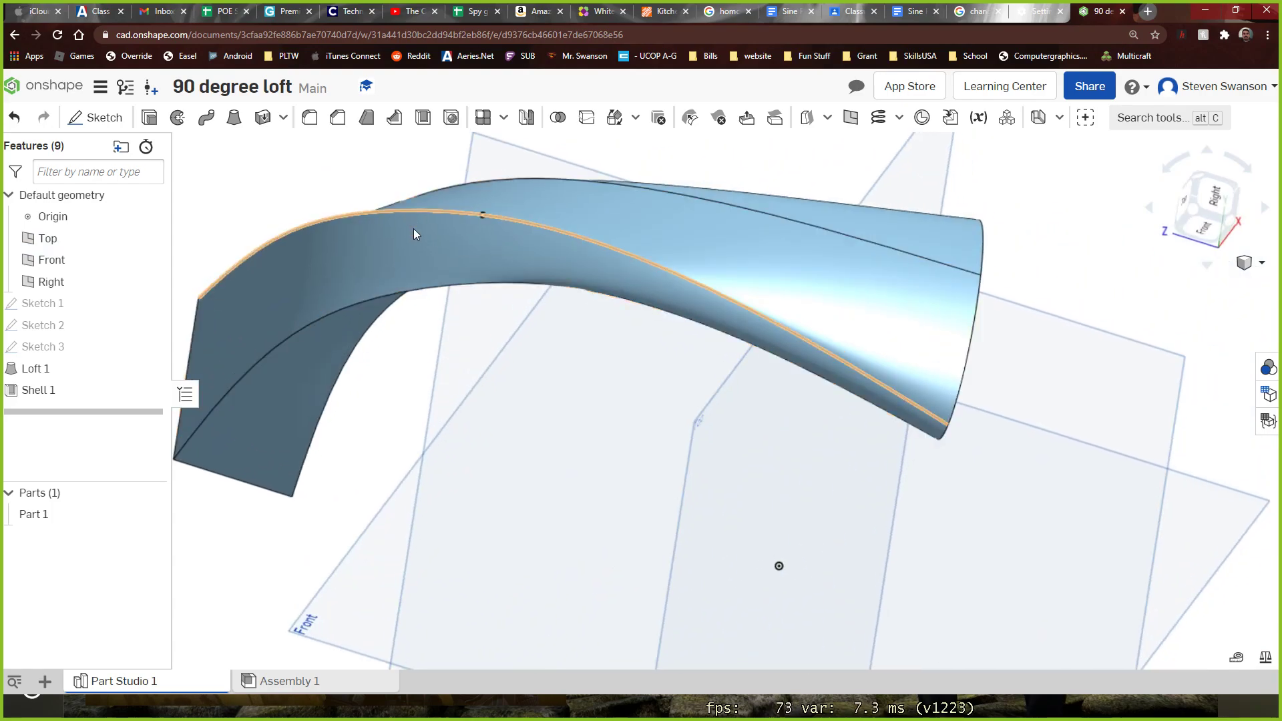
{"action": "right_click_drag", "start_coordinate": [434, 401], "coordinate": [336, 369]}
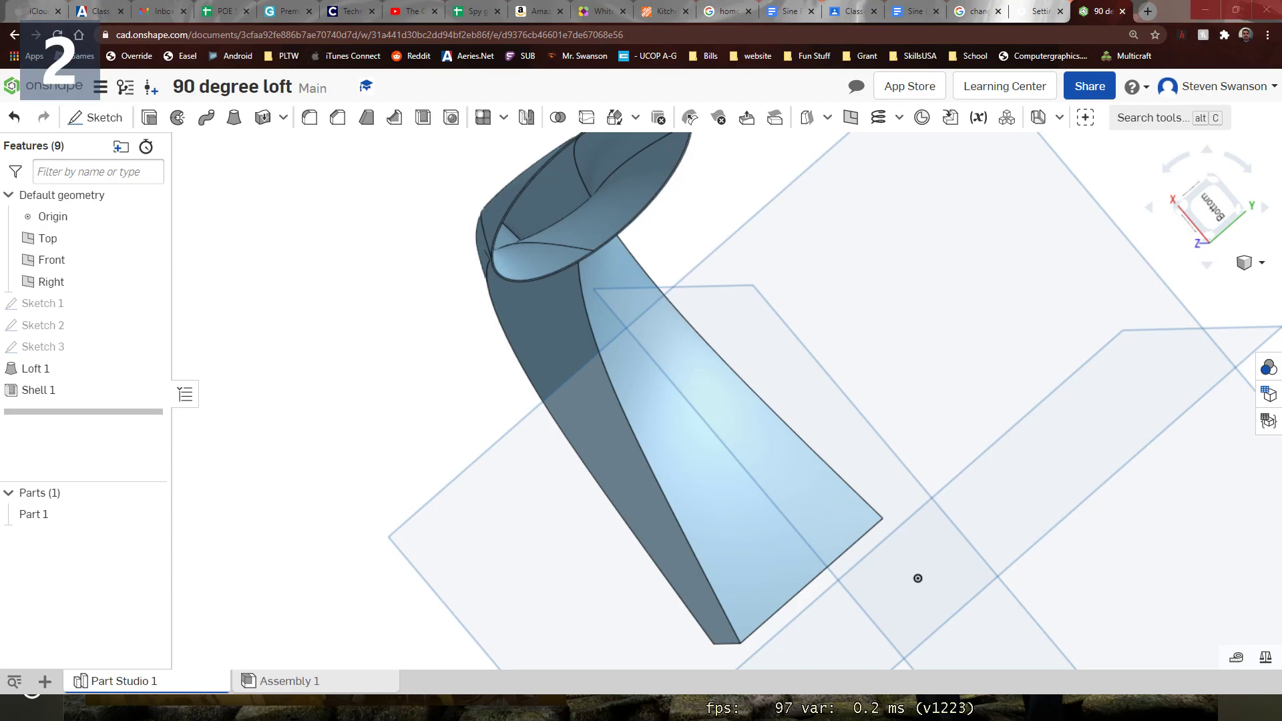
{"action": "right_click_drag", "start_coordinate": [195, 327], "coordinate": [494, 275]}
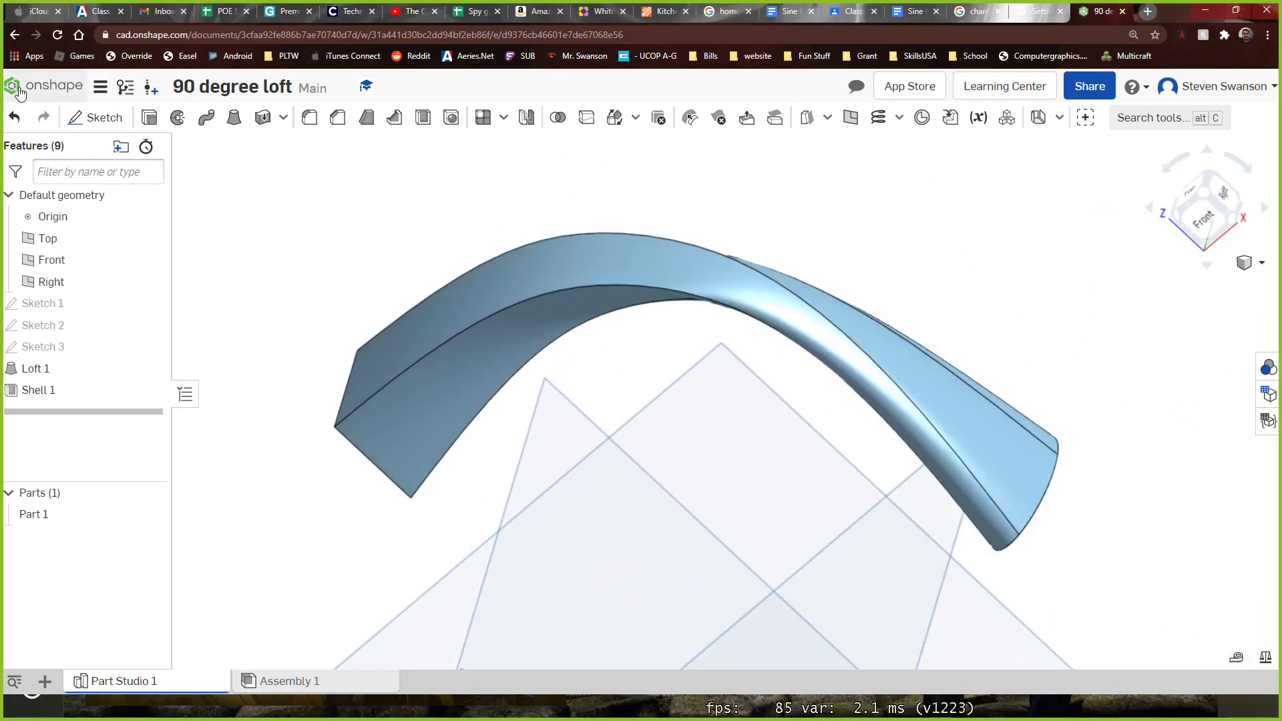
Return to the documents page and create a new document named "3 layer loft"
{"action": "left_click", "coordinate": [42, 86]}
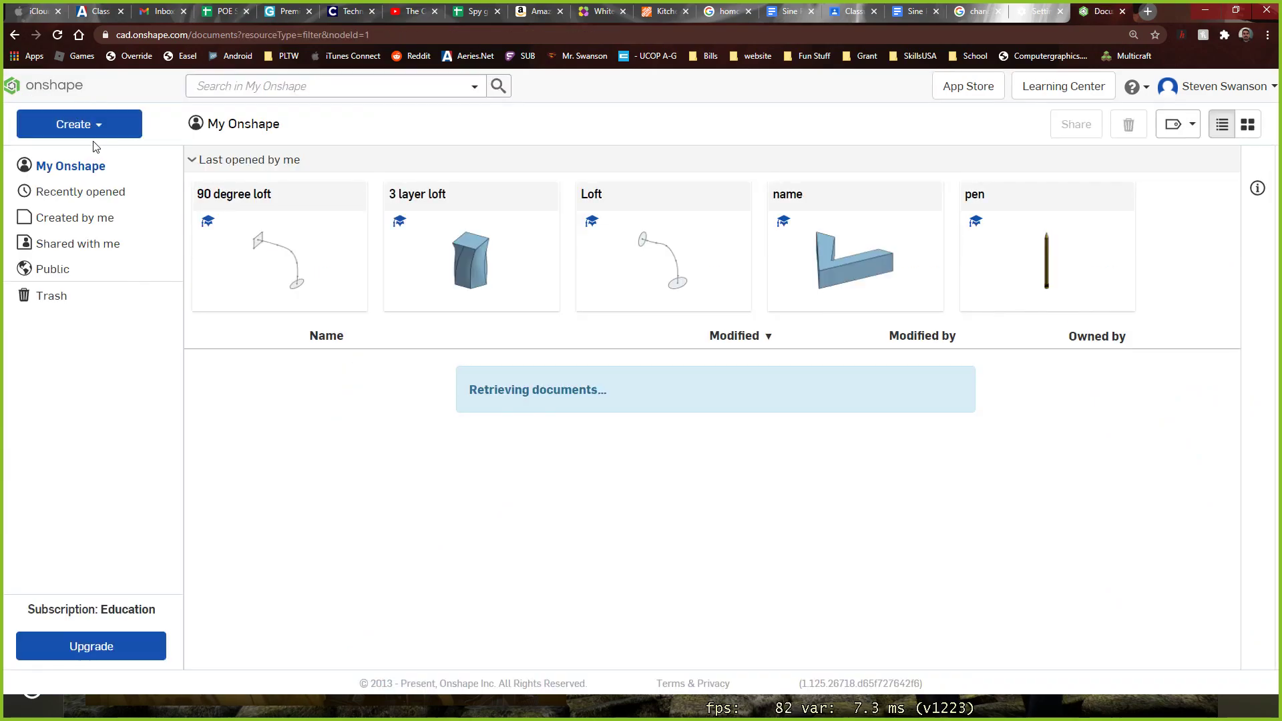
{"action": "left_click", "coordinate": [97, 128]}
{"action": "left_click", "coordinate": [92, 157]}
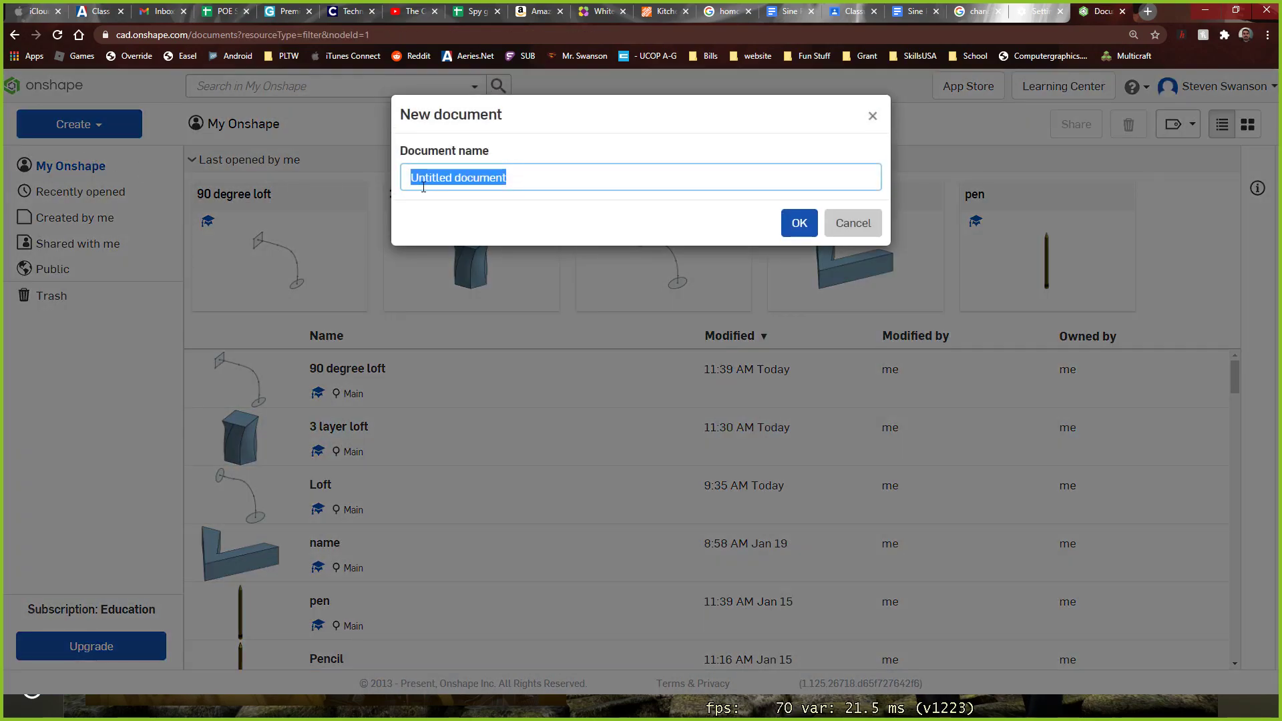
{"action": "type", "text": "3 layer loft"}
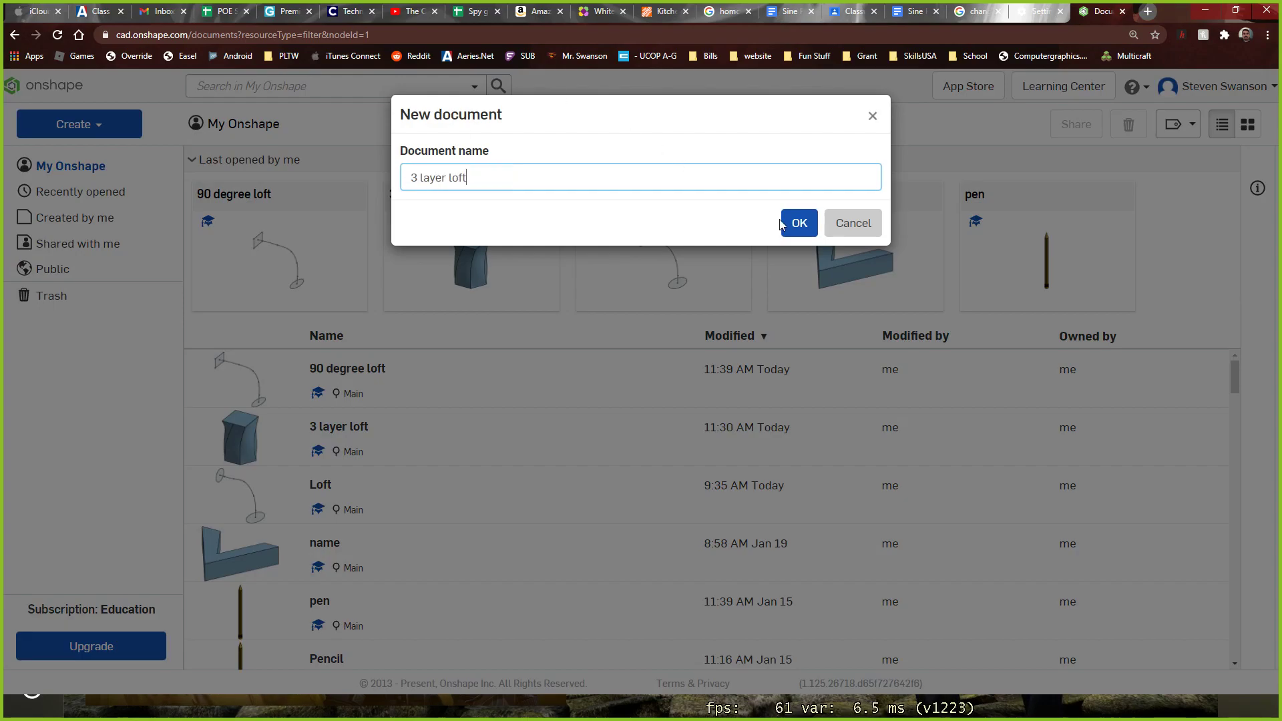
{"action": "left_click", "coordinate": [782, 223]}
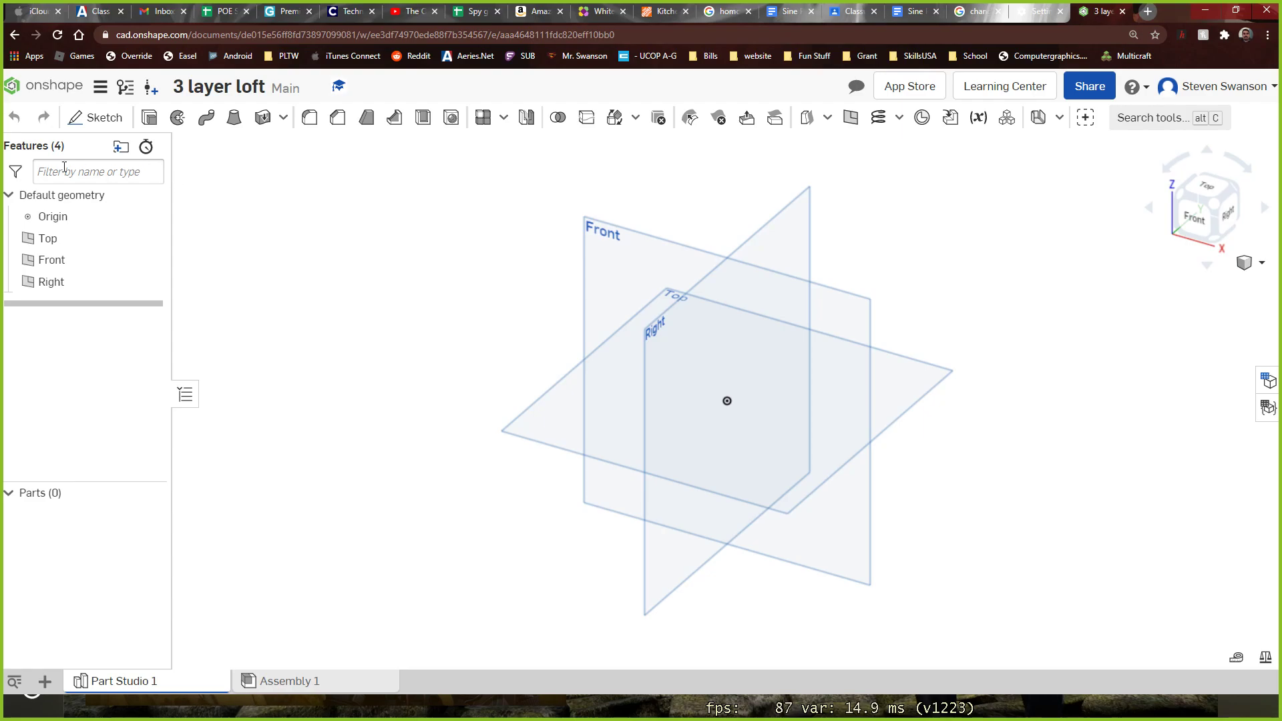
Sketch an ellipse on the Top plane, centred on the origin, with semi-axes of about 3.9 and 1.3, and finish the sketch
{"action": "left_click", "coordinate": [75, 118]}
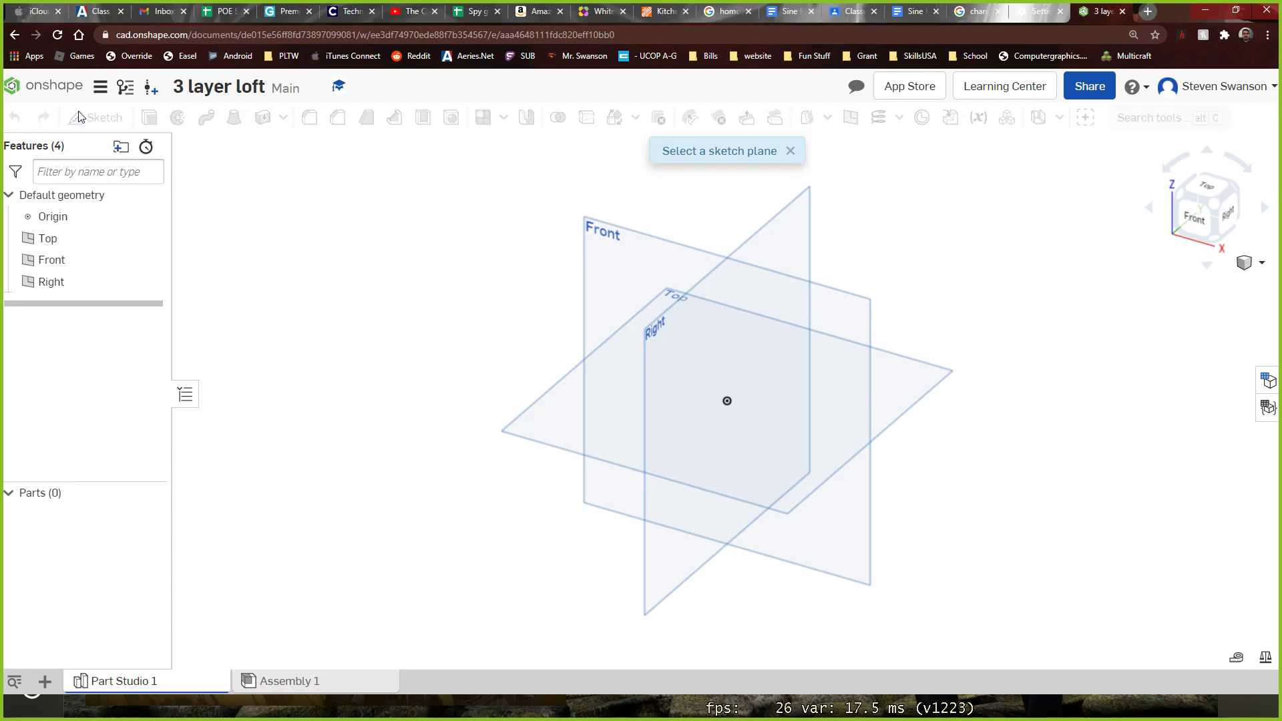
{"action": "left_click", "coordinate": [541, 426]}
{"action": "left_click", "coordinate": [1212, 175]}
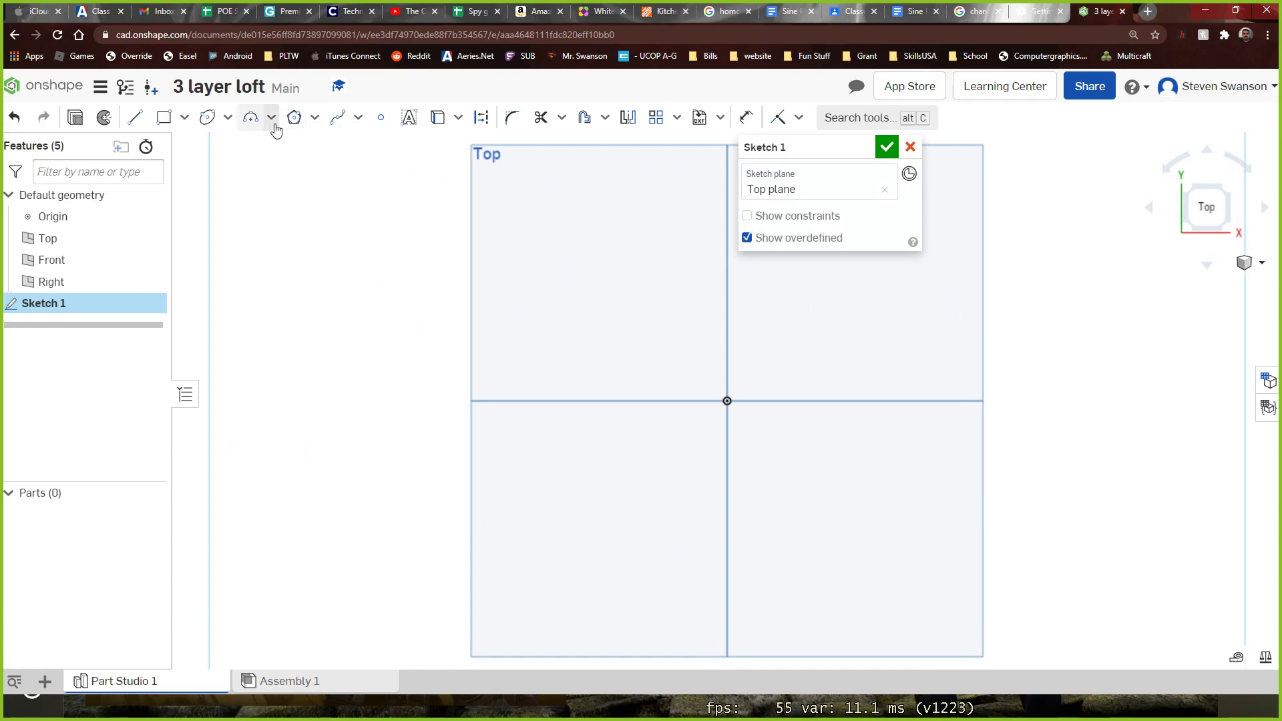
{"action": "left_click", "coordinate": [206, 120]}
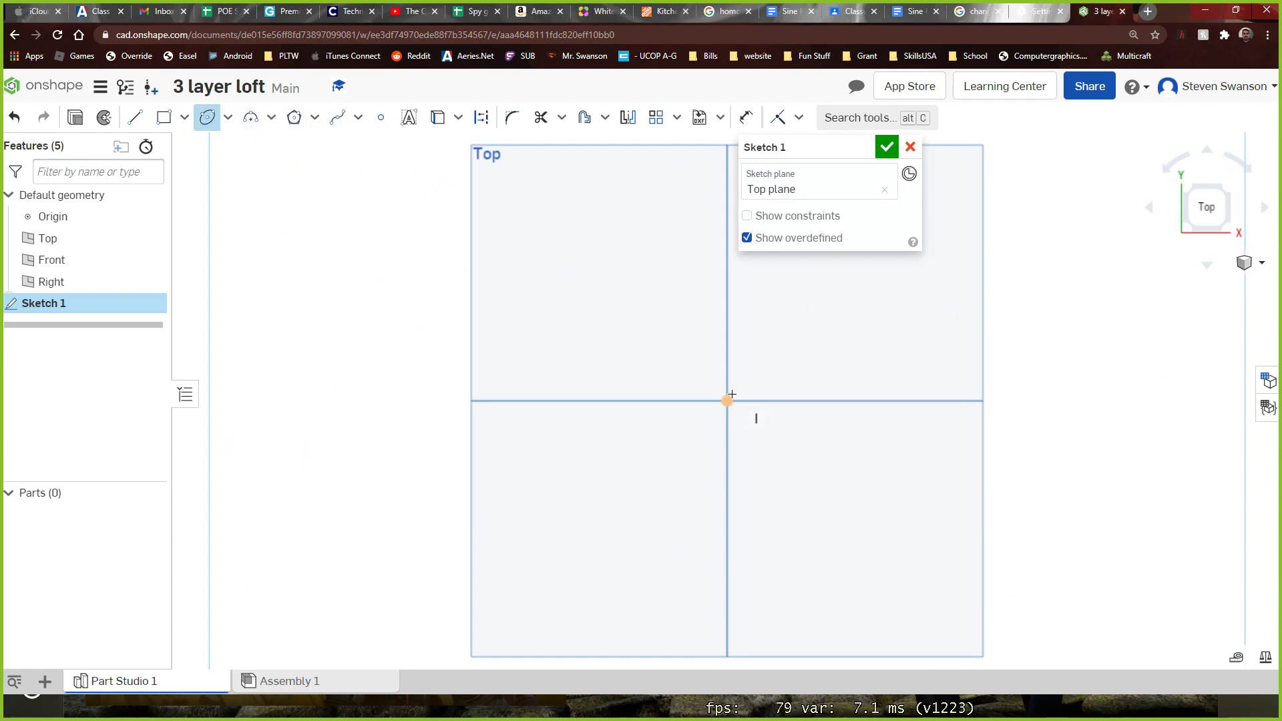
{"action": "left_click", "coordinate": [727, 402]}
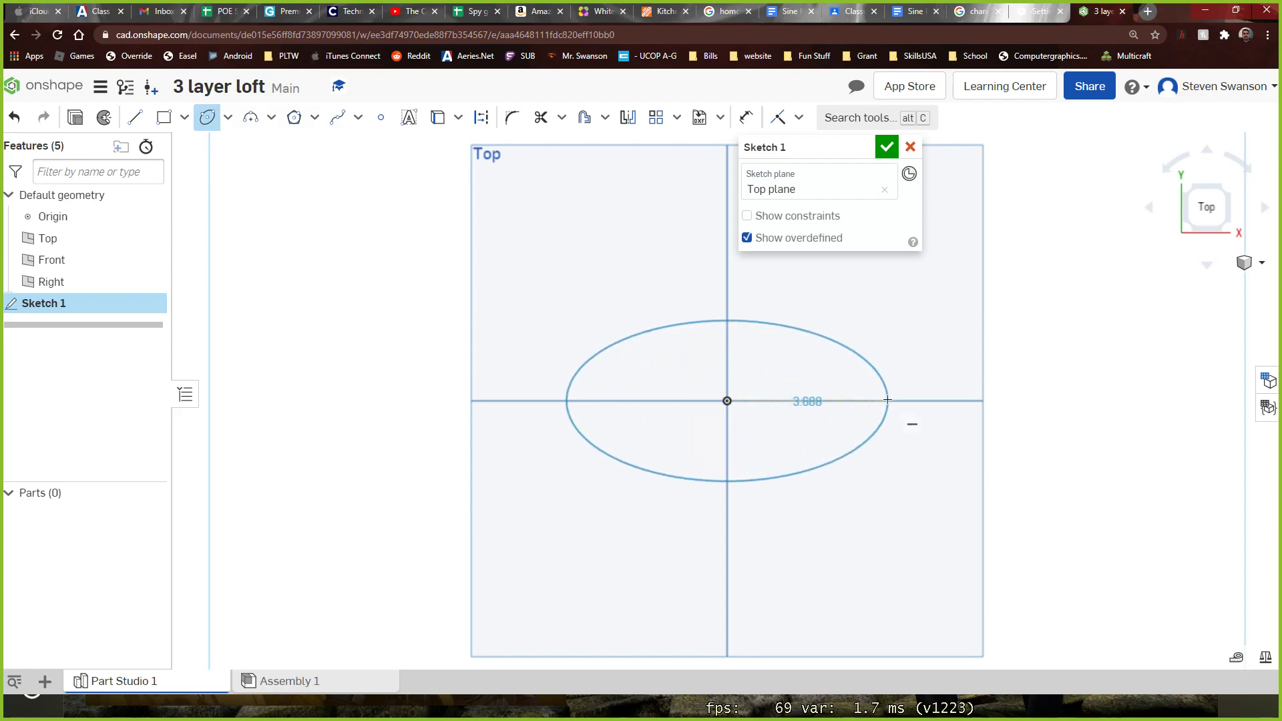
{"action": "left_click", "coordinate": [893, 400]}
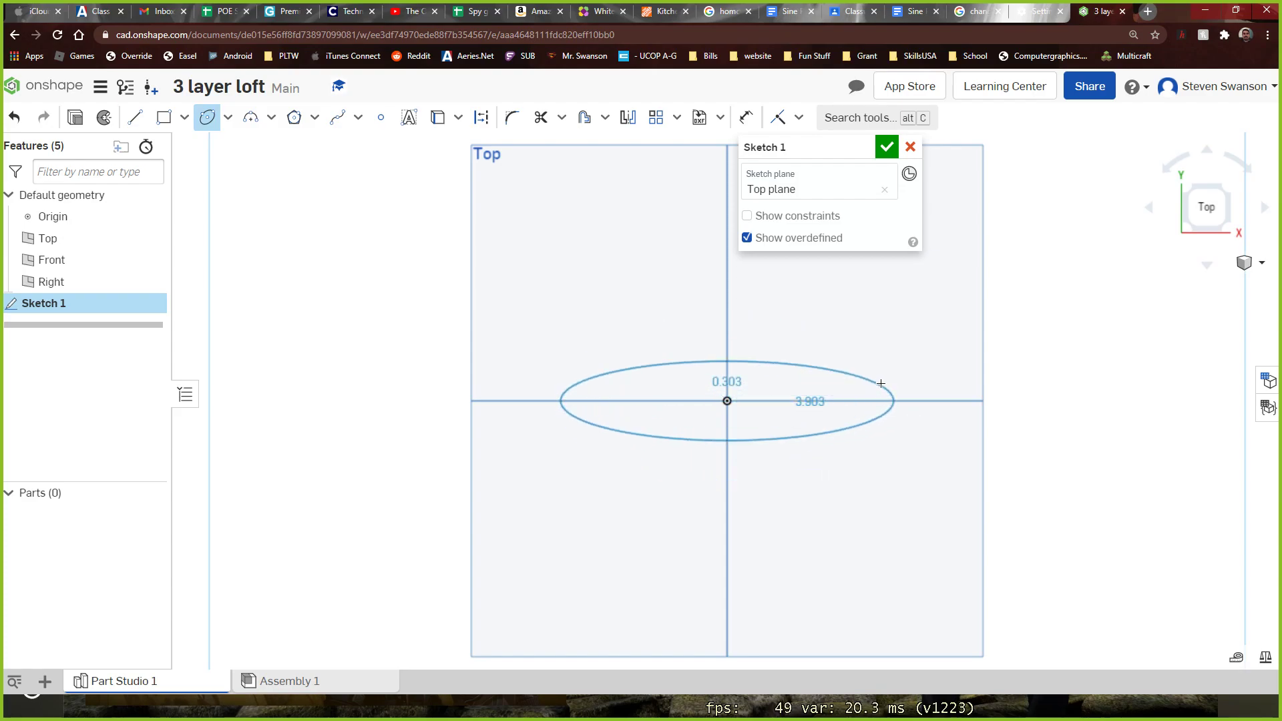
{"action": "left_click", "coordinate": [881, 380]}
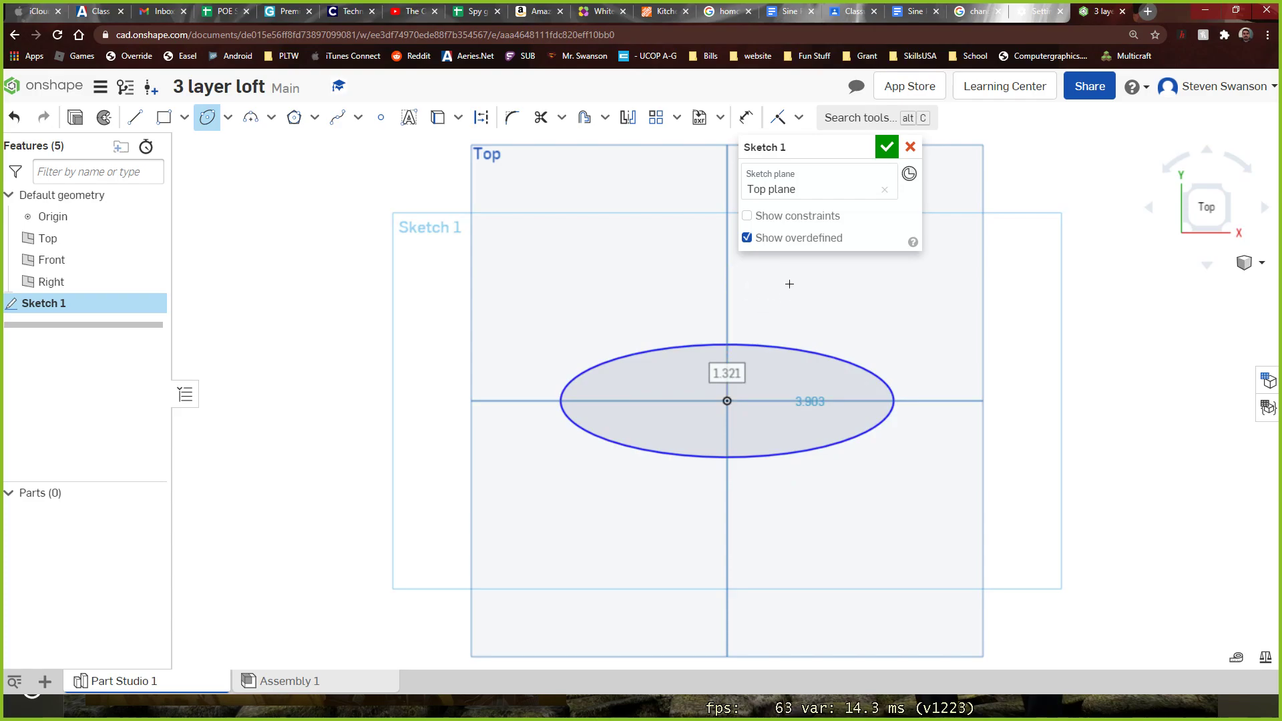
{"action": "left_click", "coordinate": [886, 148]}
{"action": "mouse_move", "coordinate": [895, 167]}
{"action": "right_mouse_down"}
{"action": "mouse_move", "coordinate": [964, 320]}
{"action": "mouse_move", "coordinate": [966, 256]}
{"action": "right_mouse_up"}
{"action": "scroll", "coordinate": [538, 408], "scroll_direction": "down", "scroll_amount": 3}
{"action": "right_click_drag", "start_coordinate": [394, 426], "coordinate": [429, 469]}
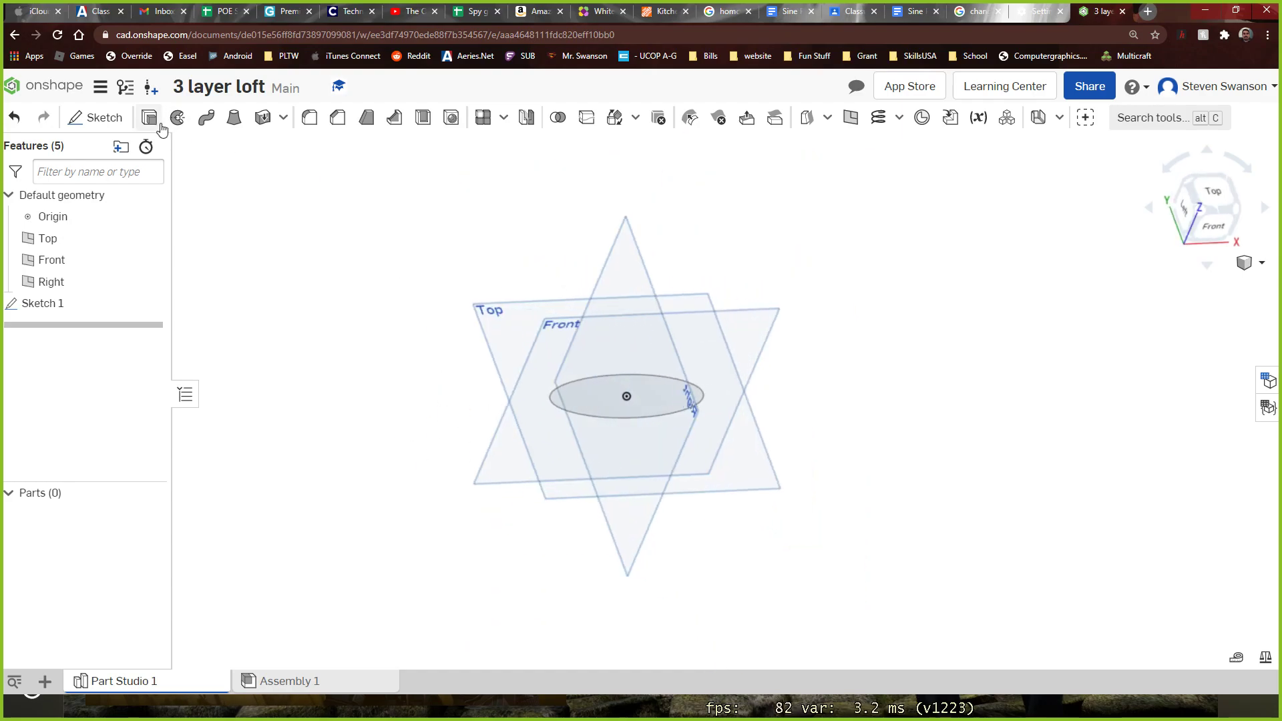
{"action": "right_click_drag", "start_coordinate": [278, 212], "coordinate": [295, 178]}
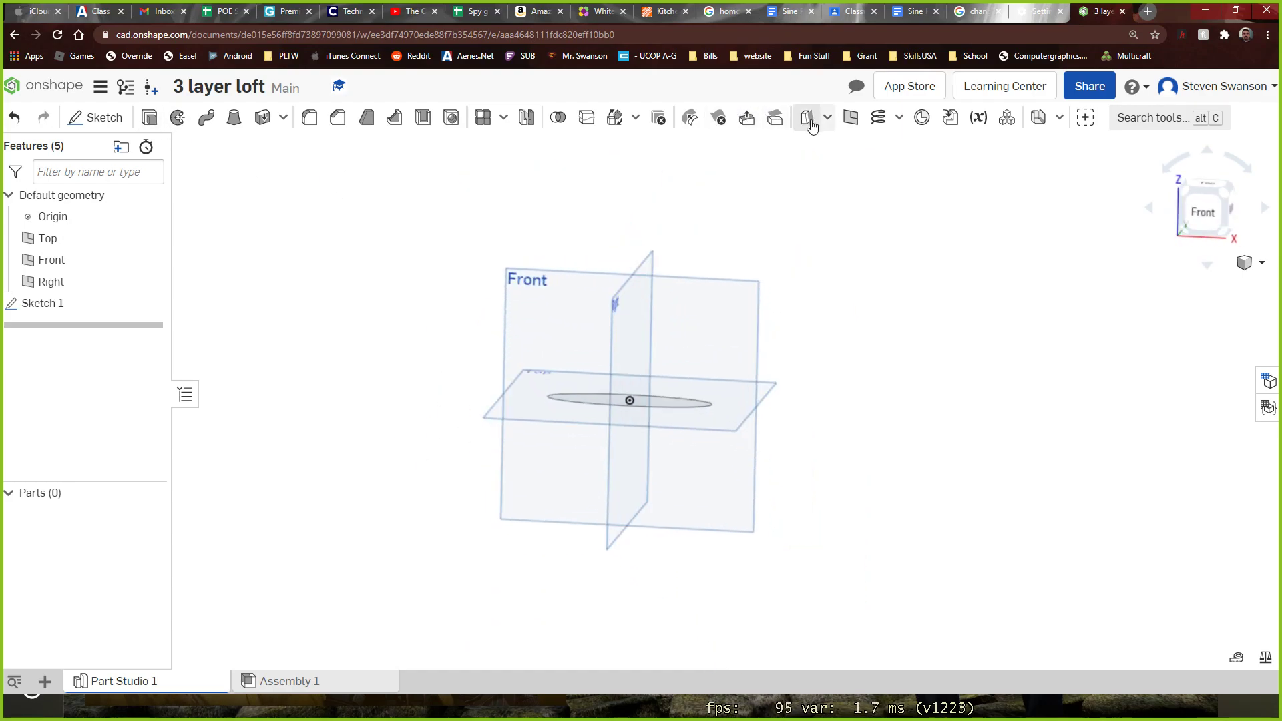
Create a plane offset 2 in above the Top plane
{"action": "left_click", "coordinate": [852, 119]}
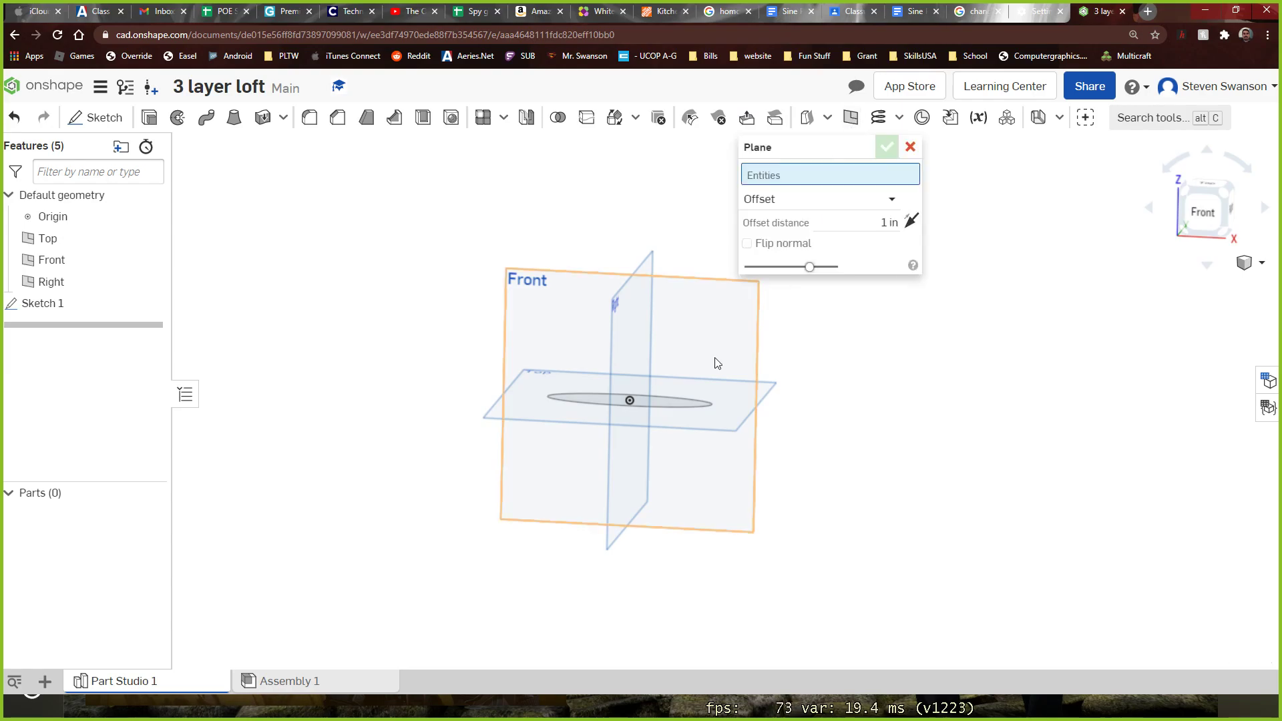
{"action": "left_click", "coordinate": [495, 421]}
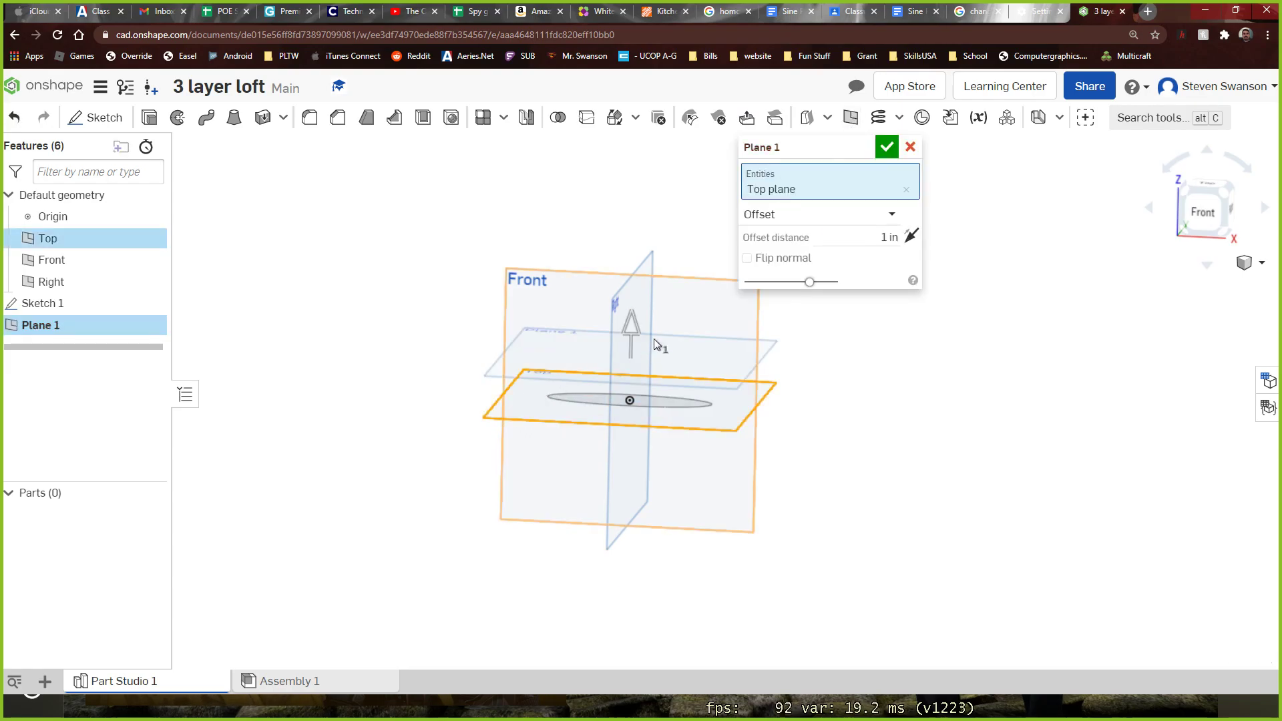
{"action": "left_click_drag", "start_coordinate": [640, 335], "coordinate": [639, 294]}
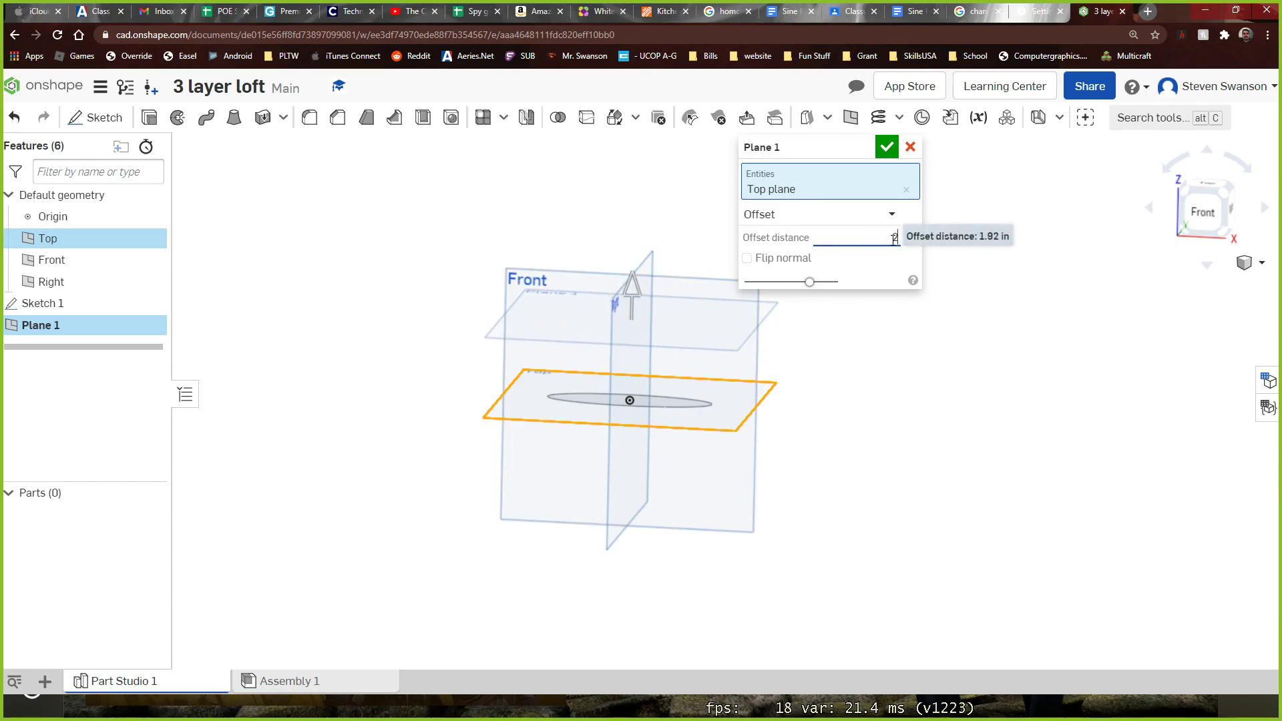
{"action": "left_click", "coordinate": [882, 154]}
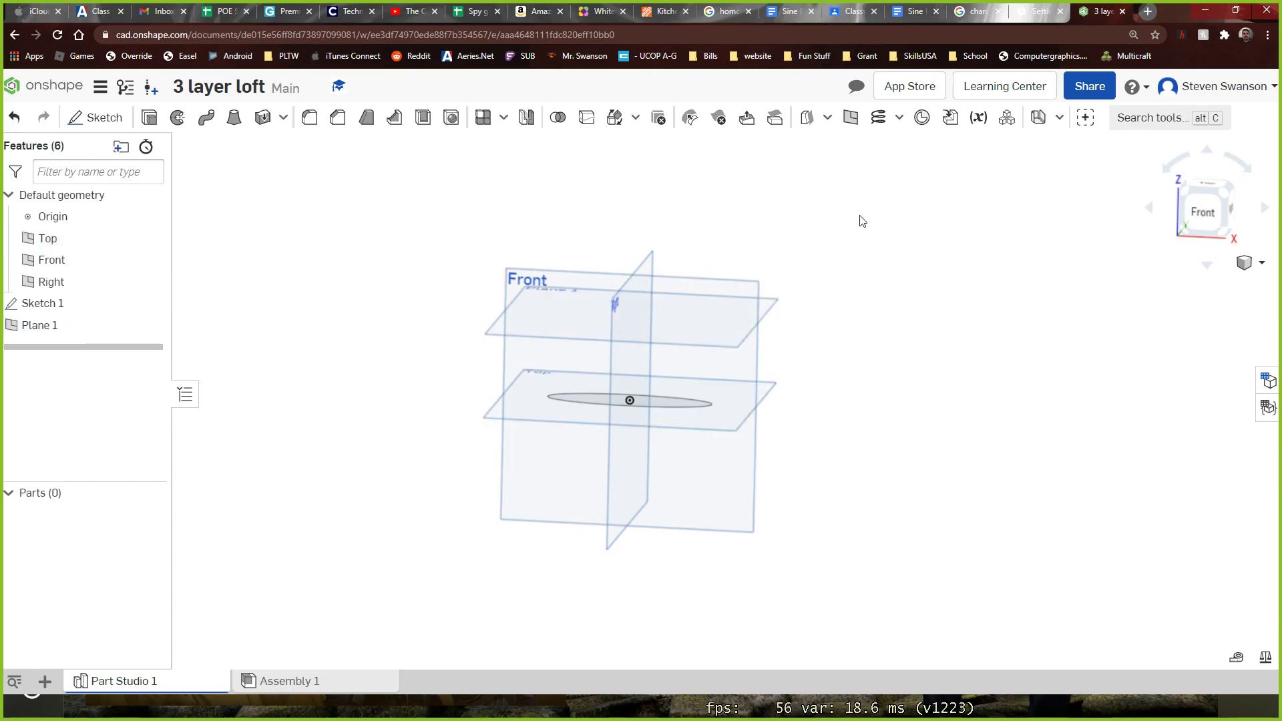
Start a sketch on Plane 1 and view it straight from above
{"action": "right_click_drag", "start_coordinate": [866, 223], "coordinate": [873, 252]}
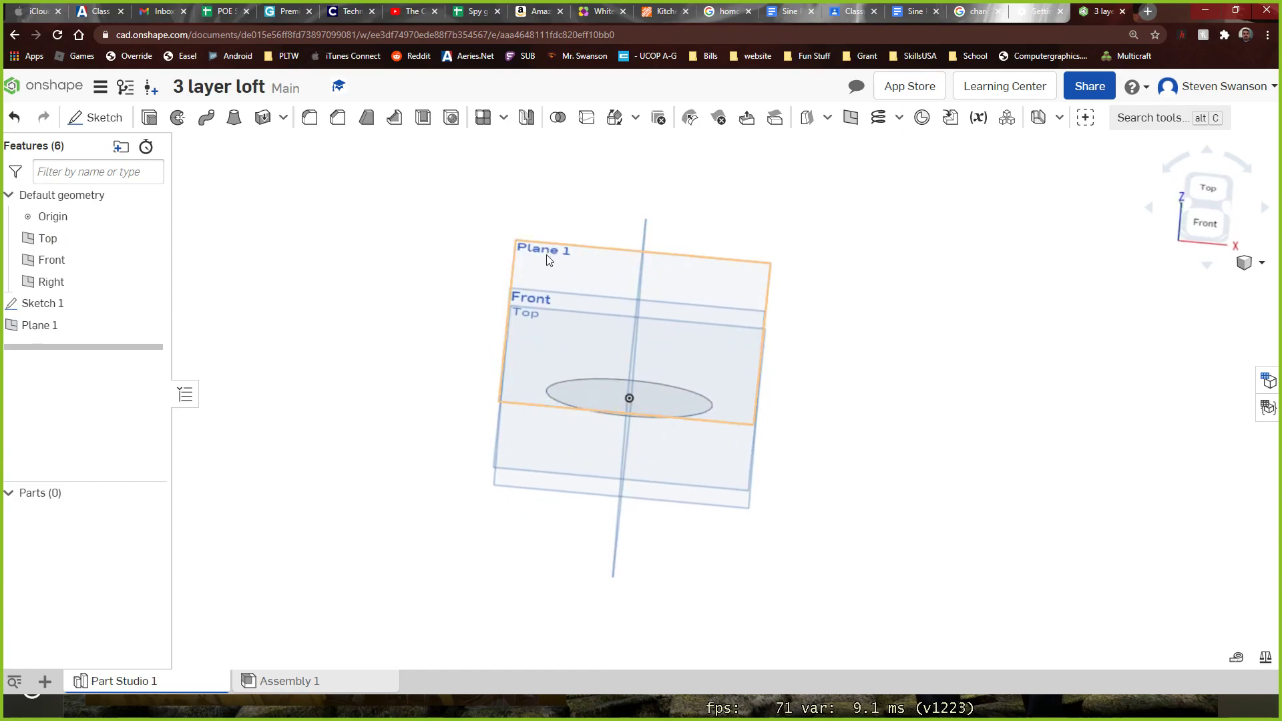
{"action": "left_click", "coordinate": [96, 118]}
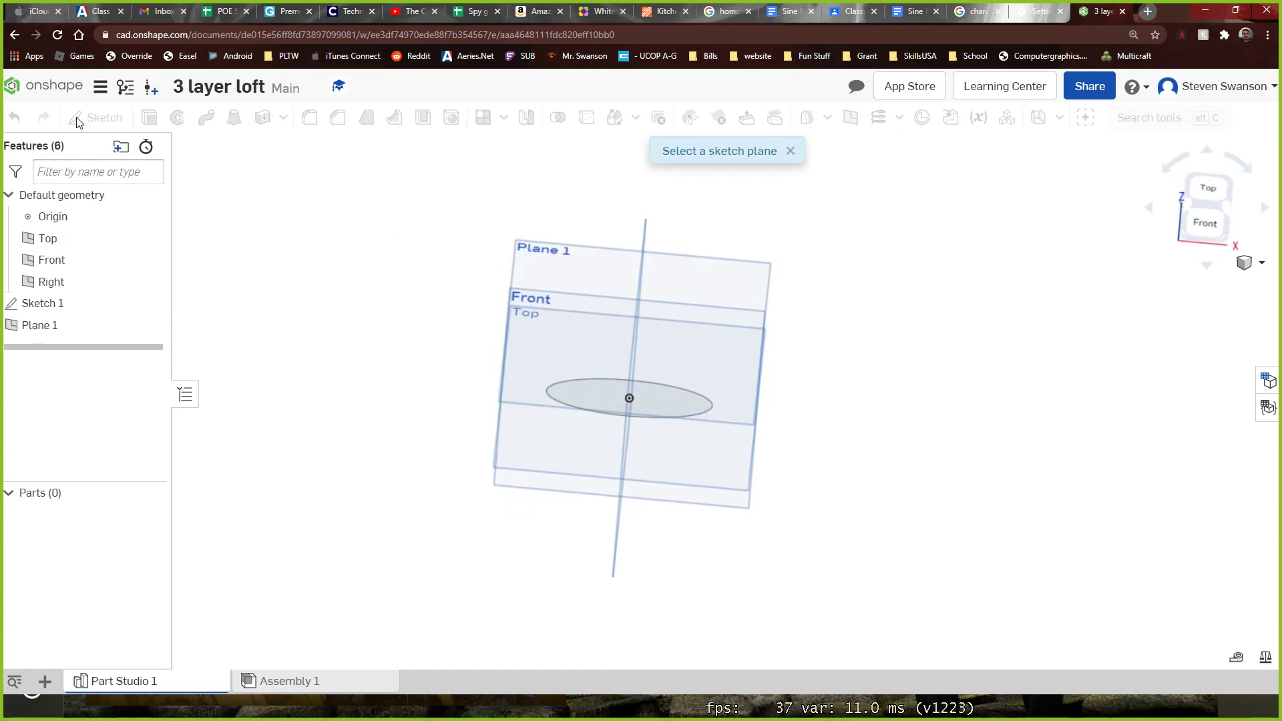
{"action": "left_click", "coordinate": [547, 259]}
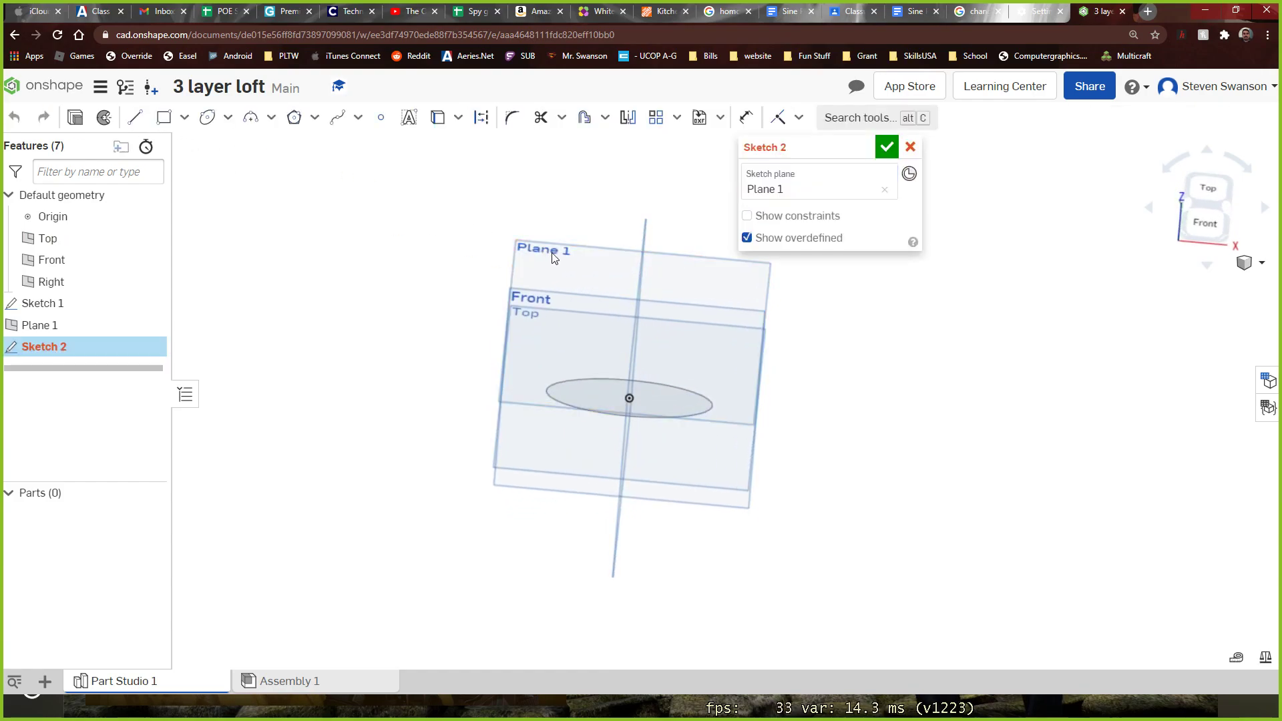
{"action": "left_click", "coordinate": [1211, 189]}
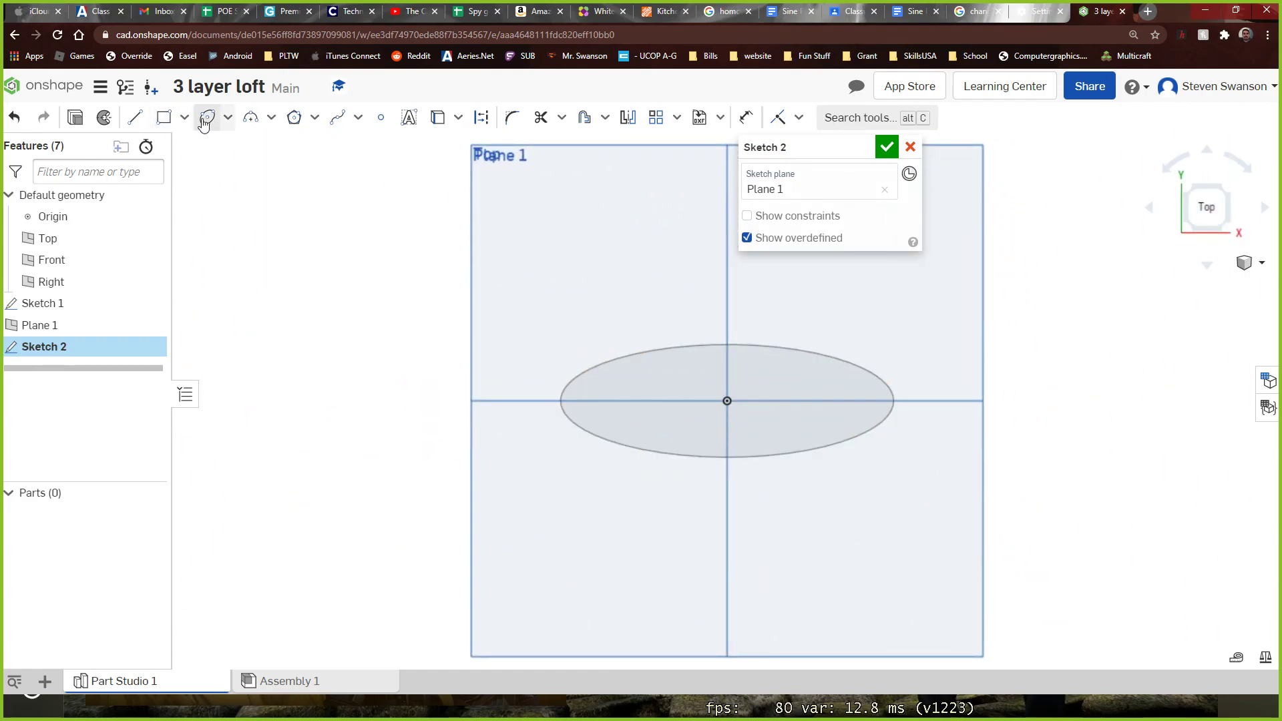
{"action": "left_click", "coordinate": [228, 119]}
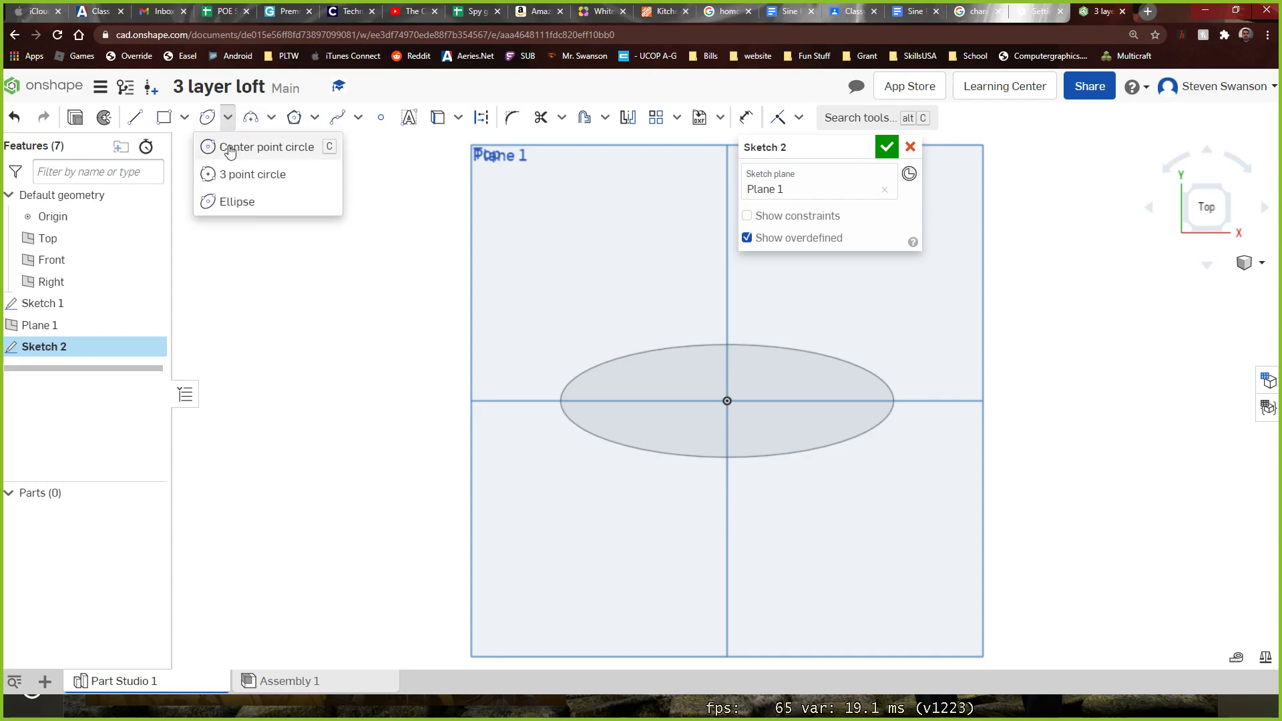
{"action": "left_click", "coordinate": [229, 173]}
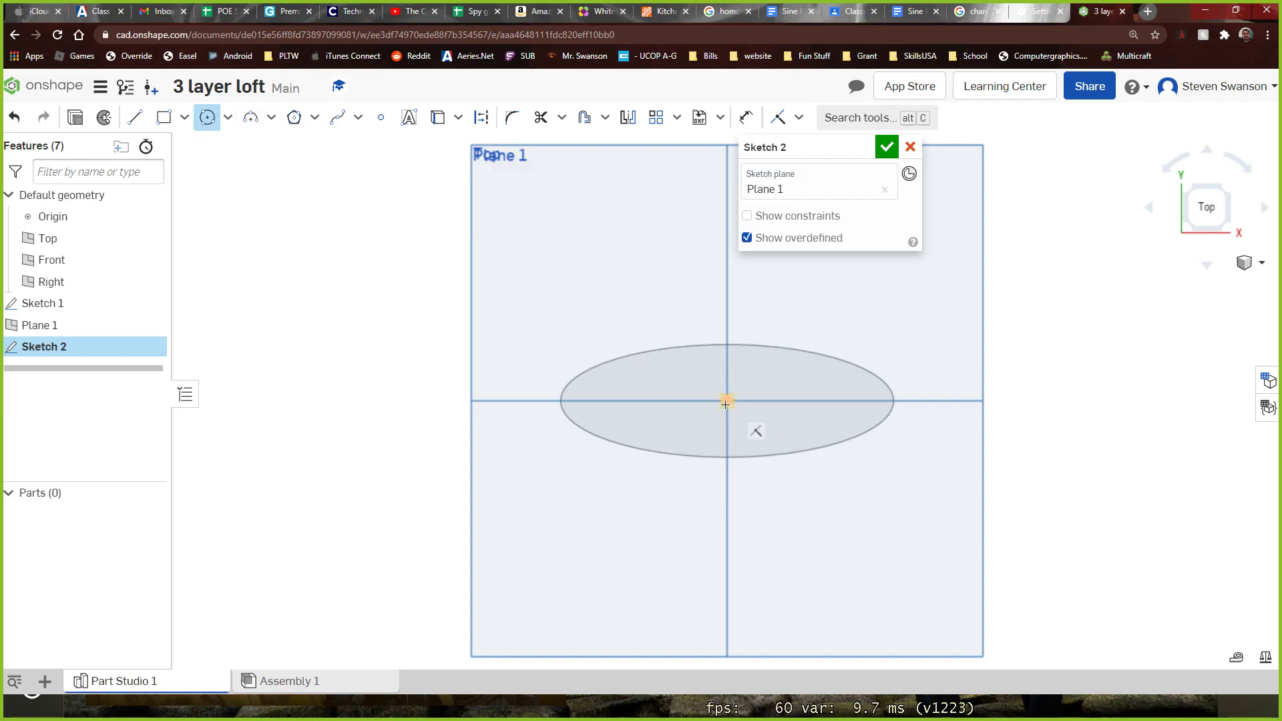
{"action": "left_click", "coordinate": [727, 402]}
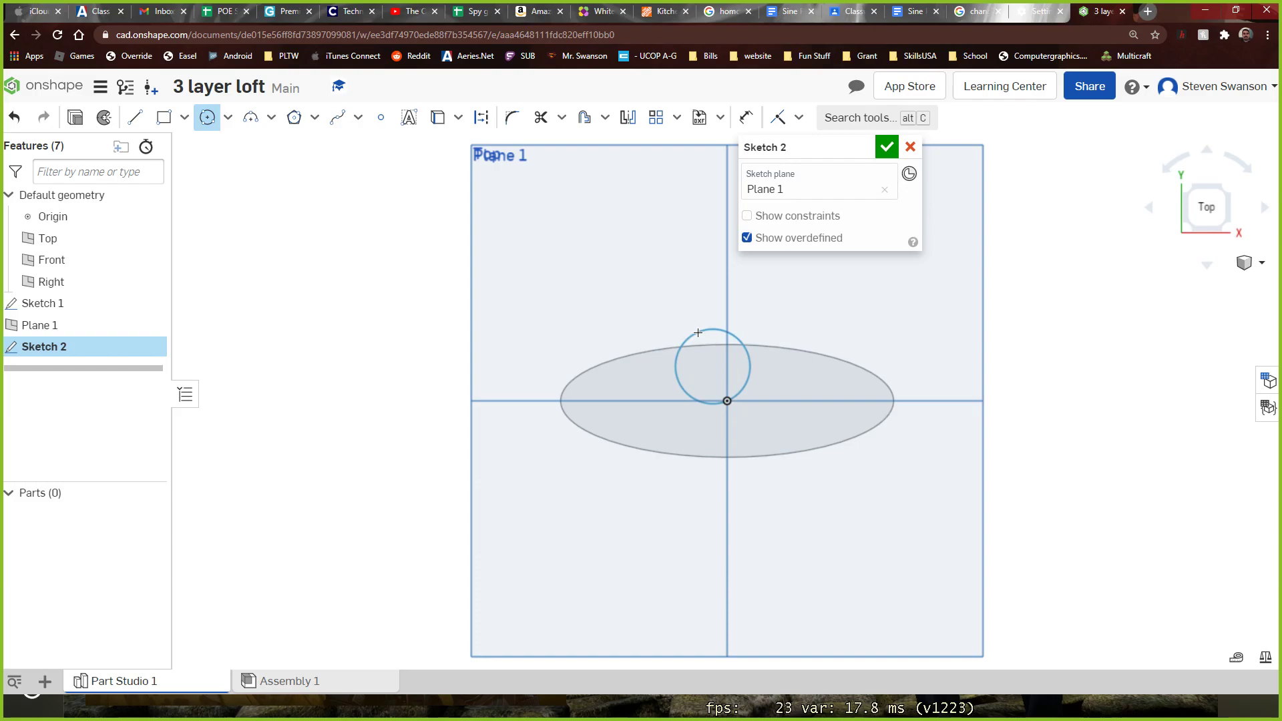
{"action": "key", "text": "Escape"}
{"action": "left_click", "coordinate": [209, 119]}
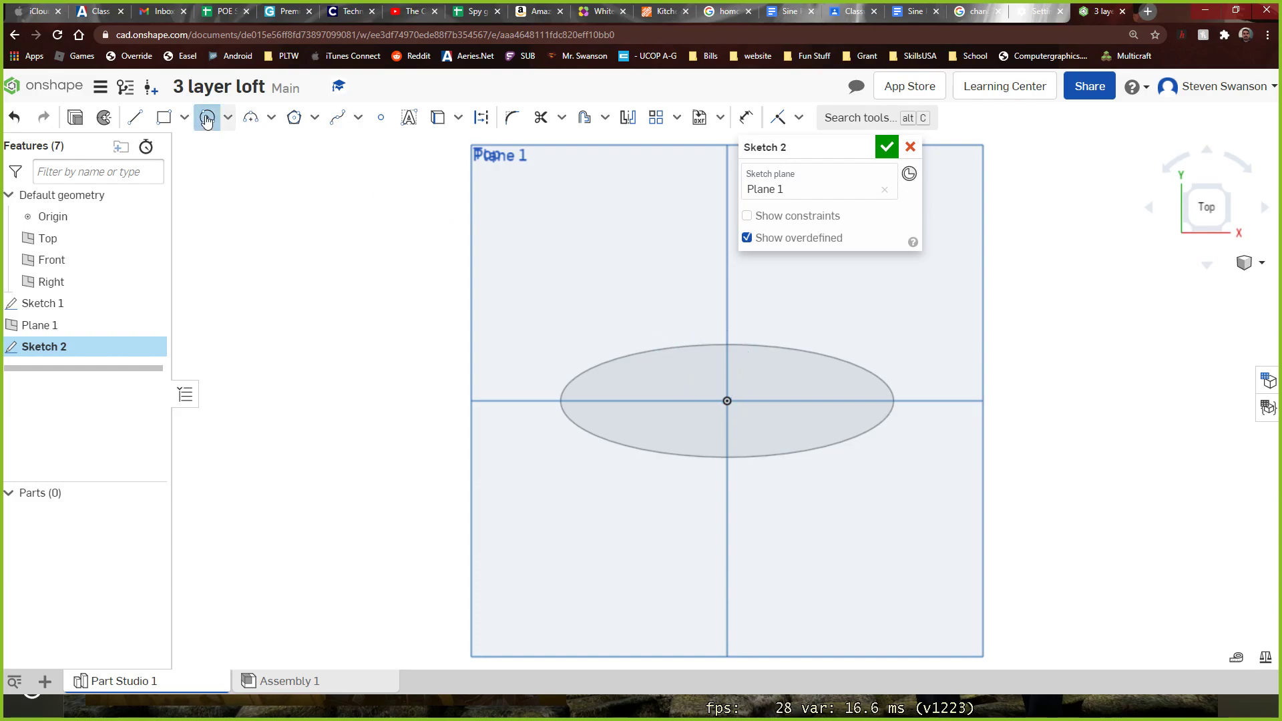
{"action": "left_click", "coordinate": [727, 401]}
{"action": "key", "text": "Escape"}
Sketch a center point circle on the origin with a diameter of about 2.34 in and finish the sketch
{"action": "left_click", "coordinate": [225, 120]}
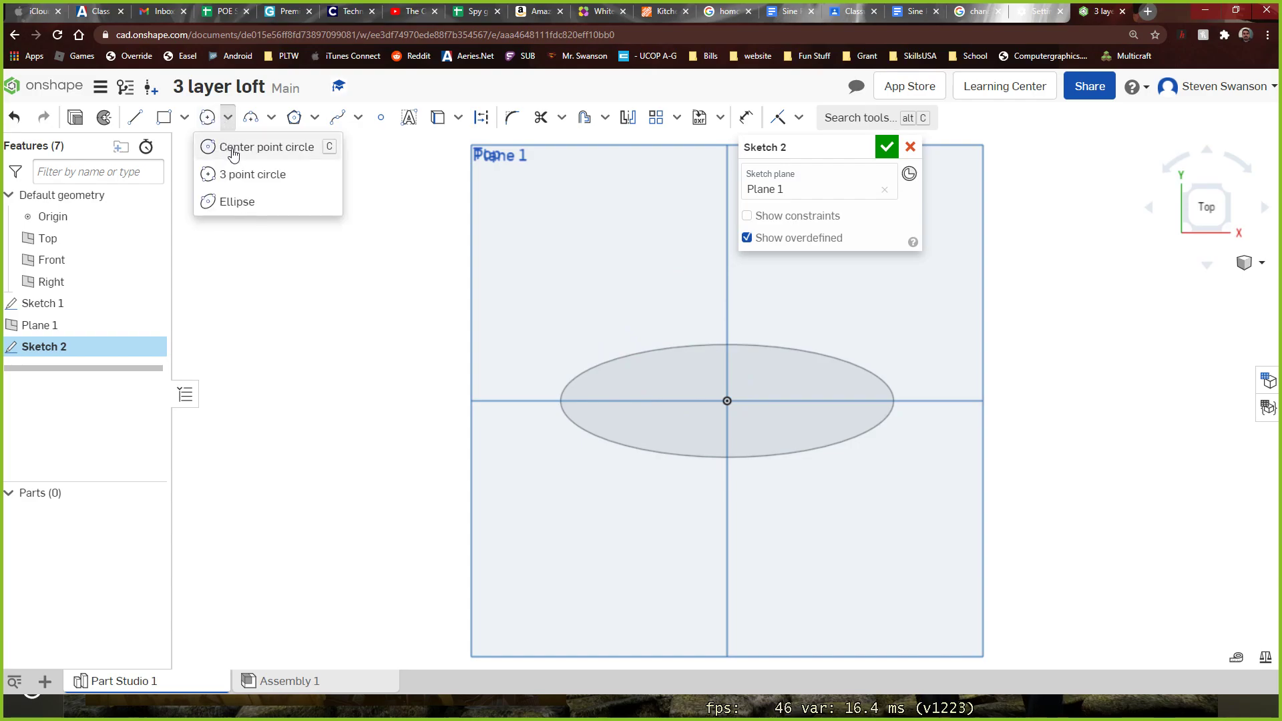
{"action": "left_click", "coordinate": [232, 148]}
{"action": "left_click", "coordinate": [727, 401]}
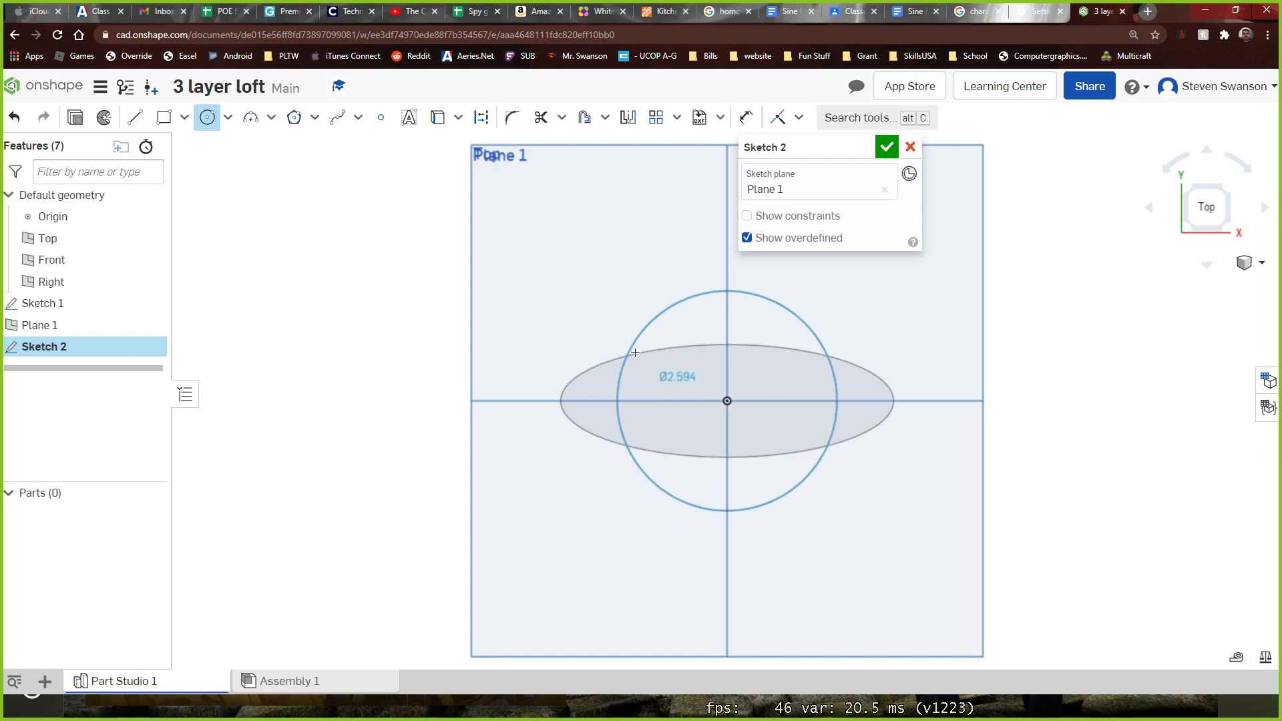
{"action": "left_click", "coordinate": [640, 353]}
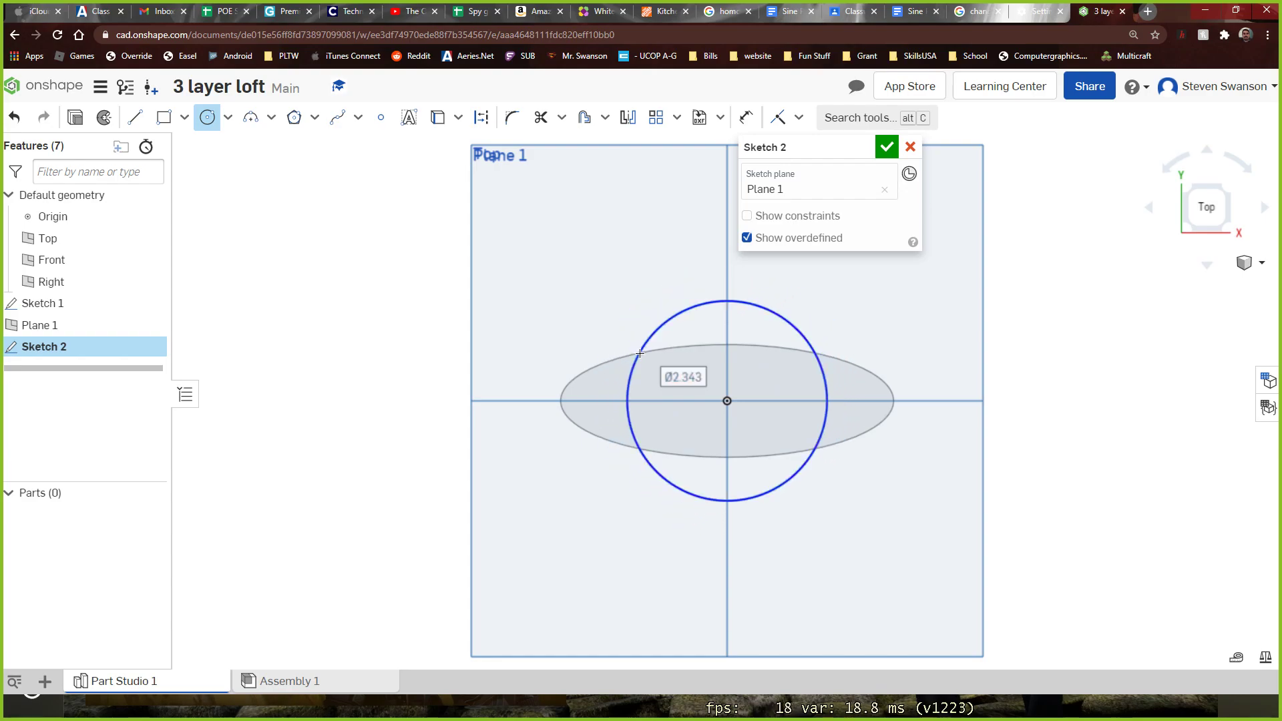
{"action": "left_click", "coordinate": [886, 147]}
Create another offset plane above Plane 1, spaced the same distance as Plane 1 is from the Top plane
{"action": "right_click_drag", "start_coordinate": [1073, 369], "coordinate": [1063, 282]}
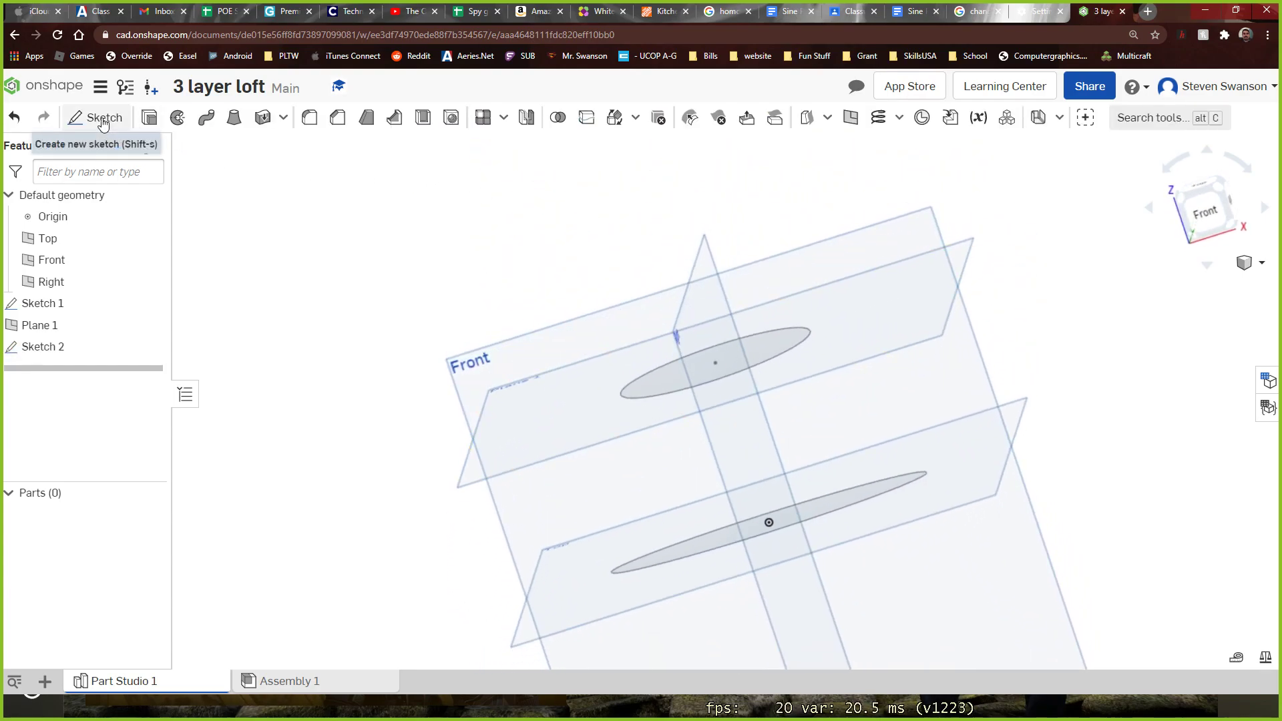
{"action": "left_click", "coordinate": [851, 120]}
{"action": "right_click_drag", "start_coordinate": [509, 271], "coordinate": [545, 266]}
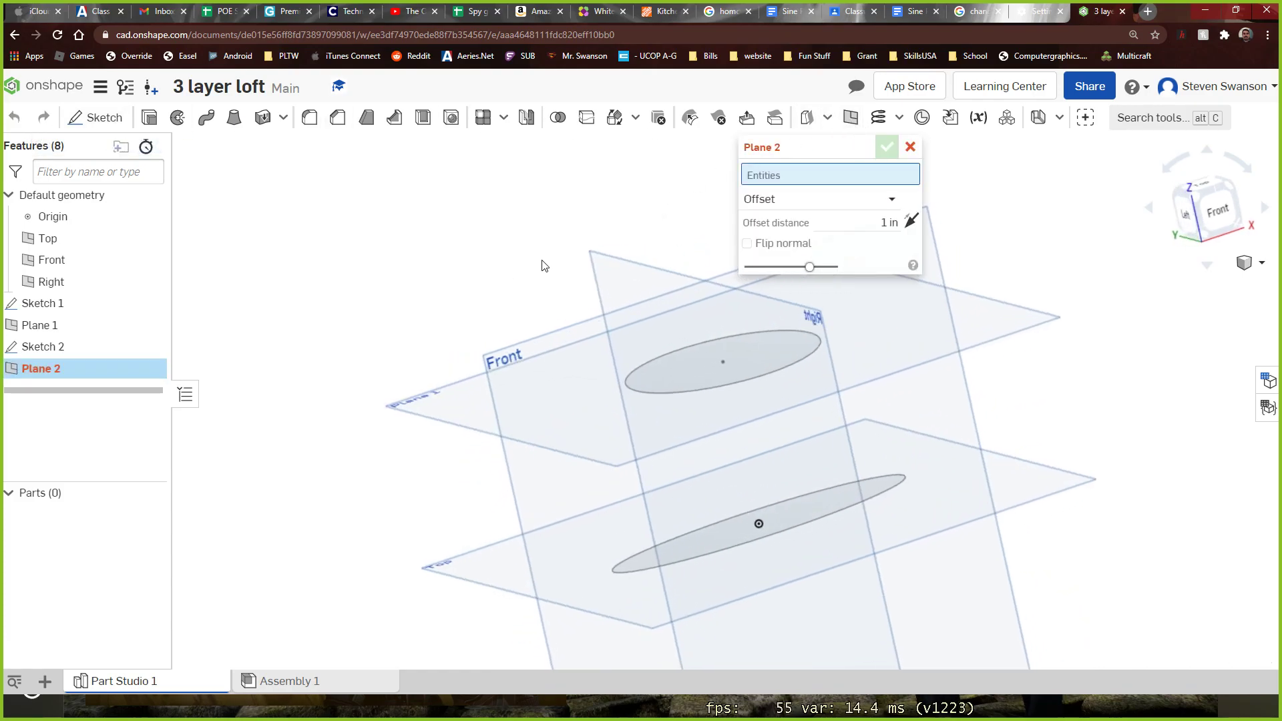
{"action": "left_click", "coordinate": [420, 411]}
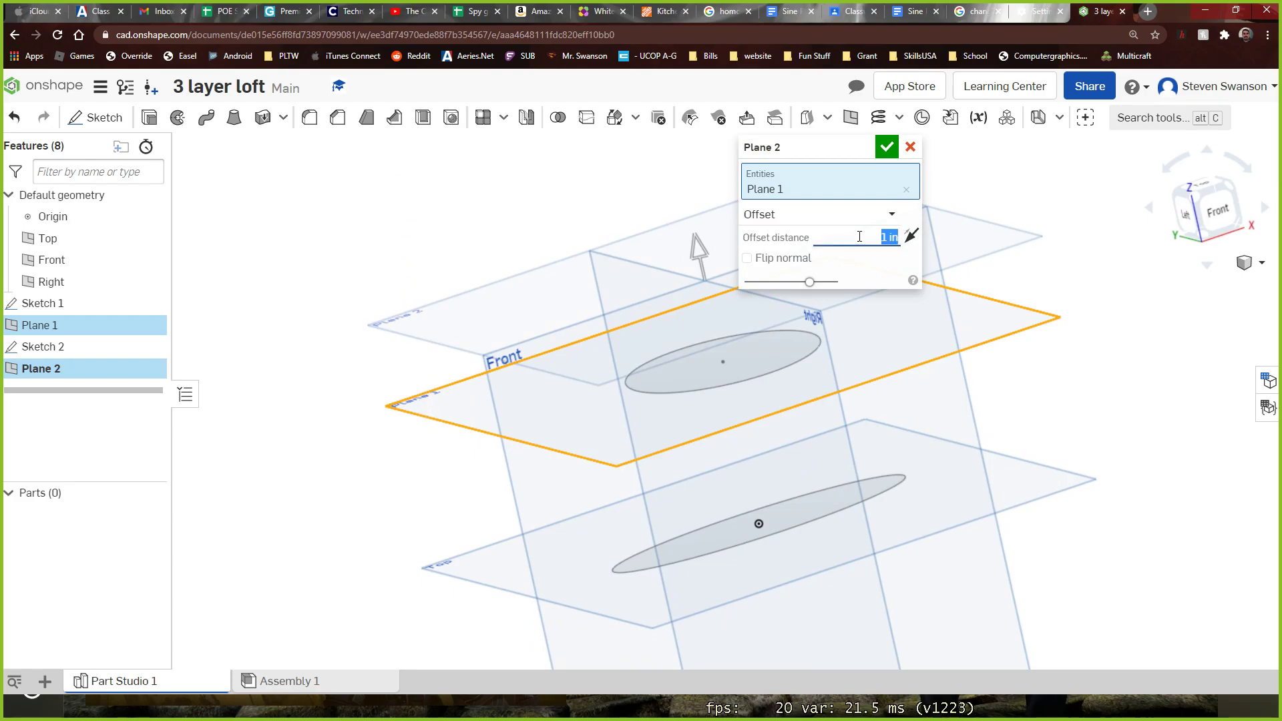
{"action": "left_click", "coordinate": [886, 147]}
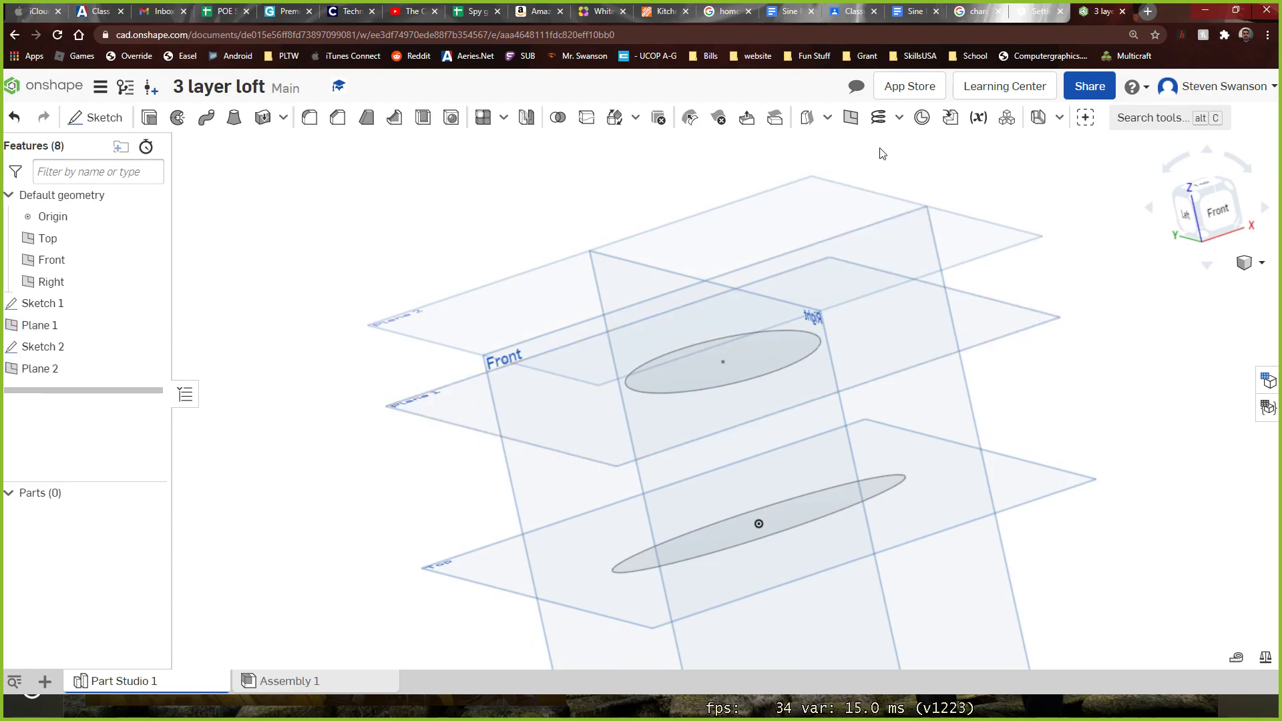
Sketch an ellipse on Plane 2, centred on the origin and about 3.9 by 1.3 in overall, matching the lowest ellipse, and finish the sketch
{"action": "right_click_drag", "start_coordinate": [879, 173], "coordinate": [1162, 384]}
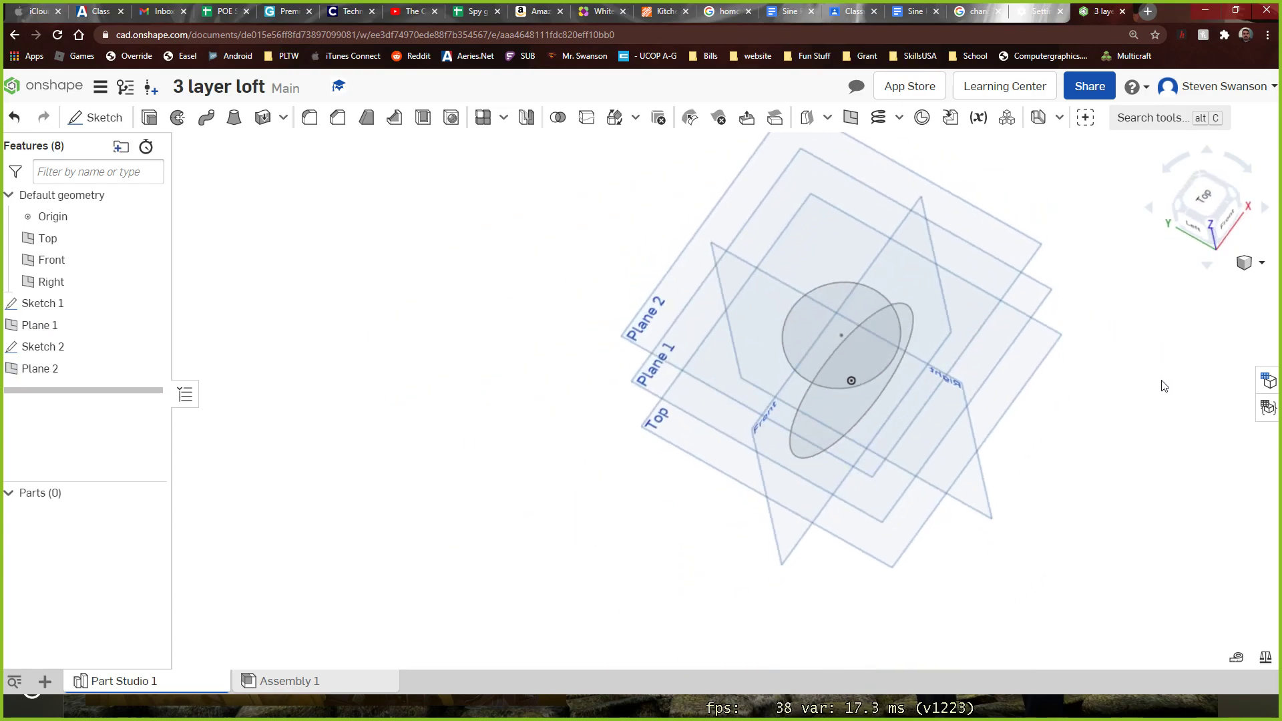
{"action": "left_click", "coordinate": [1196, 202]}
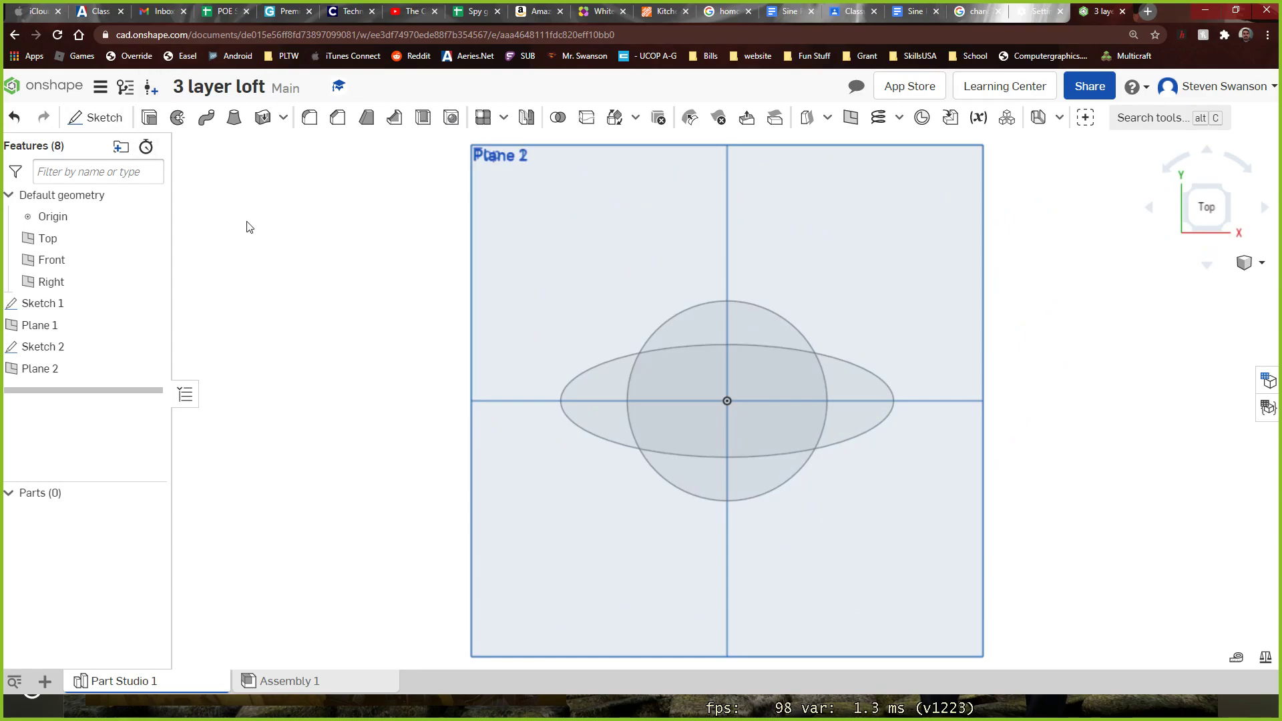
{"action": "right_click_drag", "start_coordinate": [253, 222], "coordinate": [248, 212]}
{"action": "scroll", "coordinate": [252, 234], "scroll_direction": "down", "scroll_amount": 5}
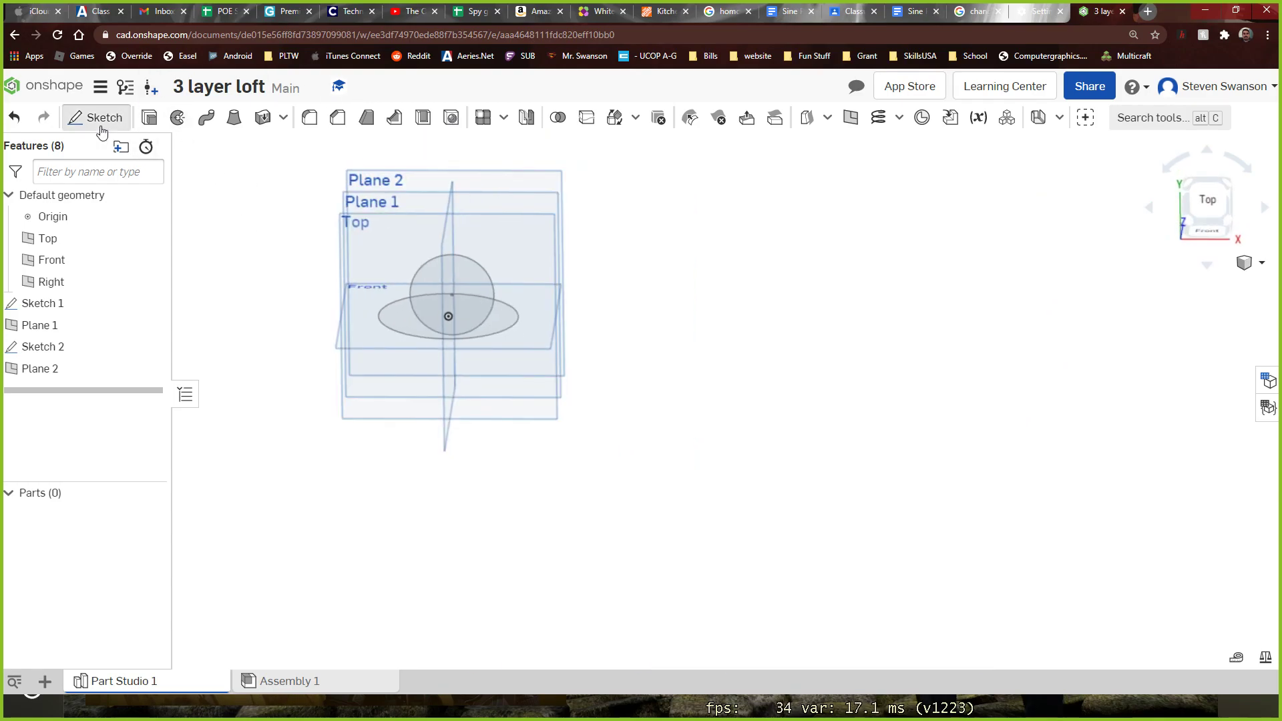
{"action": "left_click", "coordinate": [100, 126]}
{"action": "scroll", "coordinate": [367, 168], "scroll_direction": "up", "scroll_amount": 4}
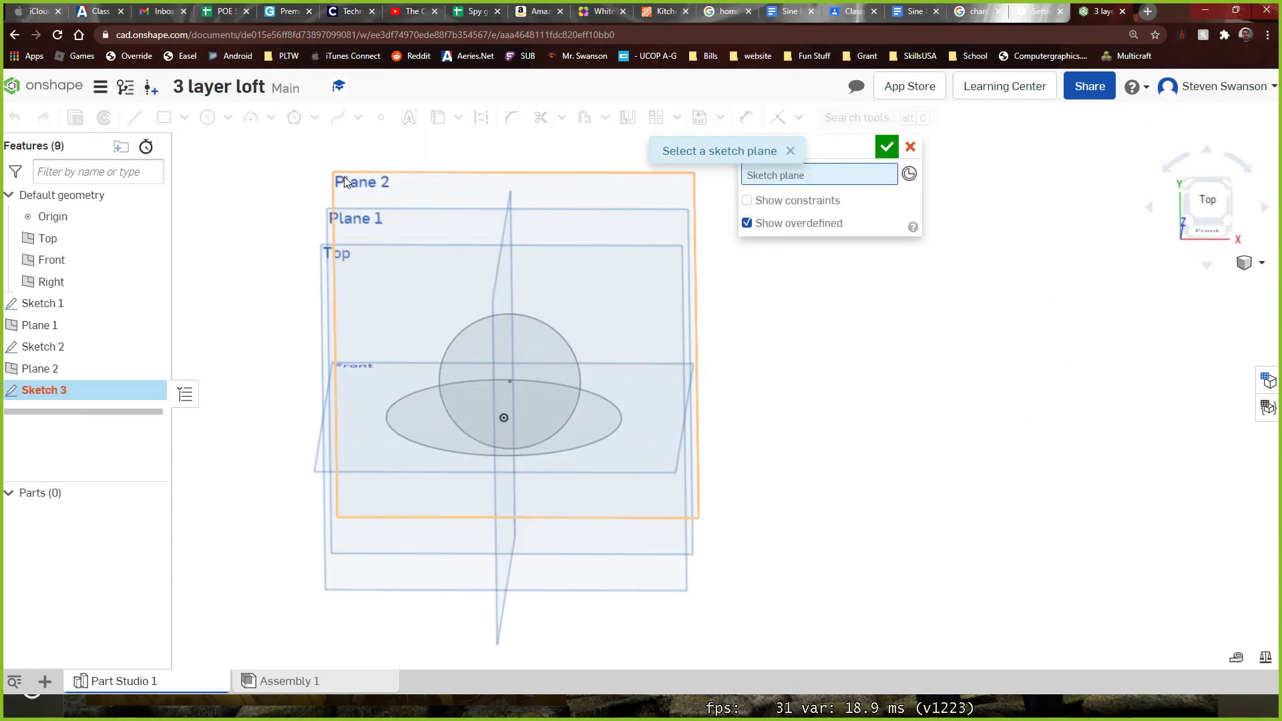
{"action": "left_click", "coordinate": [343, 177]}
{"action": "left_click", "coordinate": [1207, 199]}
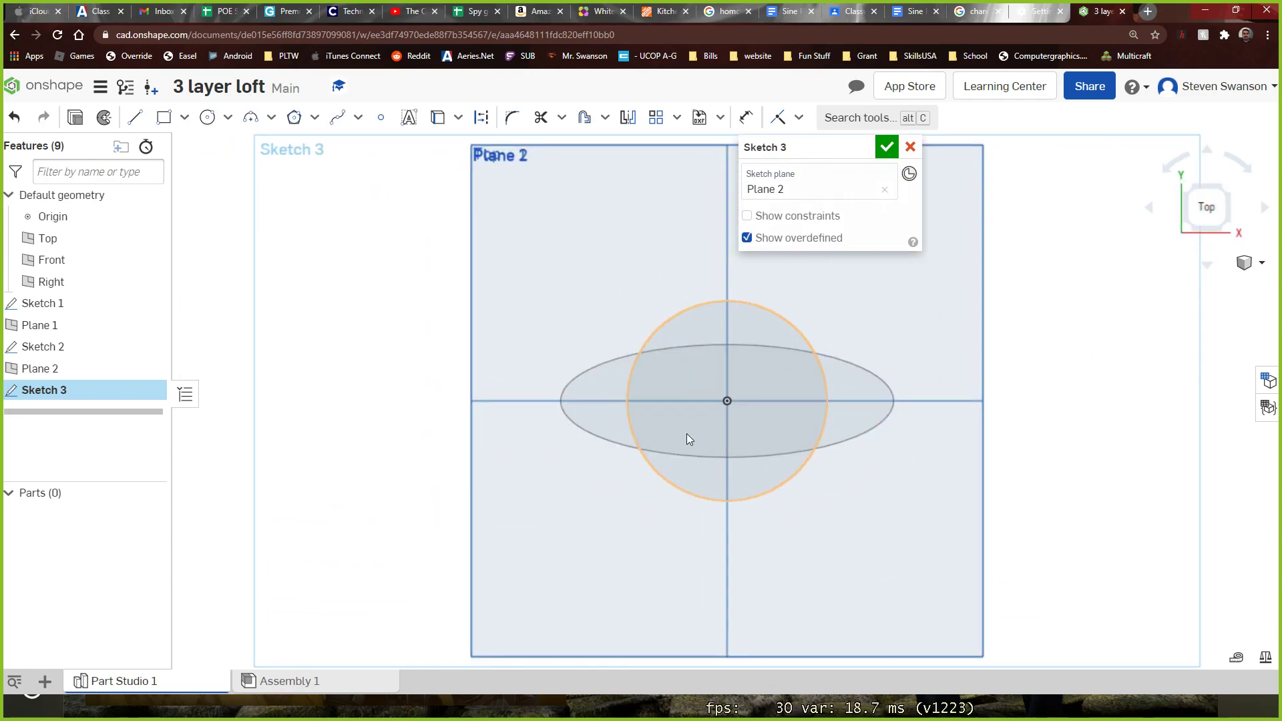
{"action": "left_click", "coordinate": [227, 118]}
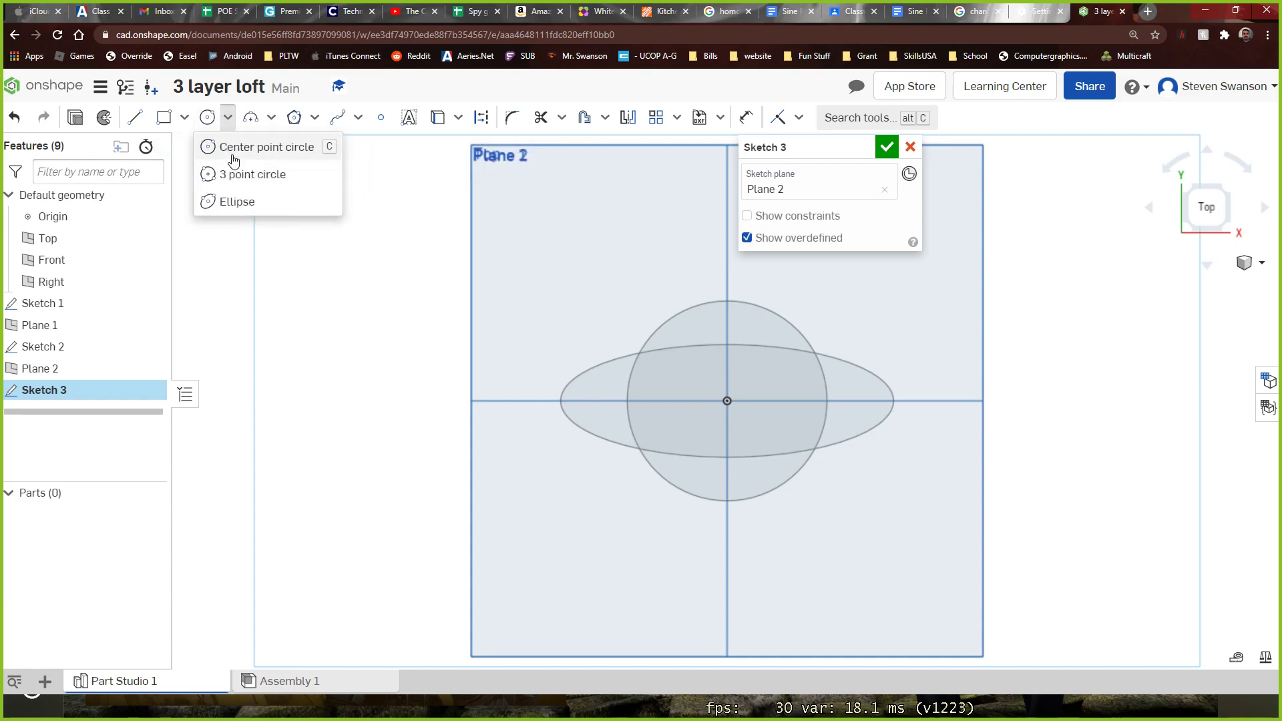
{"action": "left_click", "coordinate": [229, 201]}
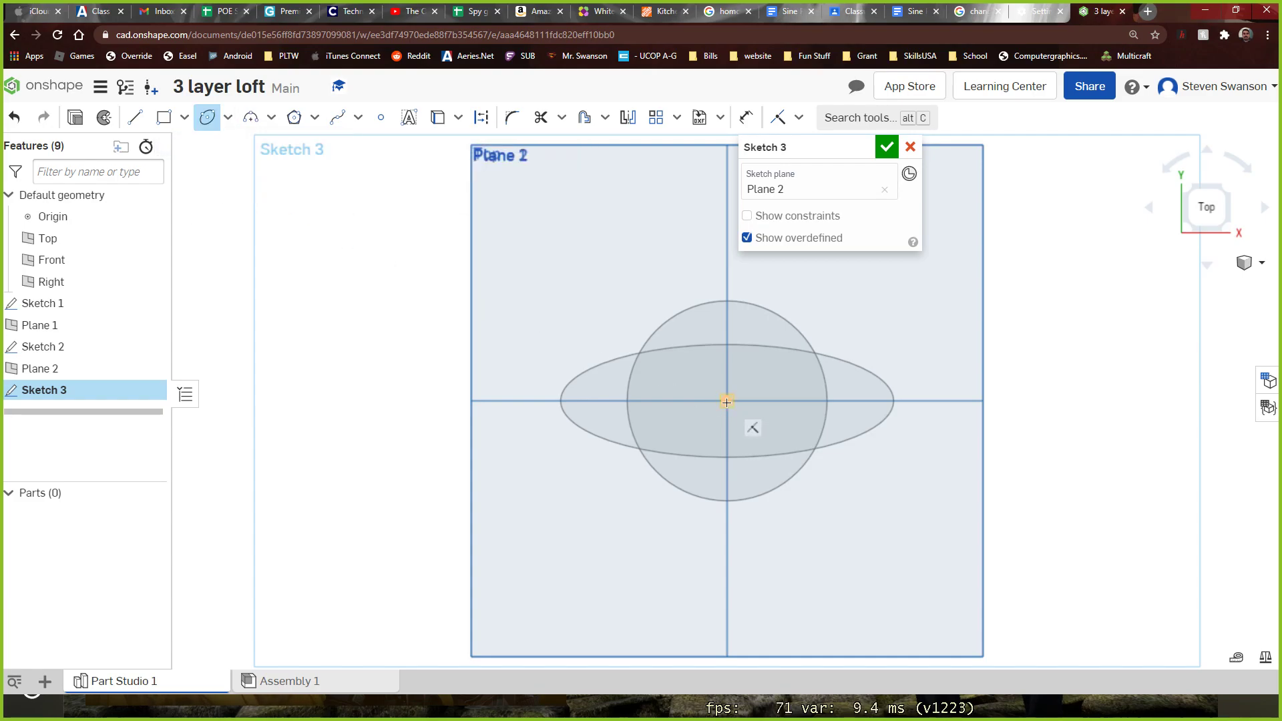
{"action": "left_click", "coordinate": [726, 402]}
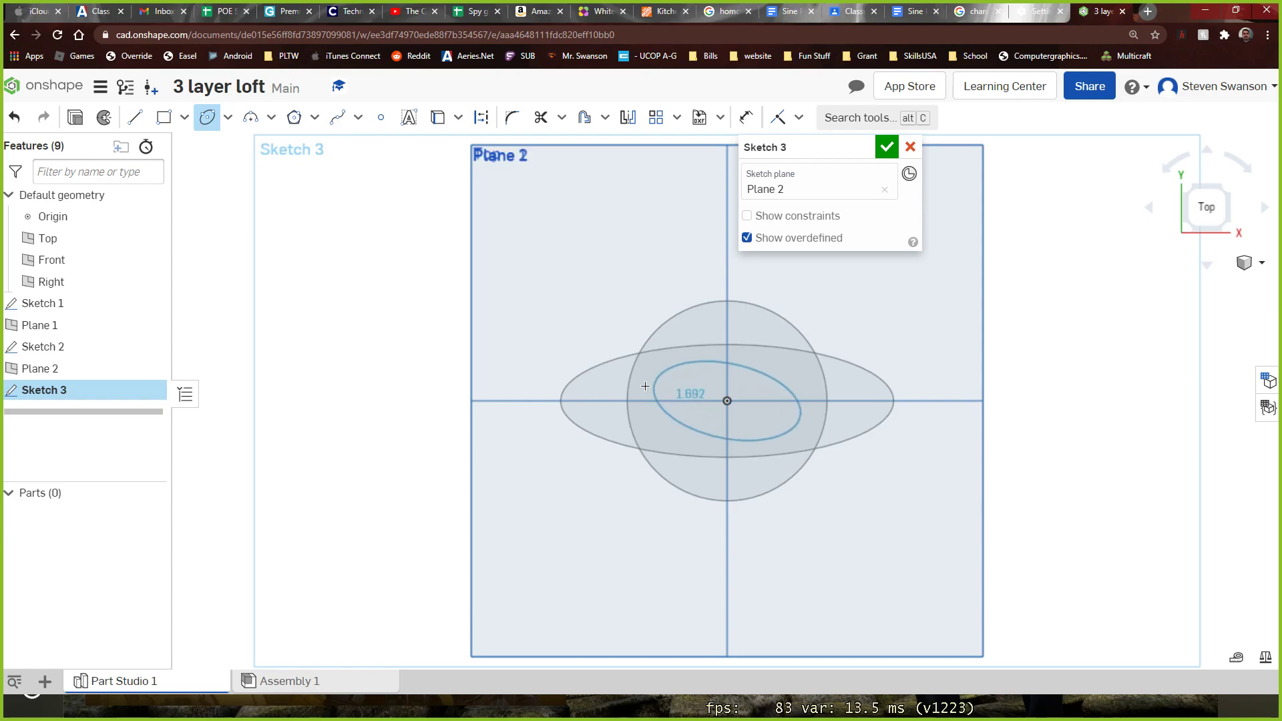
{"action": "left_click", "coordinate": [562, 401]}
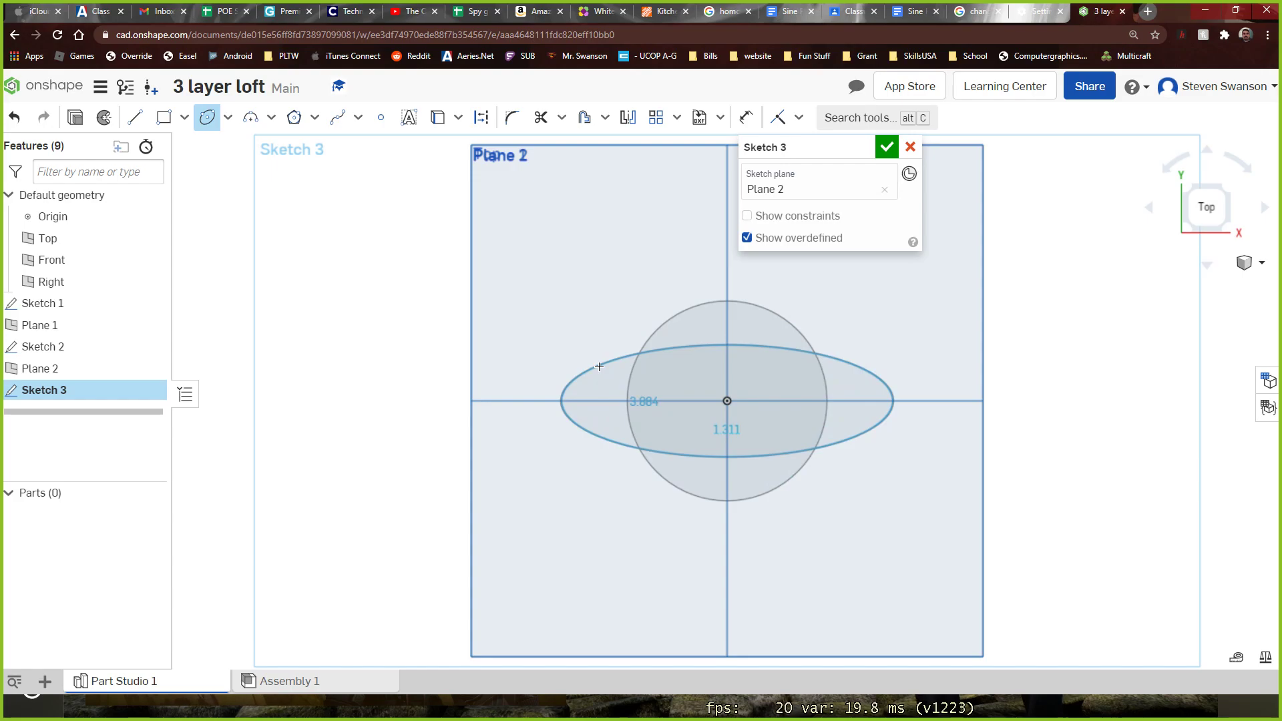
{"action": "left_click", "coordinate": [599, 367]}
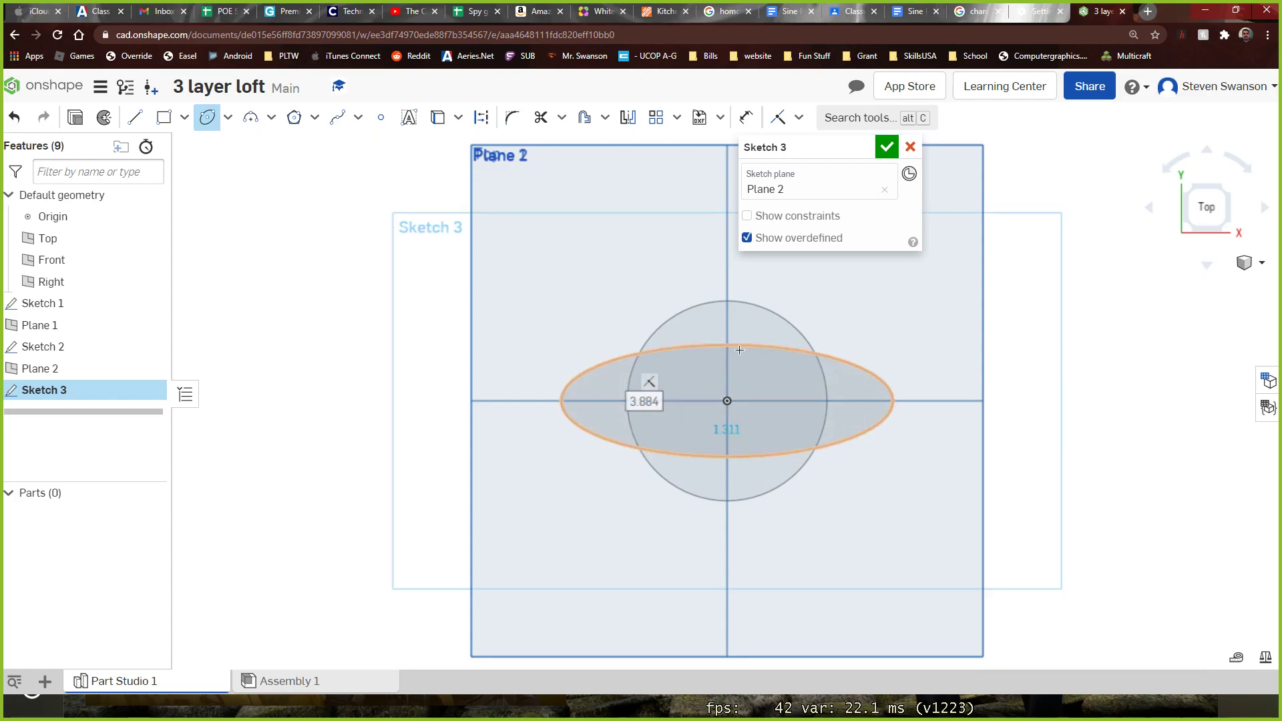
{"action": "left_click", "coordinate": [887, 147]}
Start a new solid loft feature with all three stacked sketch profiles in view
{"action": "mouse_move", "coordinate": [915, 159]}
{"action": "right_mouse_down"}
{"action": "mouse_move", "coordinate": [991, 260]}
{"action": "mouse_move", "coordinate": [994, 214]}
{"action": "right_mouse_up"}
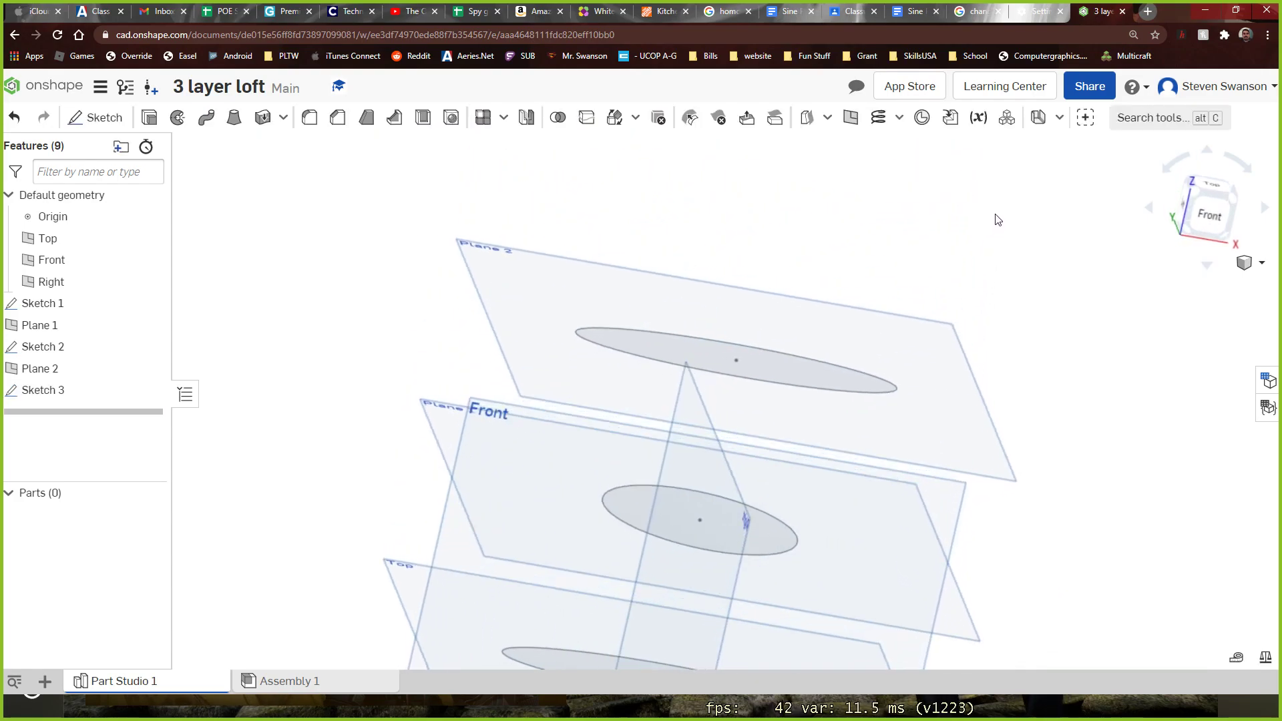
{"action": "scroll", "coordinate": [991, 221], "scroll_direction": "down", "scroll_amount": 5}
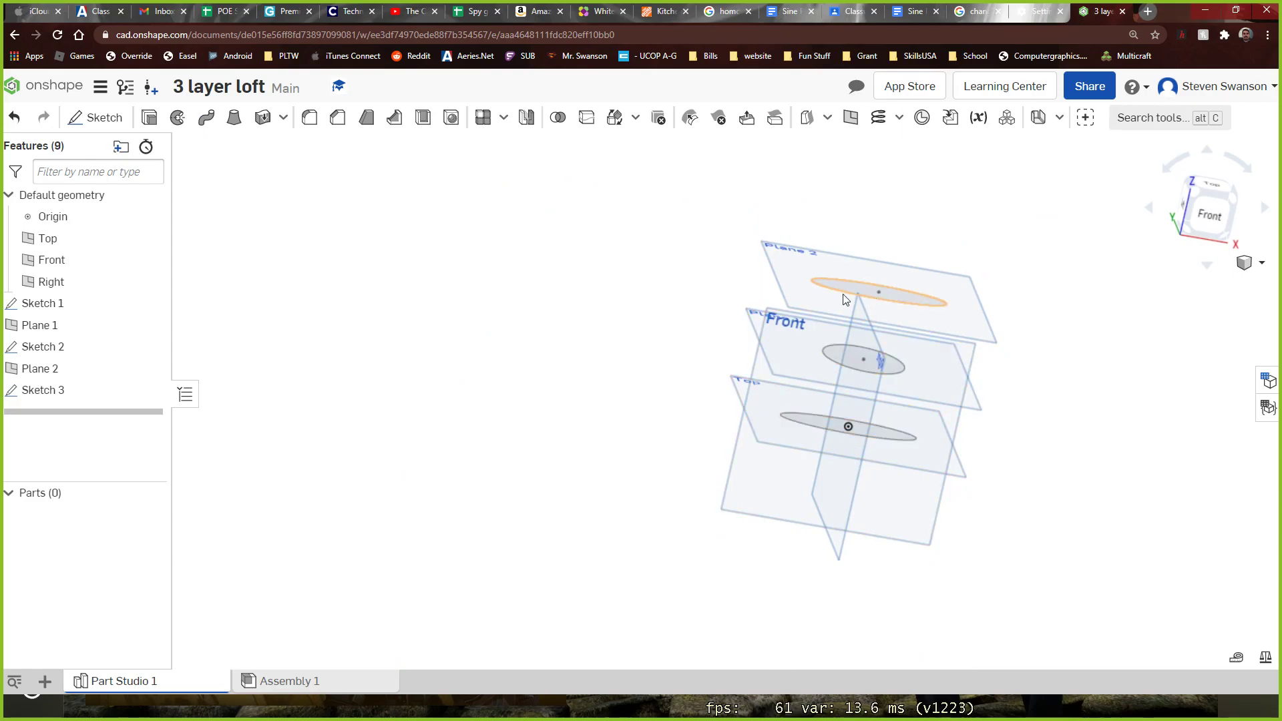
{"action": "right_click_drag", "start_coordinate": [525, 284], "coordinate": [431, 294]}
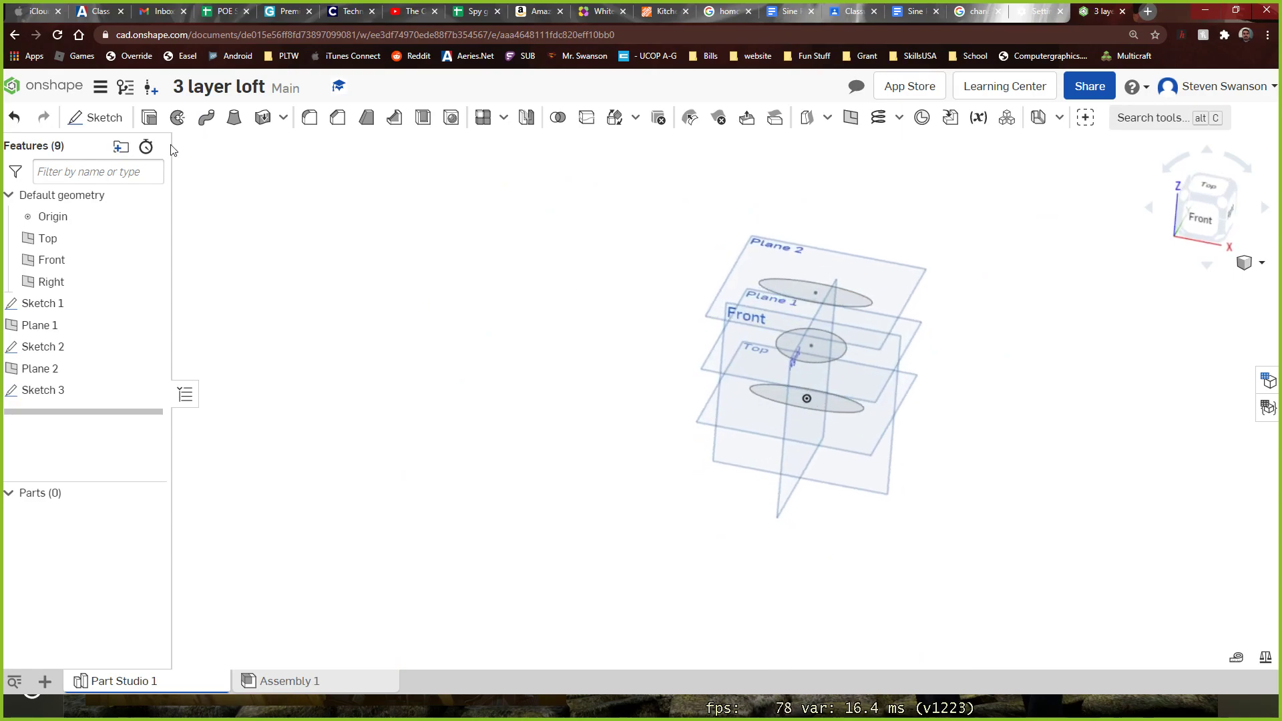
{"action": "left_click", "coordinate": [233, 120]}
{"action": "right_click_drag", "start_coordinate": [457, 381], "coordinate": [502, 384]}
{"action": "left_click_drag", "start_coordinate": [811, 147], "coordinate": [411, 166]}
{"action": "scroll", "coordinate": [658, 306], "scroll_direction": "down", "scroll_amount": 2}
{"action": "scroll", "coordinate": [657, 286], "scroll_direction": "up", "scroll_amount": 3}
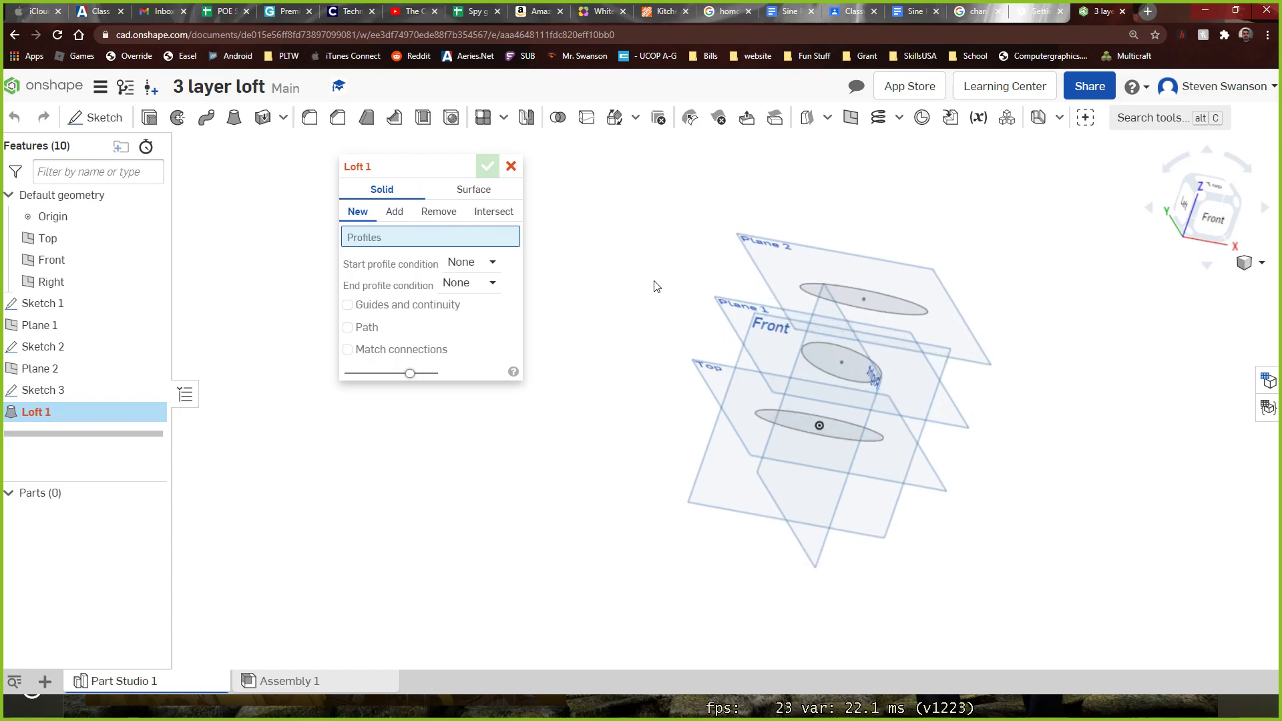
Try lofting directly from the lowest ellipse to the uppermost ellipse, and clear both profiles from the loft
{"action": "left_click", "coordinate": [786, 444]}
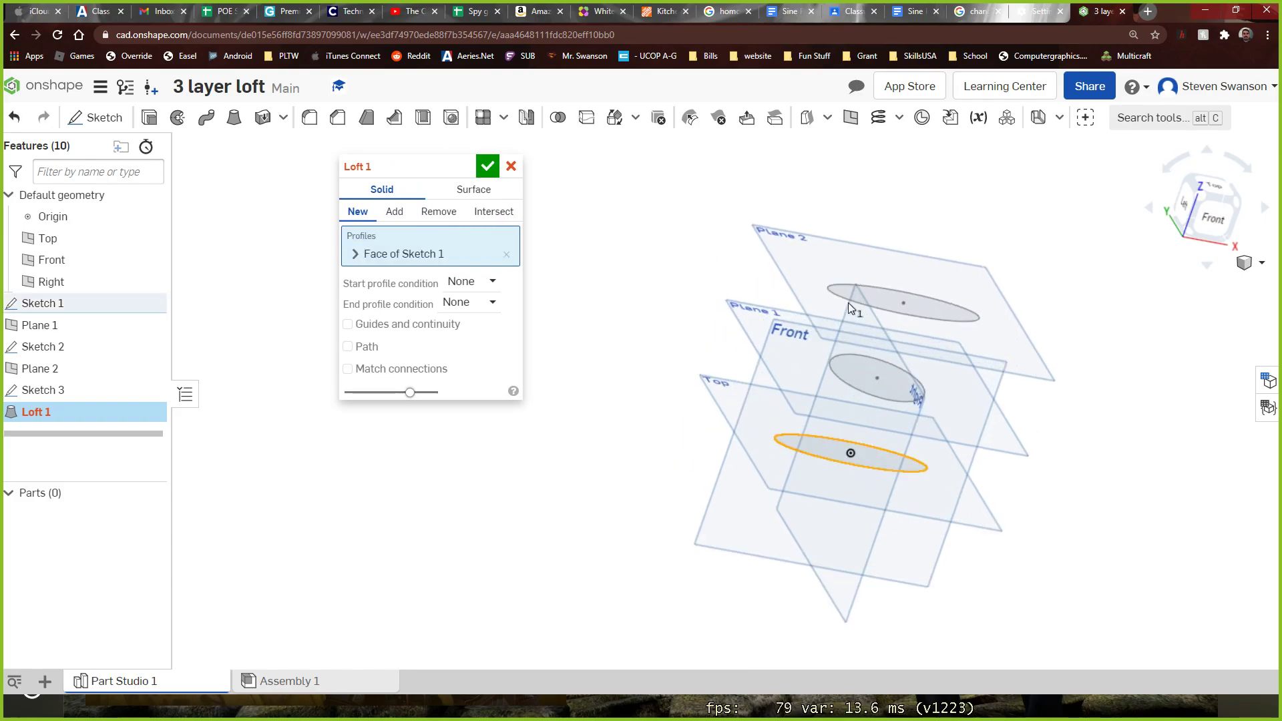
{"action": "left_click", "coordinate": [835, 292]}
{"action": "mouse_move", "coordinate": [661, 280]}
{"action": "right_mouse_down"}
{"action": "mouse_move", "coordinate": [663, 329]}
{"action": "mouse_move", "coordinate": [701, 341]}
{"action": "mouse_move", "coordinate": [621, 294]}
{"action": "right_mouse_up"}
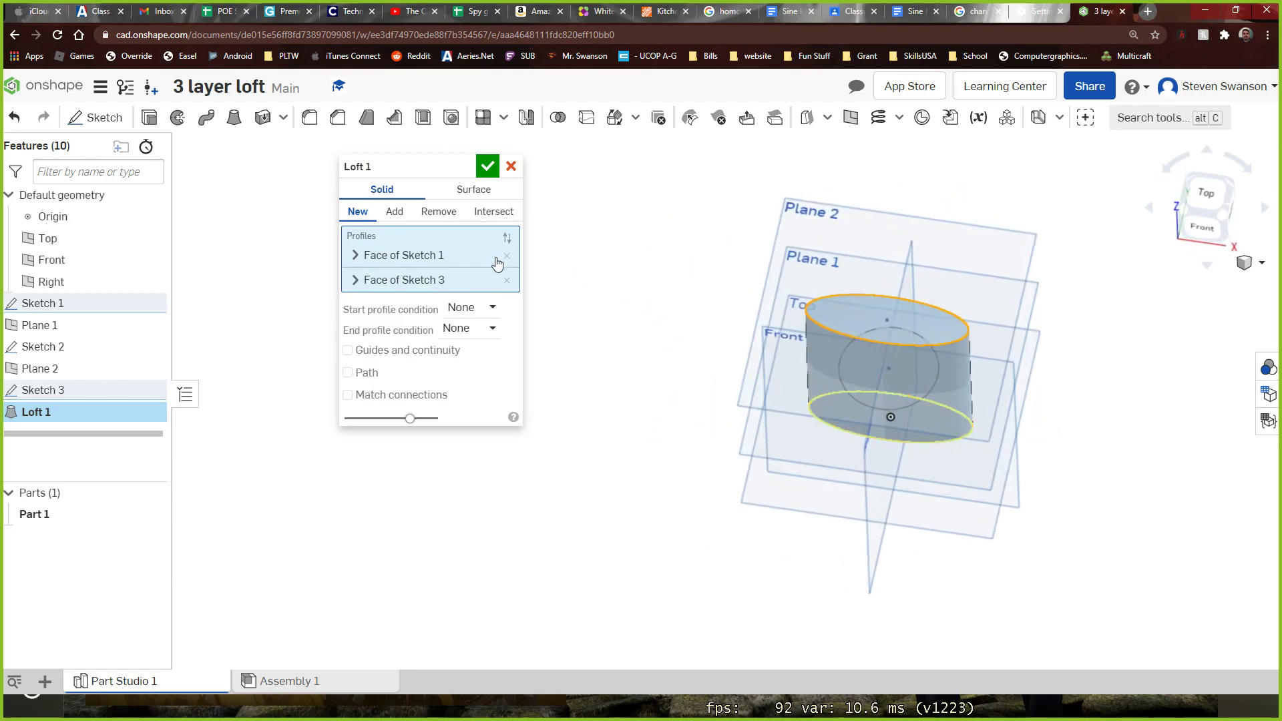
{"action": "left_click", "coordinate": [506, 280]}
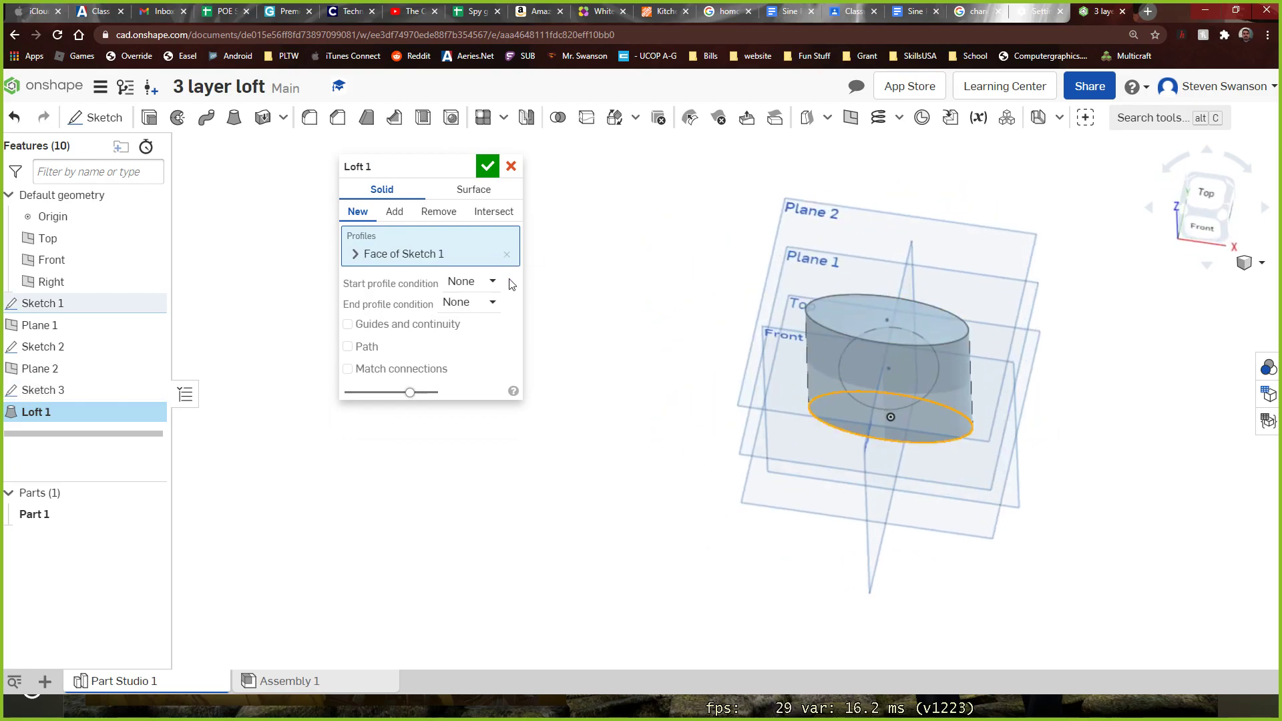
{"action": "left_click", "coordinate": [506, 255]}
{"action": "right_click_drag", "start_coordinate": [701, 309], "coordinate": [705, 331]}
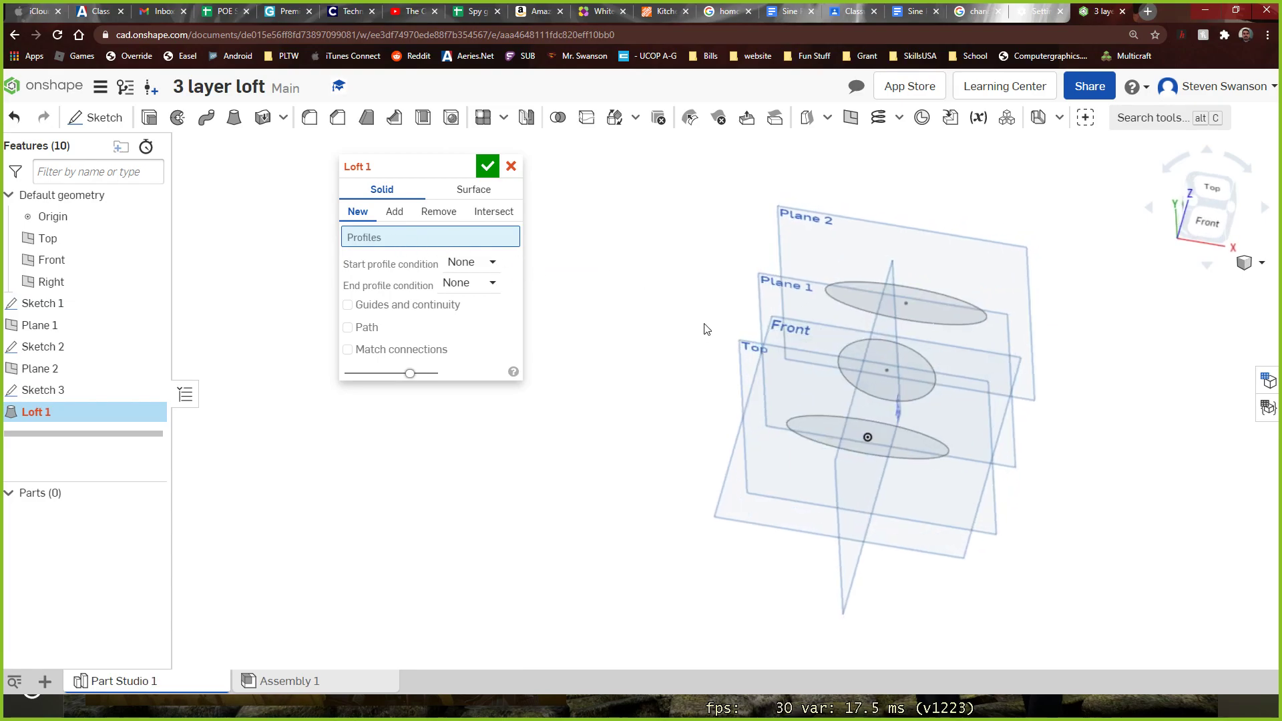
Loft a new solid through the lowest ellipse, the middle circle and the uppermost ellipse, in that order
{"action": "left_click", "coordinate": [808, 432]}
{"action": "left_click", "coordinate": [863, 375]}
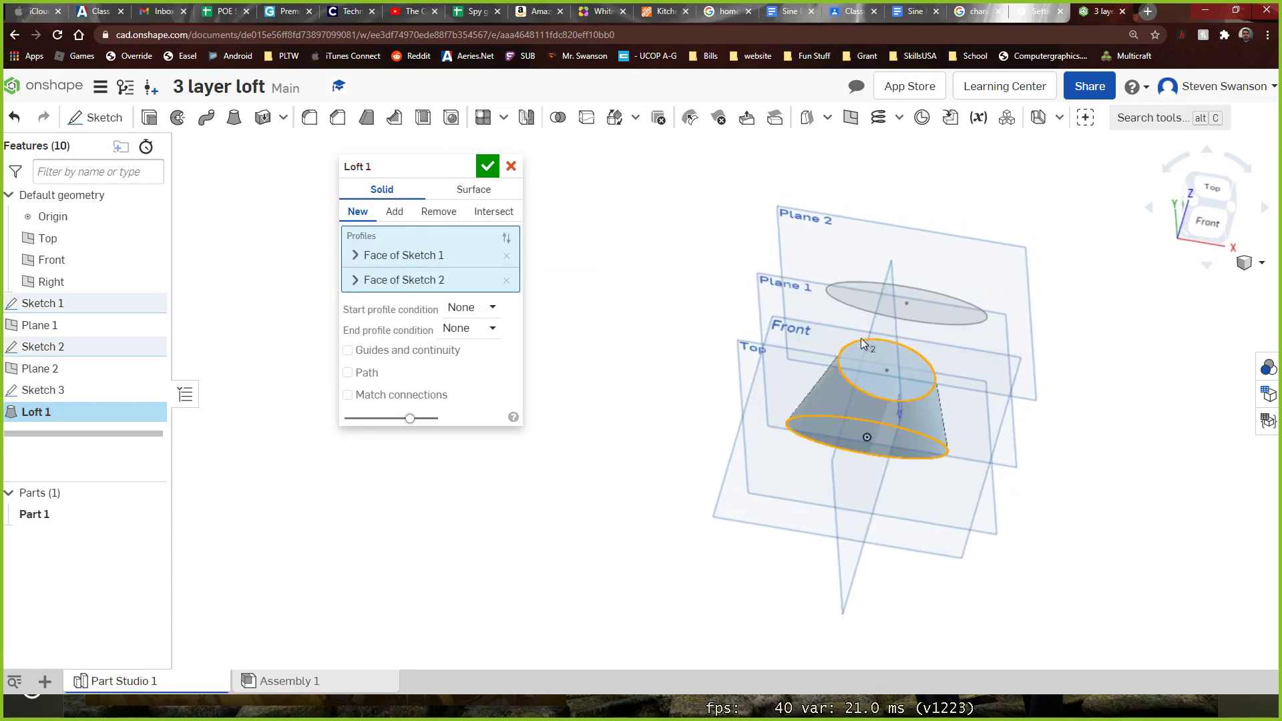
{"action": "left_click", "coordinate": [852, 291]}
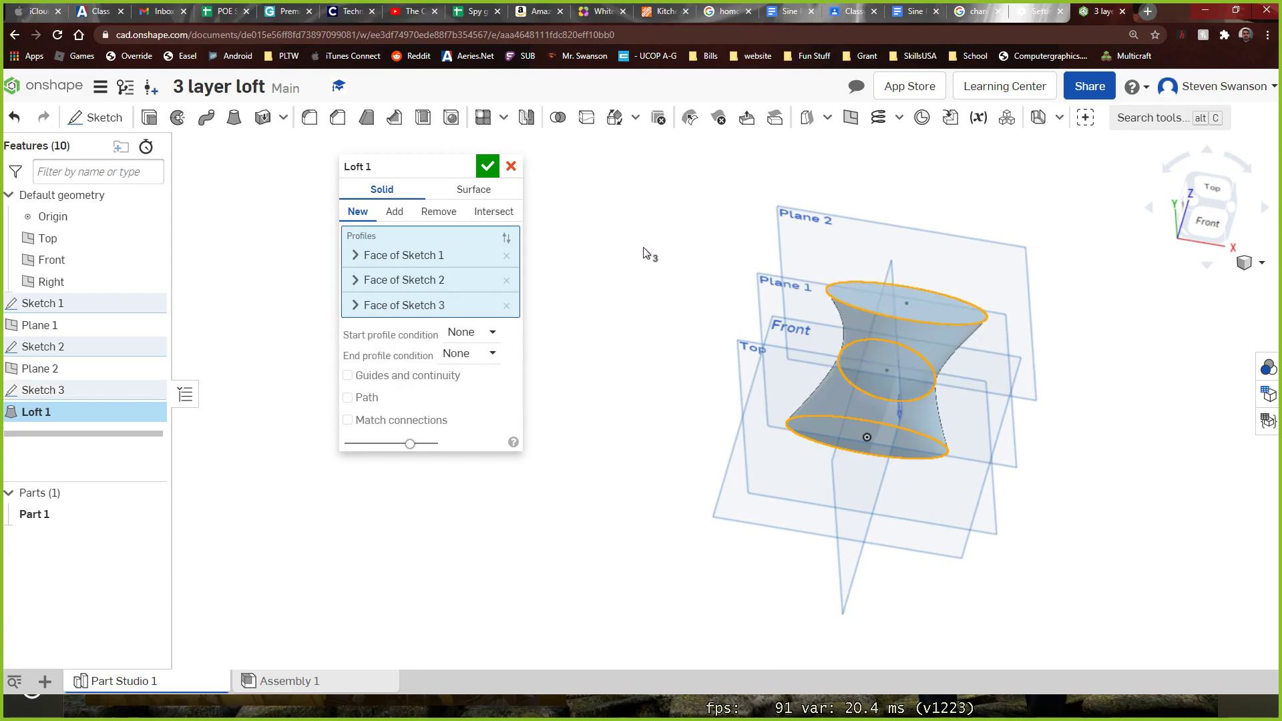
{"action": "left_click", "coordinate": [487, 166]}
Shell the lofted part with a 0.1 in wall thickness, removing its upper elliptical face
{"action": "right_click_drag", "start_coordinate": [498, 185], "coordinate": [773, 493]}
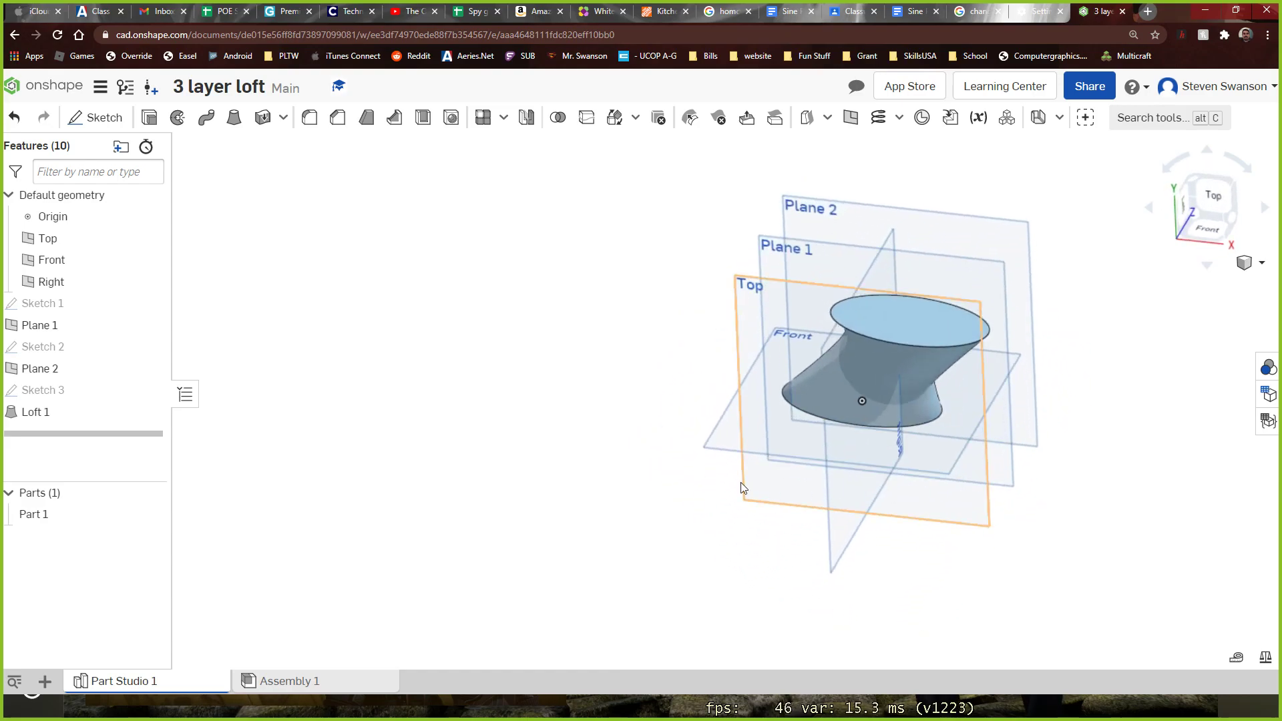
{"action": "right_click_drag", "start_coordinate": [567, 398], "coordinate": [511, 386]}
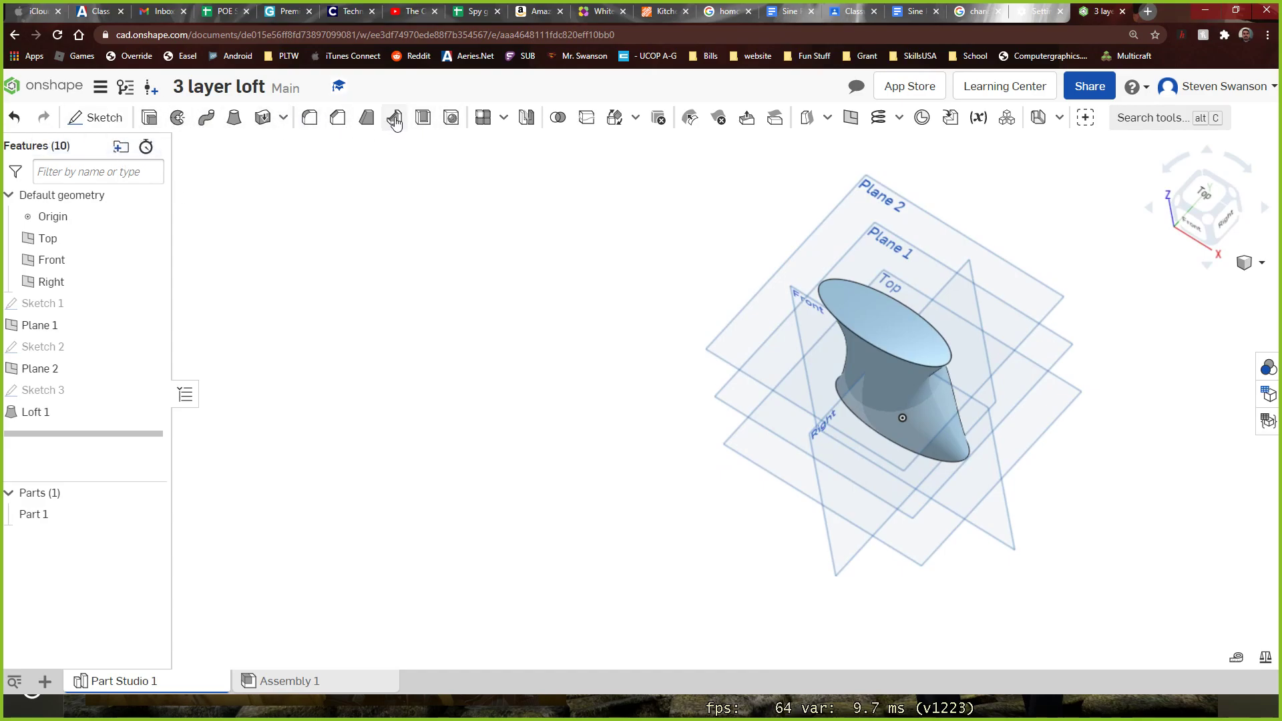
{"action": "left_click", "coordinate": [421, 121]}
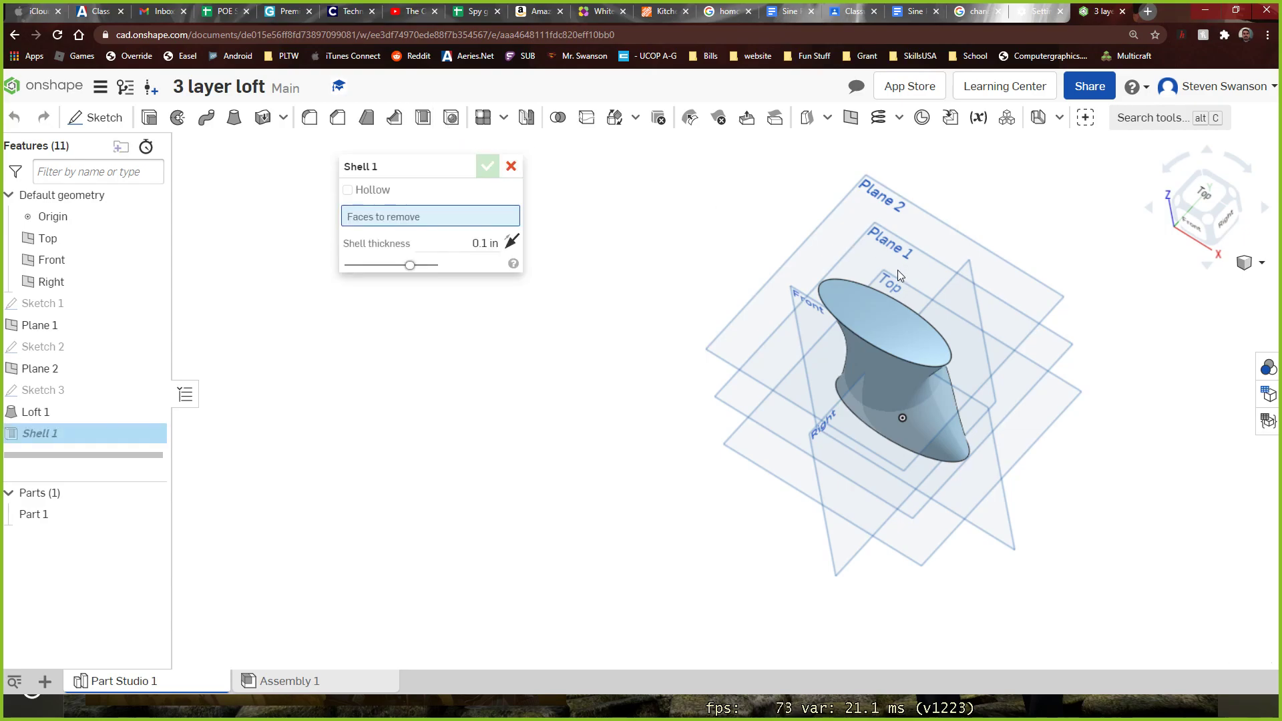
{"action": "left_click", "coordinate": [886, 319]}
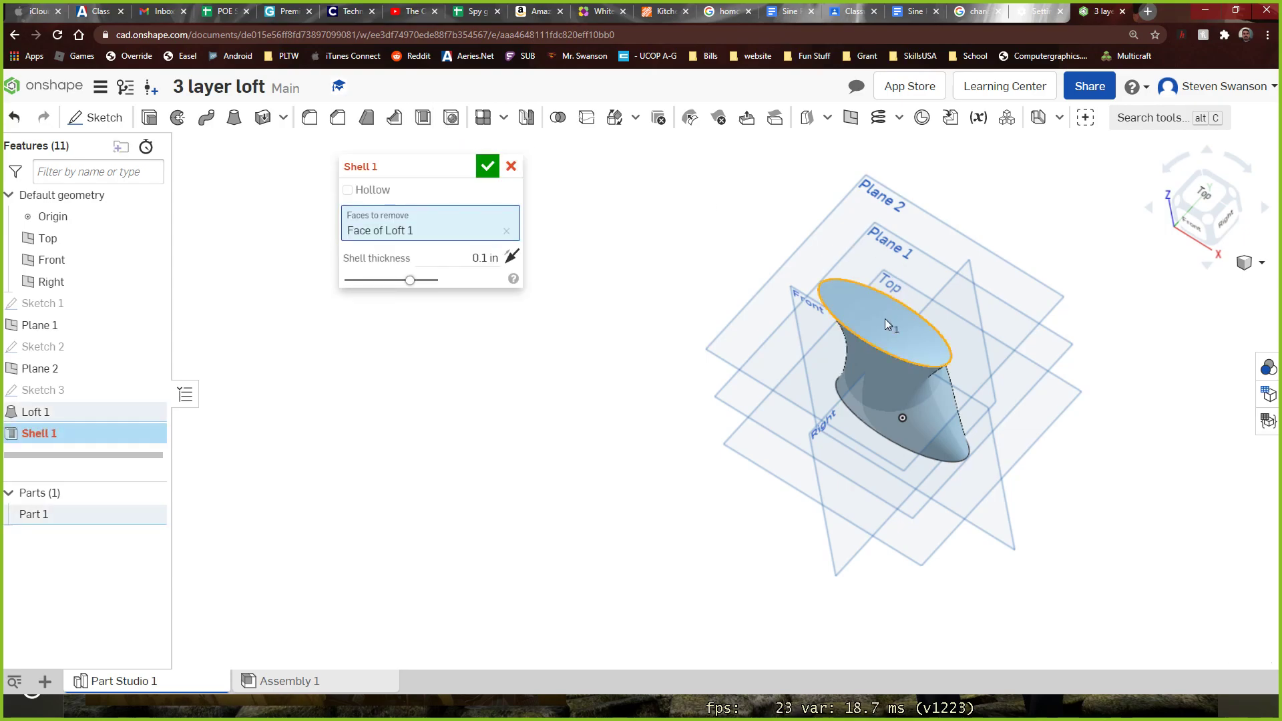
{"action": "left_click", "coordinate": [487, 166]}
Examine the shelled loft's side profile and open rim from several angles
{"action": "right_click_drag", "start_coordinate": [510, 222], "coordinate": [644, 309]}
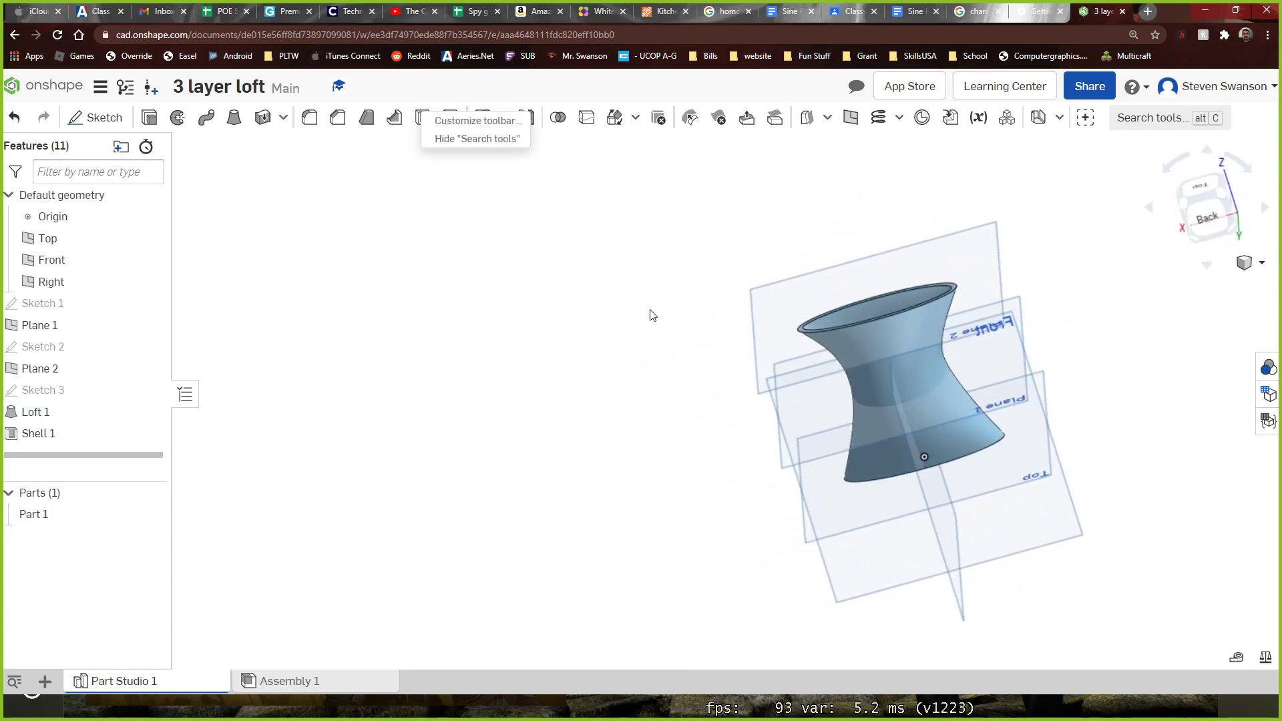
{"action": "right_click", "coordinate": [754, 332]}
{"action": "left_click", "coordinate": [580, 526]}
{"action": "right_click_drag", "start_coordinate": [629, 510], "coordinate": [720, 509]}
{"action": "scroll", "coordinate": [808, 440], "scroll_direction": "up", "scroll_amount": 3}
{"action": "right_click_drag", "start_coordinate": [858, 393], "coordinate": [1016, 510]}
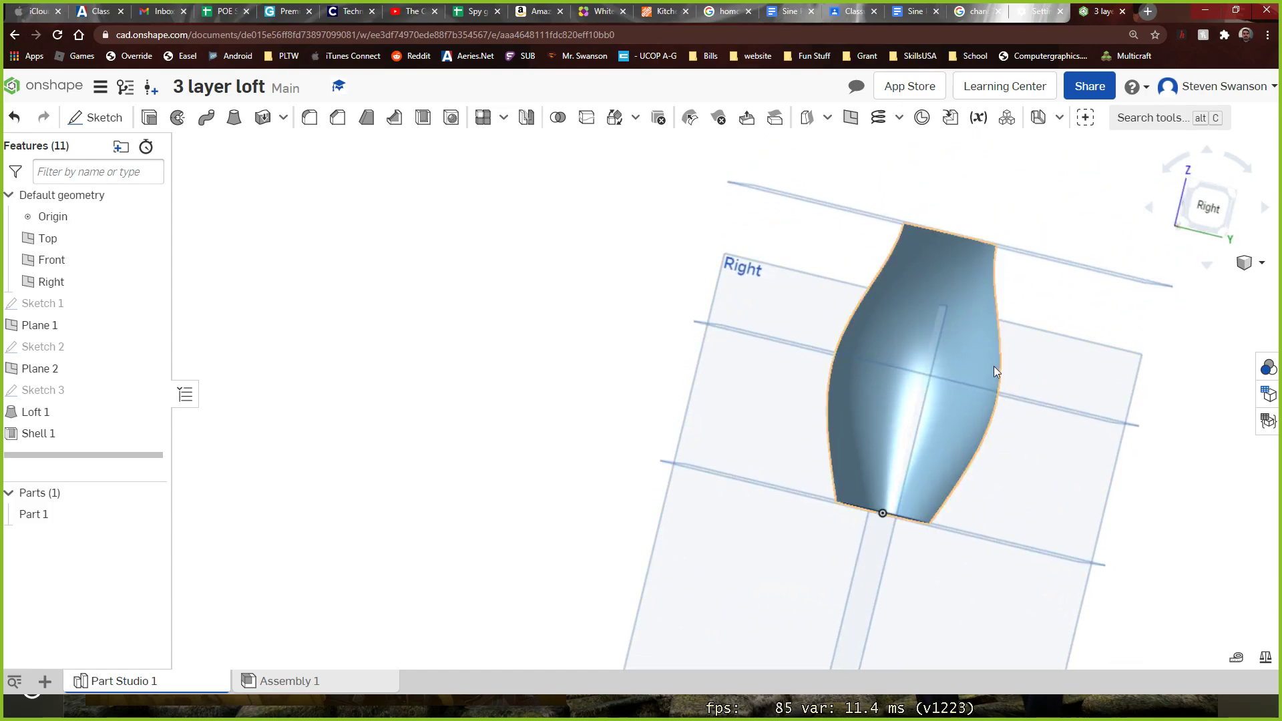
{"action": "right_click_drag", "start_coordinate": [996, 408], "coordinate": [939, 458]}
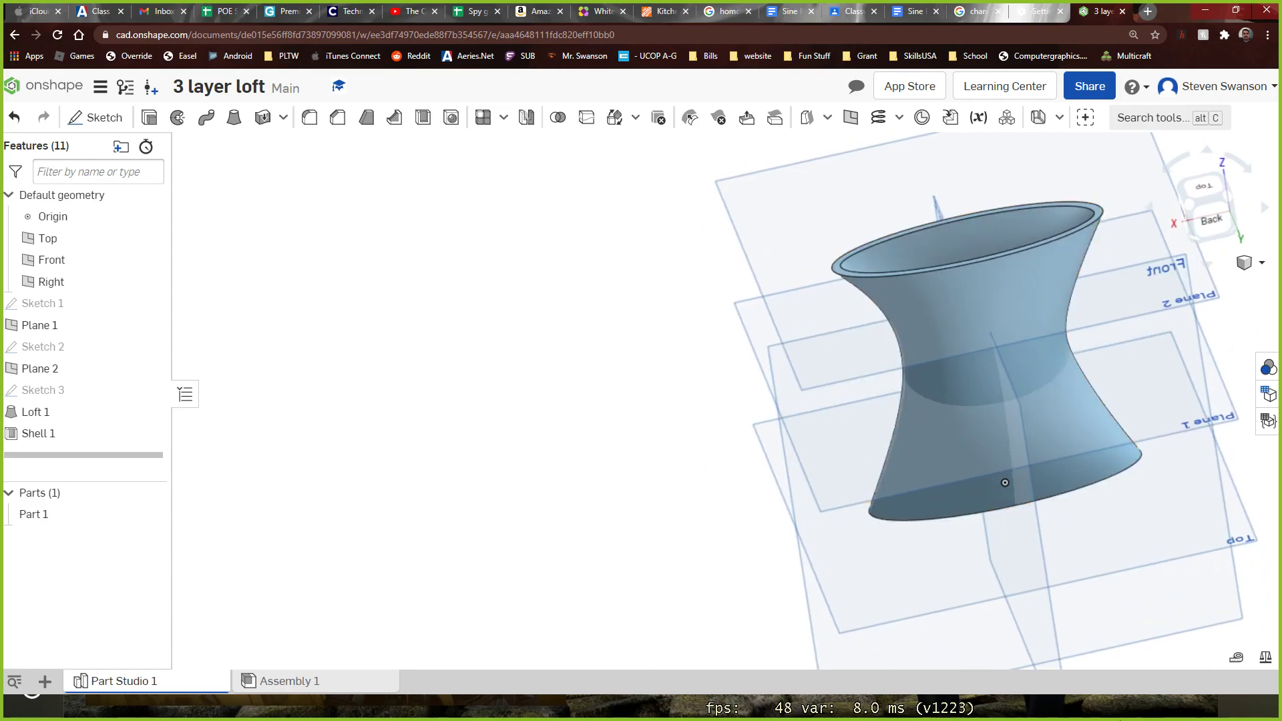